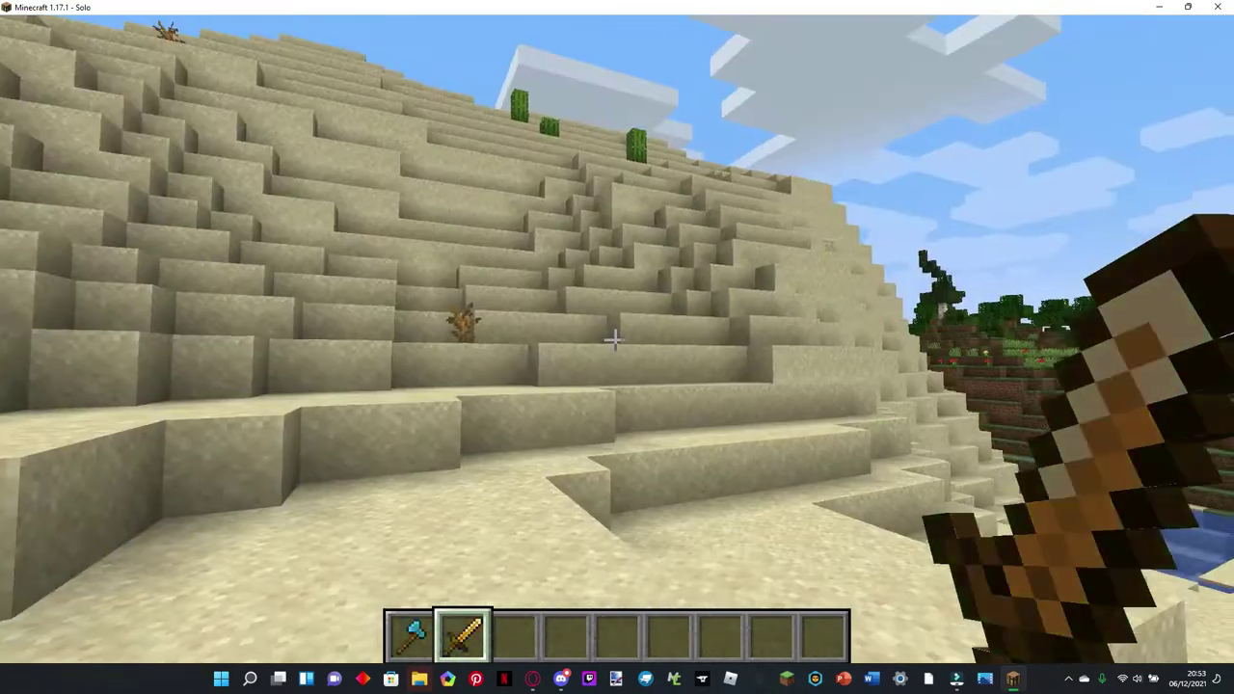
Step: Switch between the axe and the sword in the hotbar to view their animated textures in hand
{"action": "scroll", "coordinate": [616, 339], "scroll_direction": "up", "scroll_amount": 1}
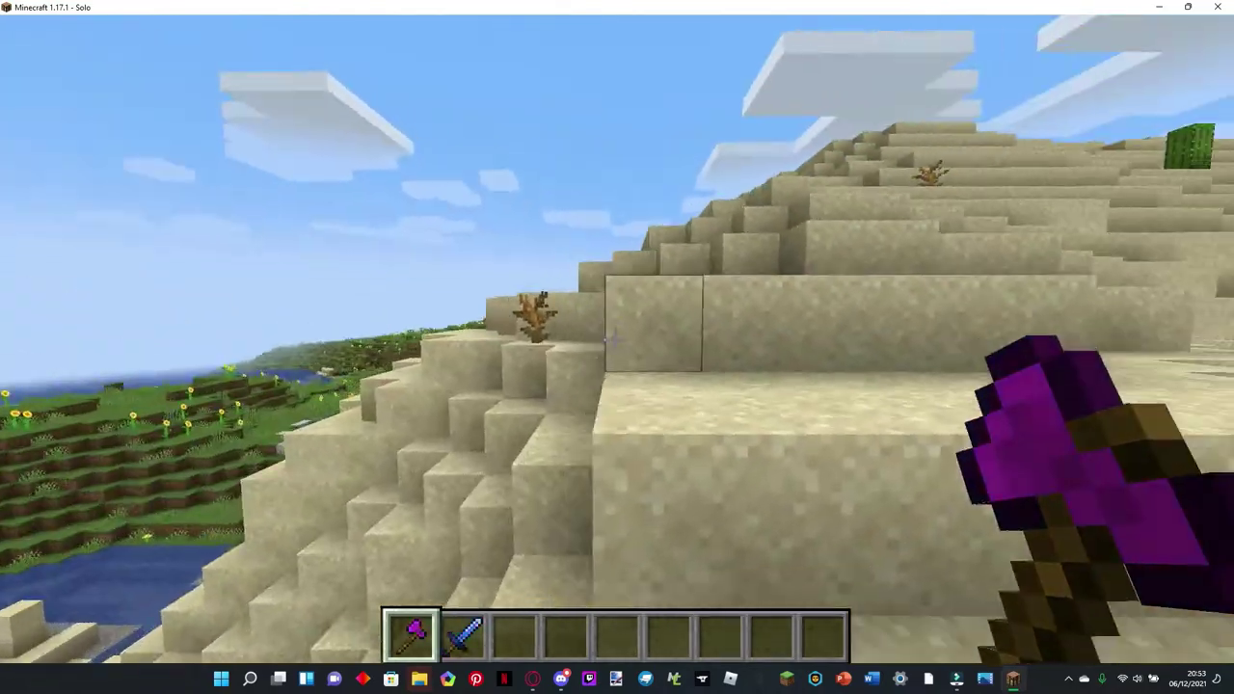
{"action": "scroll", "coordinate": [613, 339], "scroll_direction": "down", "scroll_amount": 1}
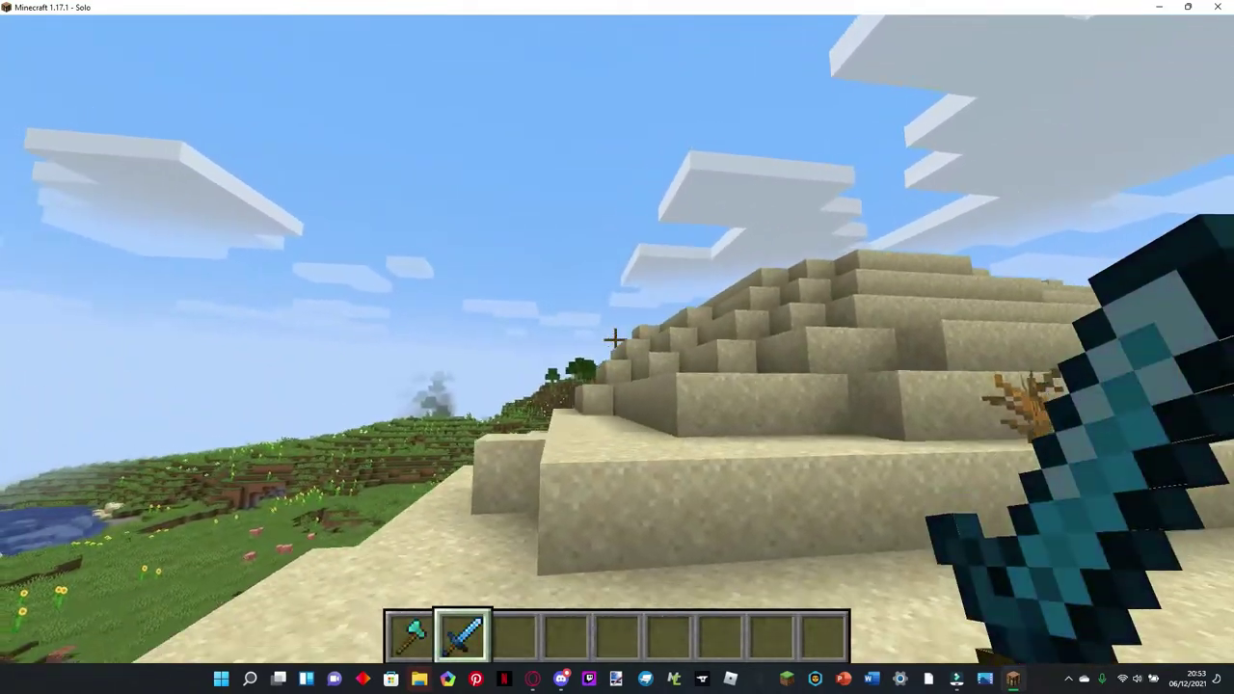
Step: Take a diamond axe from the Outils category of the creative inventory into the first hotbar slot and hold it
{"action": "key", "text": "e"}
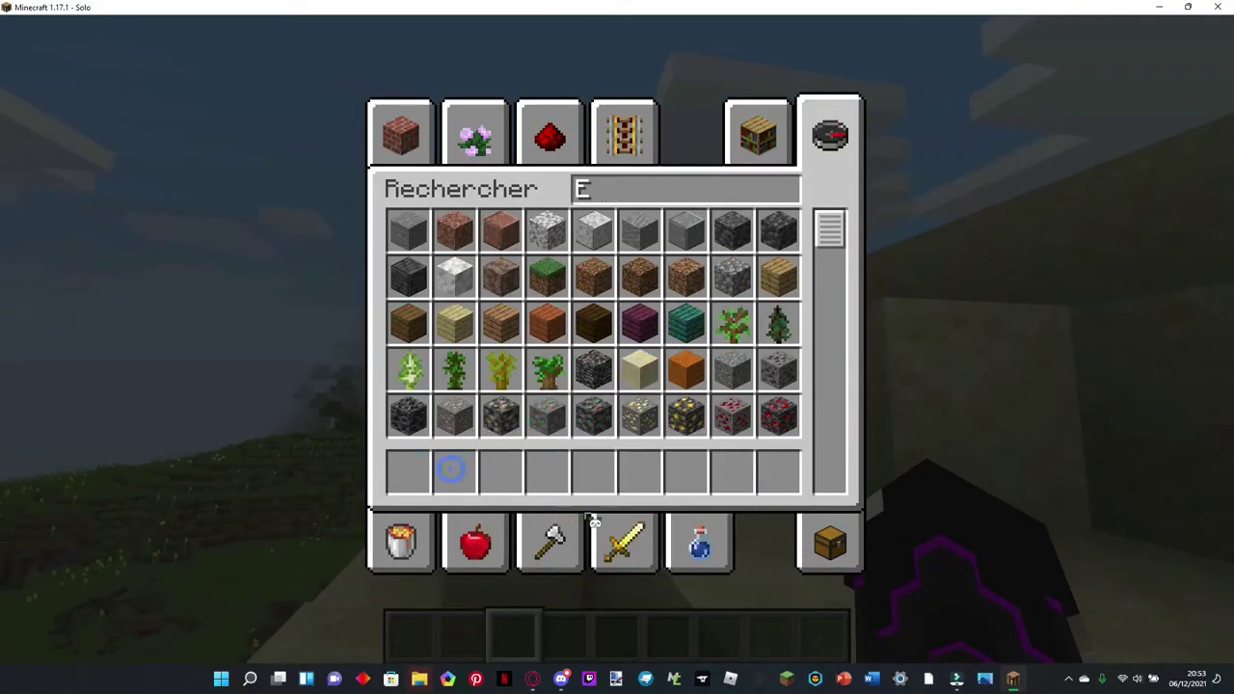
{"action": "left_click", "coordinate": [555, 538]}
{"action": "left_click", "coordinate": [463, 330]}
{"action": "left_click", "coordinate": [413, 465]}
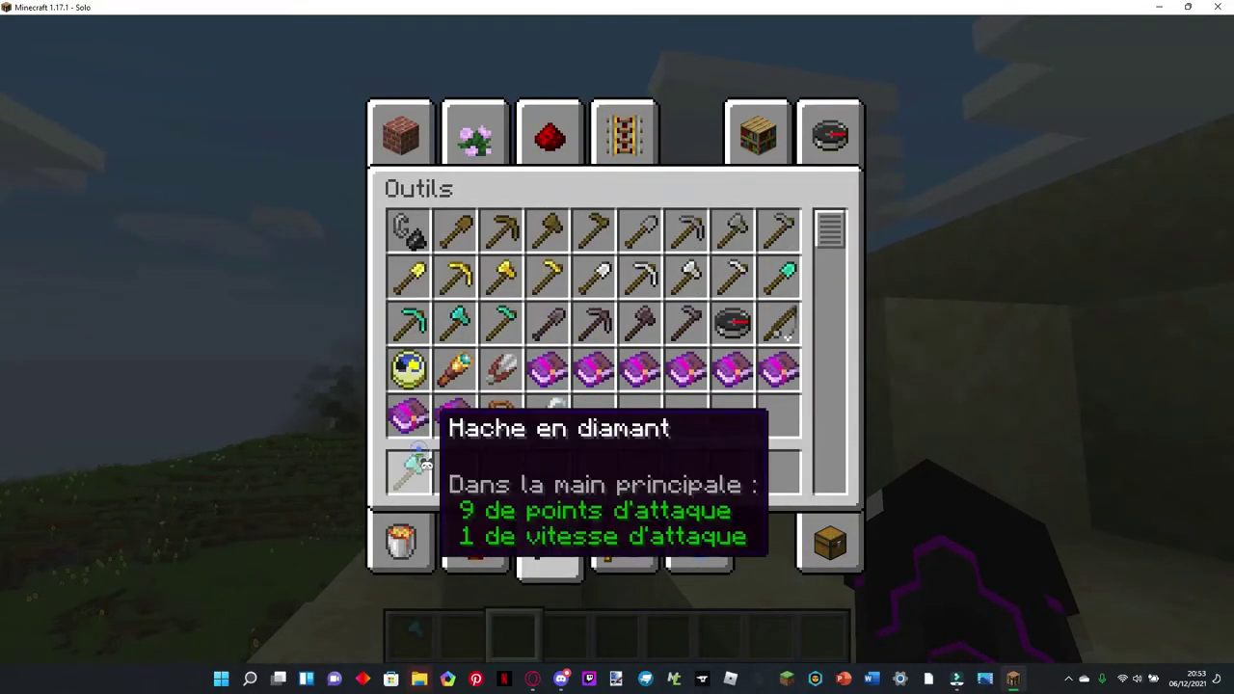
{"action": "key", "text": "e"}
{"action": "scroll", "coordinate": [615, 339], "scroll_direction": "up", "scroll_amount": 2}
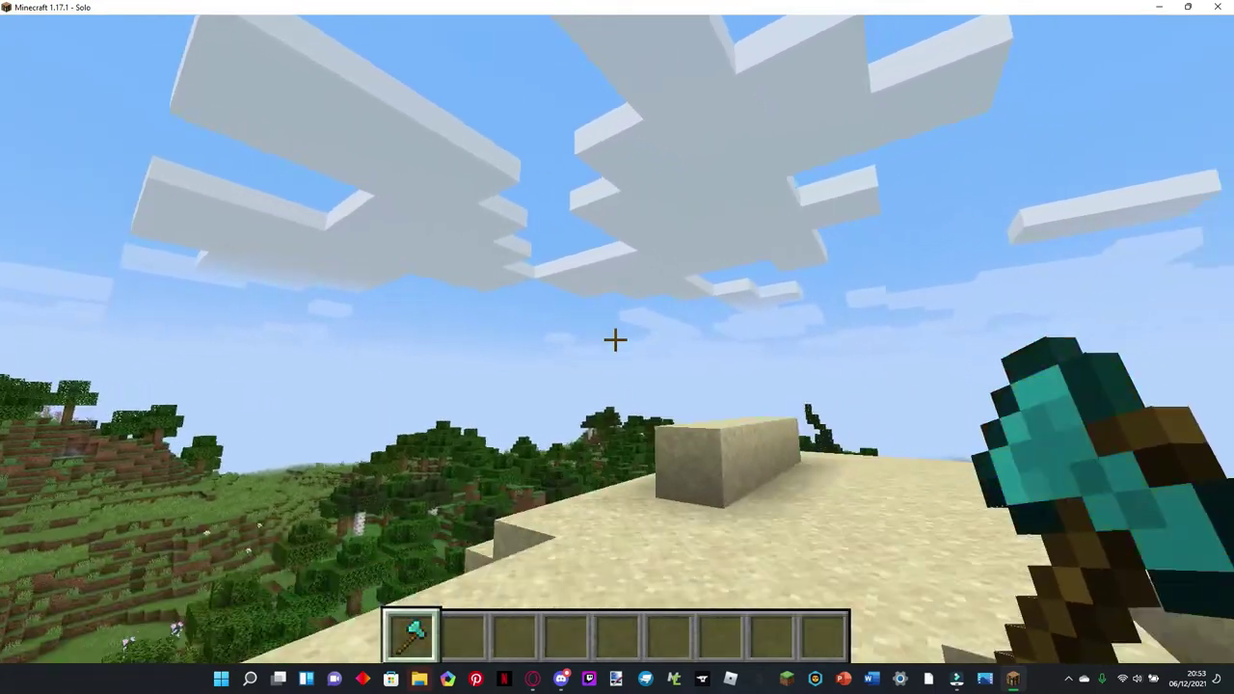
Step: Drop the diamond axe on the sand and cycle through the camera perspectives to view it
{"action": "key", "text": "q"}
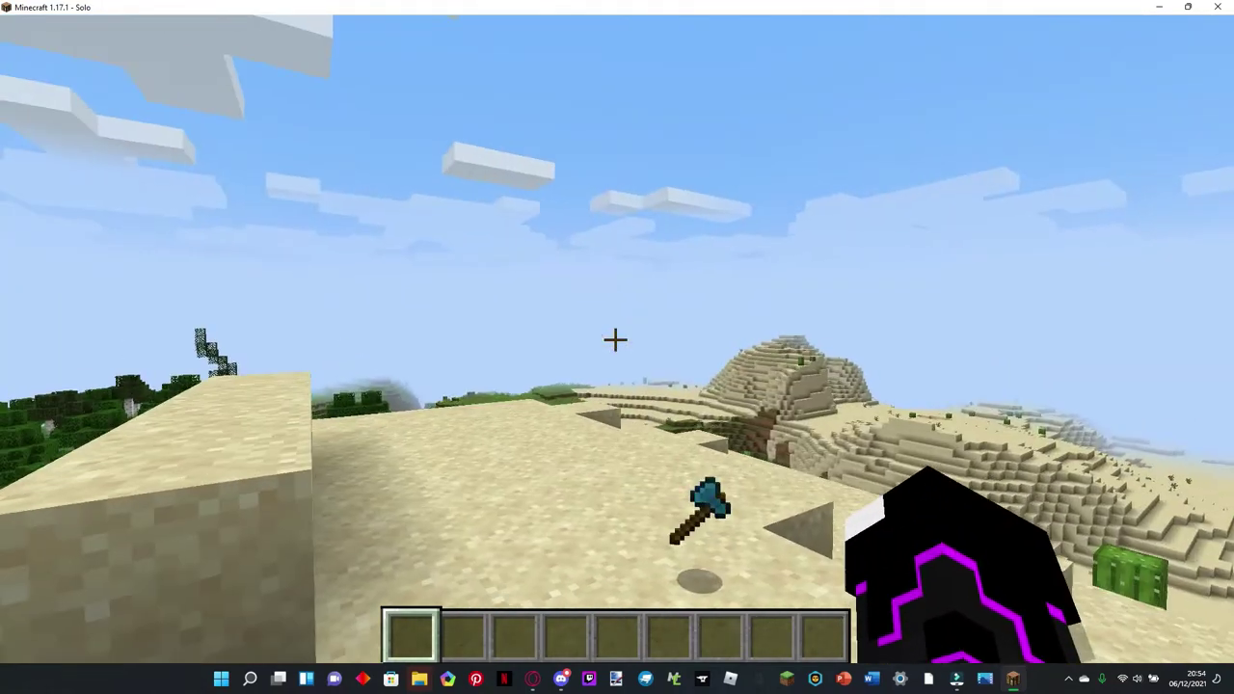
{"action": "key", "text": "F5"}
{"action": "key", "text": "F5"}
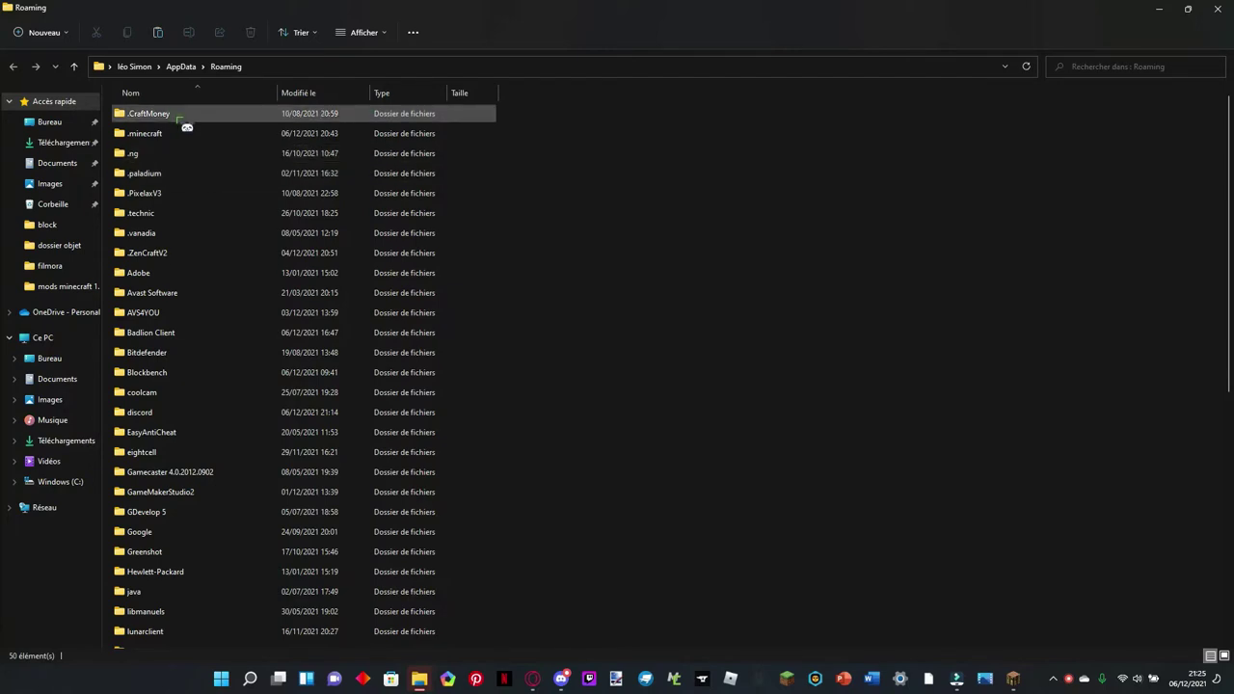
Step: Switch to File Explorer and open the resourcepacks folder inside .ZenCraftV2 in AppData Roaming
{"action": "key", "text": "super+r"}
{"action": "left_click", "coordinate": [168, 634]}
{"action": "scroll", "coordinate": [262, 267], "scroll_direction": "down", "scroll_amount": 2}
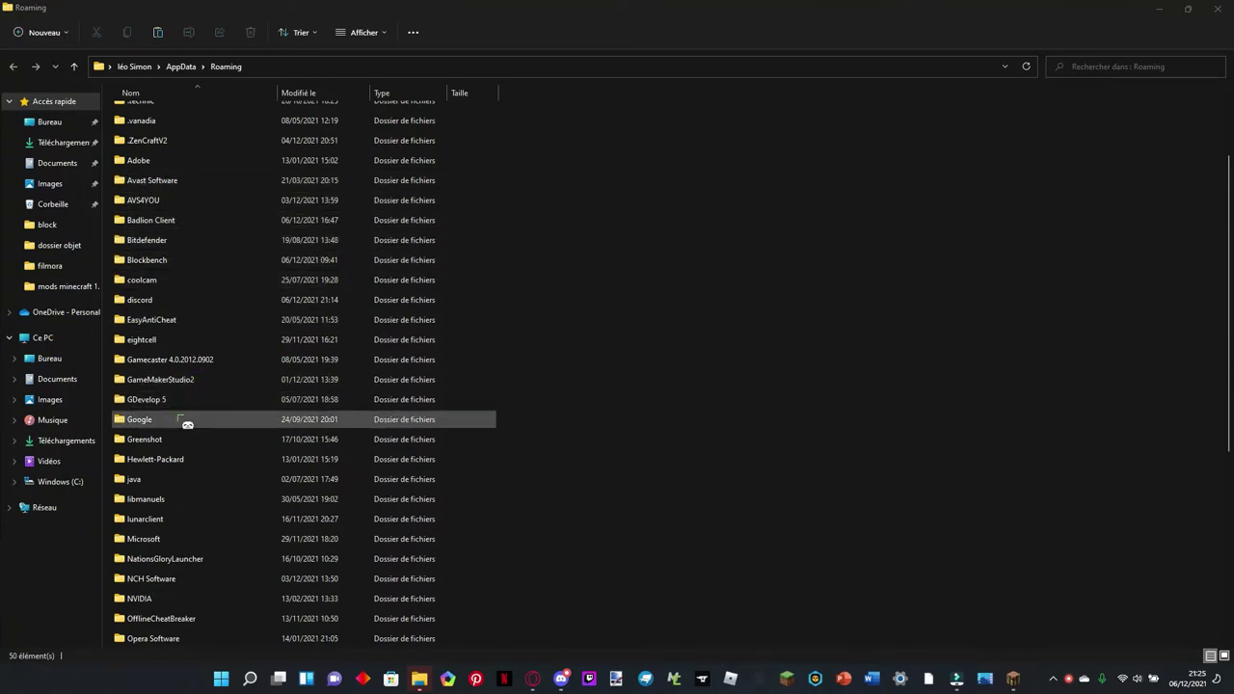
{"action": "scroll", "coordinate": [187, 401], "scroll_direction": "up", "scroll_amount": 2}
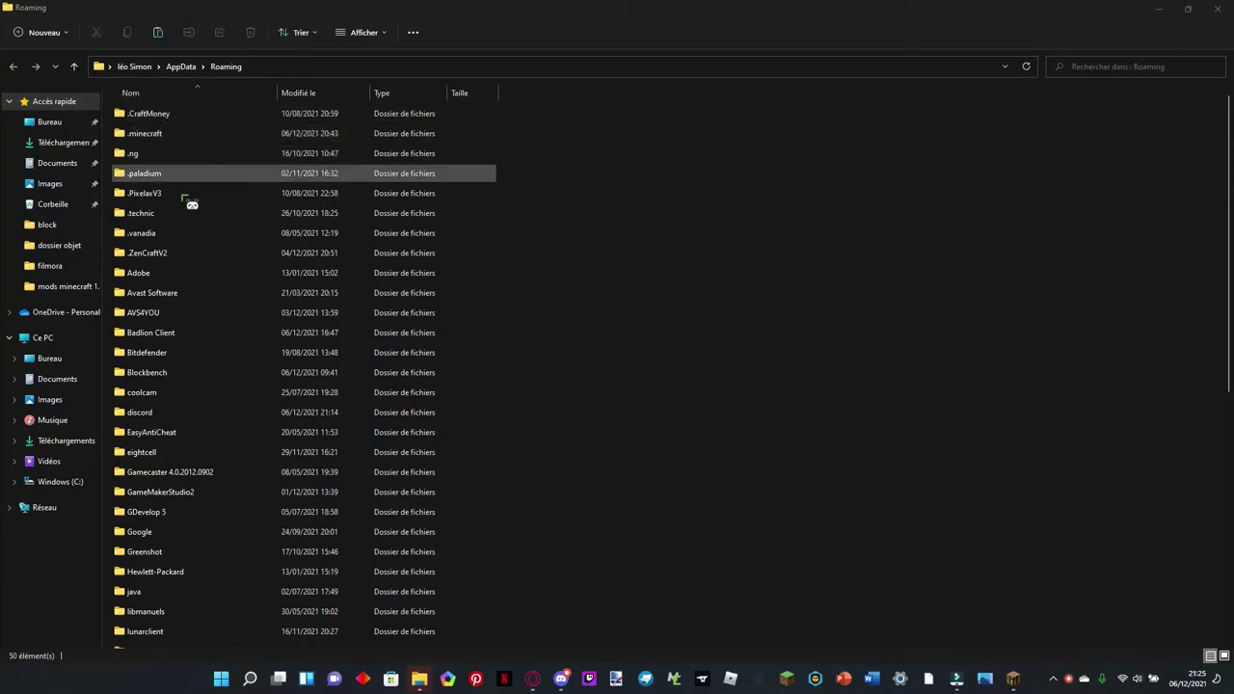
{"action": "double_click", "coordinate": [166, 248]}
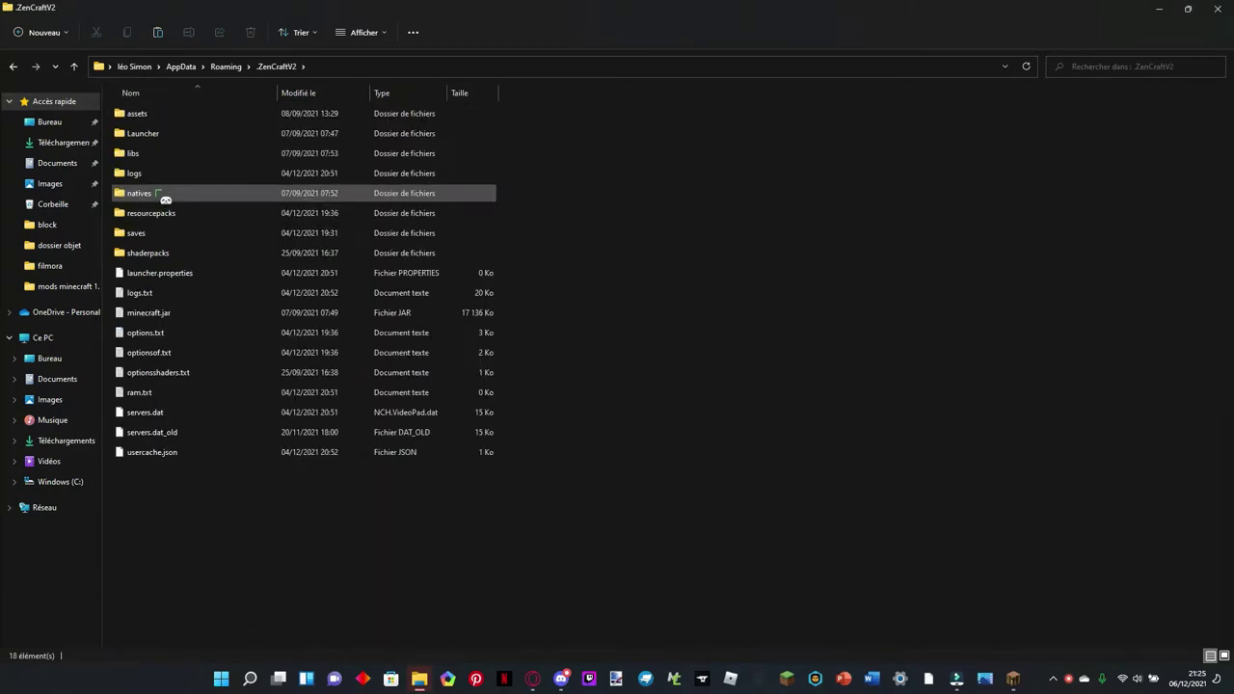
{"action": "double_click", "coordinate": [182, 221]}
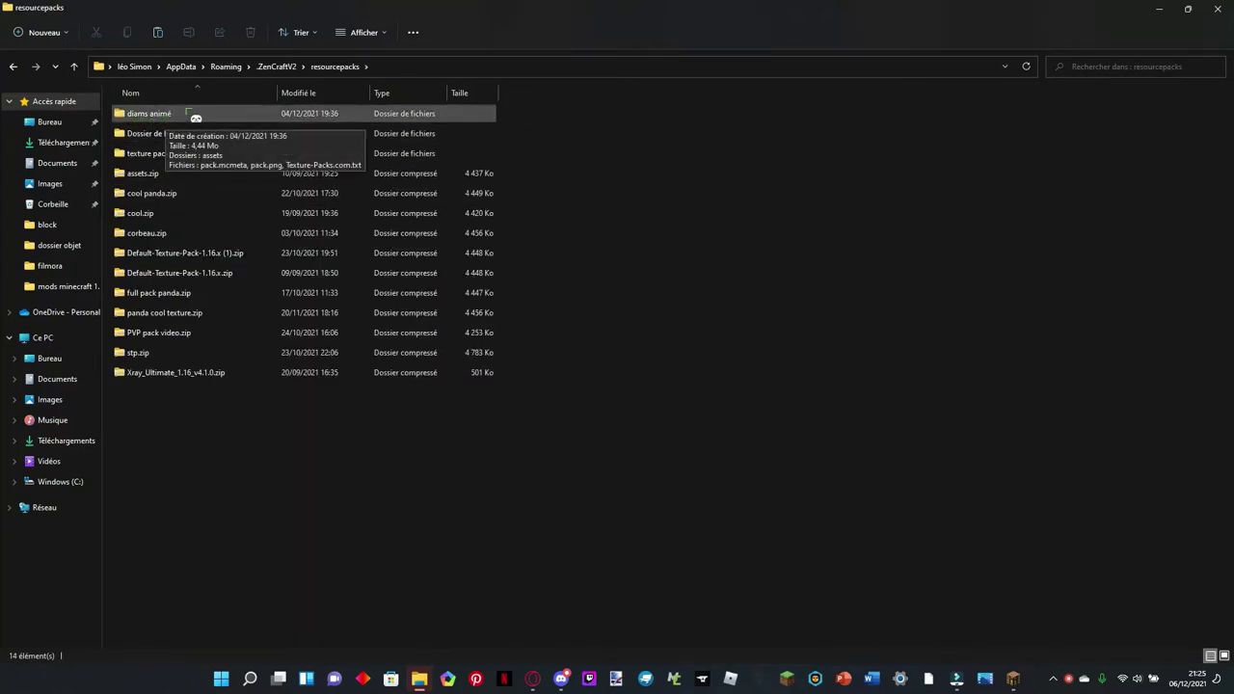
Step: Look into the assets folder of the "diams animé" pack and return to the resourcepacks folder
{"action": "double_click", "coordinate": [180, 117]}
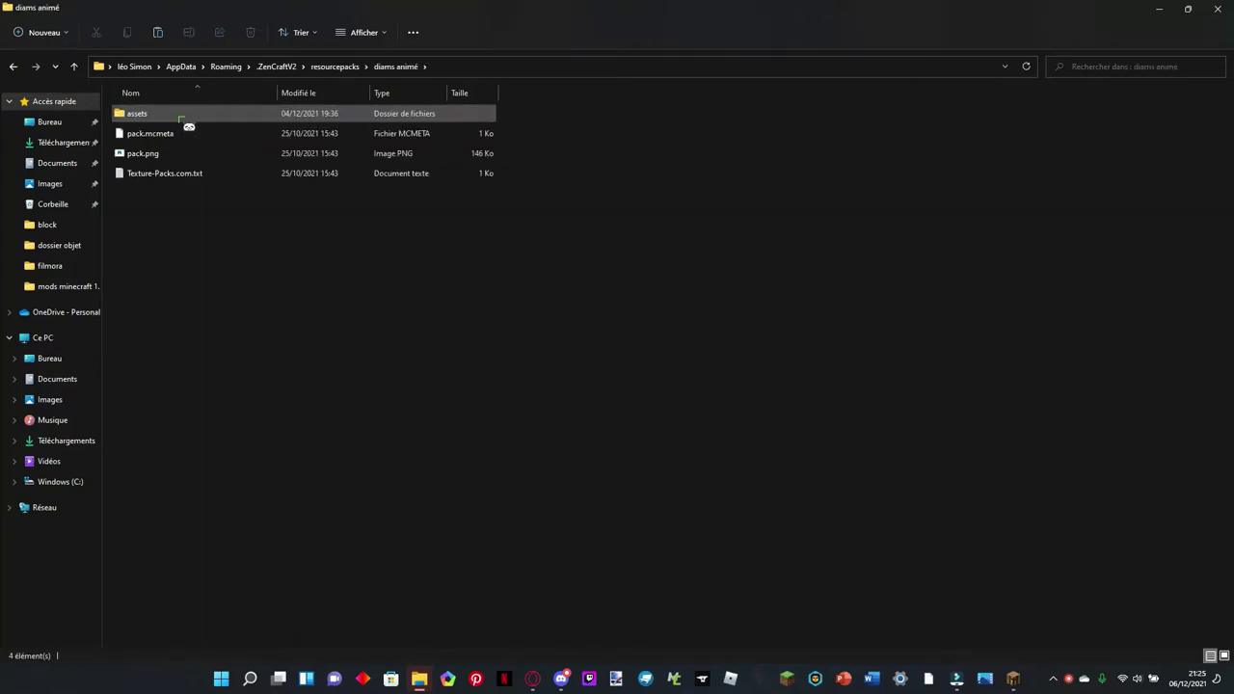
{"action": "left_click", "coordinate": [180, 116]}
{"action": "double_click", "coordinate": [179, 115]}
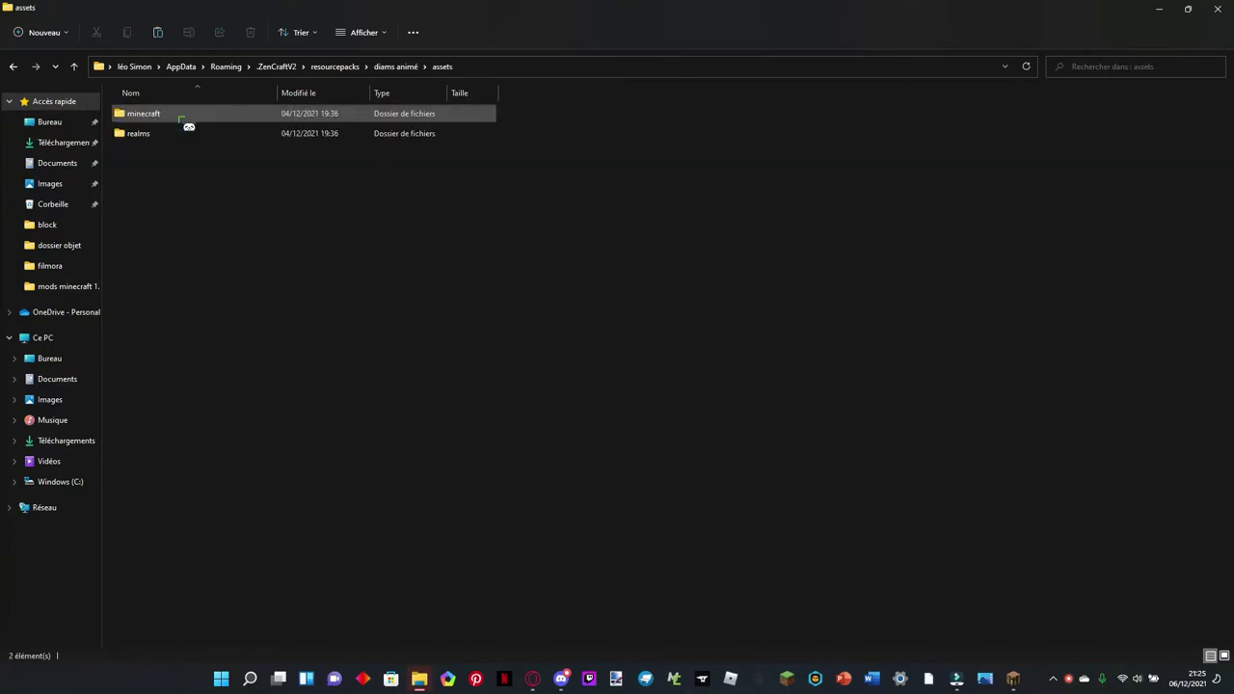
{"action": "left_click", "coordinate": [332, 67]}
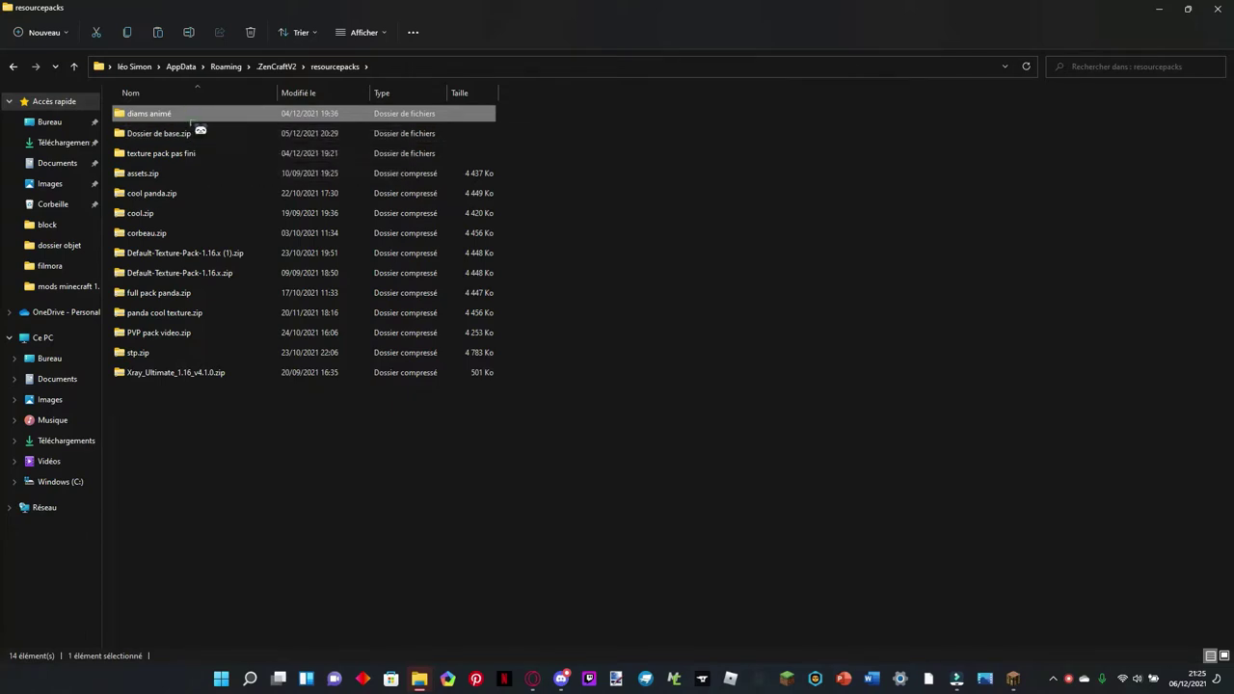
{"action": "double_click", "coordinate": [192, 116]}
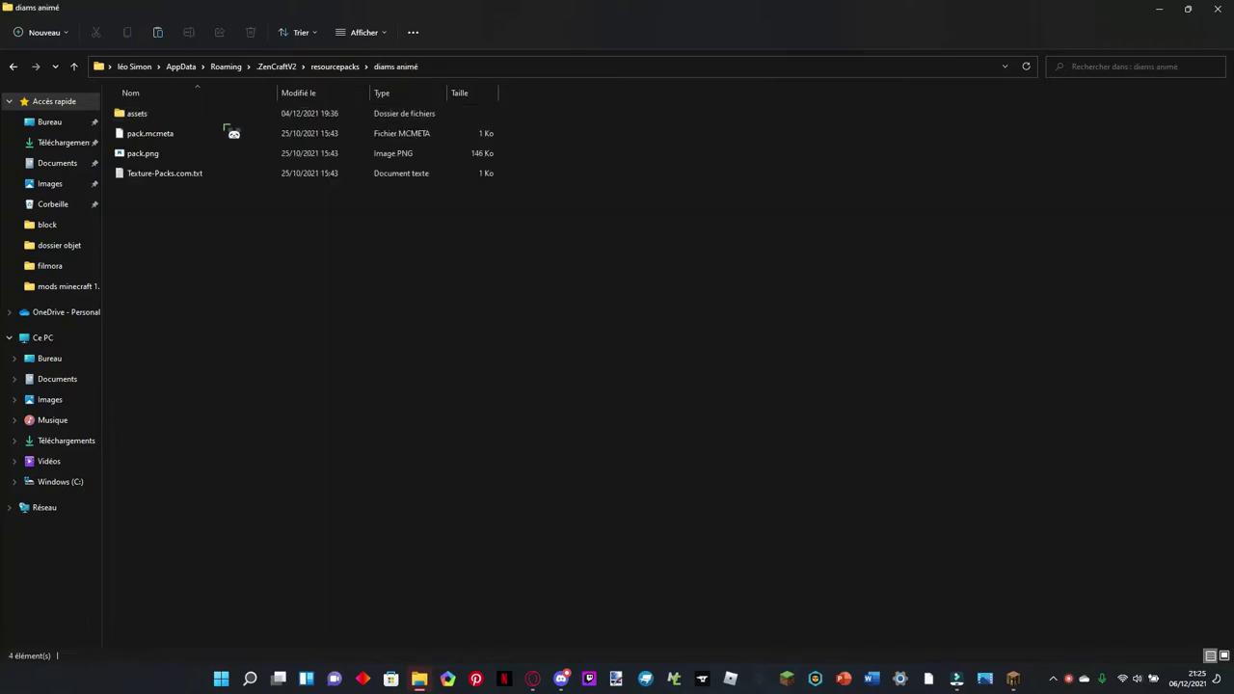
{"action": "double_click", "coordinate": [169, 114]}
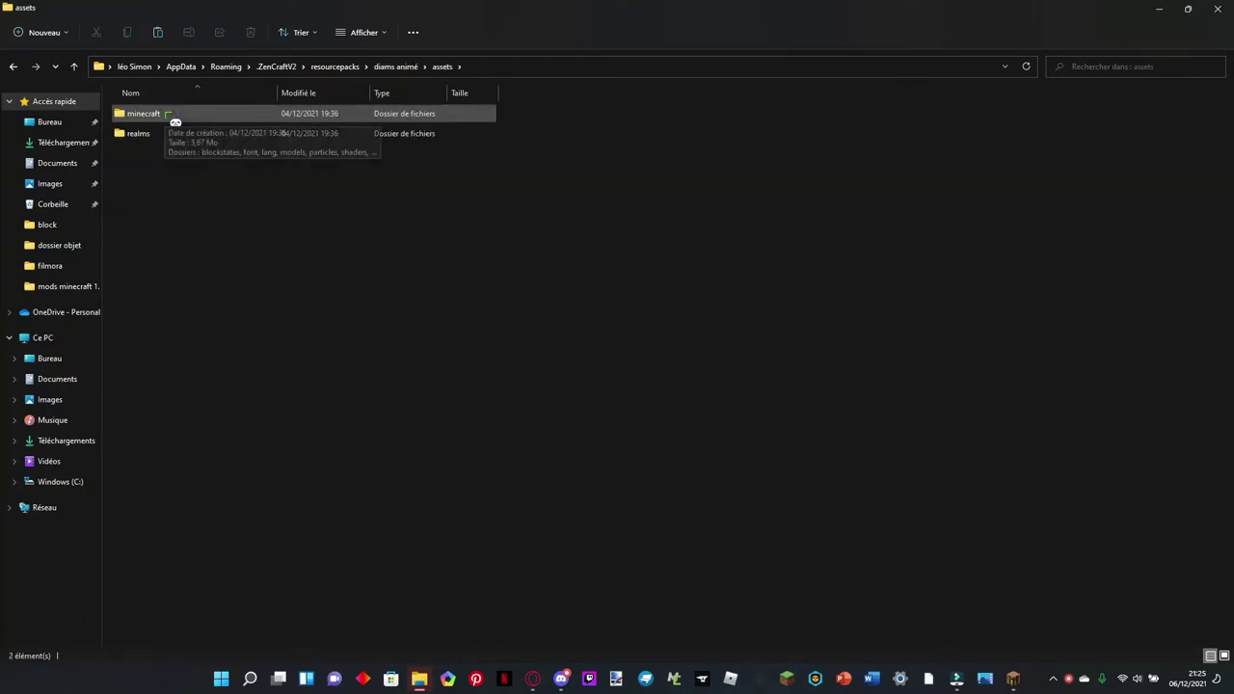
{"action": "left_click", "coordinate": [318, 67]}
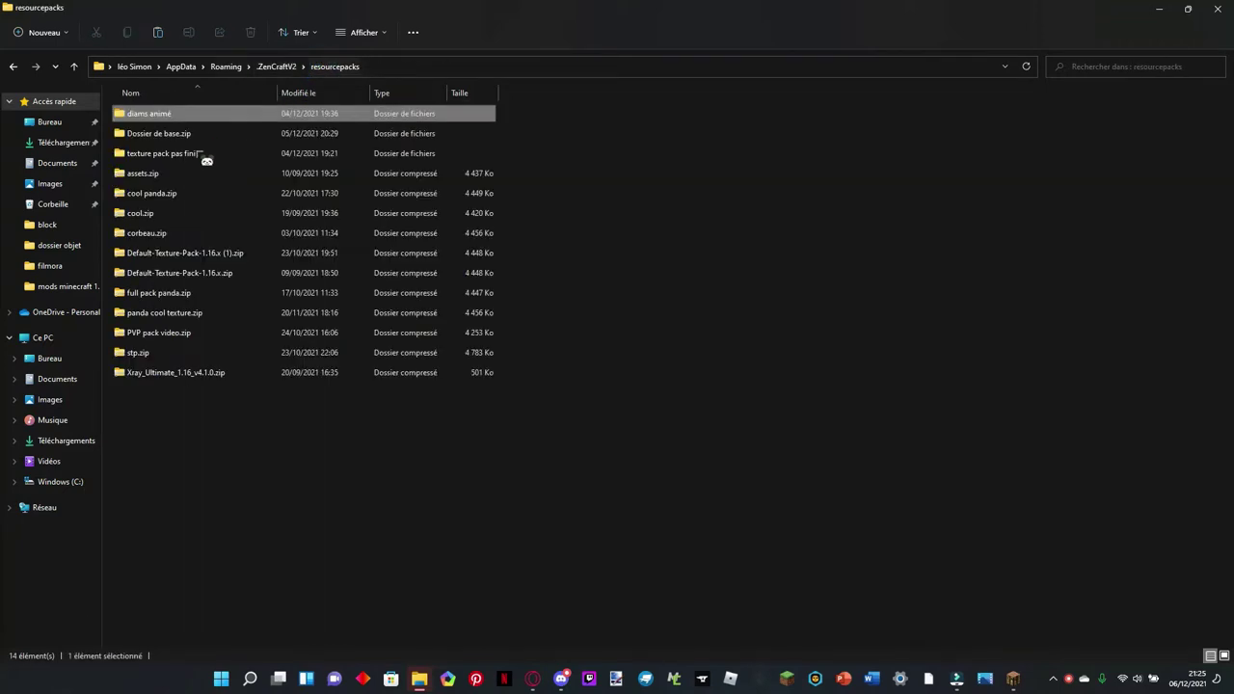
Step: Look at the Default-Pack-1.17 folder inside "Dossier de base.zip" and return to the .ZenCraftV2 folder
{"action": "double_click", "coordinate": [190, 133]}
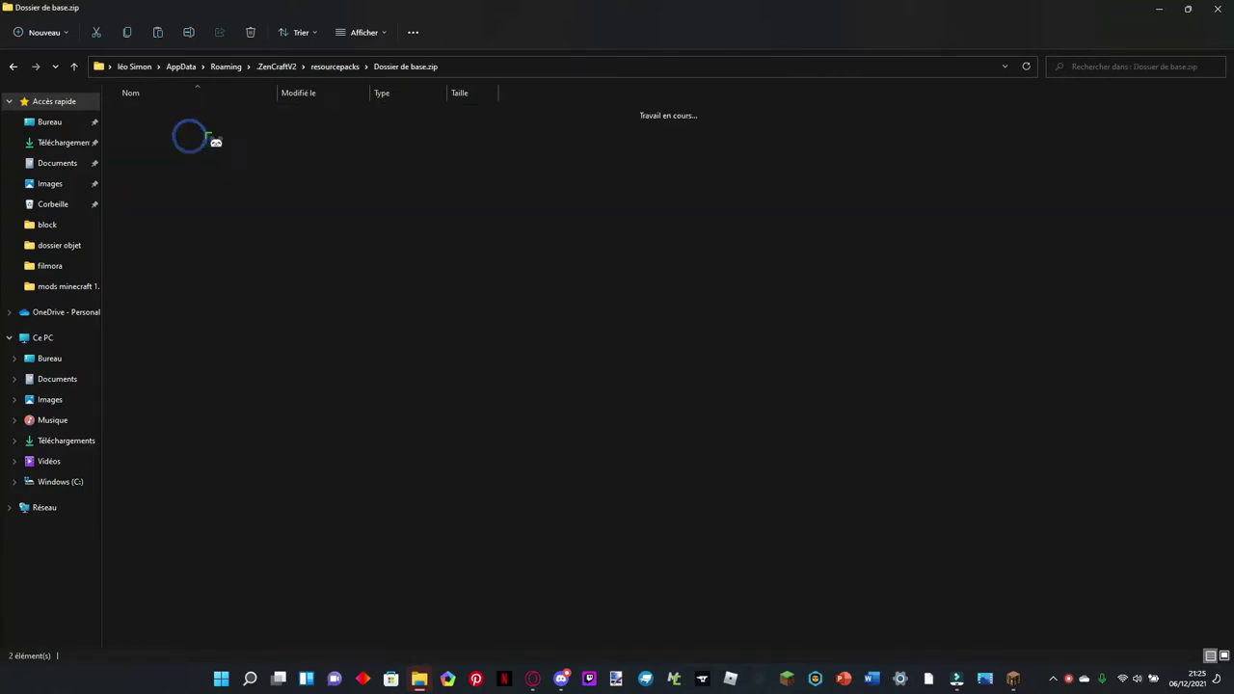
{"action": "left_click", "coordinate": [157, 115]}
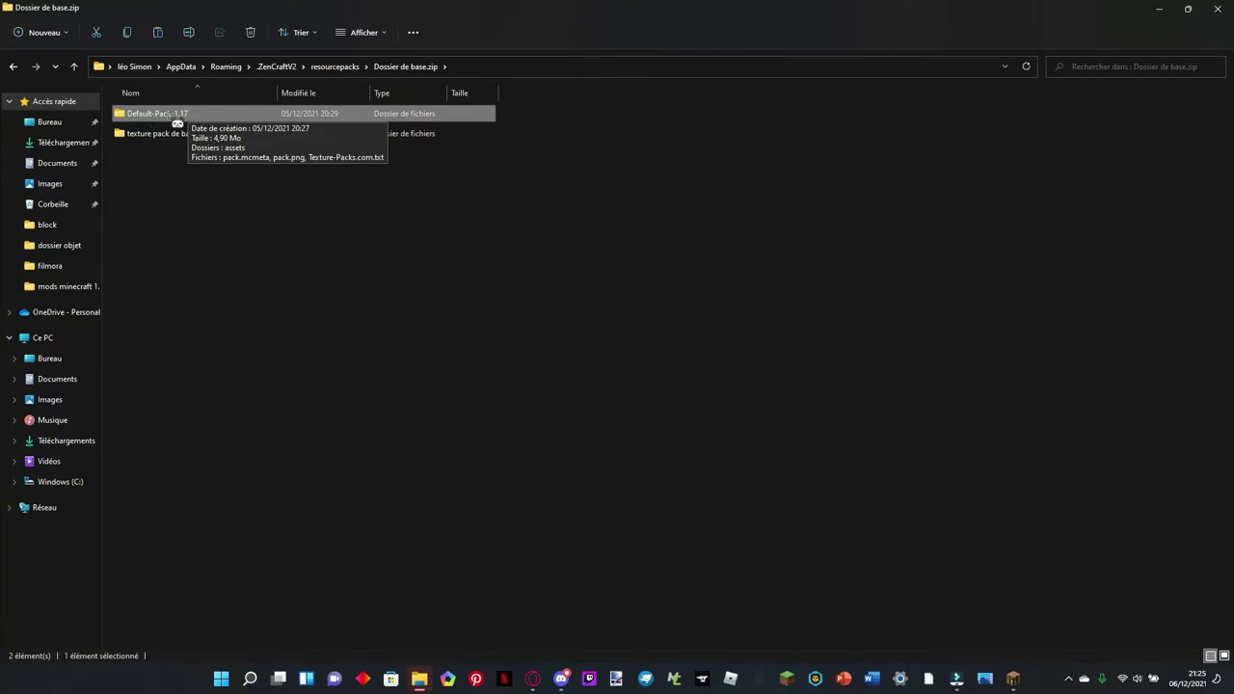
{"action": "left_click", "coordinate": [283, 67]}
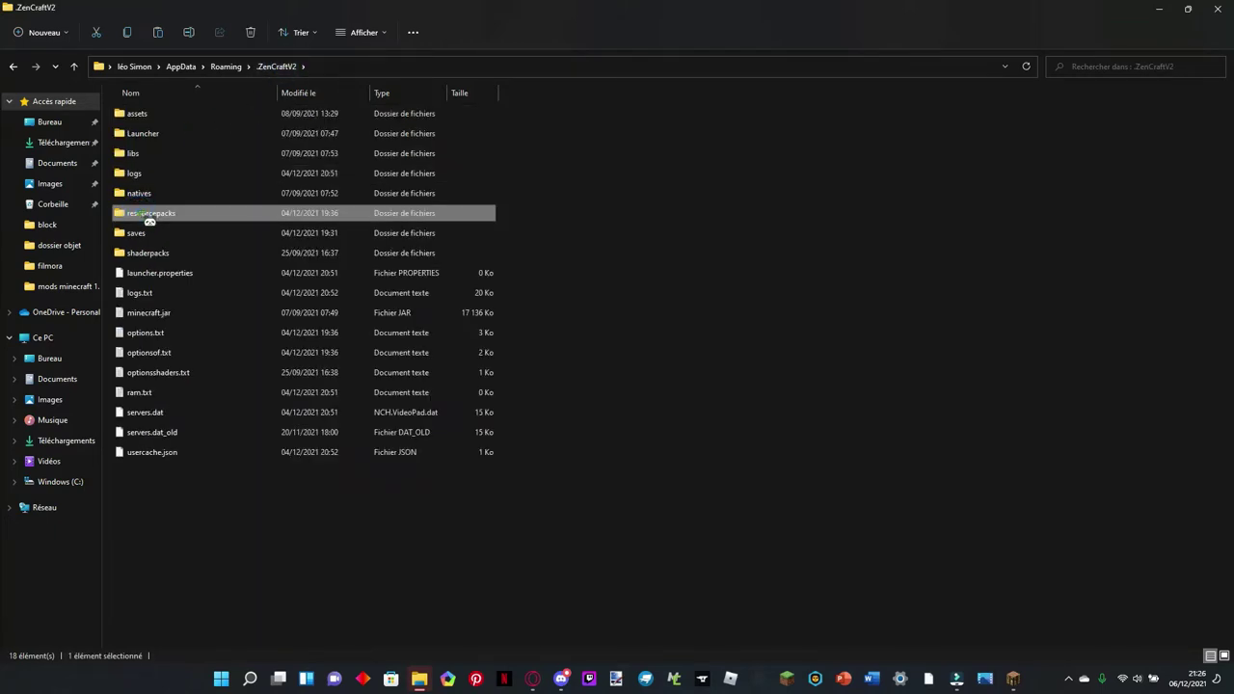
Step: Open the item textures folder of the "diams animé" resource pack, under assets, minecraft, textures
{"action": "double_click", "coordinate": [149, 214]}
{"action": "double_click", "coordinate": [165, 118]}
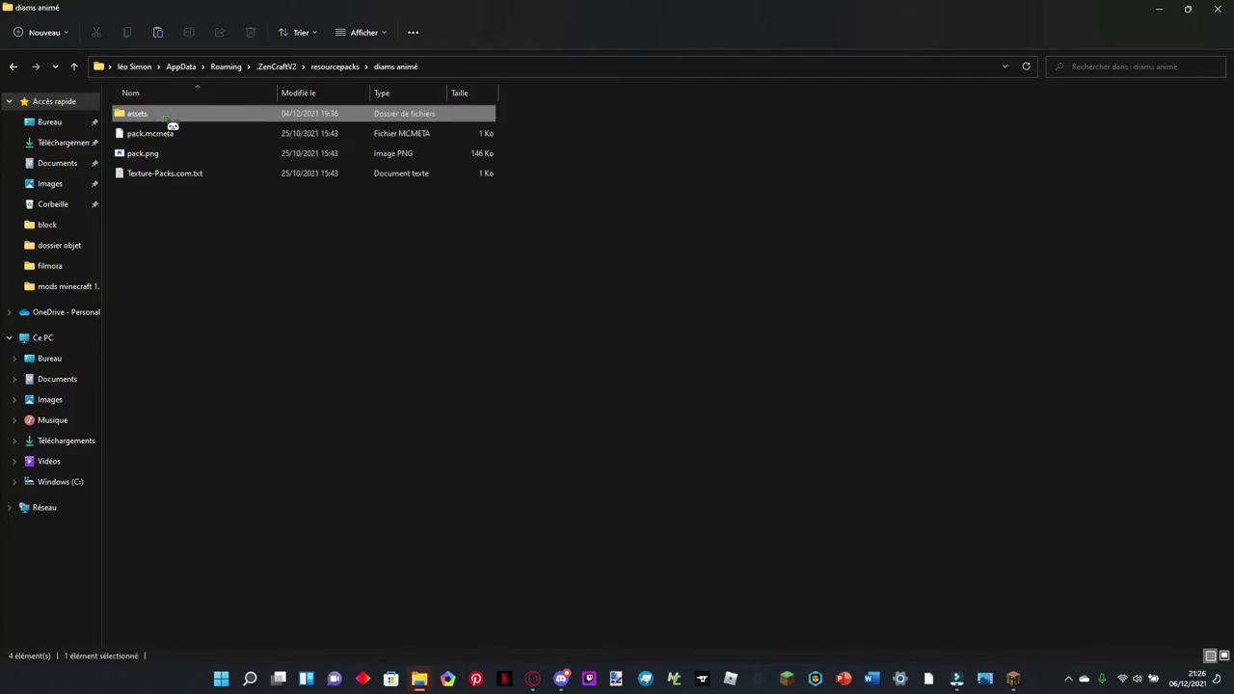
{"action": "double_click", "coordinate": [165, 118]}
{"action": "double_click", "coordinate": [166, 117]}
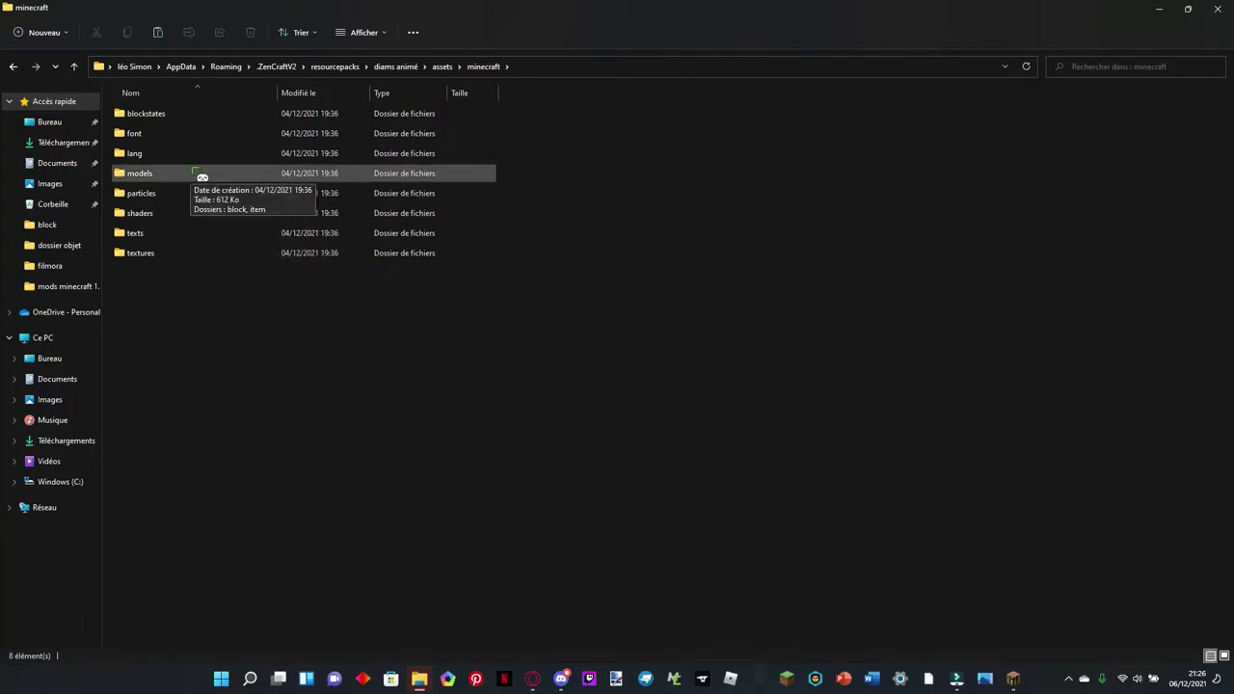
{"action": "left_click", "coordinate": [189, 116]}
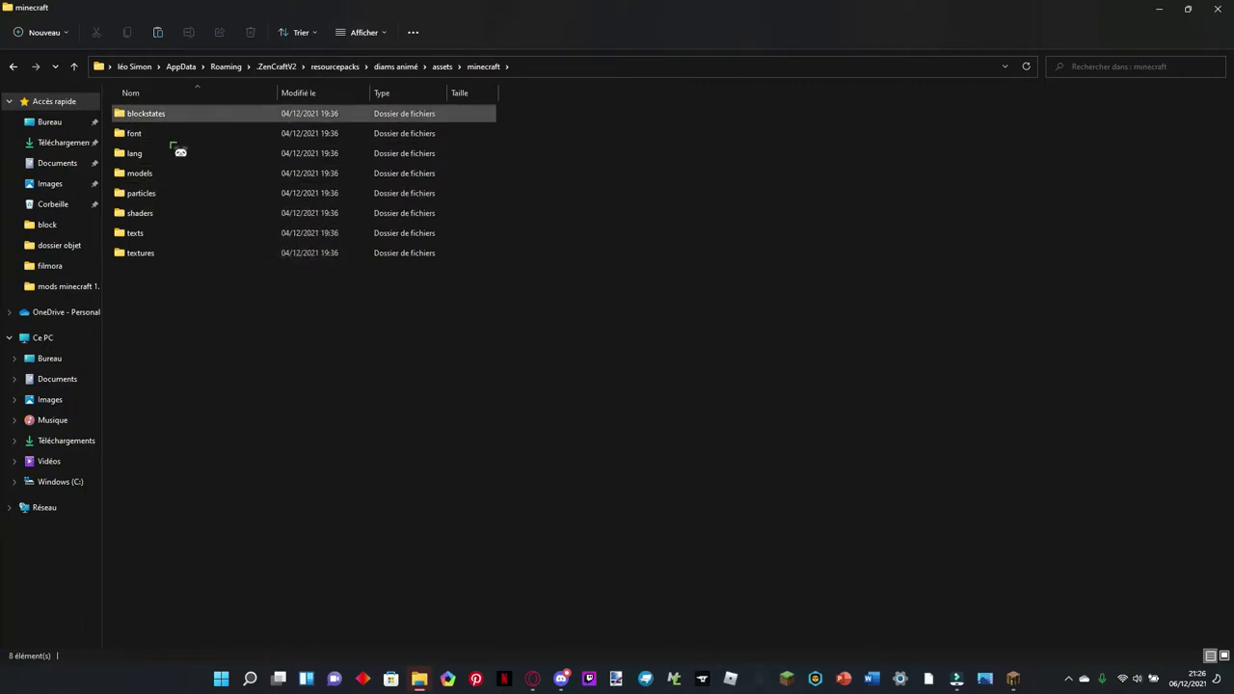
{"action": "double_click", "coordinate": [145, 253]}
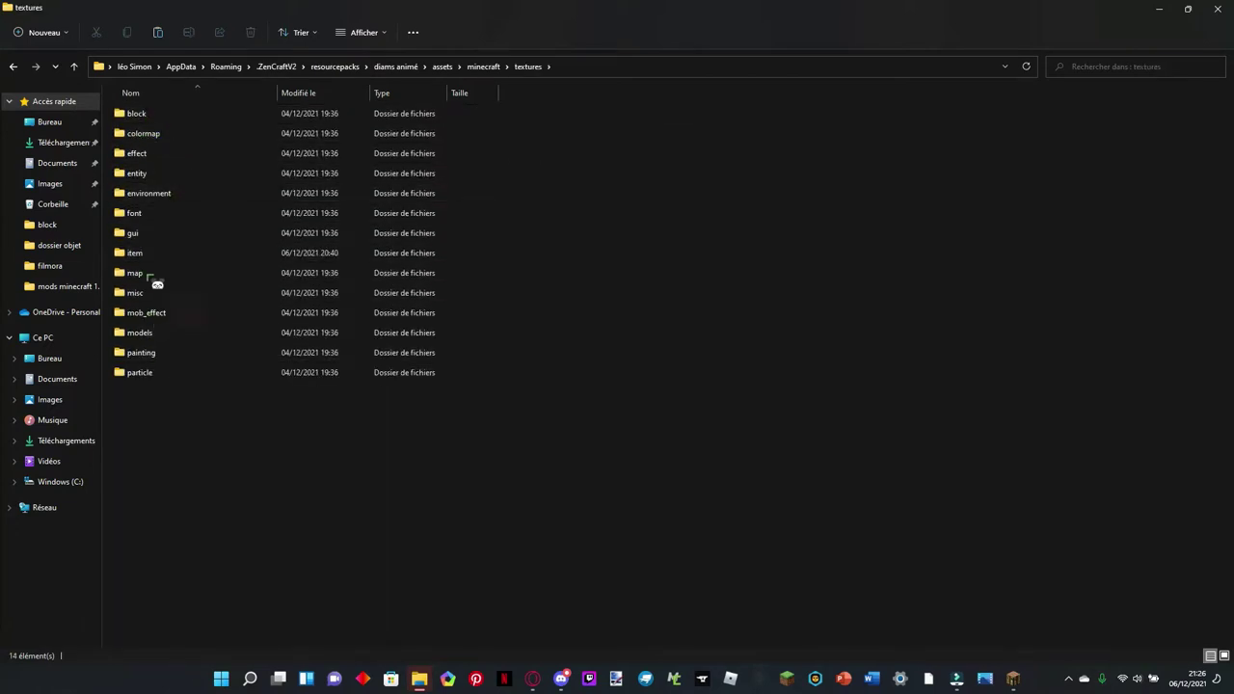
{"action": "double_click", "coordinate": [144, 254]}
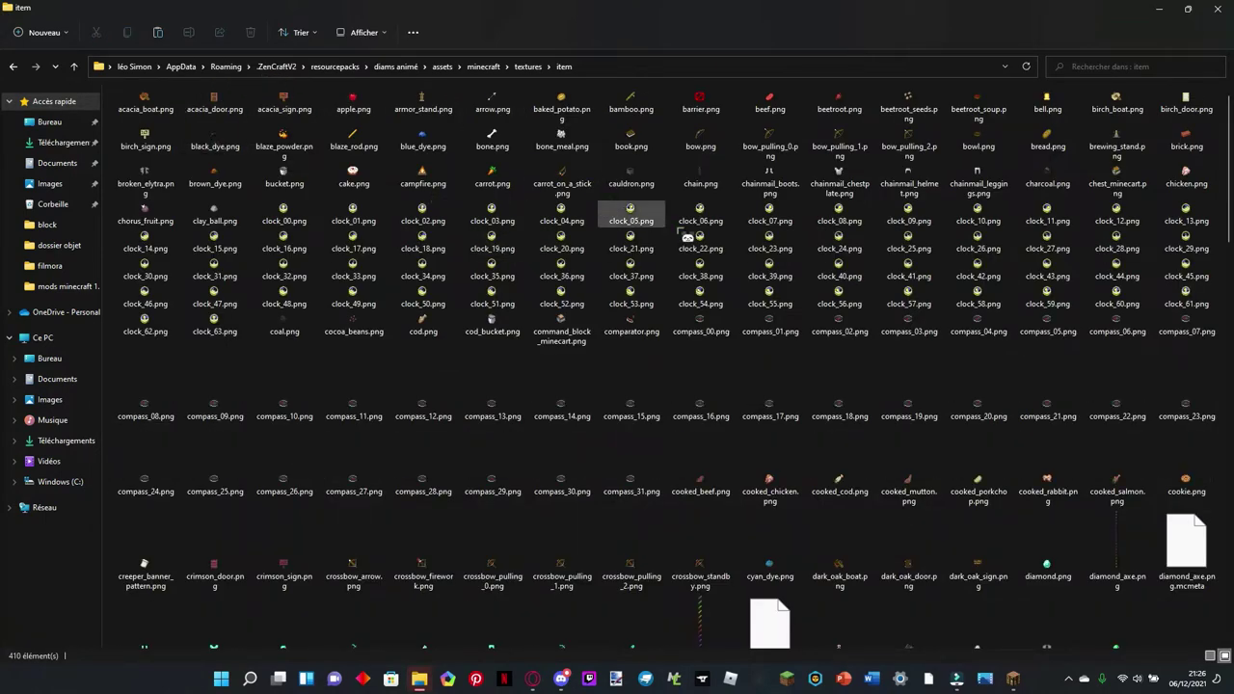
Step: Find diamond_pickaxe.png among the item textures and open it enlarged in paint.net
{"action": "scroll", "coordinate": [715, 220], "scroll_direction": "down", "scroll_amount": 3}
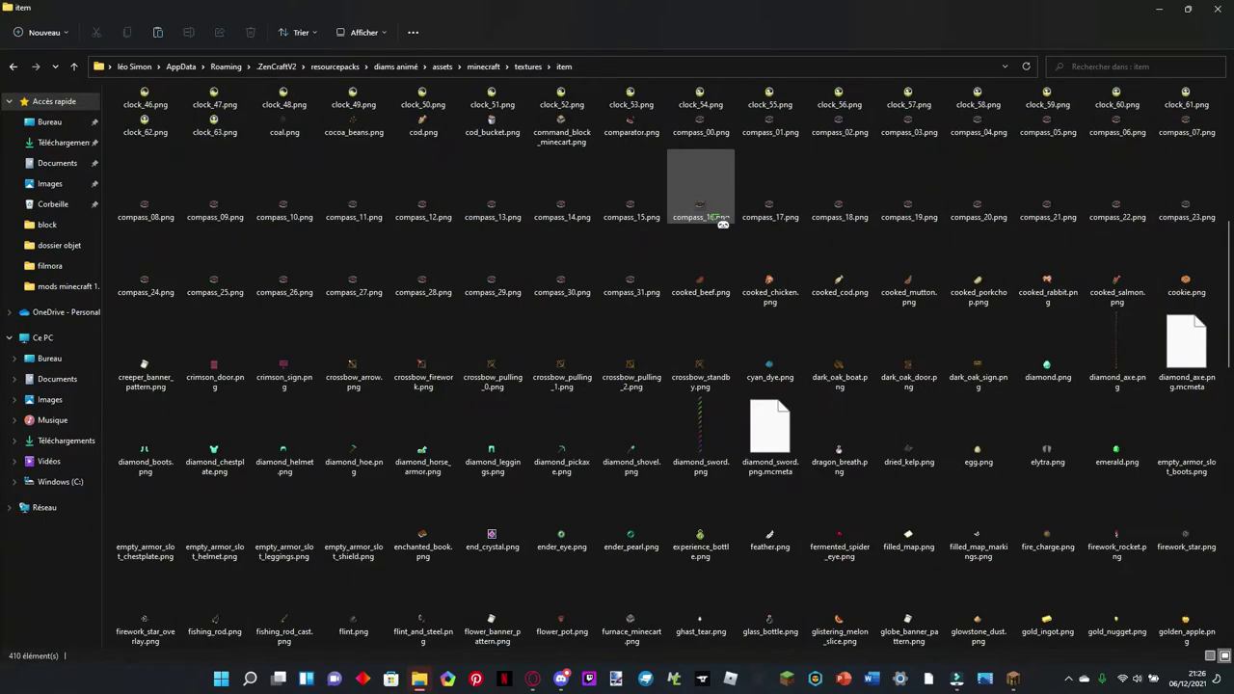
{"action": "scroll", "coordinate": [722, 222], "scroll_direction": "up", "scroll_amount": 2}
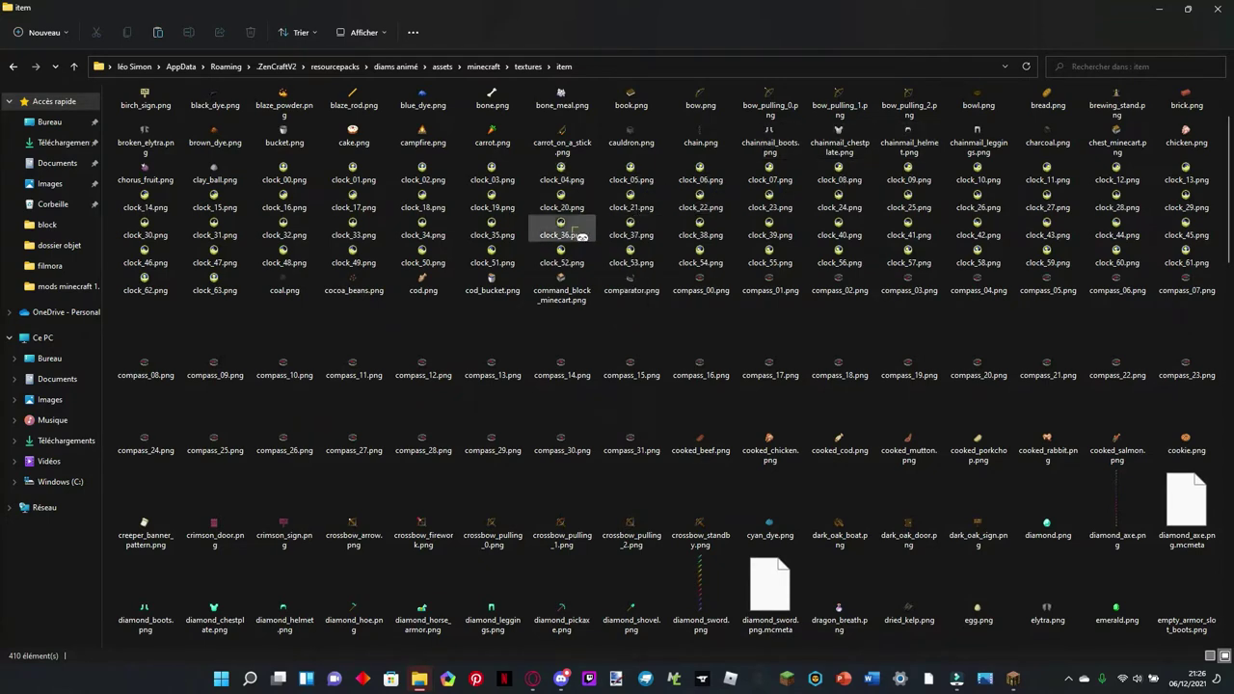
{"action": "left_click", "coordinate": [492, 174]}
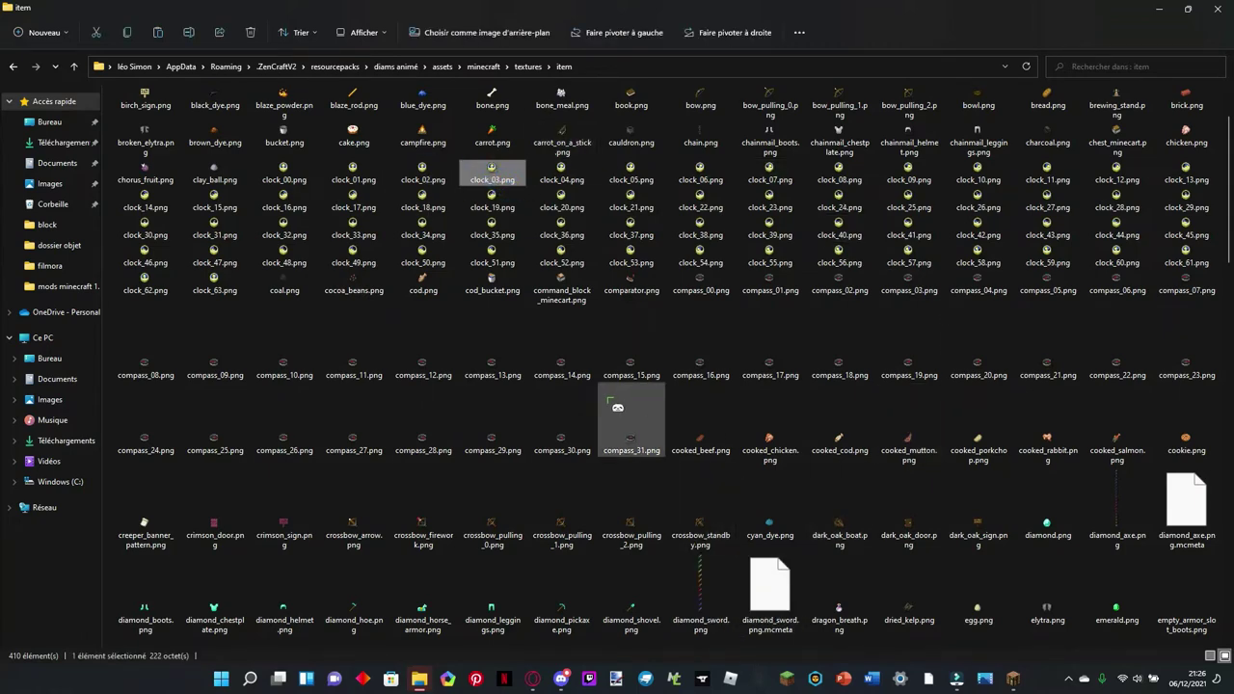
{"action": "scroll", "coordinate": [609, 398], "scroll_direction": "down", "scroll_amount": 2}
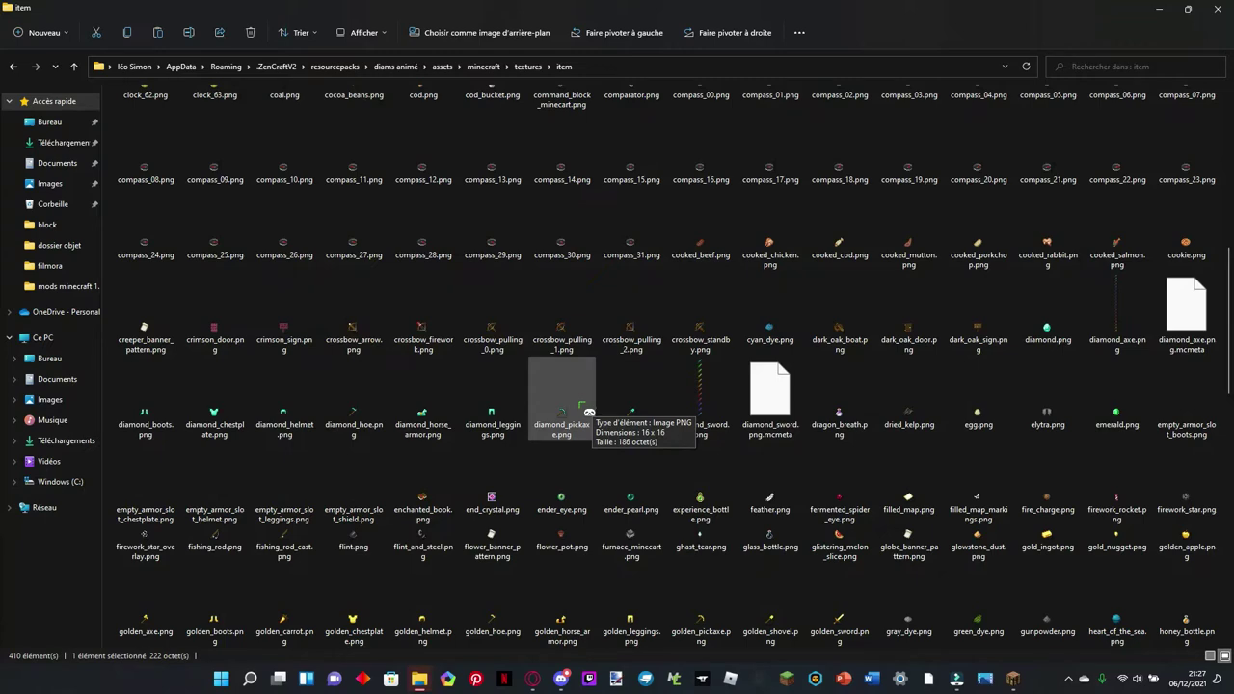
{"action": "double_click", "coordinate": [551, 405]}
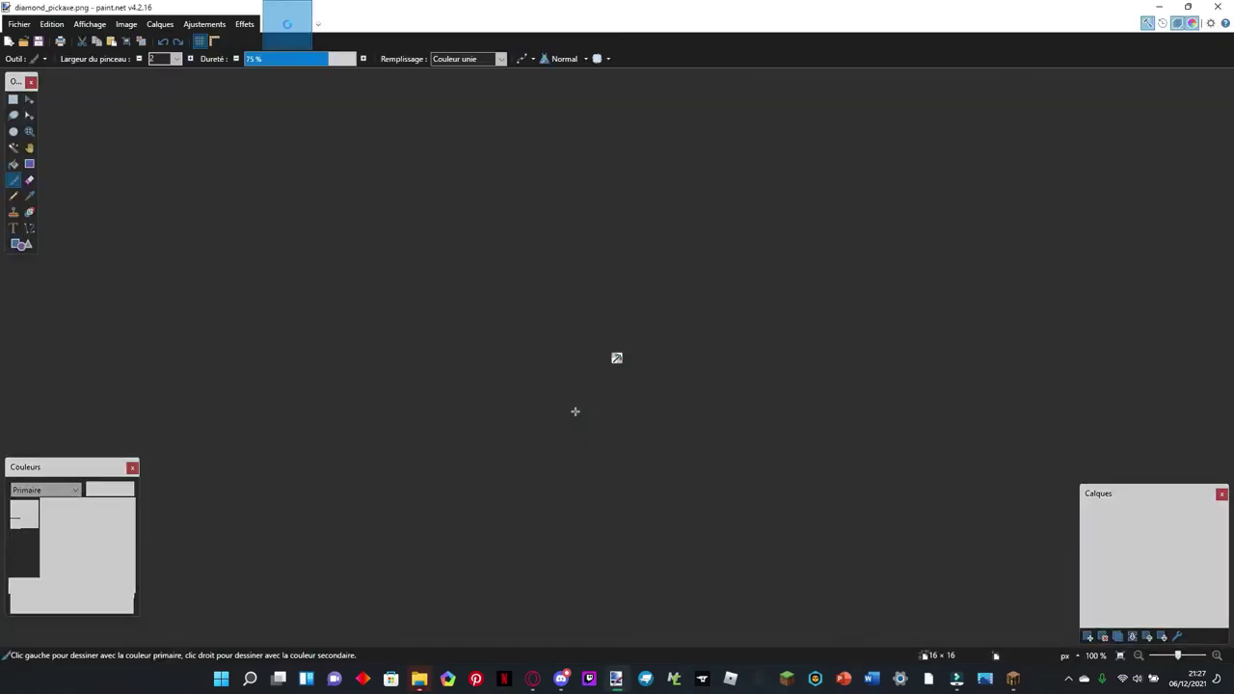
{"action": "scroll", "coordinate": [625, 336], "scroll_direction": "up", "scroll_amount": 12}
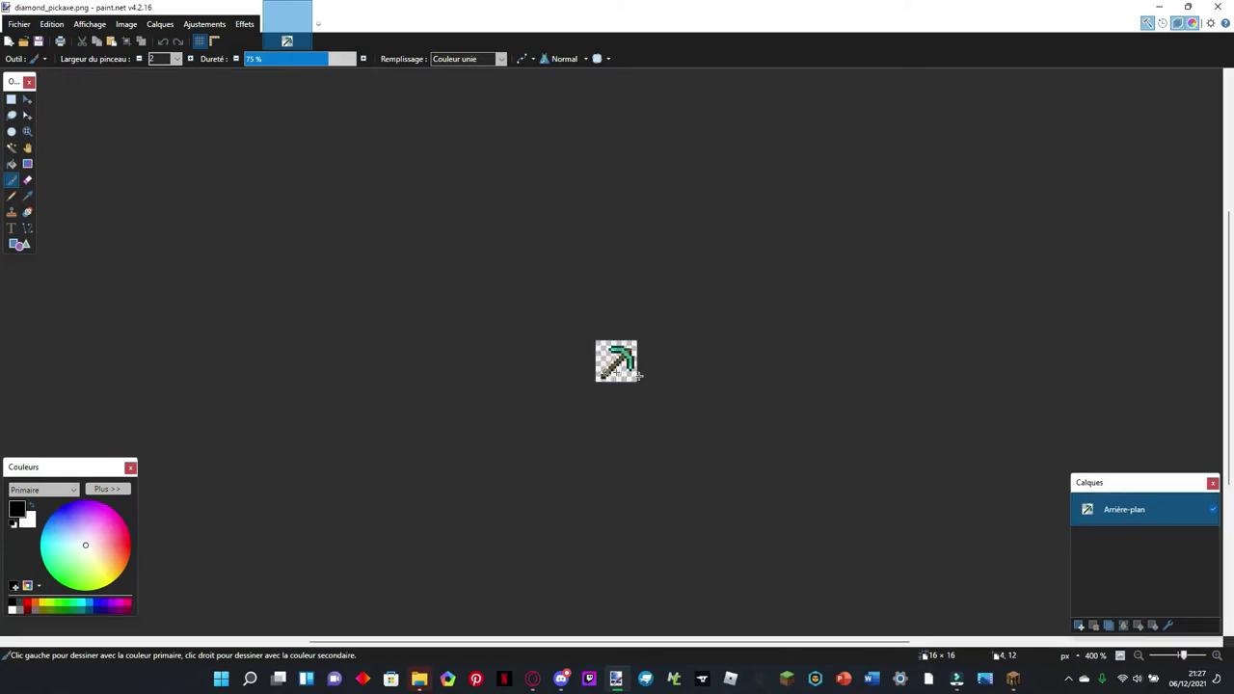
{"action": "scroll", "coordinate": [639, 335], "scroll_direction": "up", "scroll_amount": 3}
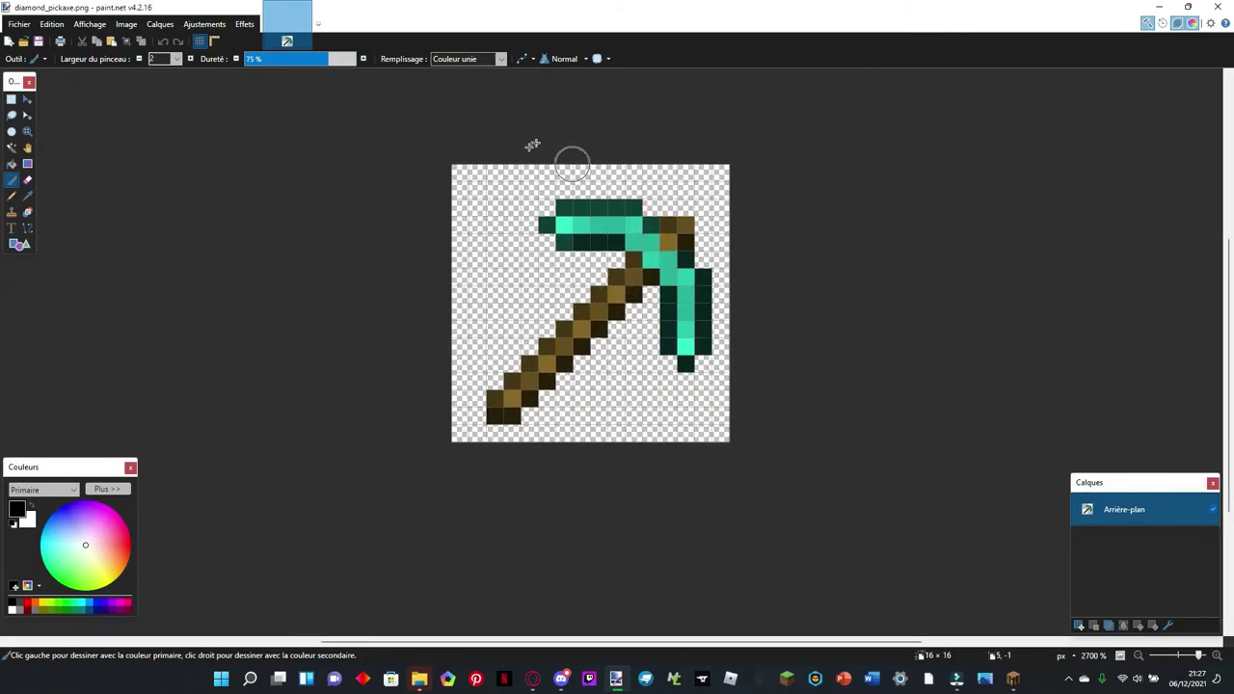
Step: Select the whole 16 × 16 canvas with Rectangle Select, clear it, and select the 1 × 16 pixel column along the right edge
{"action": "key", "text": "s"}
{"action": "left_click_drag", "start_coordinate": [427, 138], "coordinate": [868, 524]}
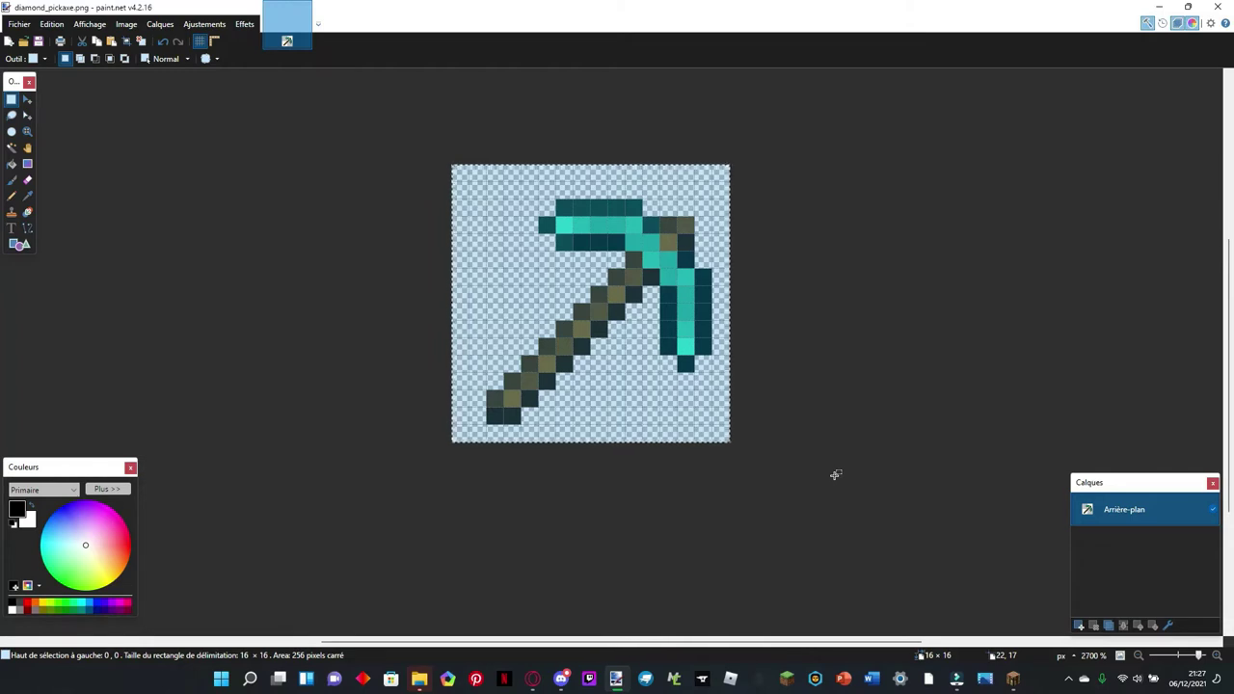
{"action": "left_click", "coordinate": [612, 350]}
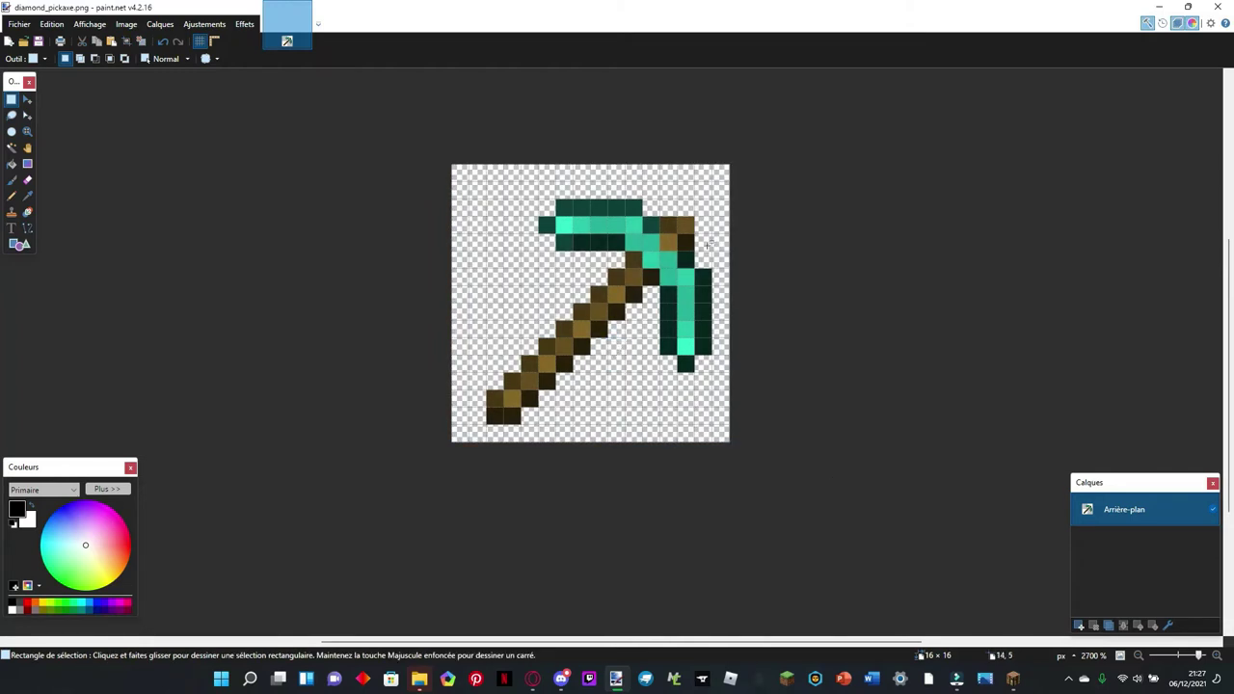
{"action": "left_click_drag", "start_coordinate": [956, 527], "coordinate": [720, 433]}
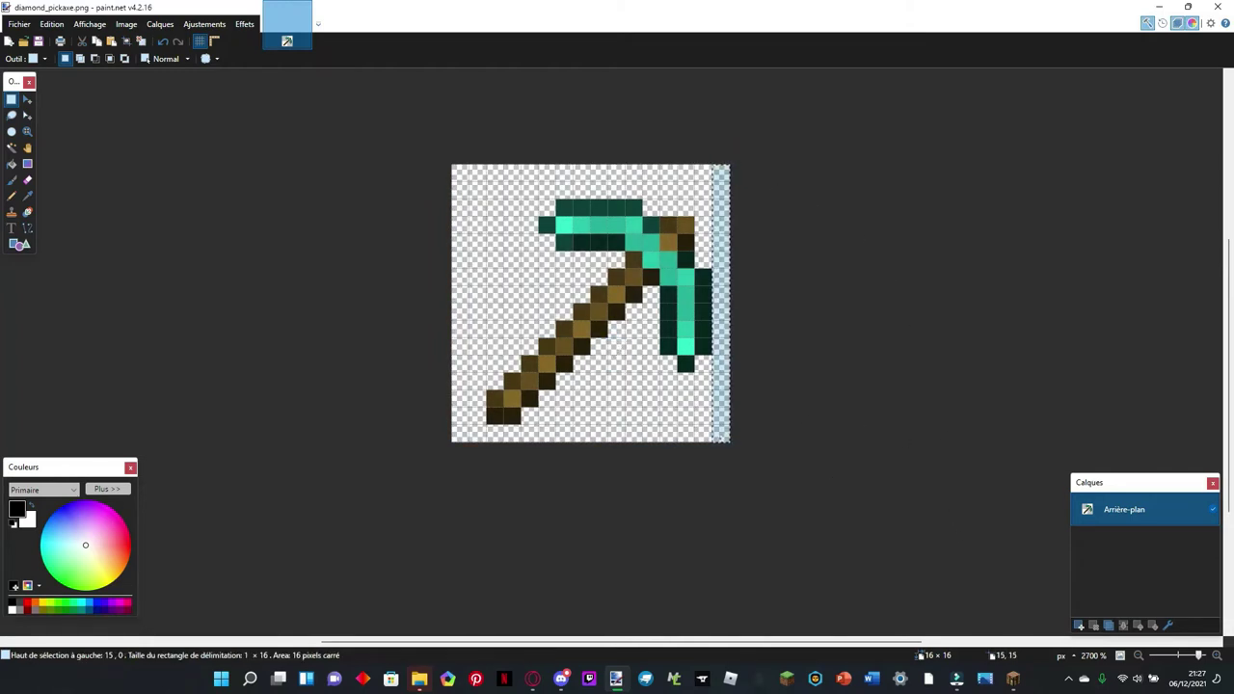
{"action": "left_click", "coordinate": [566, 408]}
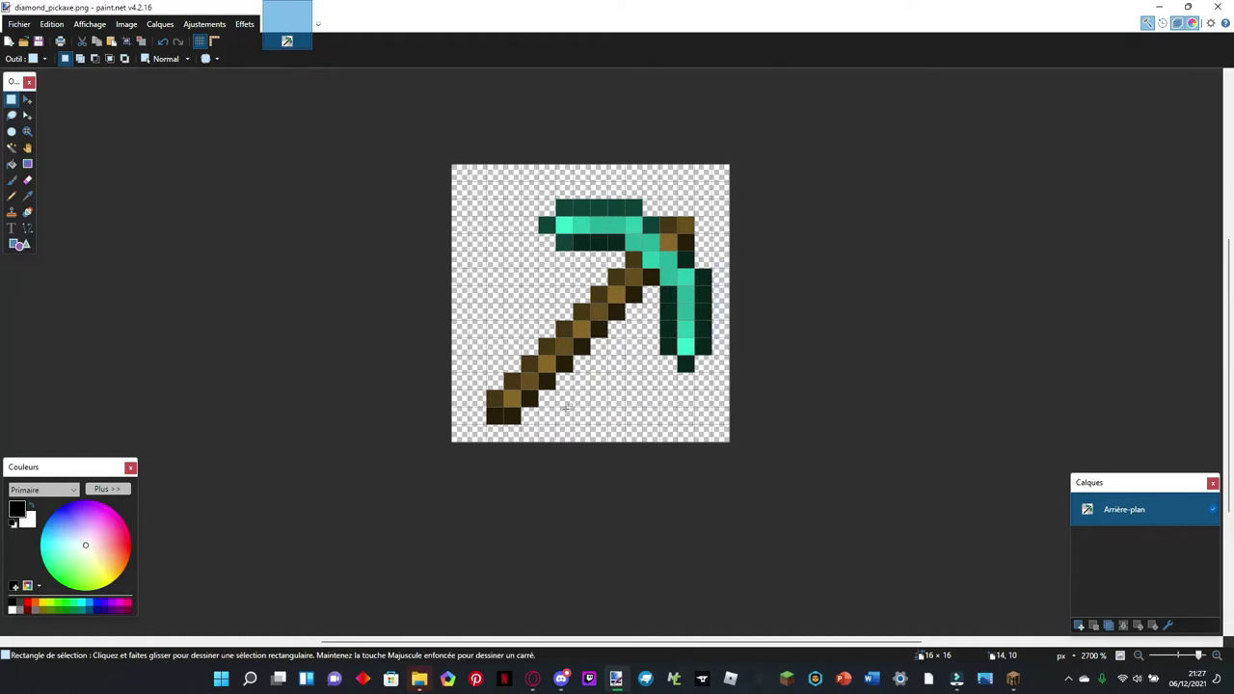
{"action": "scroll", "coordinate": [576, 546], "scroll_direction": "down", "scroll_amount": 3}
{"action": "scroll", "coordinate": [592, 555], "scroll_direction": "up", "scroll_amount": 5}
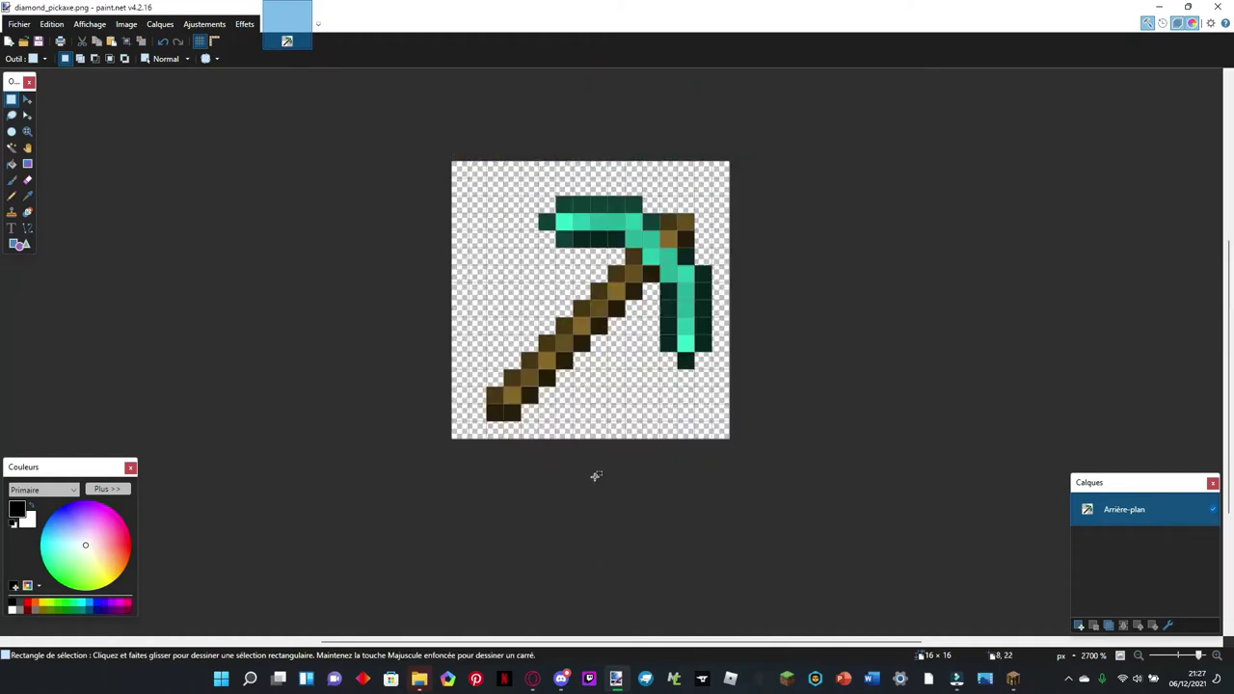
{"action": "left_click_drag", "start_coordinate": [696, 369], "coordinate": [735, 482]}
{"action": "left_click_drag", "start_coordinate": [727, 548], "coordinate": [726, 414]}
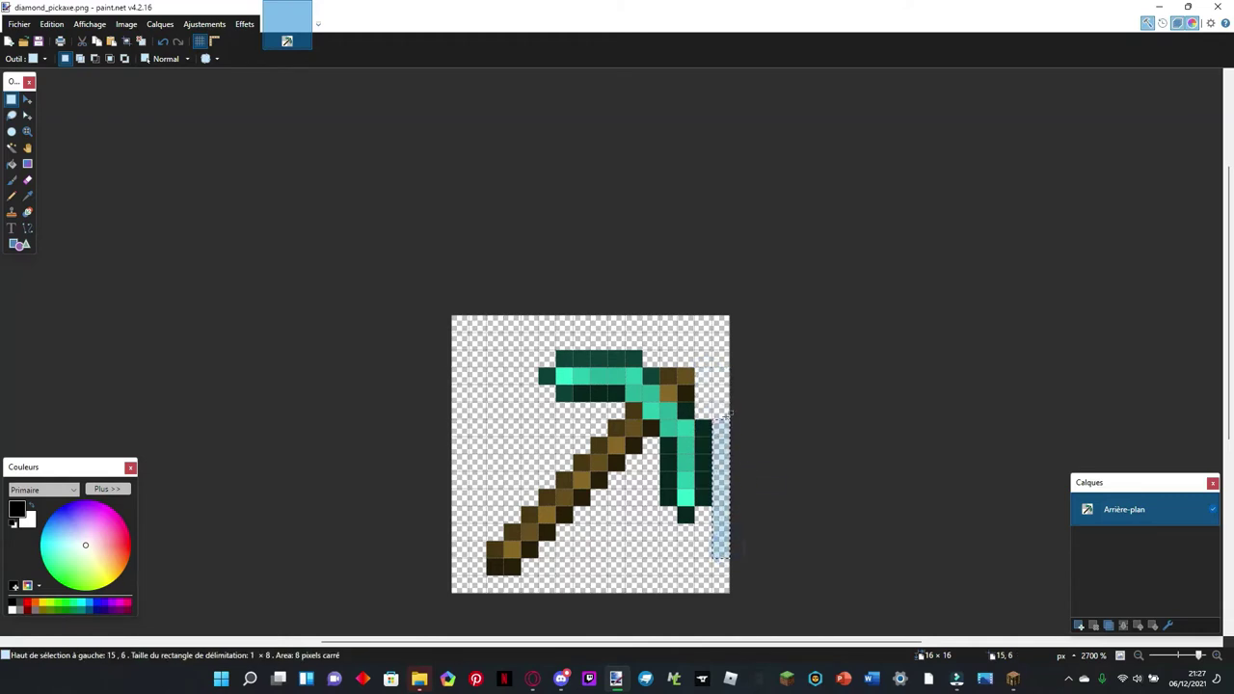
{"action": "left_click", "coordinate": [591, 553]}
{"action": "scroll", "coordinate": [584, 524], "scroll_direction": "down", "scroll_amount": 2}
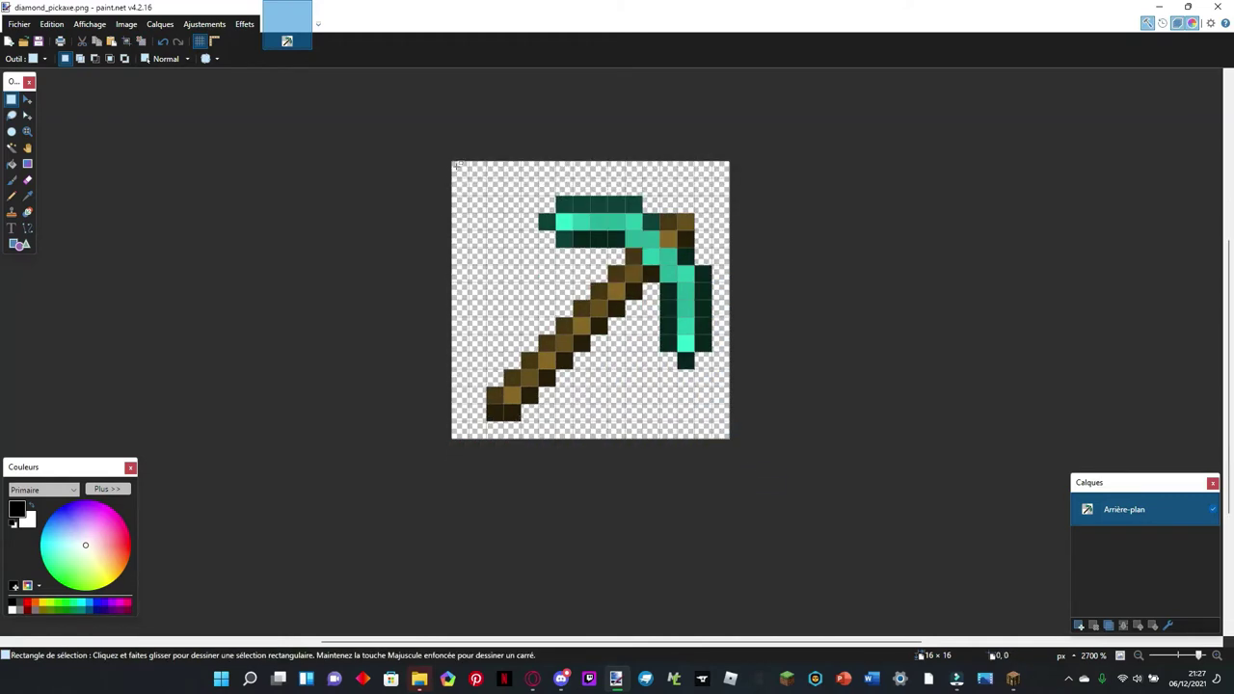
Step: Select the whole 16 × 16 canvas, add an empty layer above the background, and clear the selection
{"action": "left_click_drag", "start_coordinate": [457, 166], "coordinate": [717, 446]}
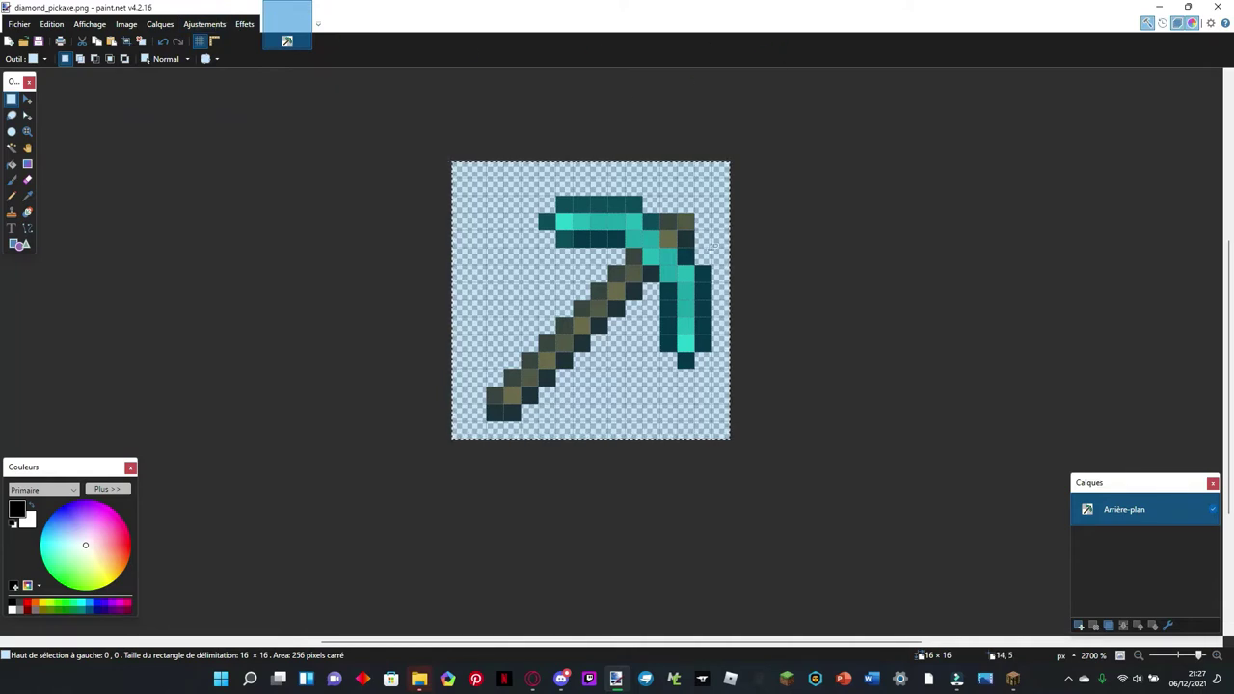
{"action": "key", "text": "ctrl+a"}
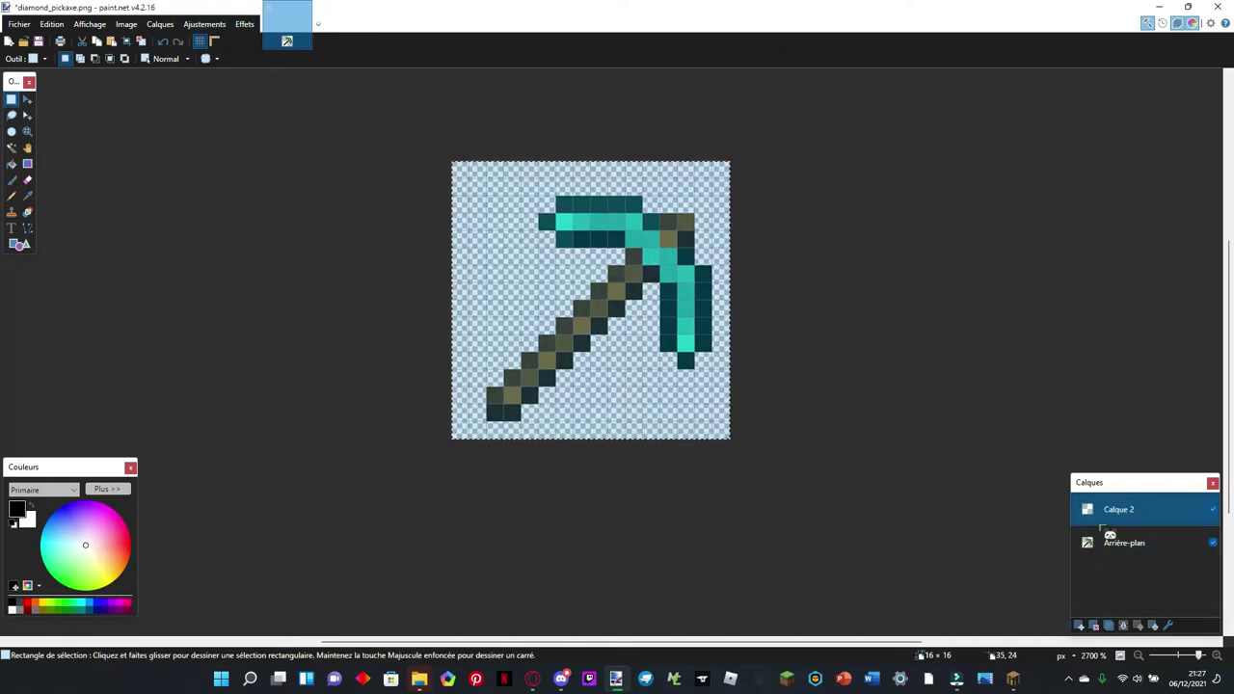
{"action": "left_click", "coordinate": [493, 397]}
Step: Try to select the pickaxe handle on the new empty layer with the Magic Wand, lowering the tolerance to 45 %
{"action": "key", "text": "s"}
{"action": "key", "text": "s"}
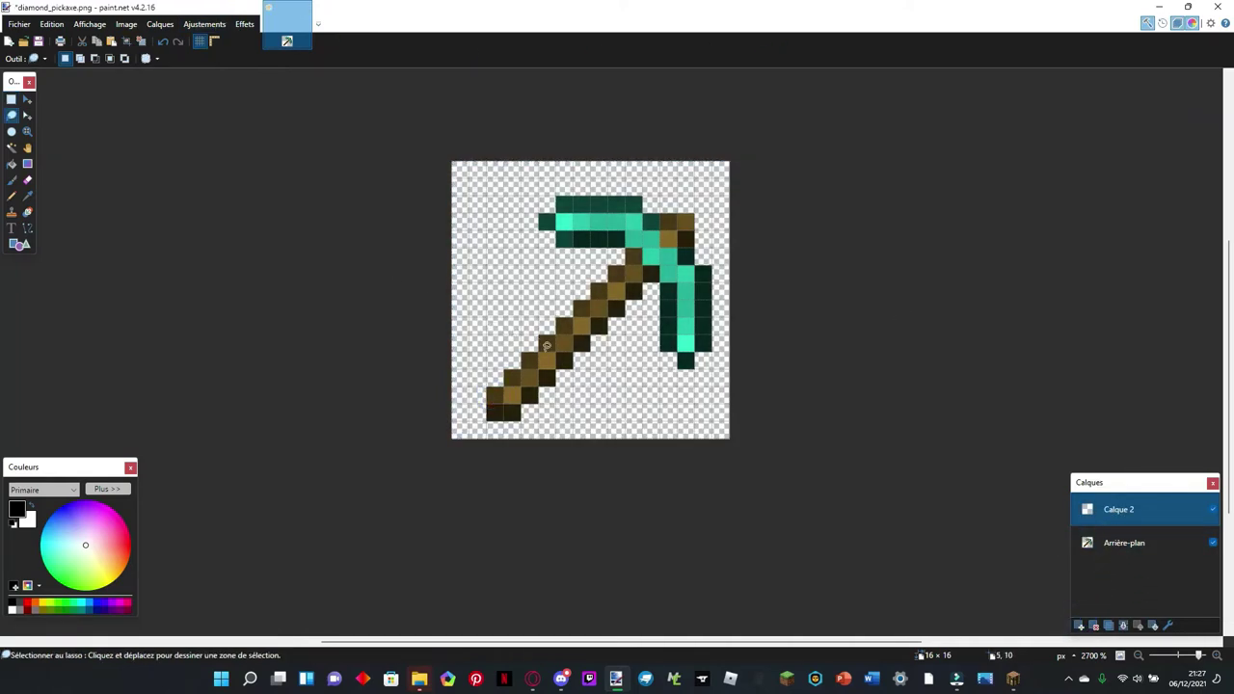
{"action": "key", "text": "s"}
{"action": "left_click", "coordinate": [546, 347]}
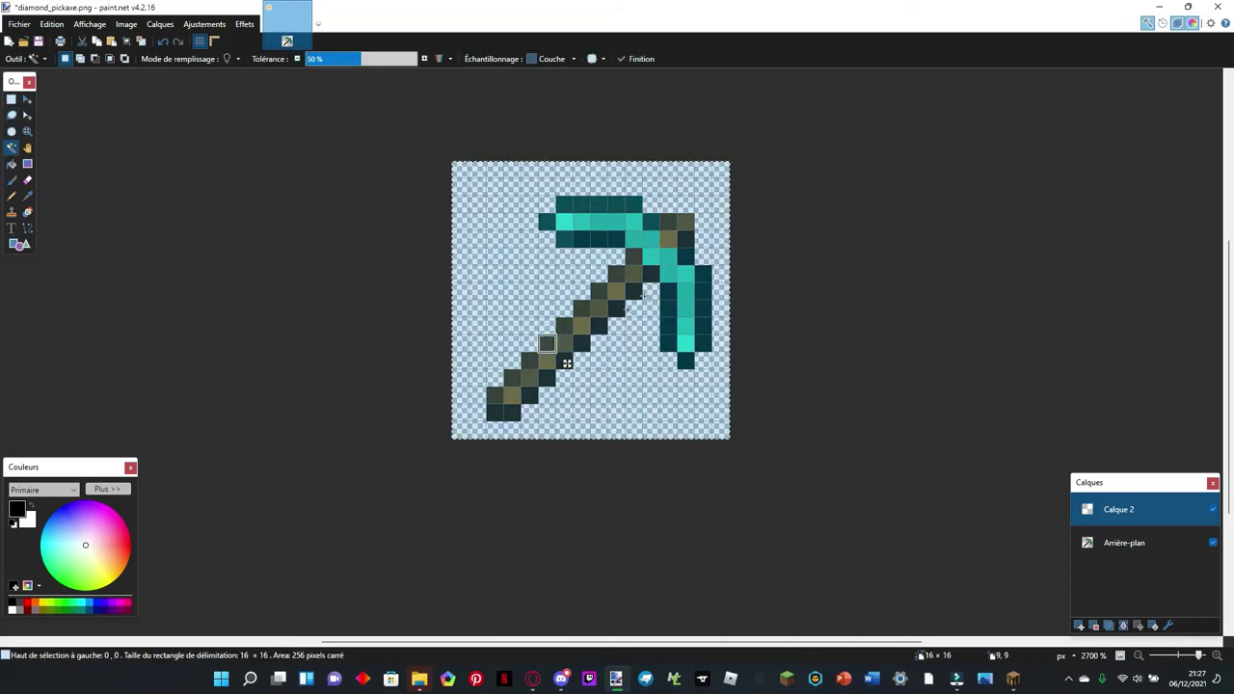
{"action": "mouse_move", "coordinate": [366, 77]}
{"action": "left_mouse_down"}
{"action": "mouse_move", "coordinate": [337, 83]}
{"action": "mouse_move", "coordinate": [383, 84]}
{"action": "mouse_move", "coordinate": [357, 83]}
{"action": "left_mouse_up"}
Step: Select the handle on the background layer with the Magic Wand and add the wooden tip block at 24 % tolerance
{"action": "left_click", "coordinate": [1124, 542]}
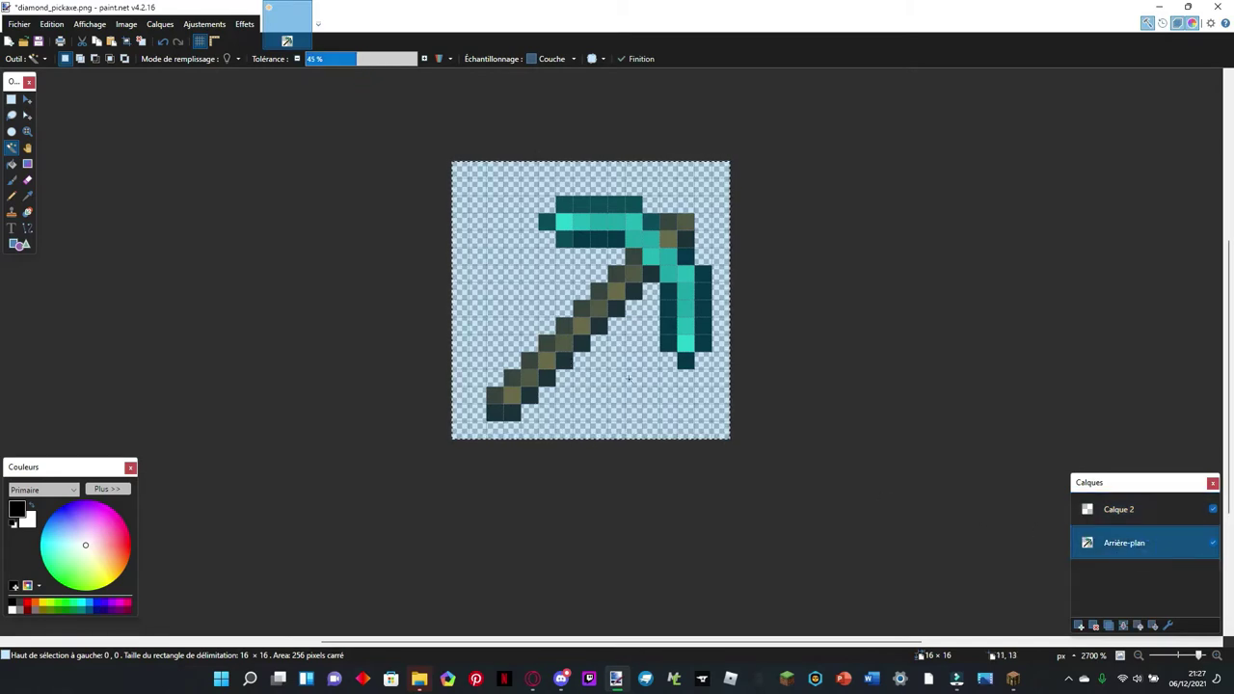
{"action": "left_click", "coordinate": [561, 355]}
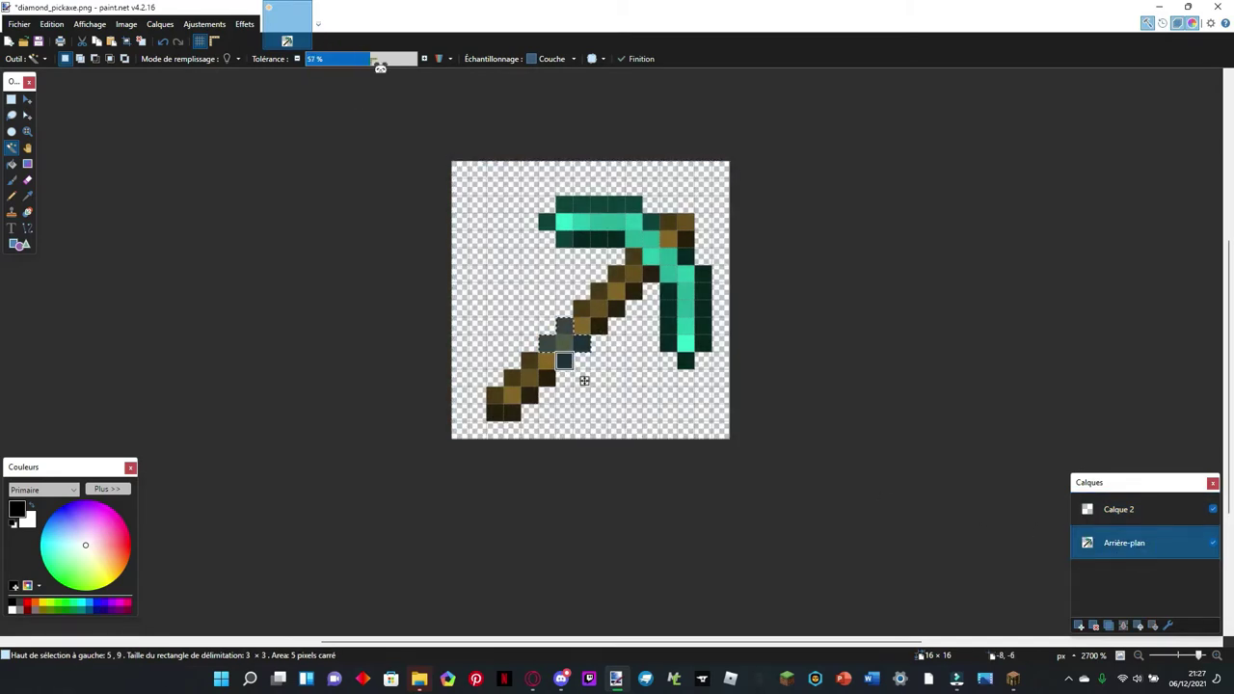
{"action": "left_click_drag", "start_coordinate": [381, 68], "coordinate": [384, 68]}
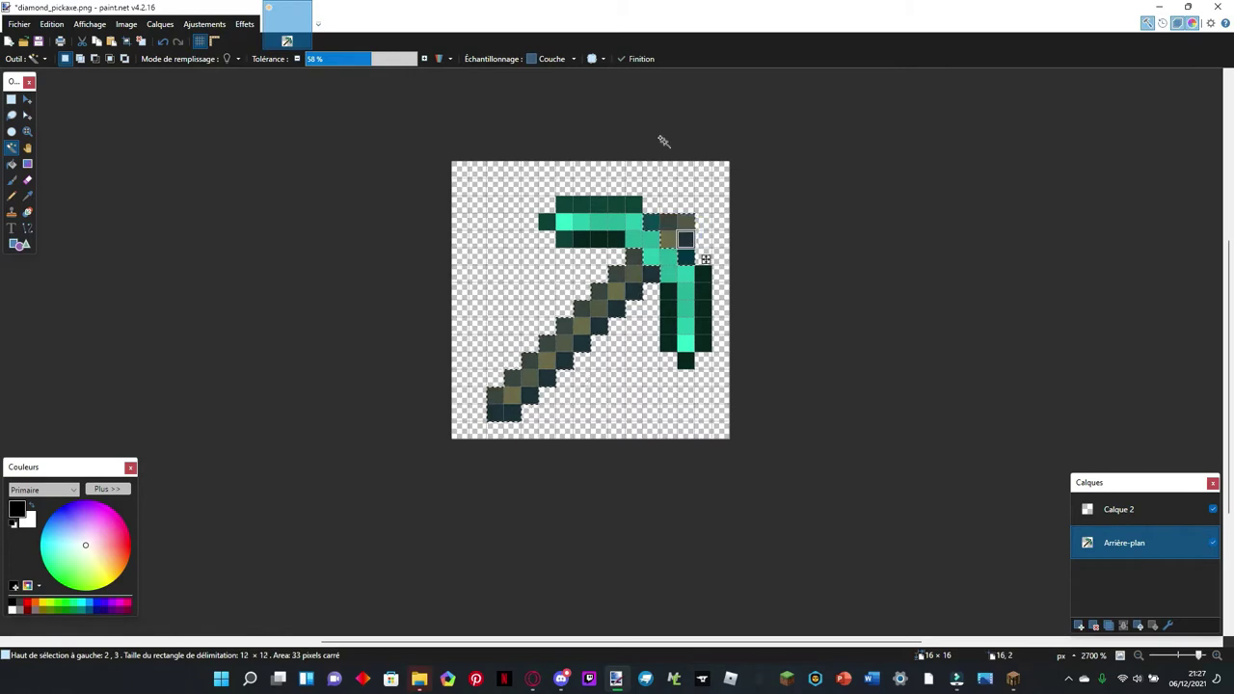
{"action": "left_click_drag", "start_coordinate": [370, 62], "coordinate": [356, 61]}
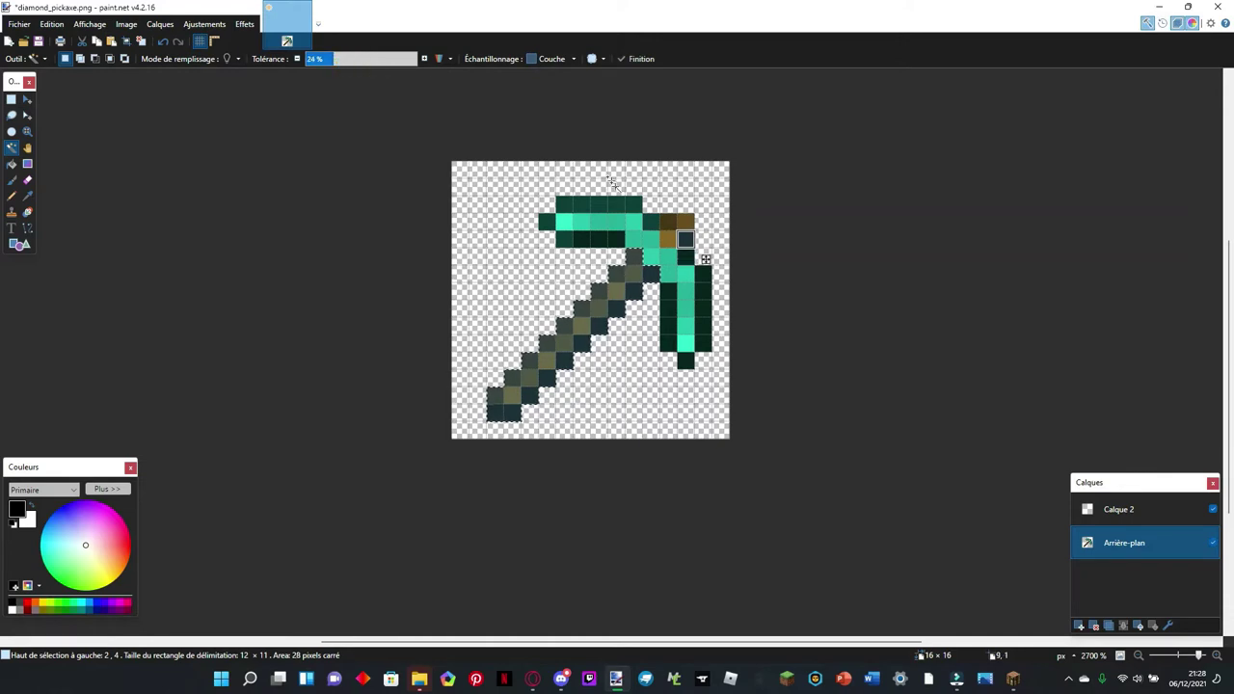
{"action": "left_click", "coordinate": [689, 239]}
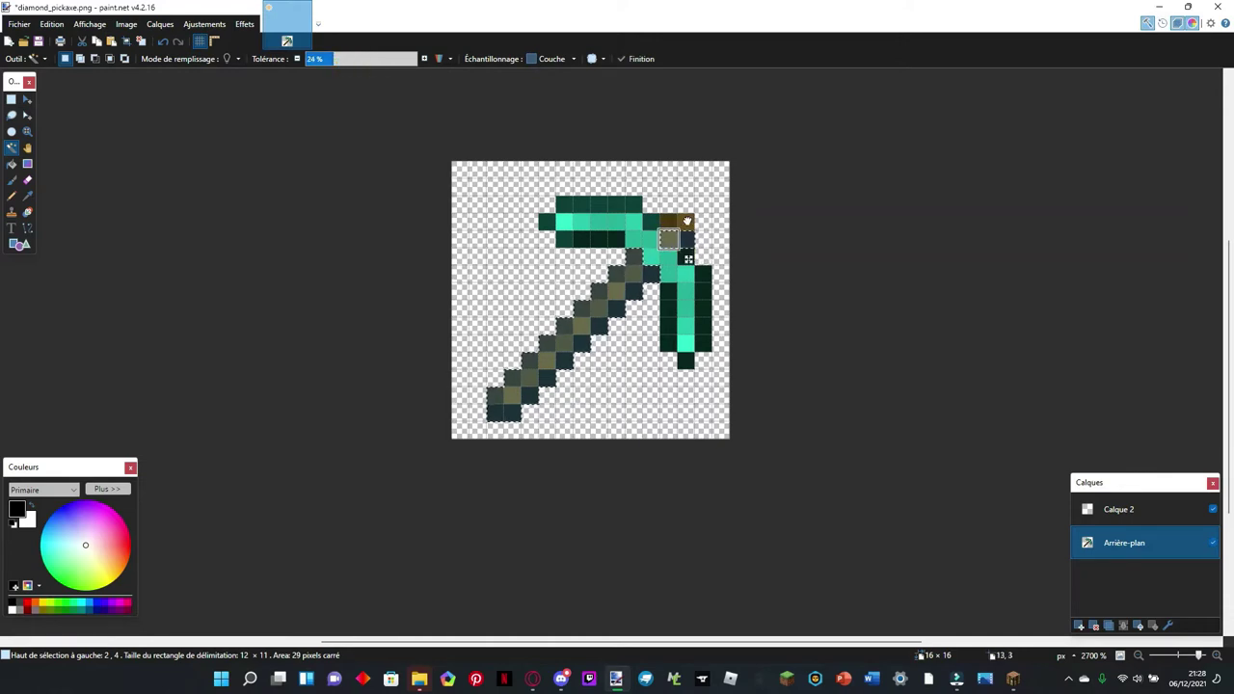
{"action": "left_click", "coordinate": [667, 222], "text": "ctrl"}
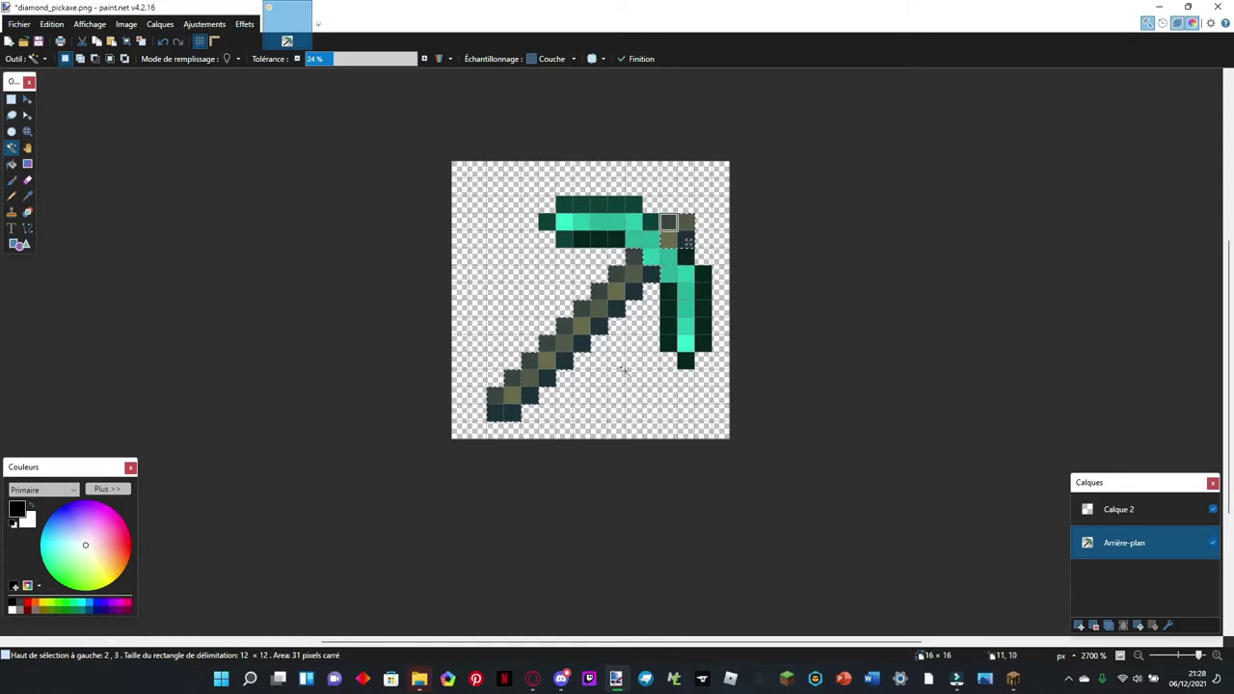
Step: Copy the selected wooden pixels to the same place on the upper layer and check them by briefly hiding the background layer
{"action": "left_click", "coordinate": [1119, 515]}
{"action": "key", "text": "m"}
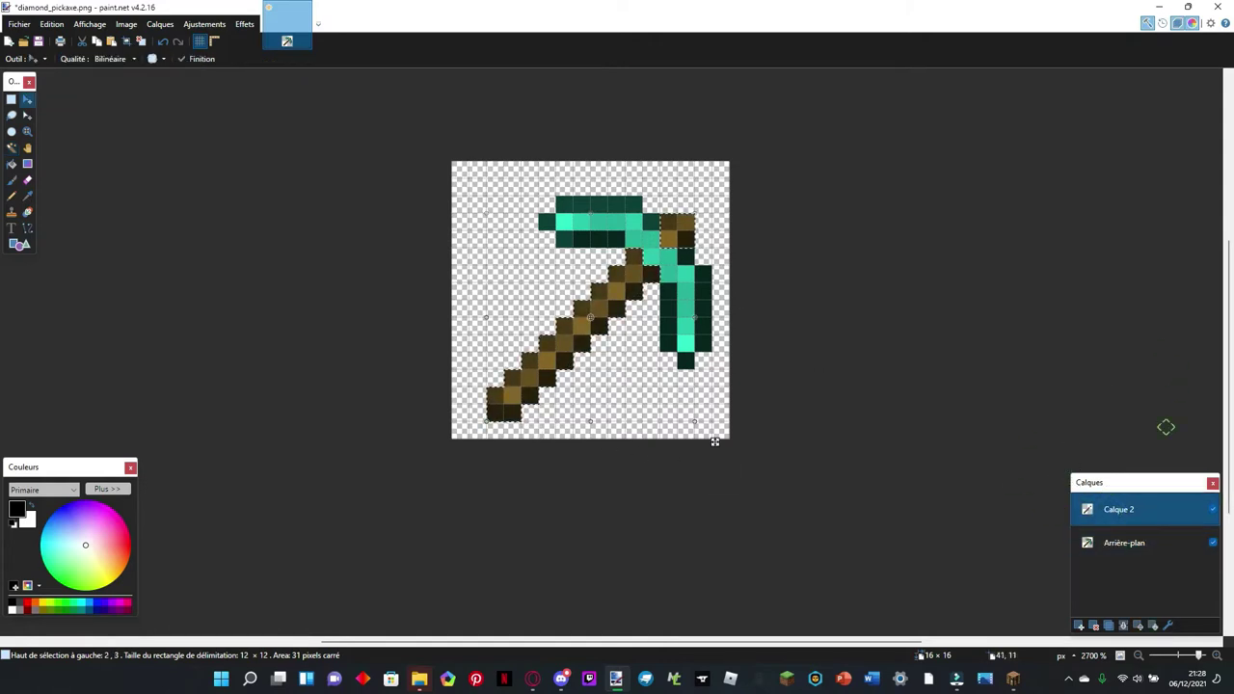
{"action": "left_click", "coordinate": [1156, 545]}
{"action": "scroll", "coordinate": [858, 435], "scroll_direction": "down", "scroll_amount": 2}
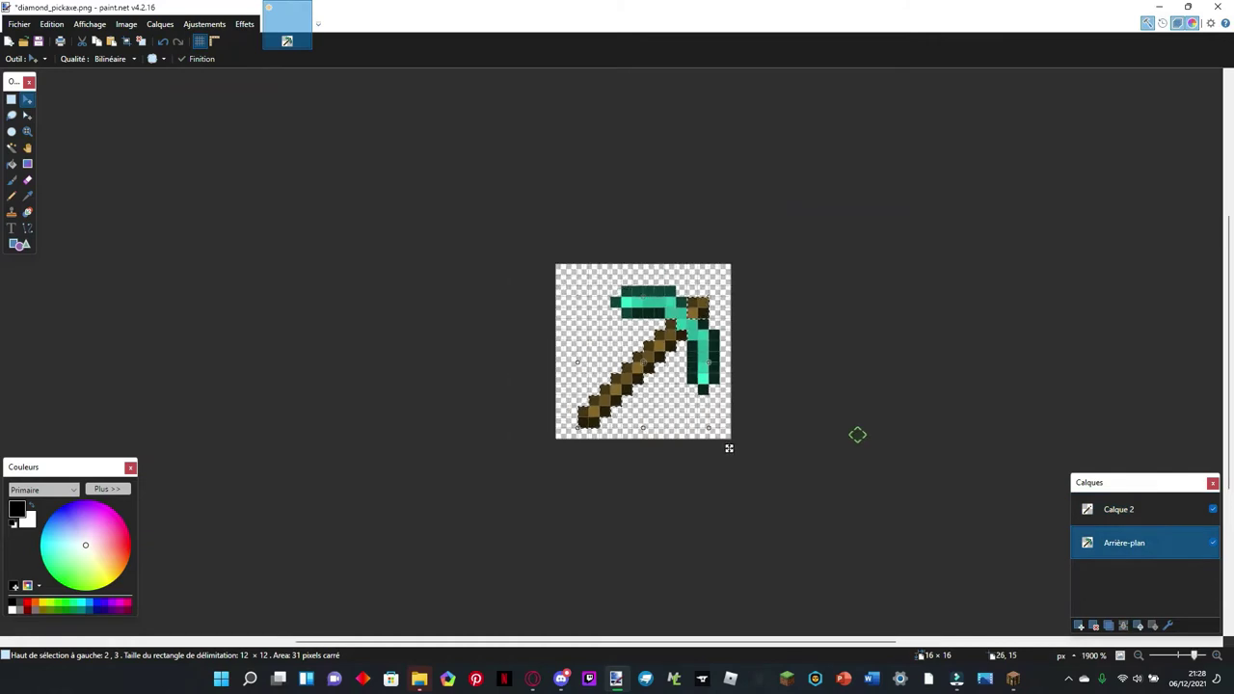
{"action": "left_click", "coordinate": [1215, 545]}
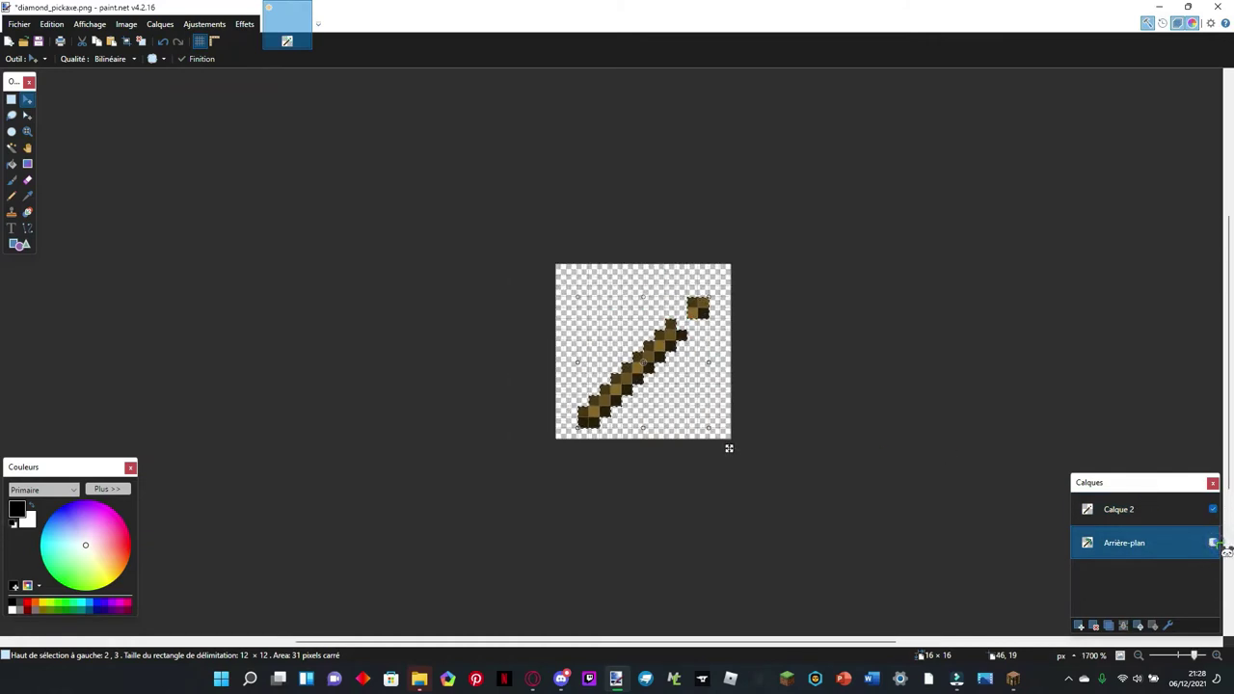
{"action": "left_click", "coordinate": [1213, 544]}
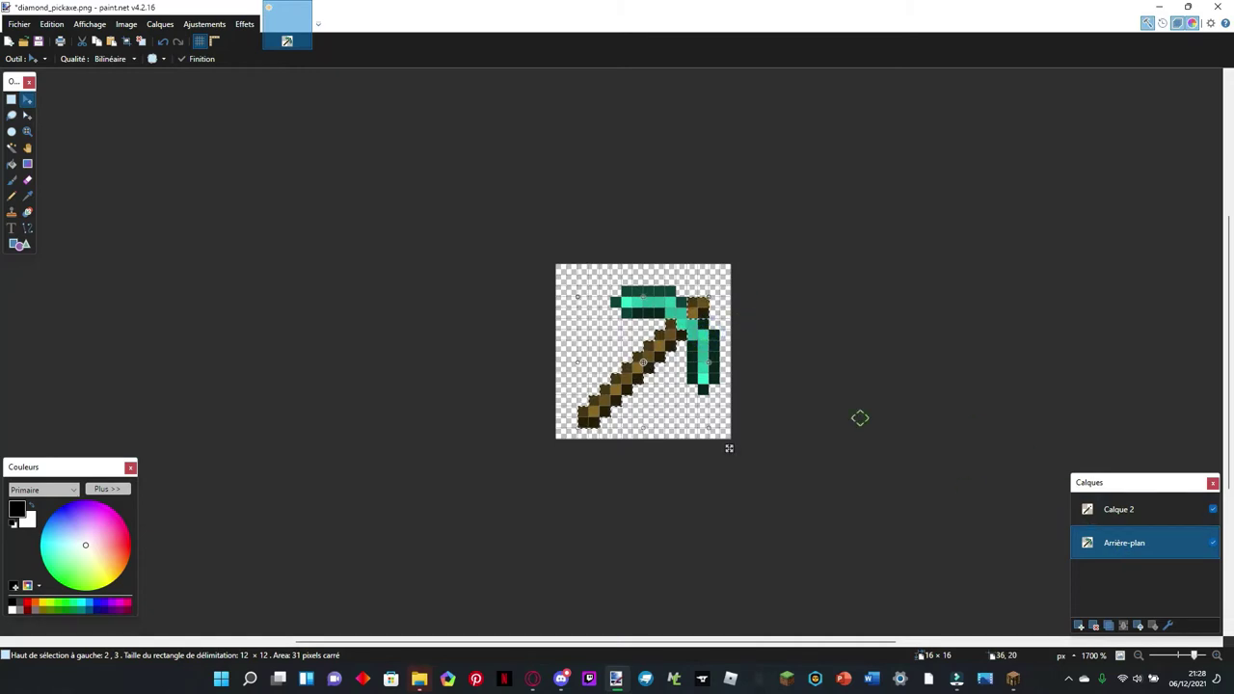
{"action": "left_click", "coordinate": [143, 41]}
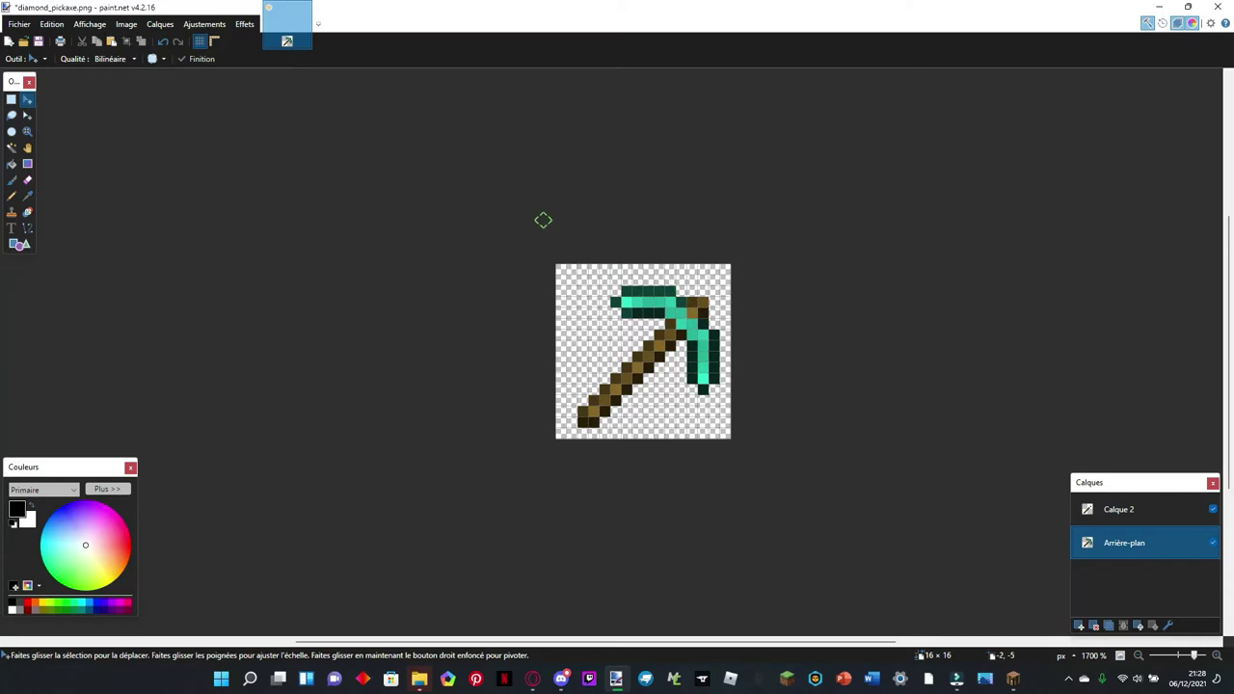
{"action": "left_click_drag", "start_coordinate": [521, 230], "coordinate": [561, 240]}
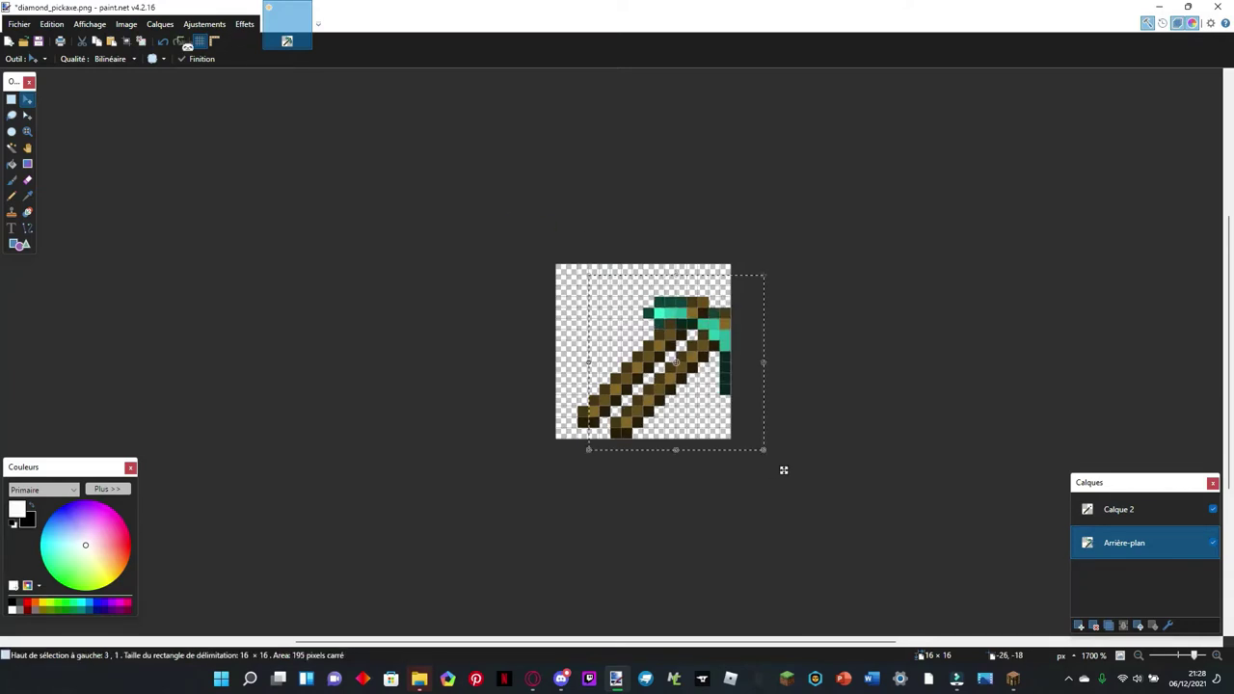
{"action": "key", "text": "ctrl+z"}
Step: Enlarge the canvas height to 64 pixels, keeping the width at 16 pixels and the anchor at the upper-left corner
{"action": "key", "text": "ctrl+a"}
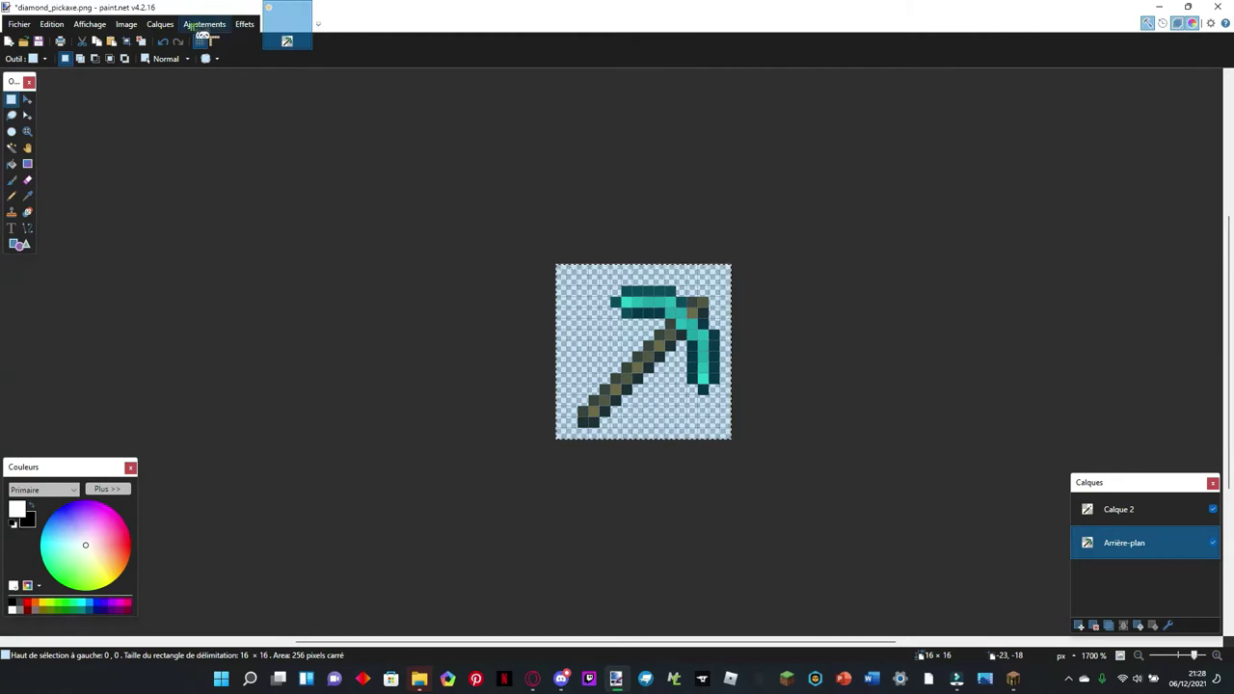
{"action": "left_click", "coordinate": [126, 25]}
{"action": "mouse_move", "coordinate": [145, 37]}
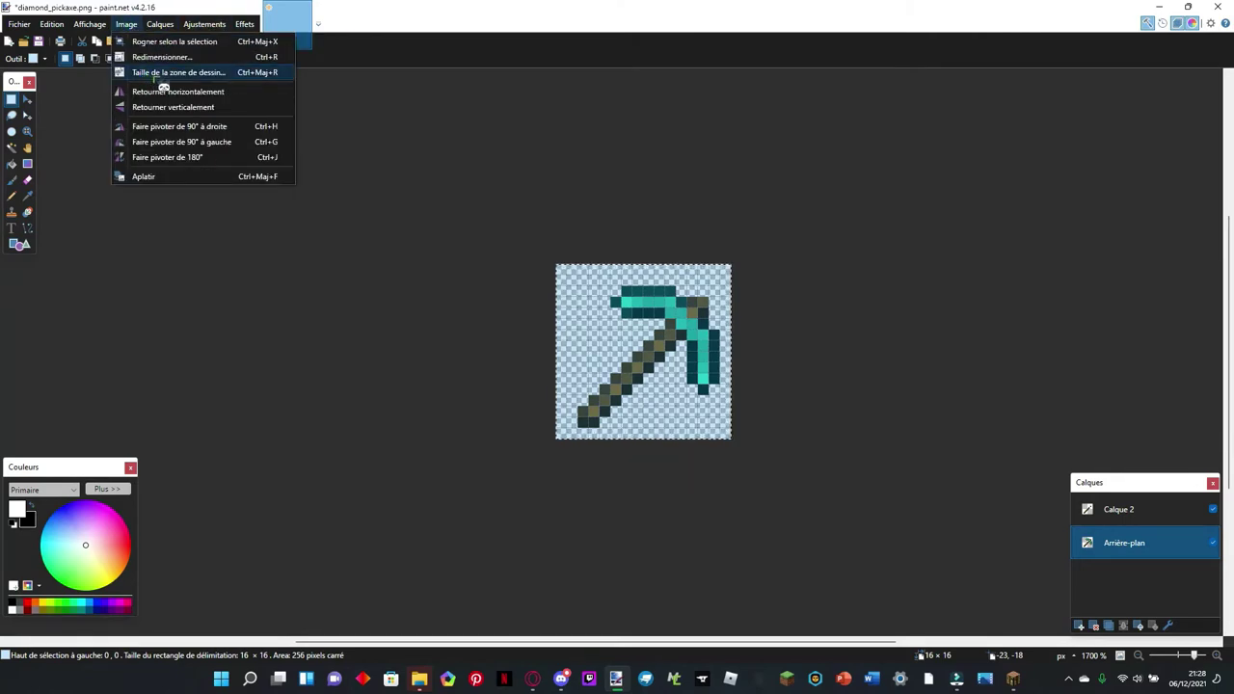
{"action": "left_click", "coordinate": [159, 79]}
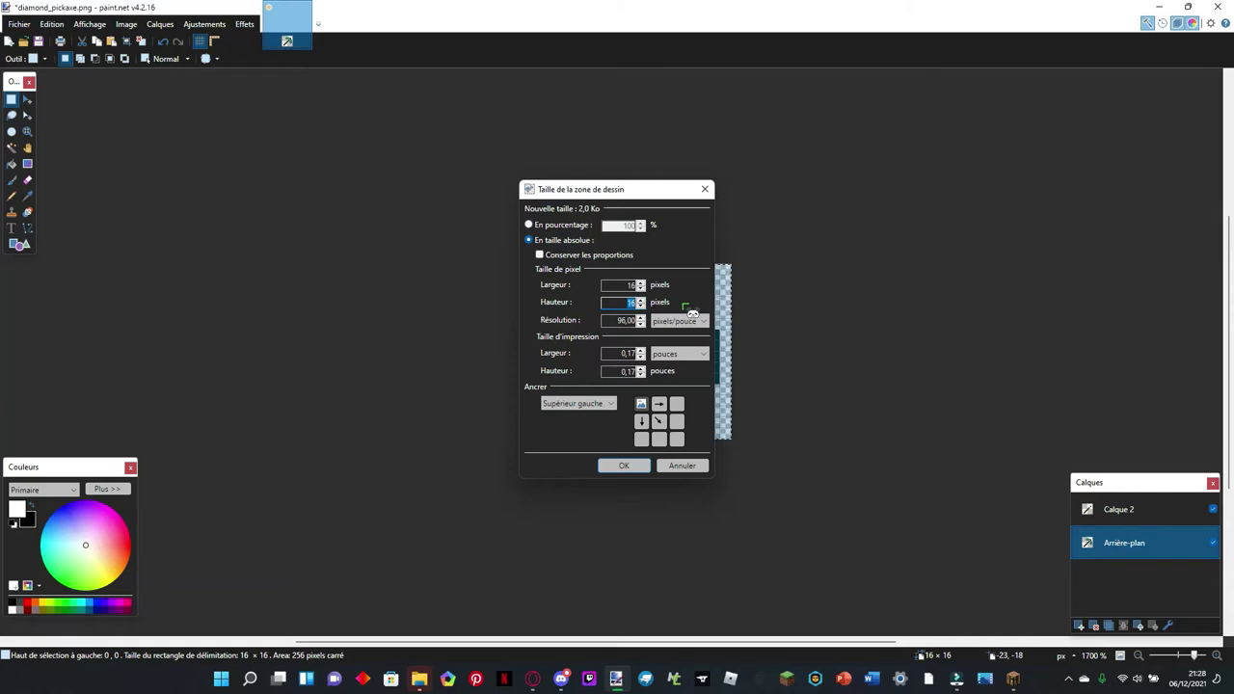
{"action": "key", "text": "BackSpace"}
{"action": "left_click", "coordinate": [623, 468]}
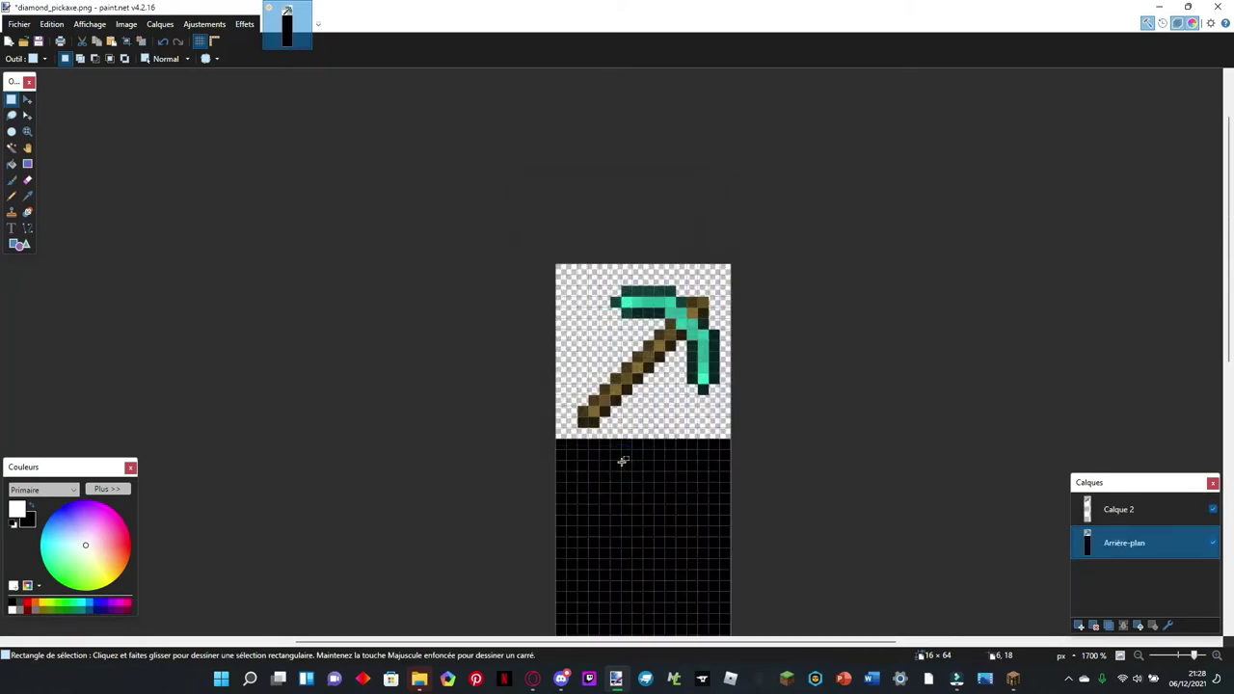
Step: Examine the extended canvas and review its width and height in the canvas size settings
{"action": "scroll", "coordinate": [677, 368], "scroll_direction": "down", "scroll_amount": 5}
{"action": "scroll", "coordinate": [650, 386], "scroll_direction": "down", "scroll_amount": 3, "text": "ctrl"}
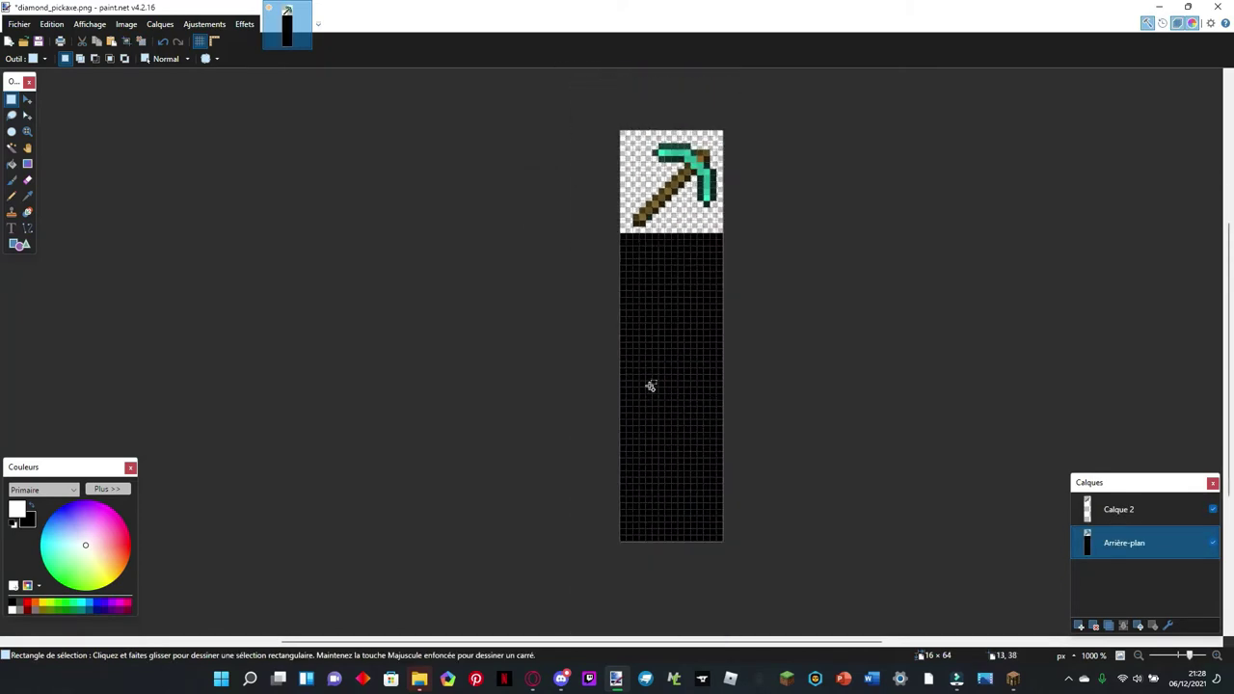
{"action": "left_click", "coordinate": [127, 25]}
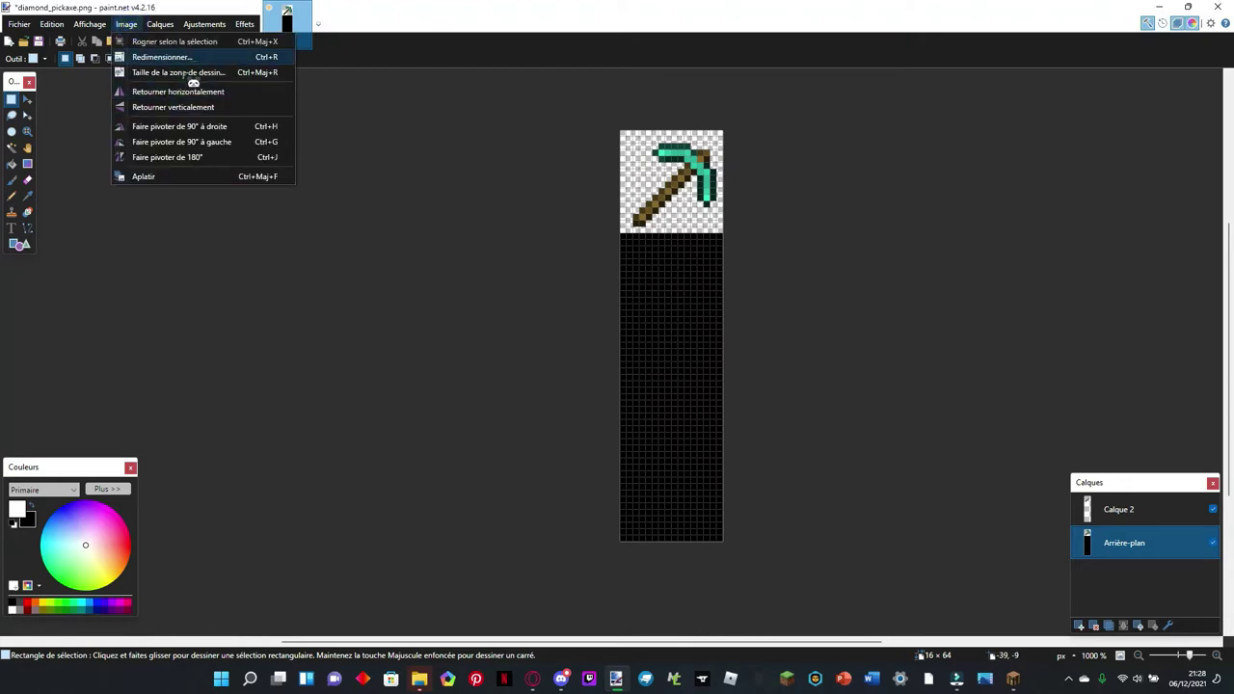
{"action": "left_click", "coordinate": [179, 69]}
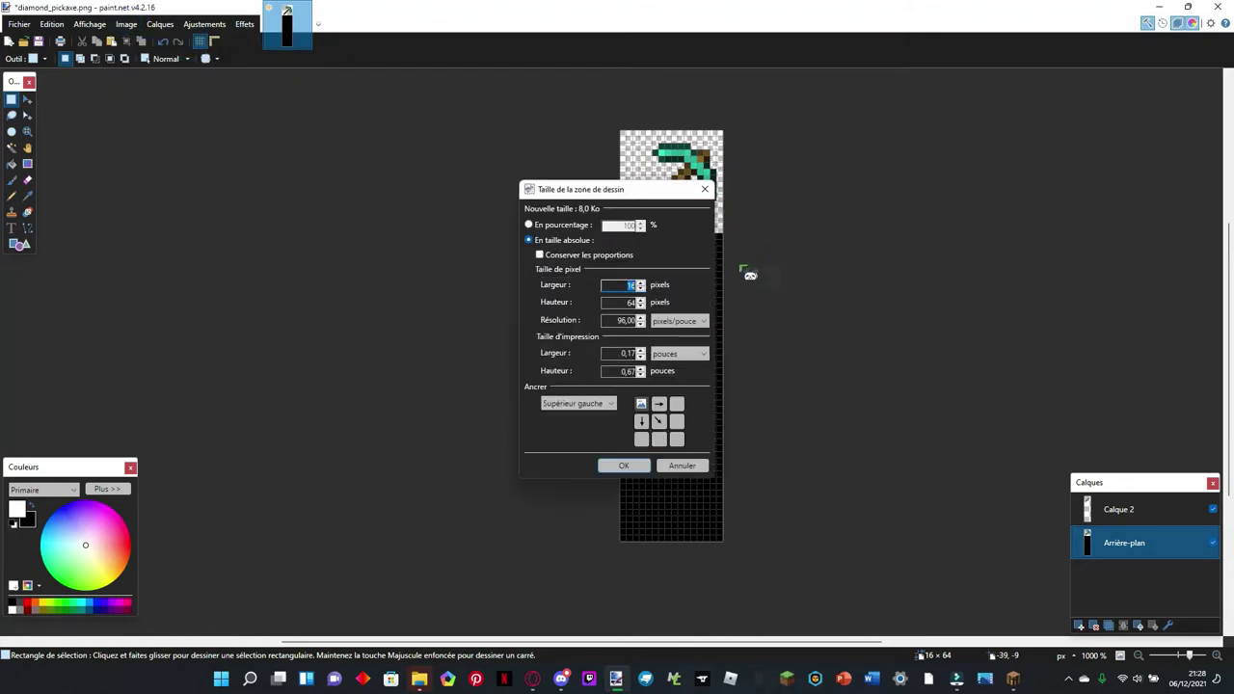
{"action": "left_click", "coordinate": [614, 463]}
Step: Replace the black area on the background layer with three copies of the pickaxe, stacked at 16-pixel intervals below the original
{"action": "left_click_drag", "start_coordinate": [622, 133], "coordinate": [743, 562]}
{"action": "key", "text": "m"}
{"action": "key", "text": "s"}
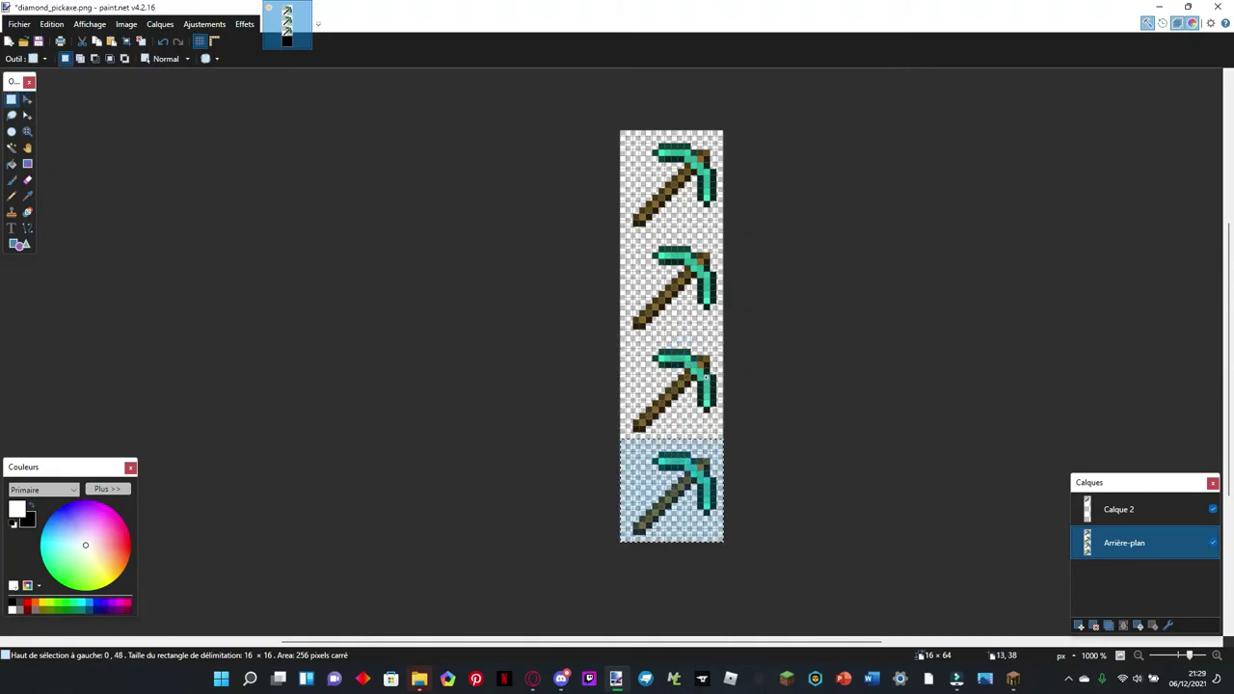
{"action": "key", "text": "ctrl+d"}
Step: Select the topmost pickaxe's handle and wooden tip block on the upper layer with the Magic Wand at 59 % tolerance
{"action": "scroll", "coordinate": [691, 207], "scroll_direction": "up", "scroll_amount": 6}
{"action": "scroll", "coordinate": [670, 199], "scroll_direction": "up", "scroll_amount": 2}
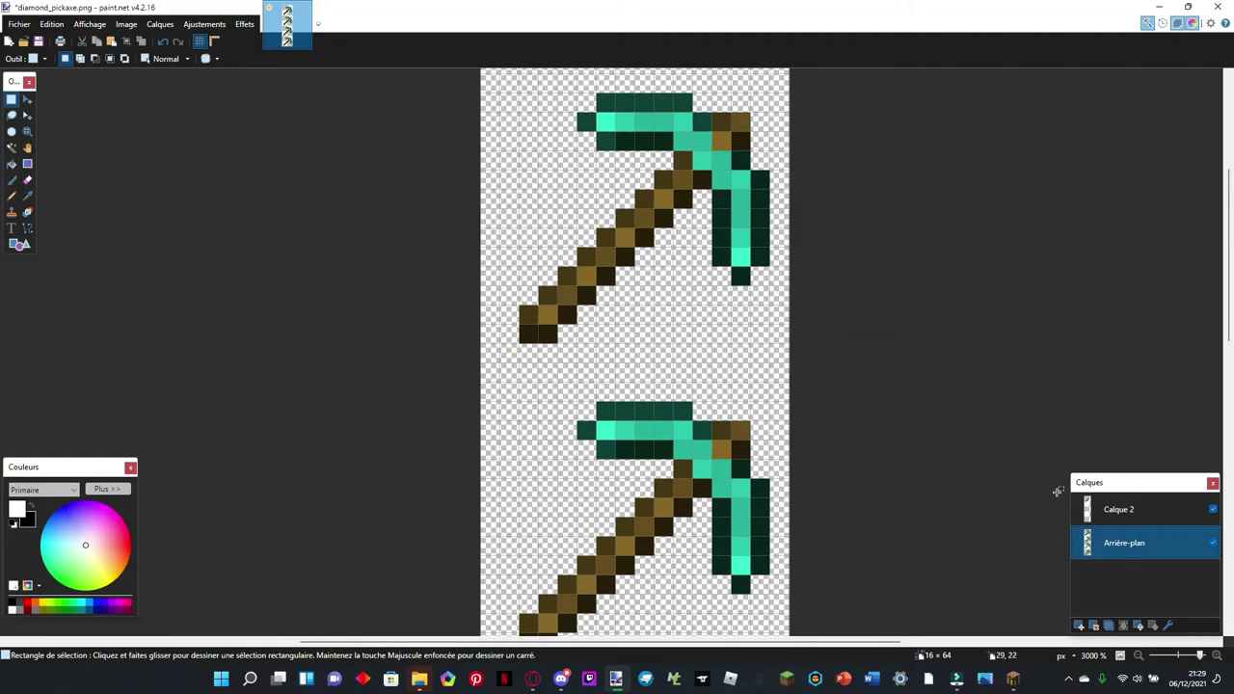
{"action": "left_click", "coordinate": [1109, 511]}
{"action": "key", "text": "s"}
{"action": "key", "text": "s"}
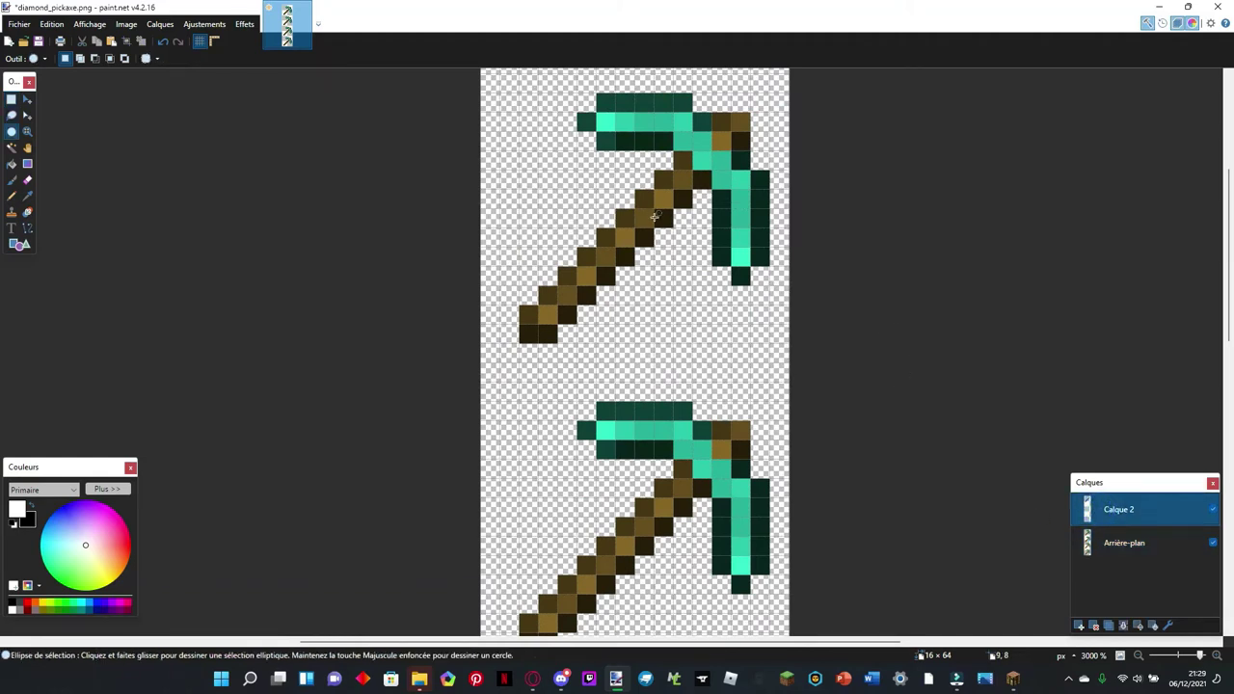
{"action": "left_click", "coordinate": [661, 218]}
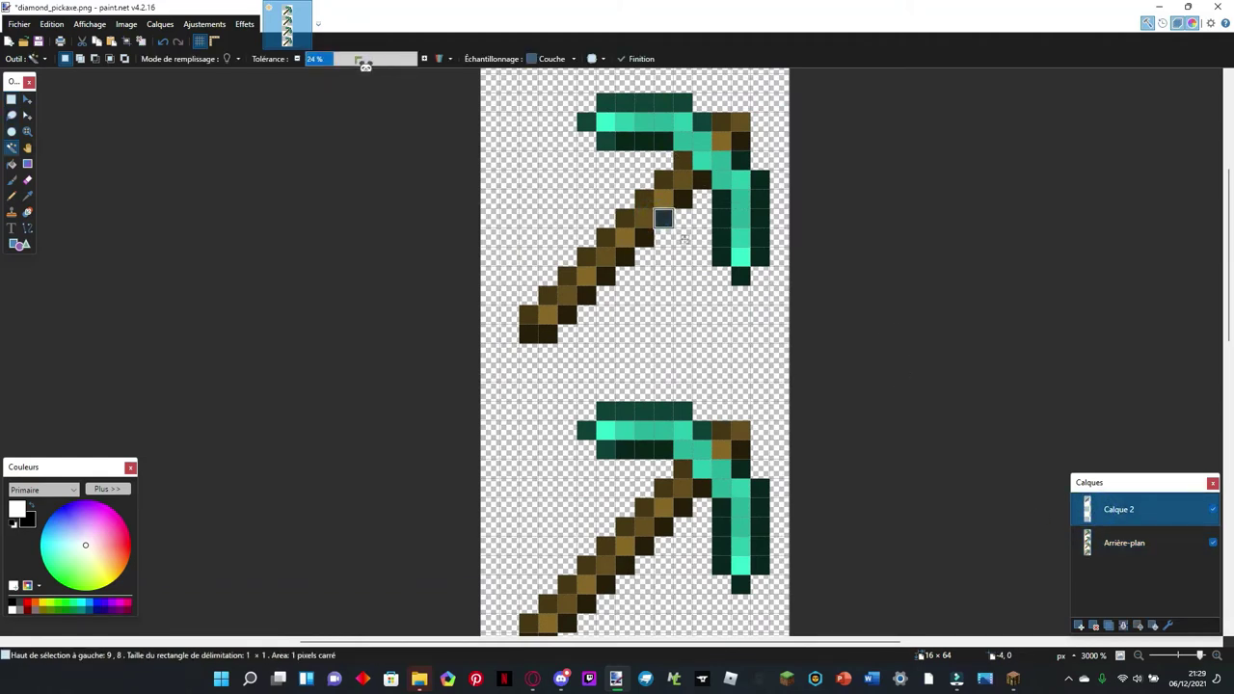
{"action": "left_click_drag", "start_coordinate": [366, 65], "coordinate": [381, 62]}
{"action": "left_click", "coordinate": [722, 145], "text": "ctrl"}
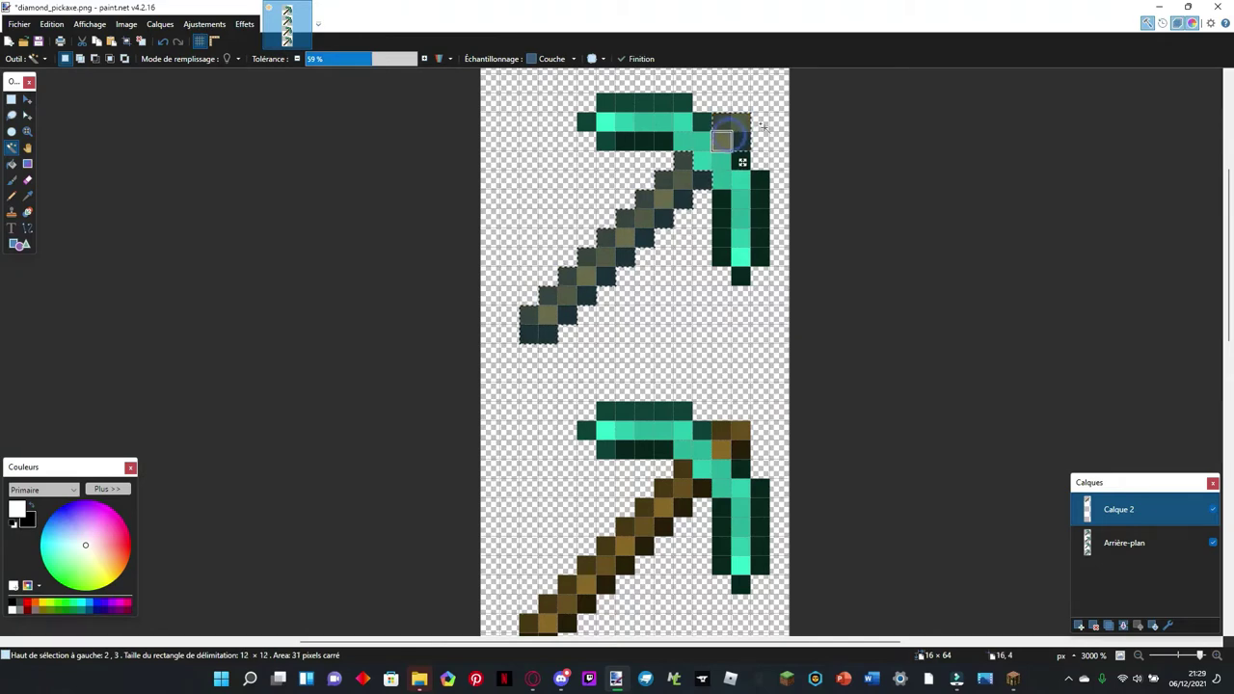
Step: Place copies of the selected wooden pixels exactly over the second, third and fourth pickaxes on the upper layer
{"action": "key", "text": "m"}
{"action": "left_click_drag", "start_coordinate": [668, 197], "coordinate": [668, 505]}
{"action": "scroll", "coordinate": [668, 505], "scroll_direction": "down", "scroll_amount": 3}
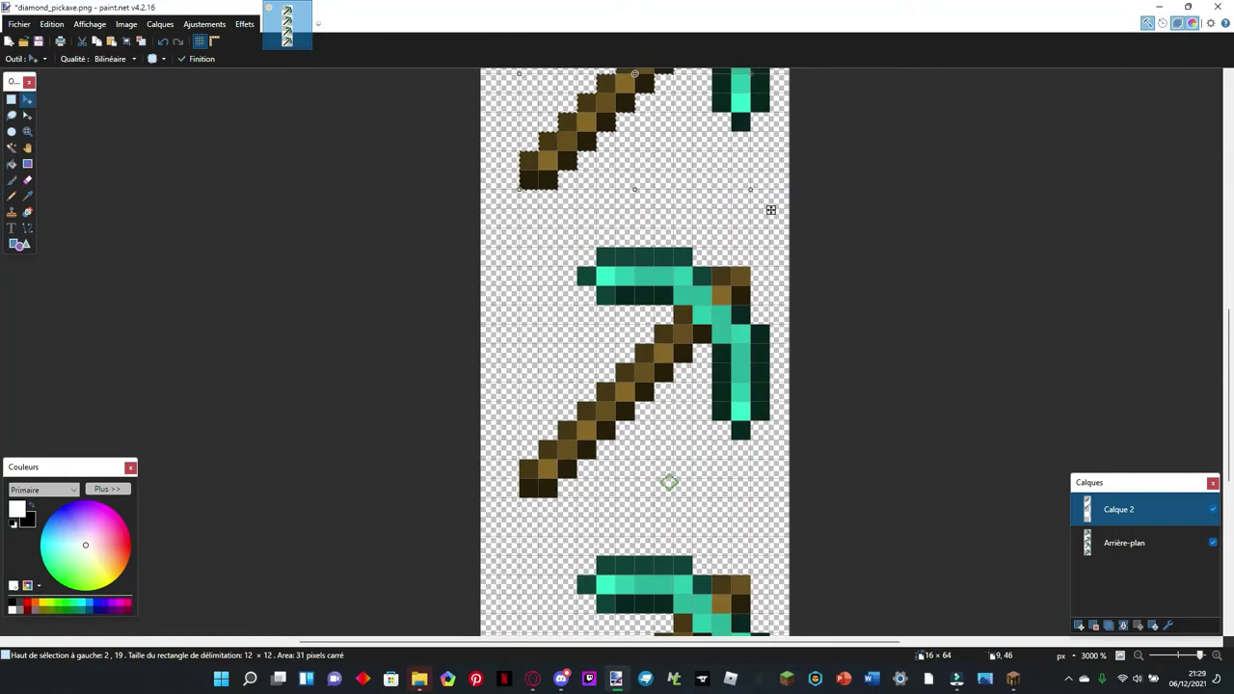
{"action": "left_click_drag", "start_coordinate": [661, 184], "coordinate": [661, 299]}
{"action": "left_click_drag", "start_coordinate": [770, 326], "coordinate": [770, 519]}
{"action": "scroll", "coordinate": [711, 390], "scroll_direction": "down", "scroll_amount": 3}
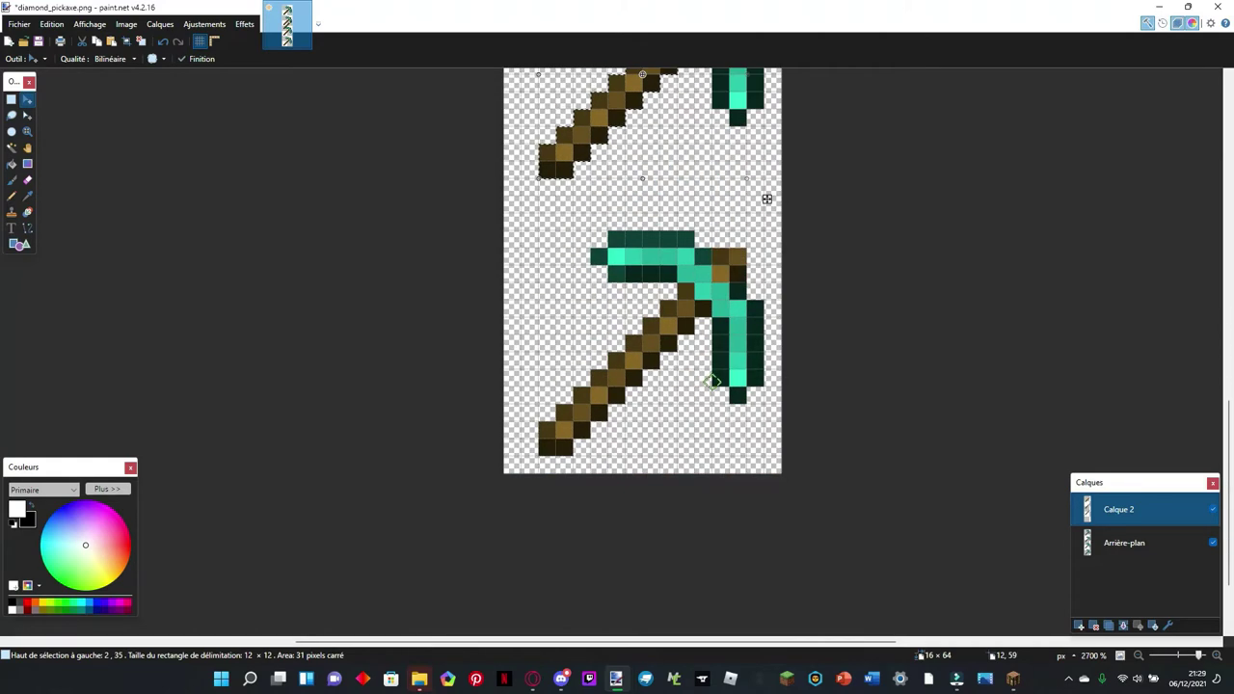
{"action": "left_click_drag", "start_coordinate": [692, 168], "coordinate": [692, 272]}
{"action": "left_click_drag", "start_coordinate": [667, 122], "coordinate": [674, 136]}
{"action": "left_click_drag", "start_coordinate": [766, 320], "coordinate": [766, 476]}
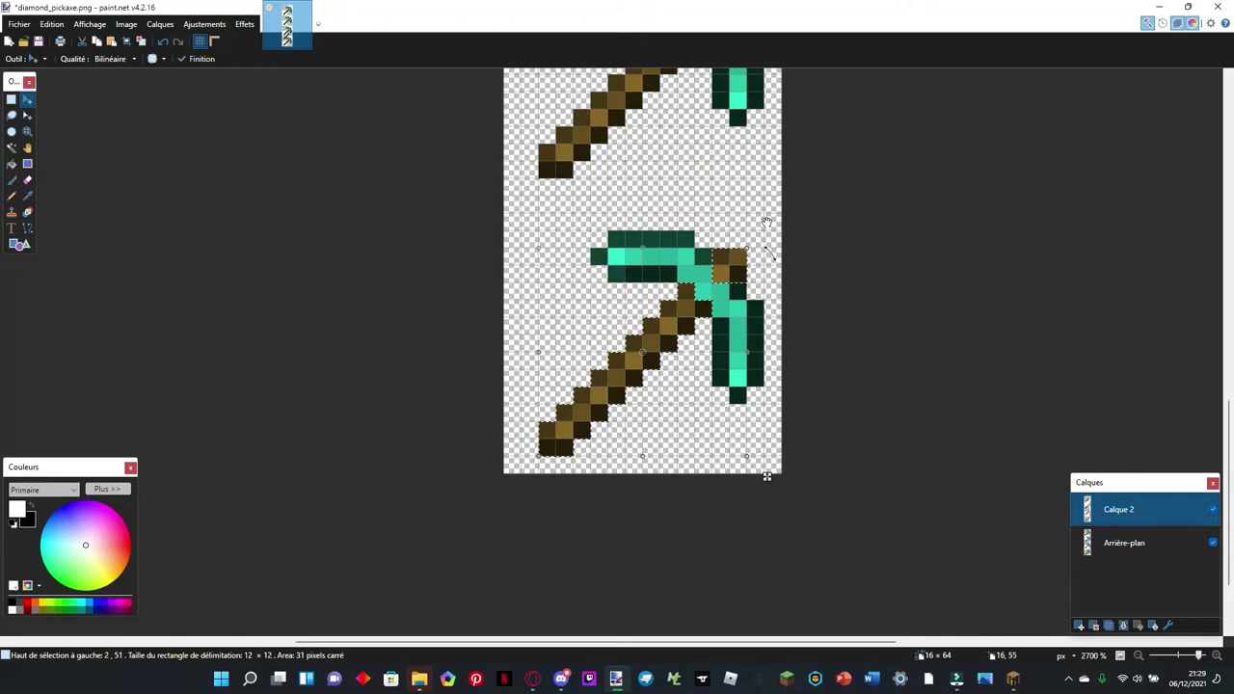
Step: Deselect the copied wooden pixels and examine the four stacked pickaxe frames for alignment
{"action": "key", "text": "s"}
{"action": "left_click", "coordinate": [798, 271]}
{"action": "scroll", "coordinate": [777, 231], "scroll_direction": "up", "scroll_amount": 10}
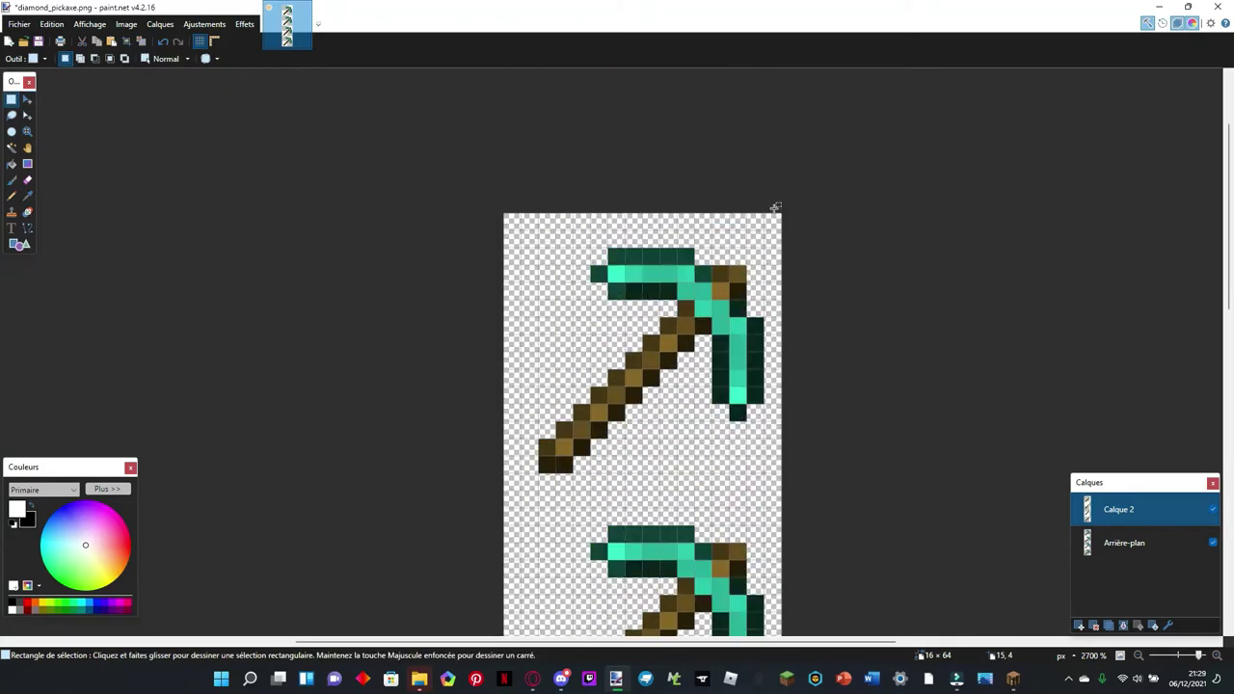
{"action": "scroll", "coordinate": [775, 211], "scroll_direction": "down", "scroll_amount": 10}
{"action": "scroll", "coordinate": [762, 241], "scroll_direction": "down", "scroll_amount": 6}
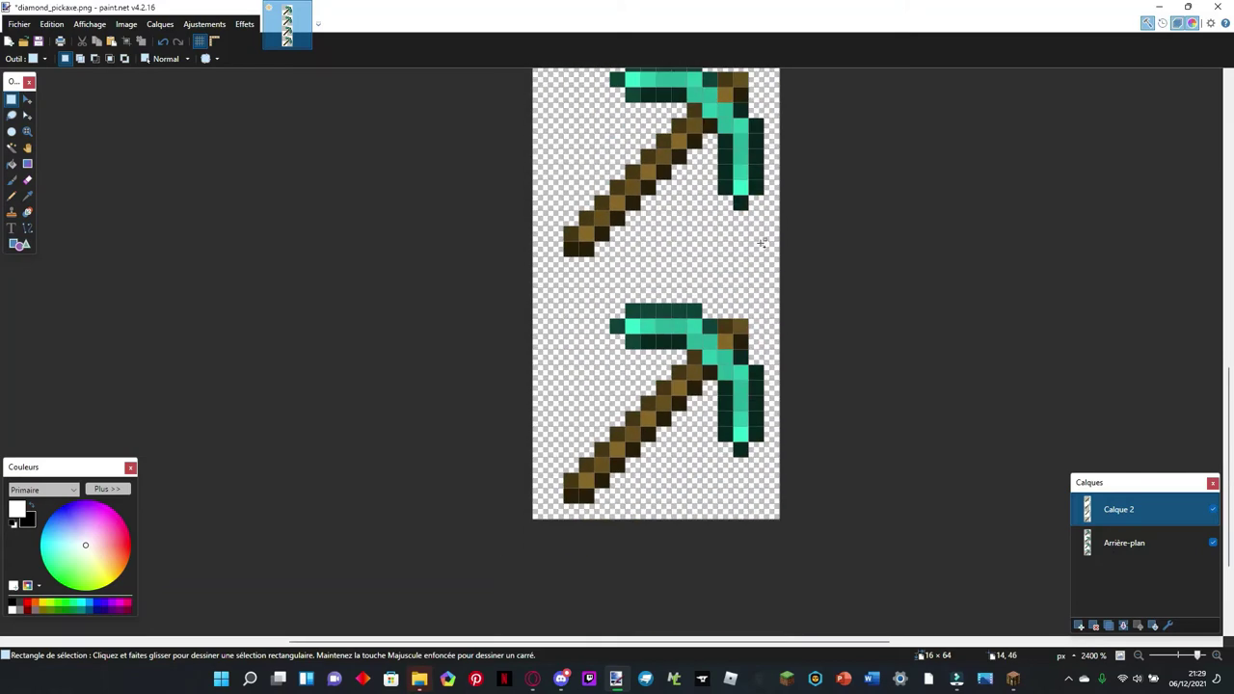
{"action": "scroll", "coordinate": [762, 243], "scroll_direction": "down", "scroll_amount": 2}
{"action": "left_click_drag", "start_coordinate": [698, 126], "coordinate": [952, 196]}
{"action": "left_click_drag", "start_coordinate": [690, 202], "coordinate": [827, 390]}
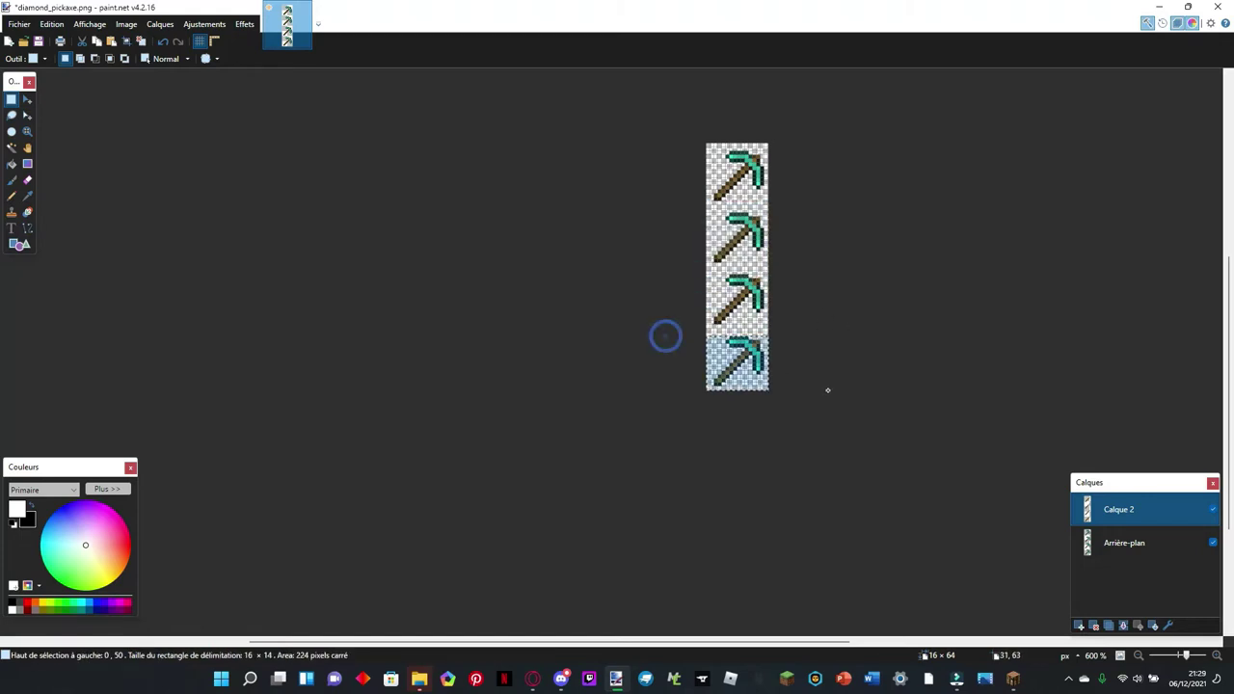
{"action": "key", "text": "ctrl+d"}
Step: Make the background layer Arrière-plan active for editing the second pickaxe's head
{"action": "scroll", "coordinate": [709, 436], "scroll_direction": "up", "scroll_amount": 6}
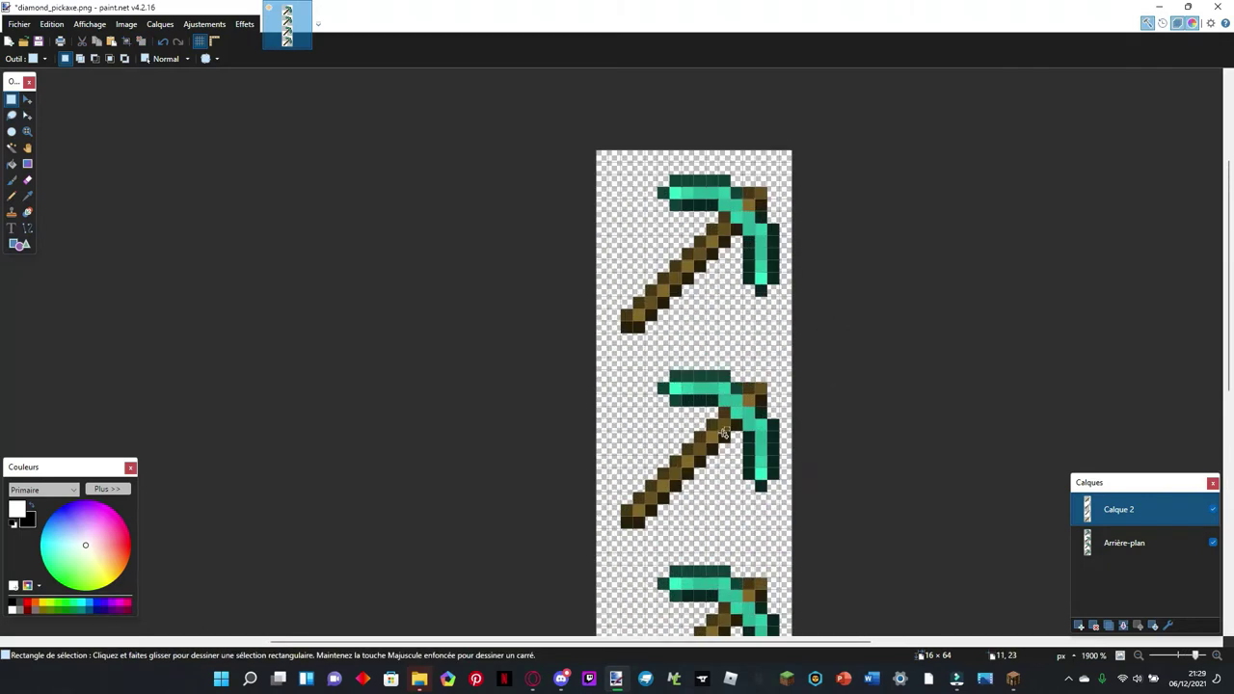
{"action": "scroll", "coordinate": [708, 436], "scroll_direction": "up", "scroll_amount": 1}
{"action": "scroll", "coordinate": [757, 386], "scroll_direction": "down", "scroll_amount": 3}
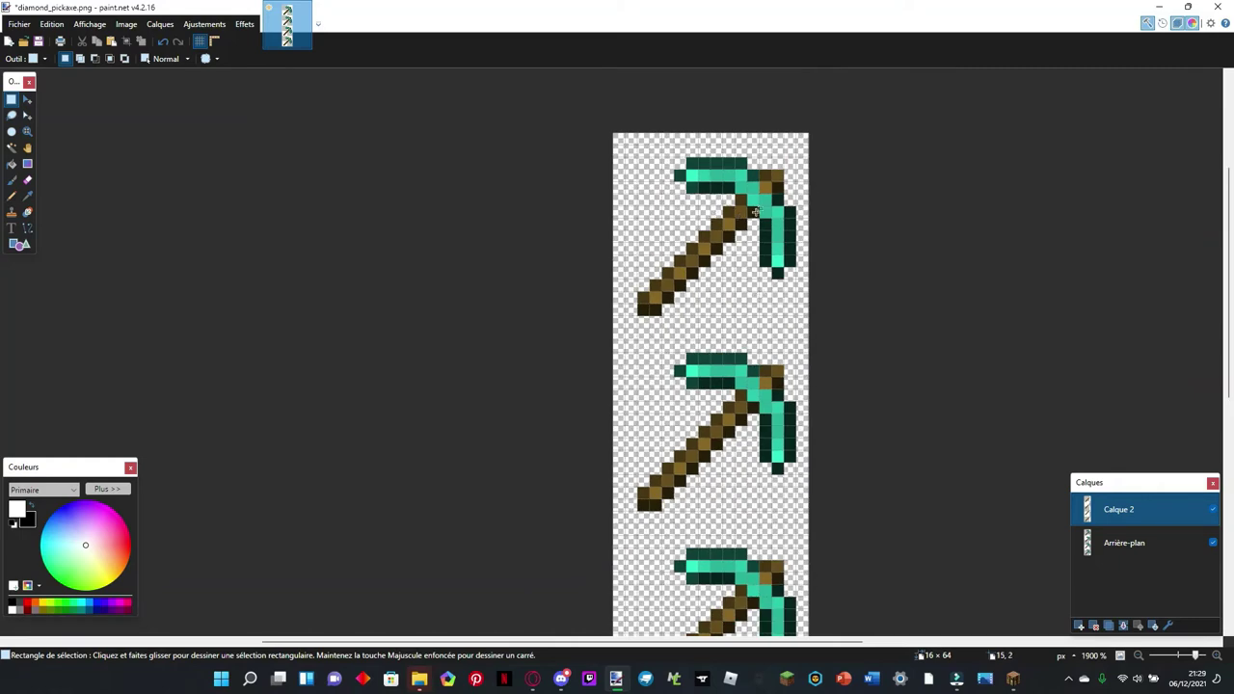
{"action": "scroll", "coordinate": [730, 371], "scroll_direction": "up", "scroll_amount": 2}
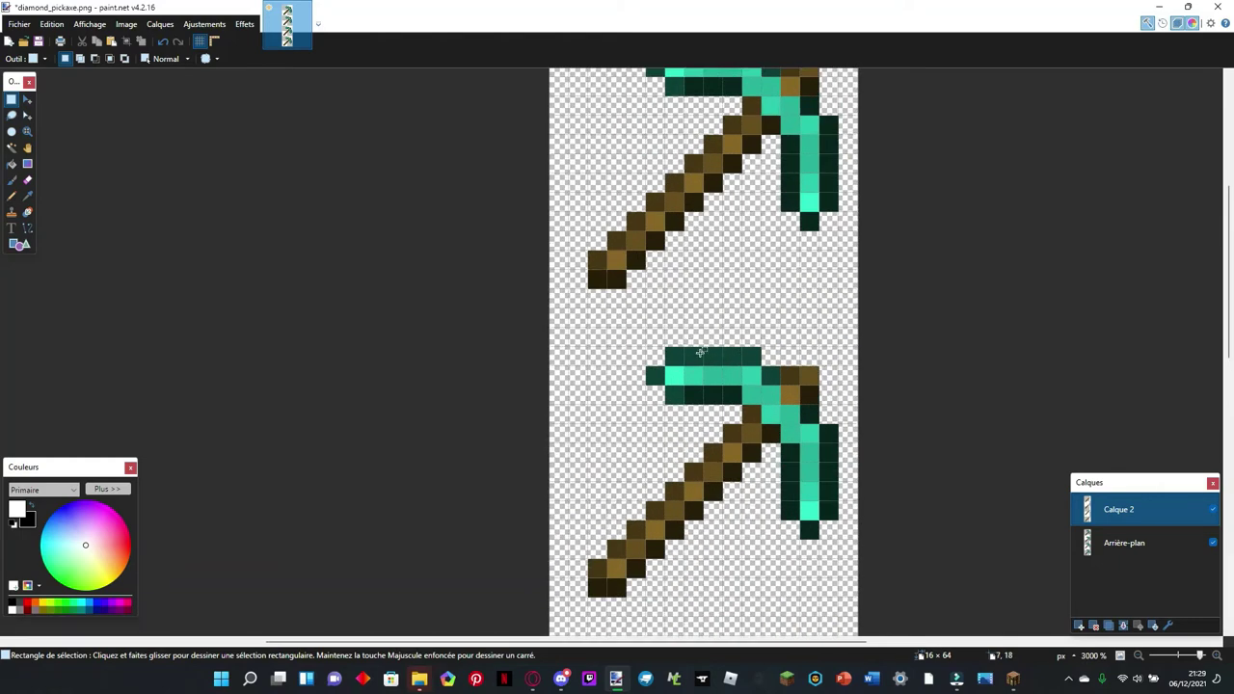
{"action": "left_click", "coordinate": [1126, 533]}
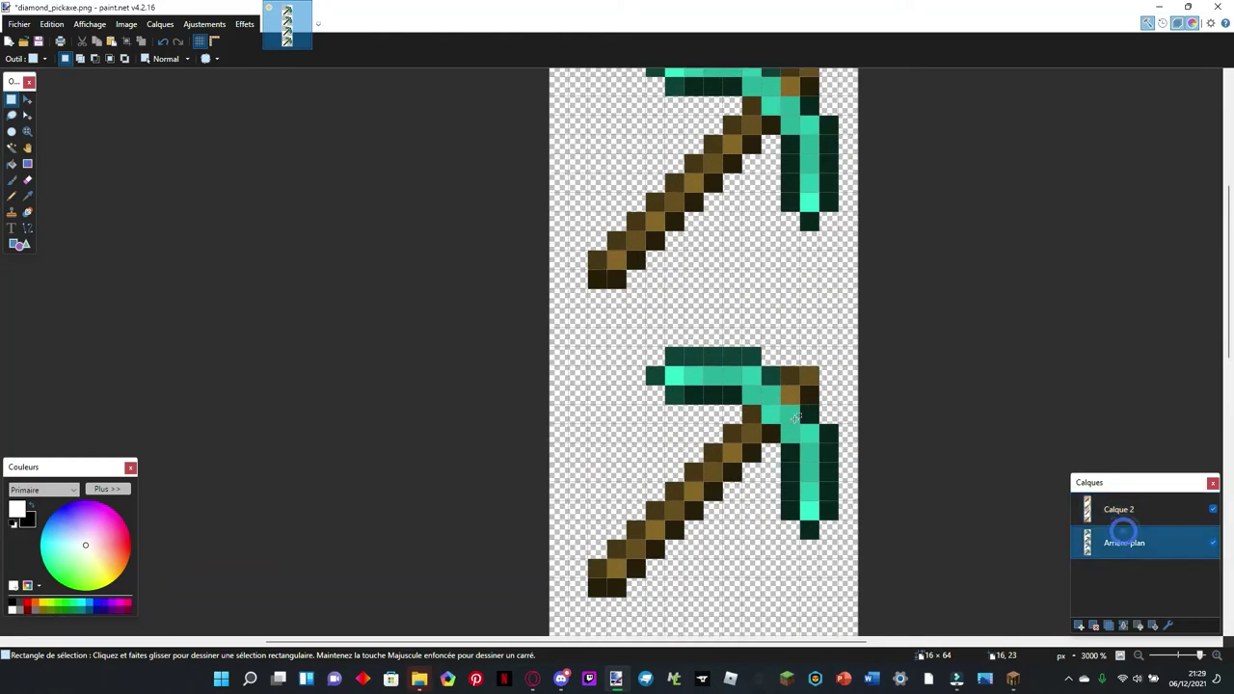
Step: Draw light turquoise diamond-shaped outlines around both ends of the second pickaxe's head, using its sampled highlight colour
{"action": "key", "text": "k"}
{"action": "left_click", "coordinate": [674, 376]}
{"action": "left_click", "coordinate": [674, 355]}
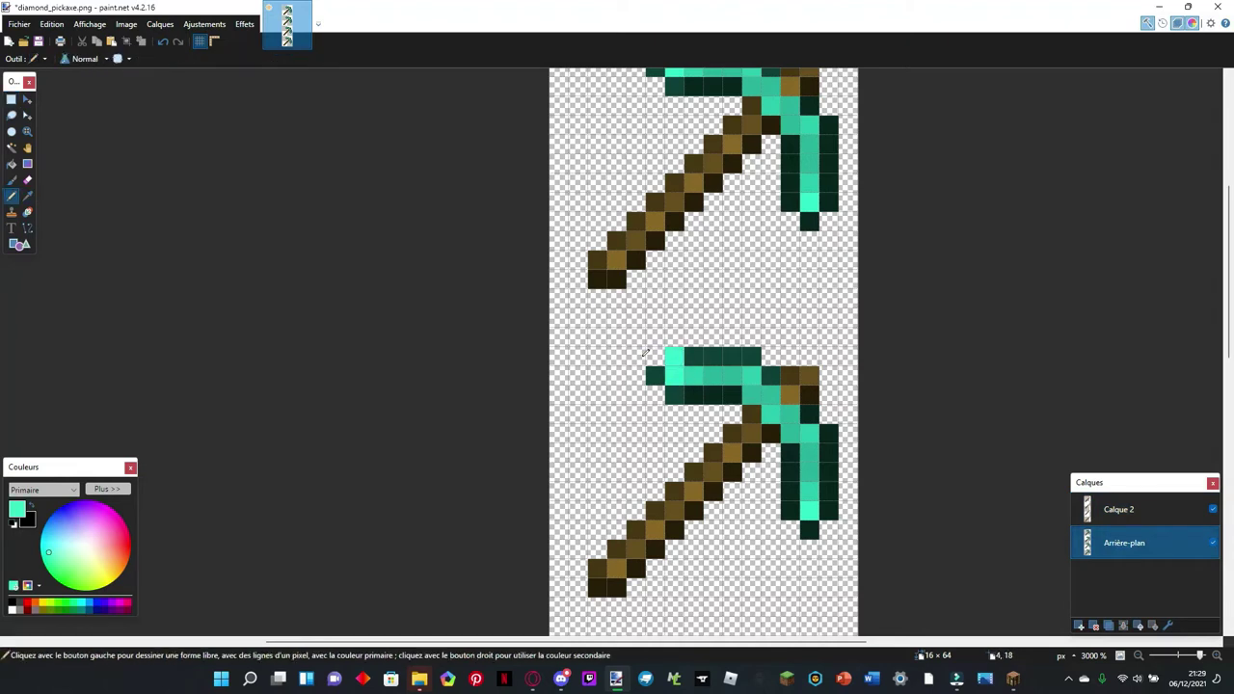
{"action": "left_click", "coordinate": [790, 510]}
{"action": "left_click", "coordinate": [771, 529]}
{"action": "left_click", "coordinate": [789, 548]}
{"action": "left_click", "coordinate": [809, 567]}
{"action": "left_click", "coordinate": [828, 548]}
{"action": "left_click", "coordinate": [848, 529]}
Step: Surround both turquoise diamond shapes on the second pickaxe with a dark green pixel outline sampled from the head
{"action": "key", "text": "k"}
{"action": "left_click", "coordinate": [829, 510]}
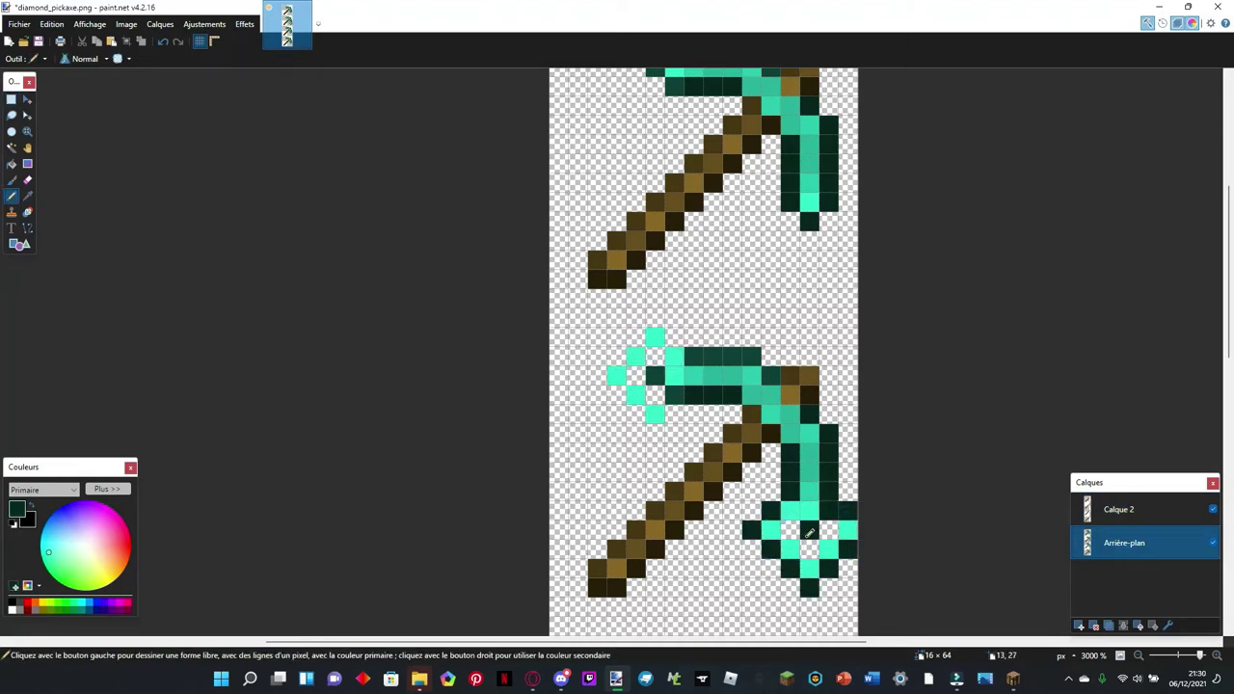
{"action": "left_click", "coordinate": [674, 415]}
{"action": "left_click_drag", "start_coordinate": [655, 434], "coordinate": [636, 415]}
{"action": "key", "text": "k"}
{"action": "left_click", "coordinate": [693, 394]}
{"action": "left_click", "coordinate": [617, 395]}
{"action": "left_click", "coordinate": [598, 376]}
{"action": "left_click", "coordinate": [617, 357]}
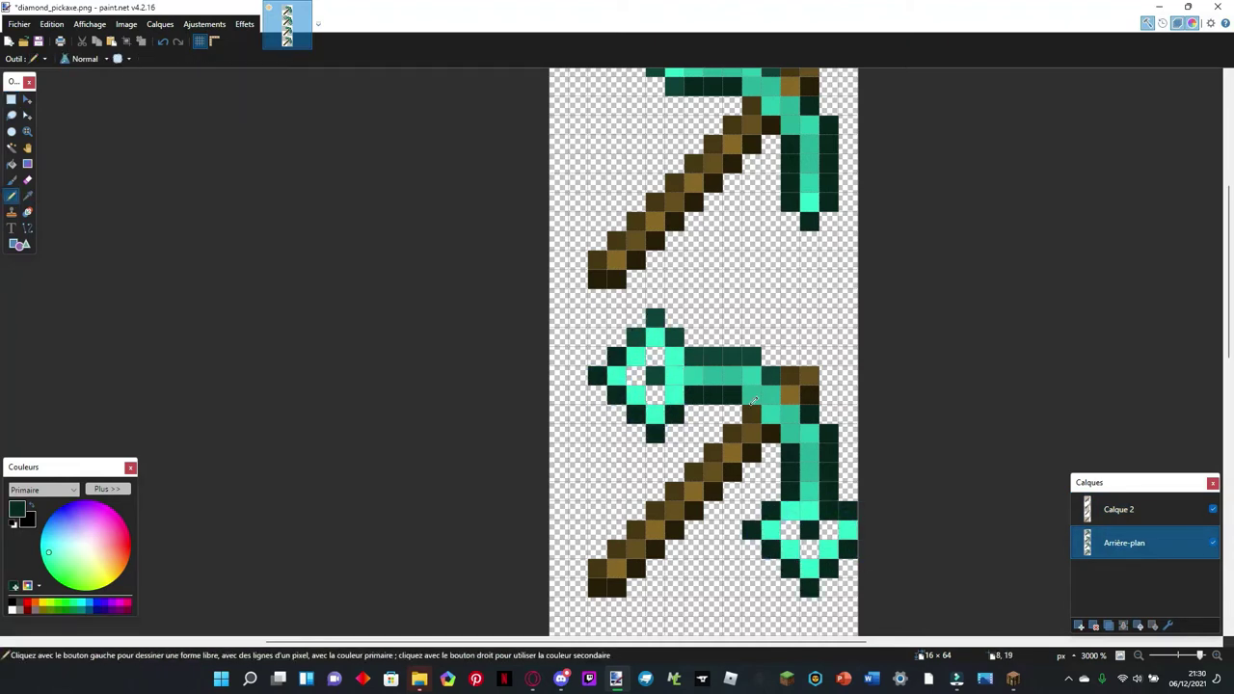
Step: Fill the empty interiors of both diamond shapes with turquoise pixels
{"action": "mouse_move", "coordinate": [752, 530]}
{"action": "left_mouse_down"}
{"action": "mouse_move", "coordinate": [833, 585]}
{"action": "mouse_move", "coordinate": [710, 374]}
{"action": "mouse_move", "coordinate": [662, 374]}
{"action": "mouse_move", "coordinate": [828, 535]}
{"action": "left_mouse_up"}
{"action": "left_click", "coordinate": [658, 376]}
{"action": "left_click", "coordinate": [809, 529]}
{"action": "left_click_drag", "start_coordinate": [636, 376], "coordinate": [655, 395]}
{"action": "left_click", "coordinate": [656, 357]}
Step: Add a checkered pattern of dark green and mid-turquoise pixels inside both diamond shapes
{"action": "key", "text": "k"}
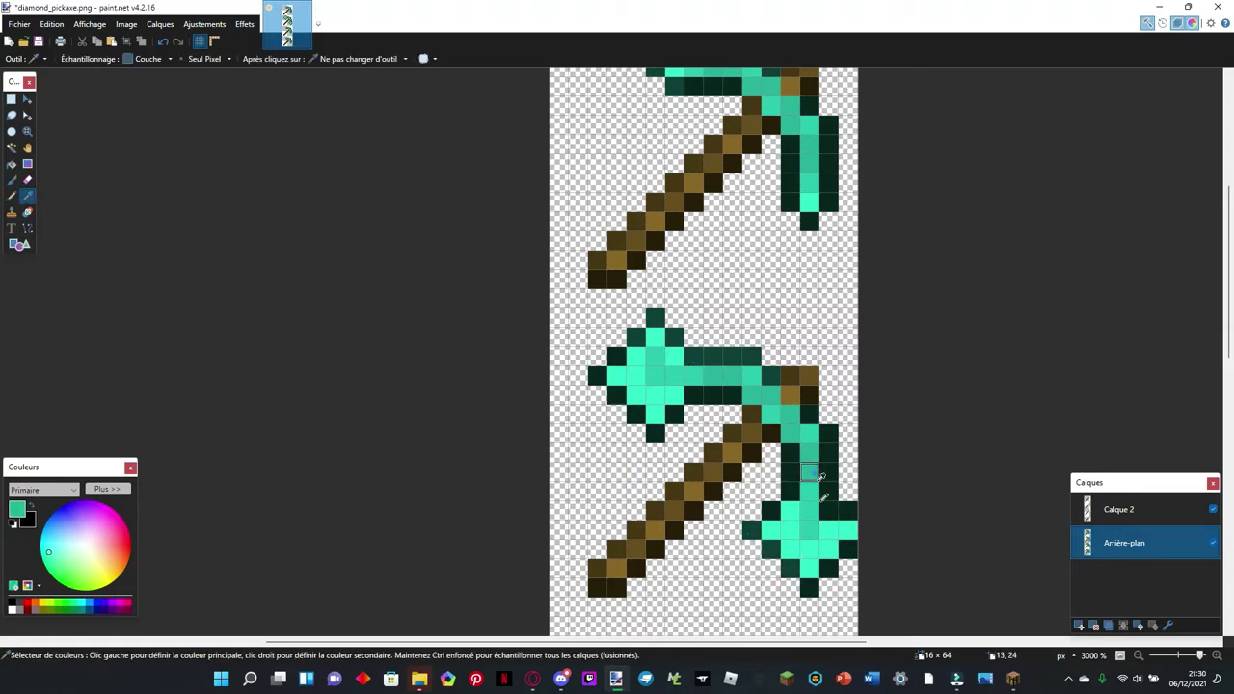
{"action": "left_click", "coordinate": [809, 473]}
{"action": "scroll", "coordinate": [657, 372], "scroll_direction": "up", "scroll_amount": 3}
{"action": "key", "text": "k"}
{"action": "left_click", "coordinate": [612, 301]}
{"action": "left_click", "coordinate": [653, 341]}
{"action": "left_click", "coordinate": [611, 381]}
{"action": "left_click", "coordinate": [653, 422]}
{"action": "left_click", "coordinate": [694, 381]}
{"action": "scroll", "coordinate": [694, 381], "scroll_direction": "down", "scroll_amount": 4}
{"action": "left_click", "coordinate": [941, 129]}
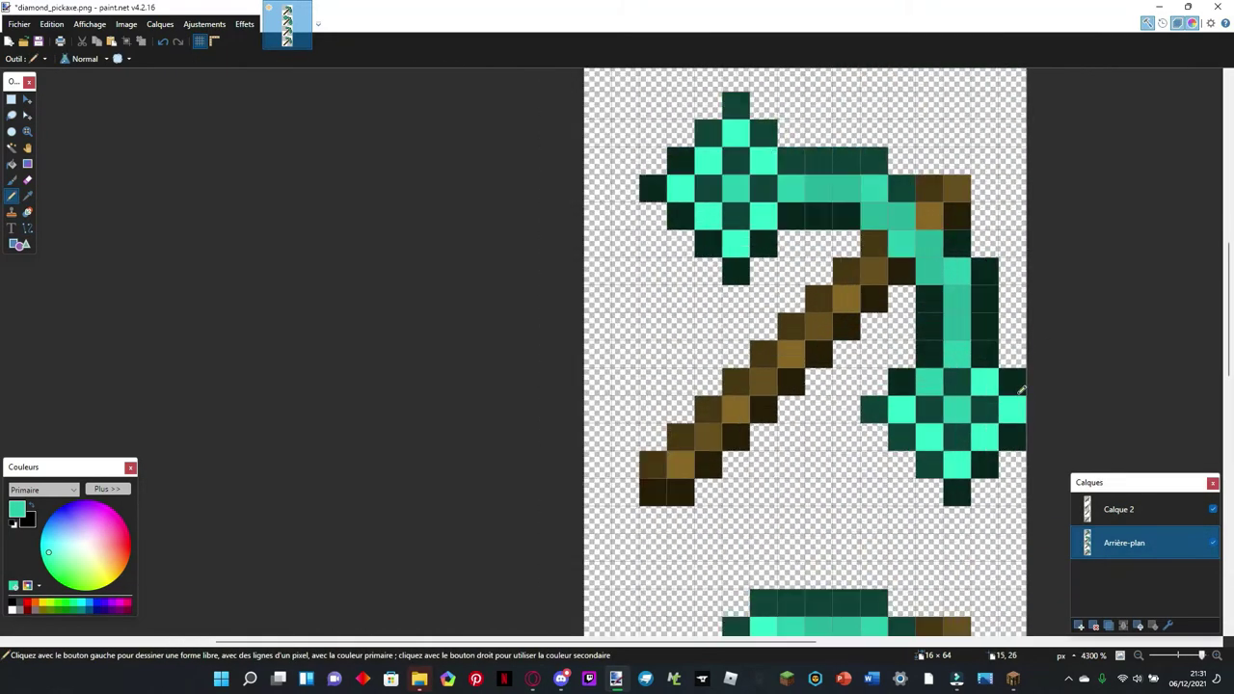
Step: Delete both diamond-shaped ends of the second pickaxe's head using rectangular selections
{"action": "key", "text": "s"}
{"action": "mouse_move", "coordinate": [766, 274]}
{"action": "left_mouse_down"}
{"action": "mouse_move", "coordinate": [706, 243]}
{"action": "mouse_move", "coordinate": [619, 101]}
{"action": "left_mouse_up"}
{"action": "key", "text": "Delete"}
{"action": "left_click_drag", "start_coordinate": [870, 377], "coordinate": [1011, 481]}
{"action": "key", "text": "Delete"}
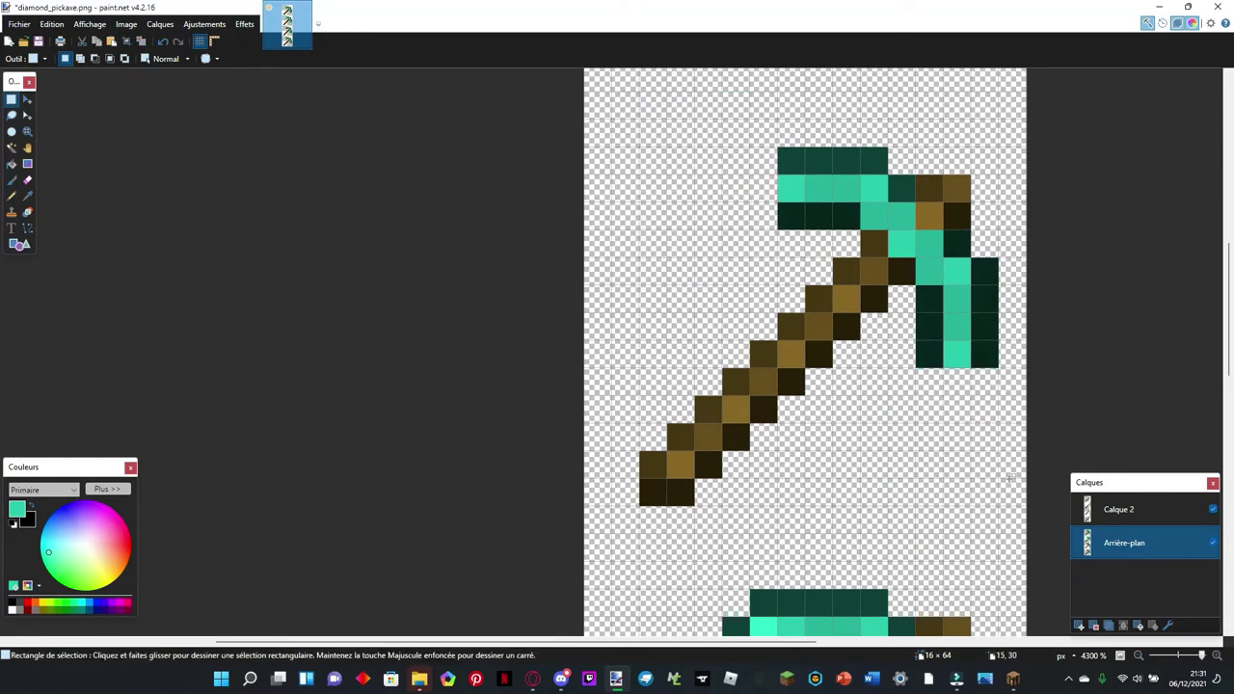
Step: Sample the head's darkest green, start a pixel diagonally below its lower end, and repaint the head's upper edge in that green
{"action": "key", "text": "k"}
{"action": "left_click", "coordinate": [932, 356]}
{"action": "key", "text": "s"}
{"action": "left_click_drag", "start_coordinate": [875, 380], "coordinate": [844, 437]}
{"action": "key", "text": "Delete"}
{"action": "key", "text": "k"}
{"action": "left_click", "coordinate": [901, 388]}
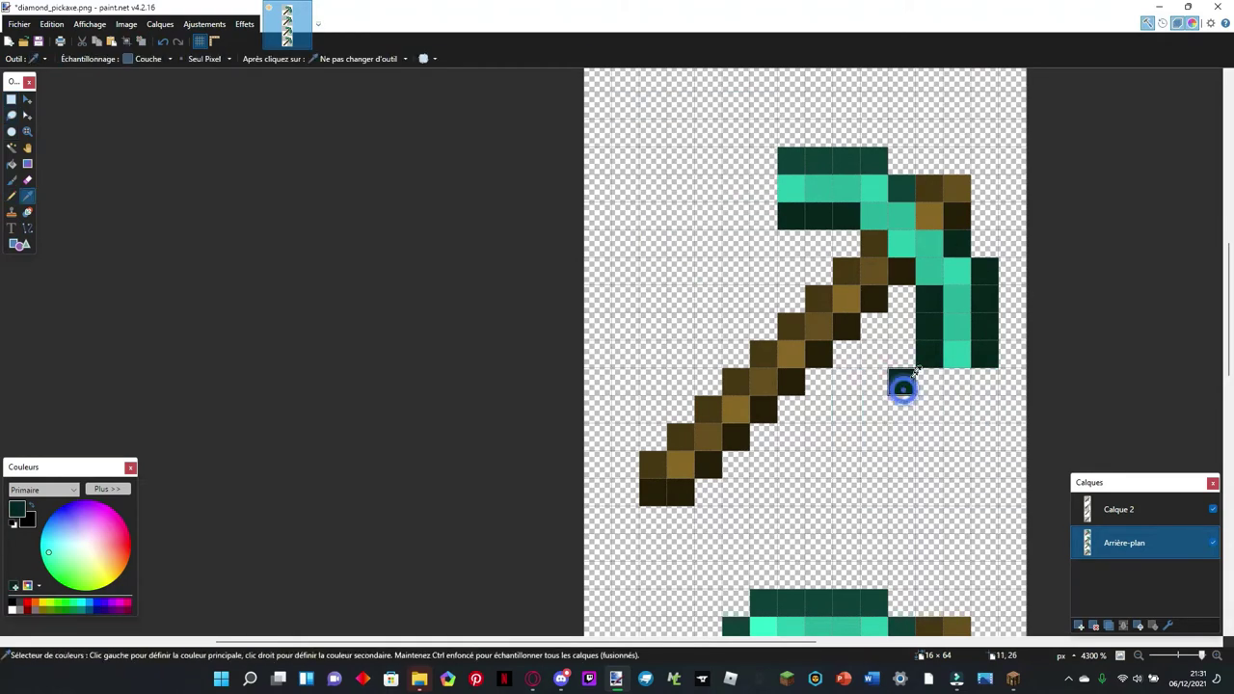
{"action": "key", "text": "p"}
{"action": "left_click_drag", "start_coordinate": [791, 160], "coordinate": [901, 188]}
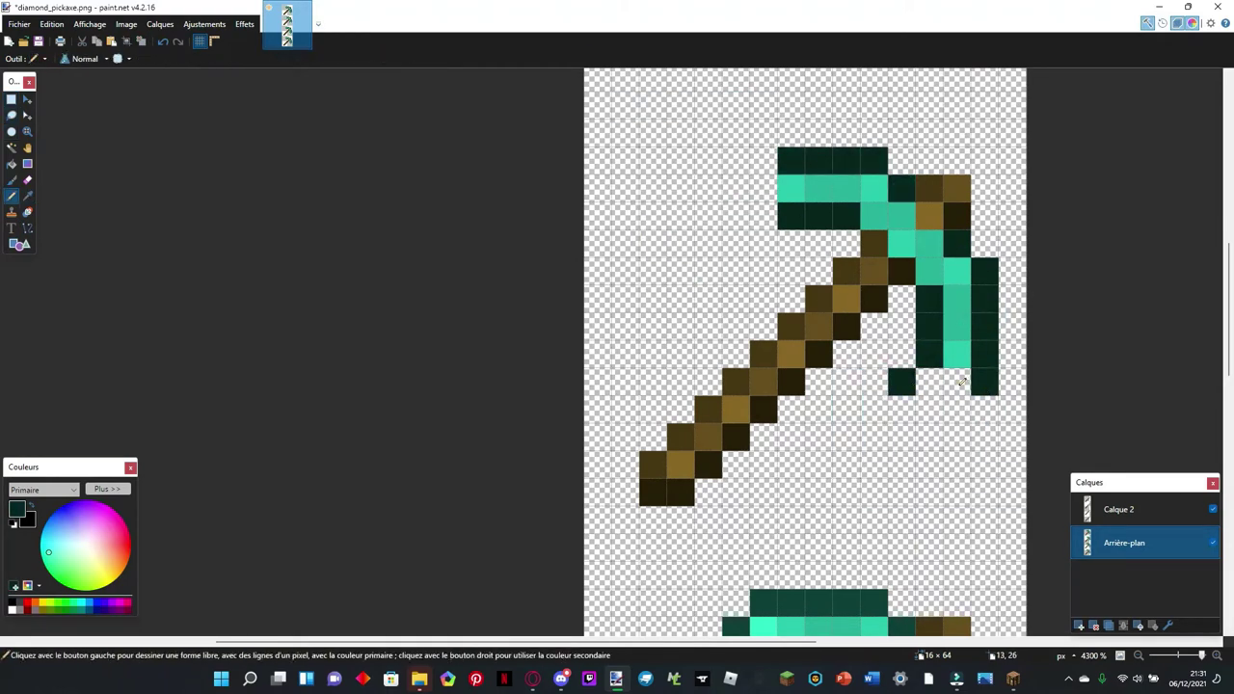
Step: Draw a dark green outline for an inward-curving hook at the lower end of the second pickaxe's head
{"action": "left_click", "coordinate": [956, 382]}
{"action": "key", "text": "s"}
{"action": "left_click_drag", "start_coordinate": [996, 374], "coordinate": [980, 389]}
{"action": "key", "text": "Delete"}
{"action": "key", "text": "k"}
{"action": "left_click", "coordinate": [901, 389]}
{"action": "key", "text": "p"}
{"action": "left_click_drag", "start_coordinate": [874, 408], "coordinate": [928, 409]}
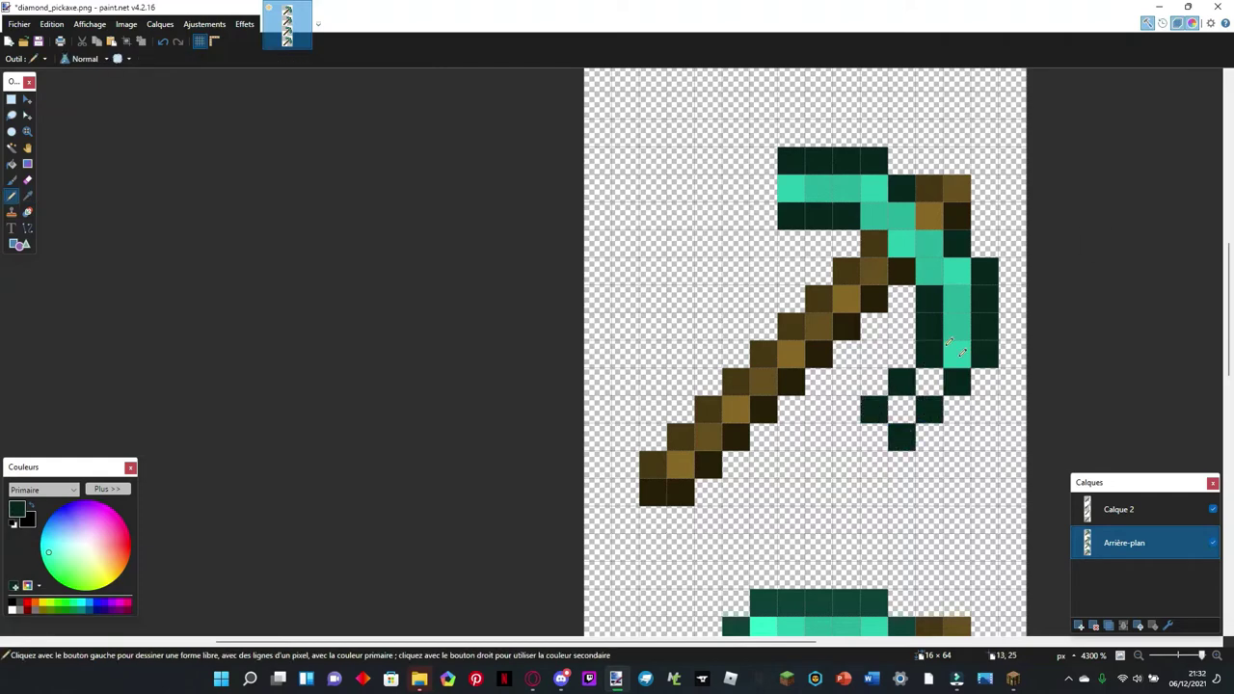
Step: Outline a matching hook at the head's left end in dark green and fill both hooks with the head's sampled turquoise
{"action": "mouse_move", "coordinate": [764, 188]}
{"action": "left_mouse_down"}
{"action": "mouse_move", "coordinate": [735, 216]}
{"action": "mouse_move", "coordinate": [736, 243]}
{"action": "left_mouse_up"}
{"action": "key", "text": "k"}
{"action": "left_click", "coordinate": [791, 188]}
Step: Copy the reshaped second pickaxe onto the third frame, aligned with the handle there
{"action": "key", "text": "s"}
{"action": "scroll", "coordinate": [879, 436], "scroll_direction": "down", "scroll_amount": 4}
{"action": "scroll", "coordinate": [959, 329], "scroll_direction": "up", "scroll_amount": 3}
{"action": "left_click_drag", "start_coordinate": [617, 206], "coordinate": [956, 537]}
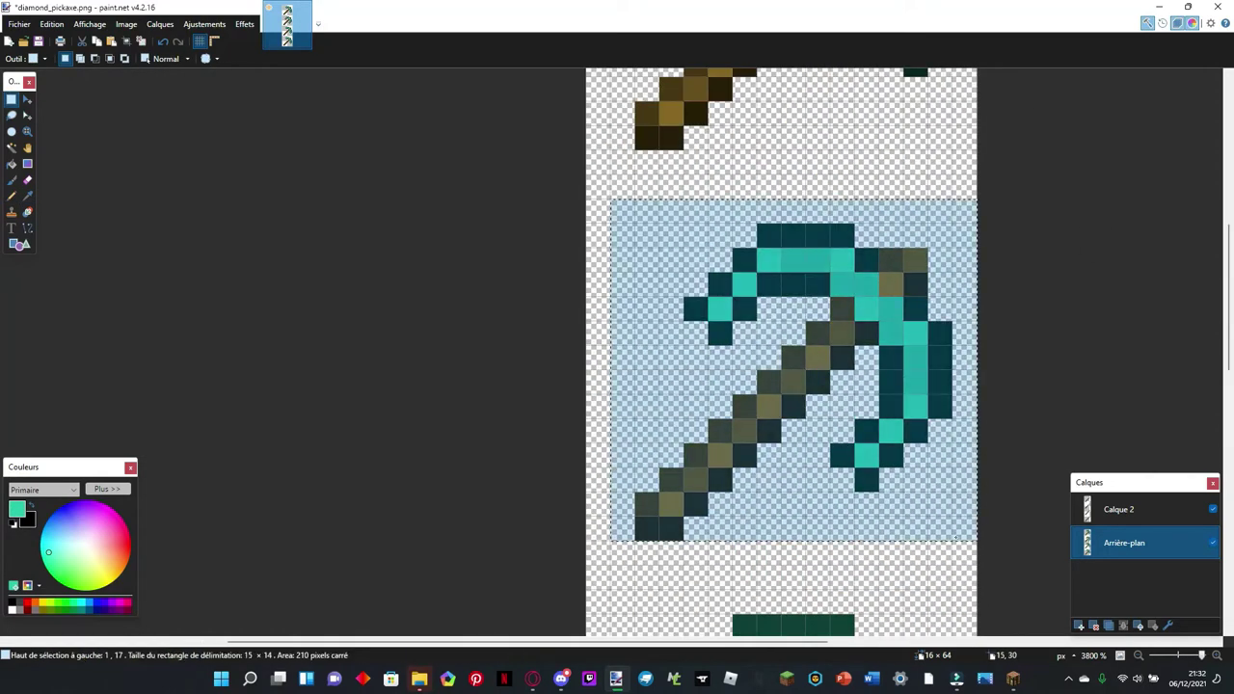
{"action": "scroll", "coordinate": [906, 439], "scroll_direction": "down", "scroll_amount": 2}
{"action": "key", "text": "m"}
{"action": "left_click_drag", "start_coordinate": [827, 342], "coordinate": [827, 323]}
{"action": "key", "text": "ctrl+d"}
Step: Try to thicken the third pickaxe's handle by scaling a 7 × 7 pixel selection of its lower part, and undo the attempts
{"action": "key", "text": "s"}
{"action": "scroll", "coordinate": [771, 434], "scroll_direction": "up", "scroll_amount": 3}
{"action": "left_click_drag", "start_coordinate": [652, 516], "coordinate": [827, 347]}
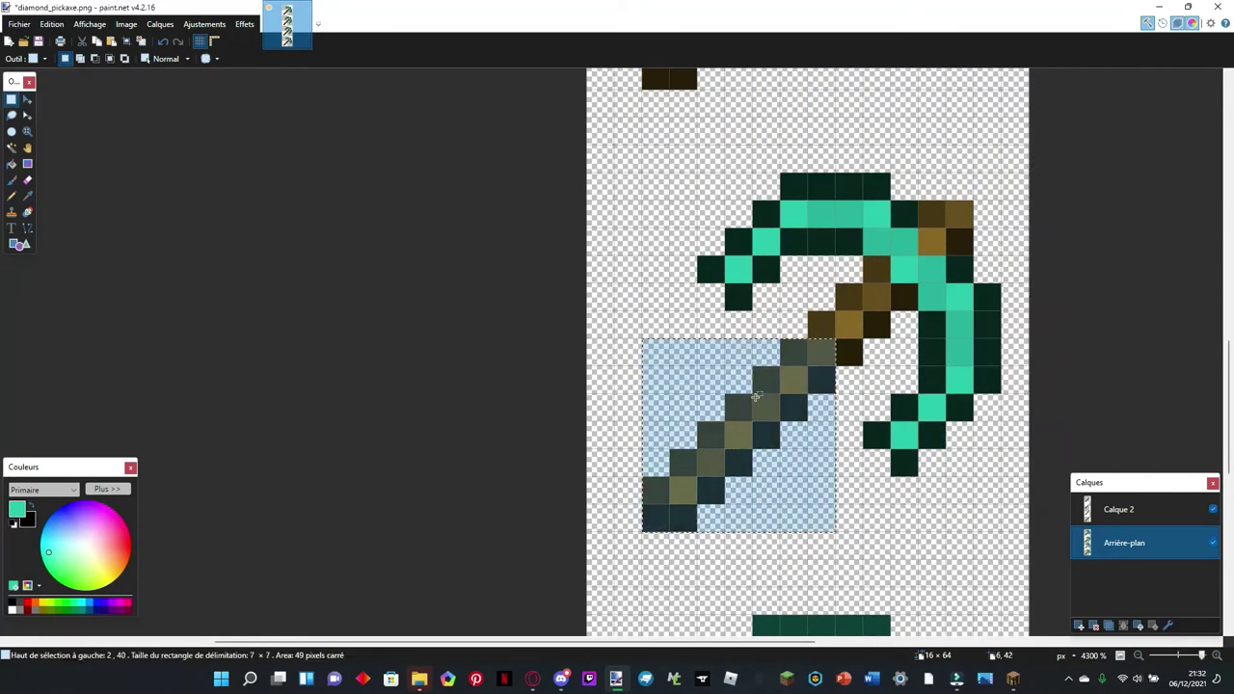
{"action": "key", "text": "m"}
{"action": "left_click_drag", "start_coordinate": [852, 549], "coordinate": [865, 564]}
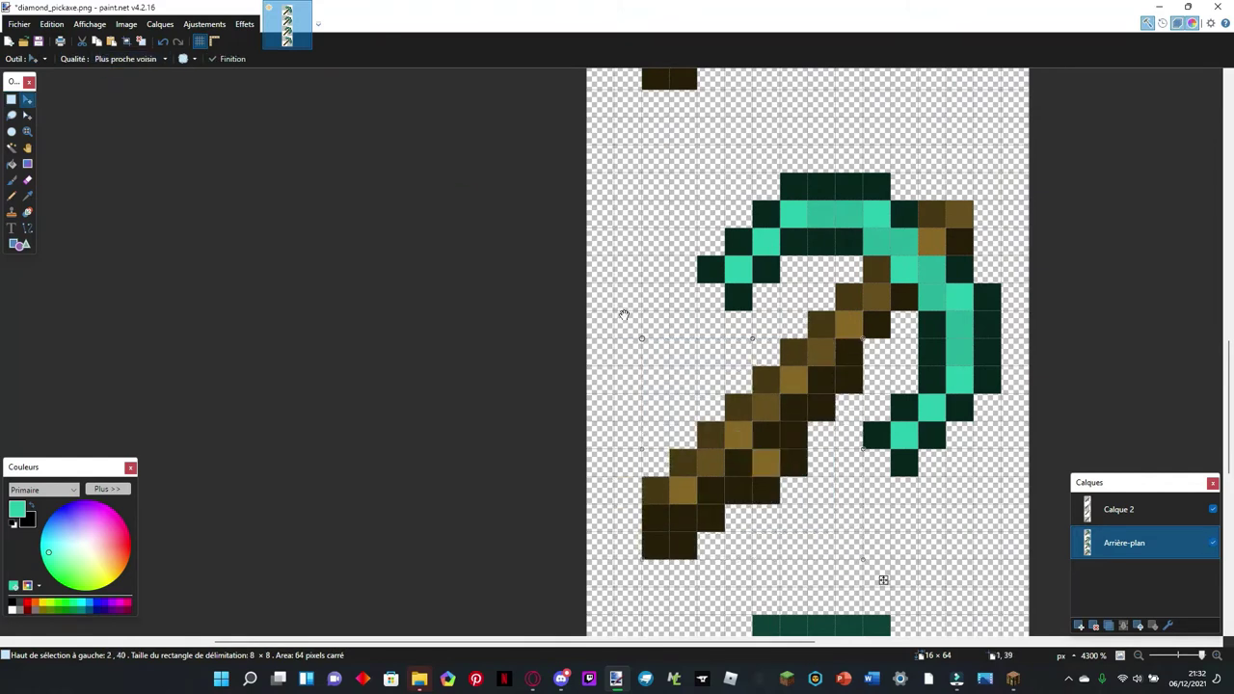
{"action": "mouse_move", "coordinate": [625, 315]}
{"action": "left_mouse_down"}
{"action": "mouse_move", "coordinate": [604, 309]}
{"action": "mouse_move", "coordinate": [614, 315]}
{"action": "mouse_move", "coordinate": [620, 291]}
{"action": "left_mouse_up"}
{"action": "left_click", "coordinate": [164, 40]}
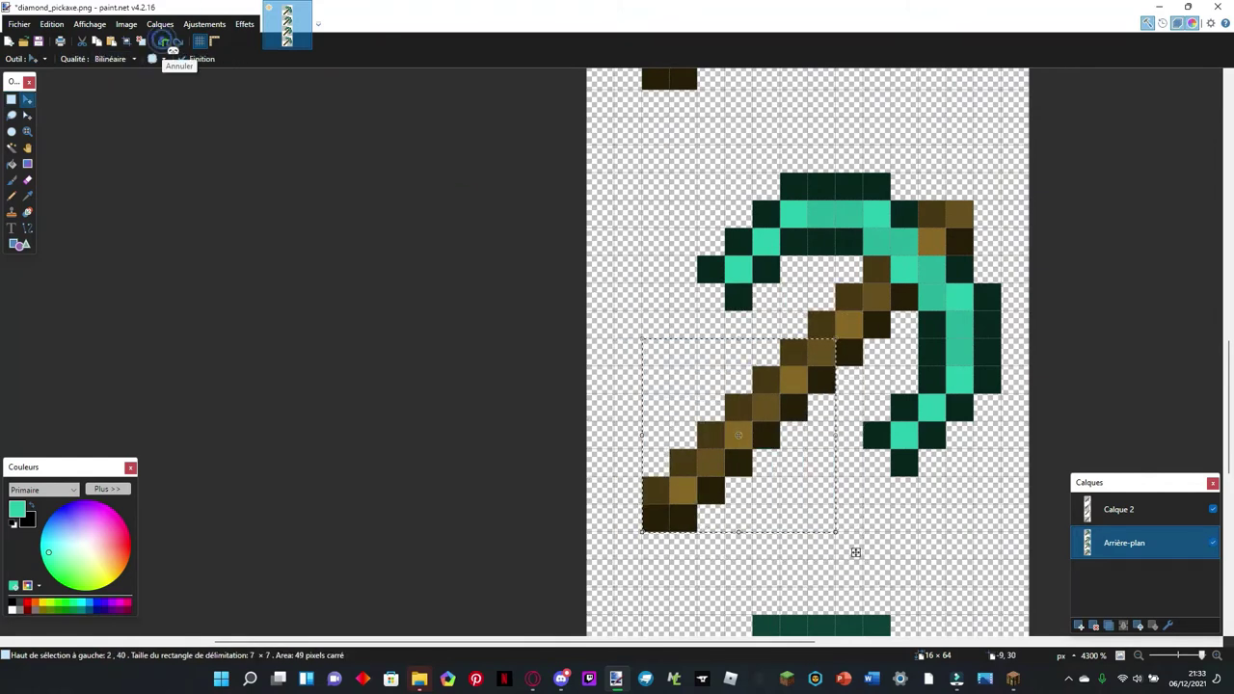
{"action": "left_click_drag", "start_coordinate": [841, 536], "coordinate": [874, 475]}
{"action": "key", "text": "ctrl+z"}
{"action": "left_click", "coordinate": [115, 58]}
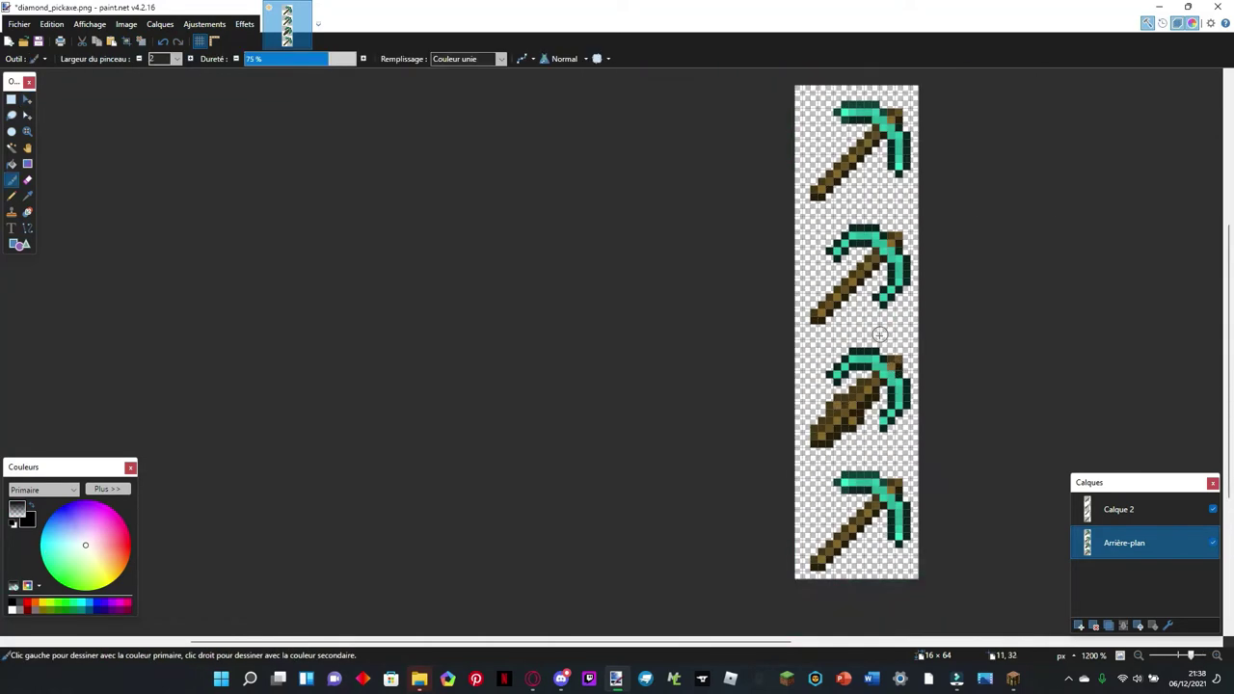
{"action": "scroll", "coordinate": [887, 433], "scroll_direction": "up", "scroll_amount": 1}
{"action": "key", "text": "s"}
{"action": "left_click_drag", "start_coordinate": [862, 401], "coordinate": [912, 472]}
{"action": "key", "text": "p"}
{"action": "scroll", "coordinate": [914, 440], "scroll_direction": "up", "scroll_amount": 8}
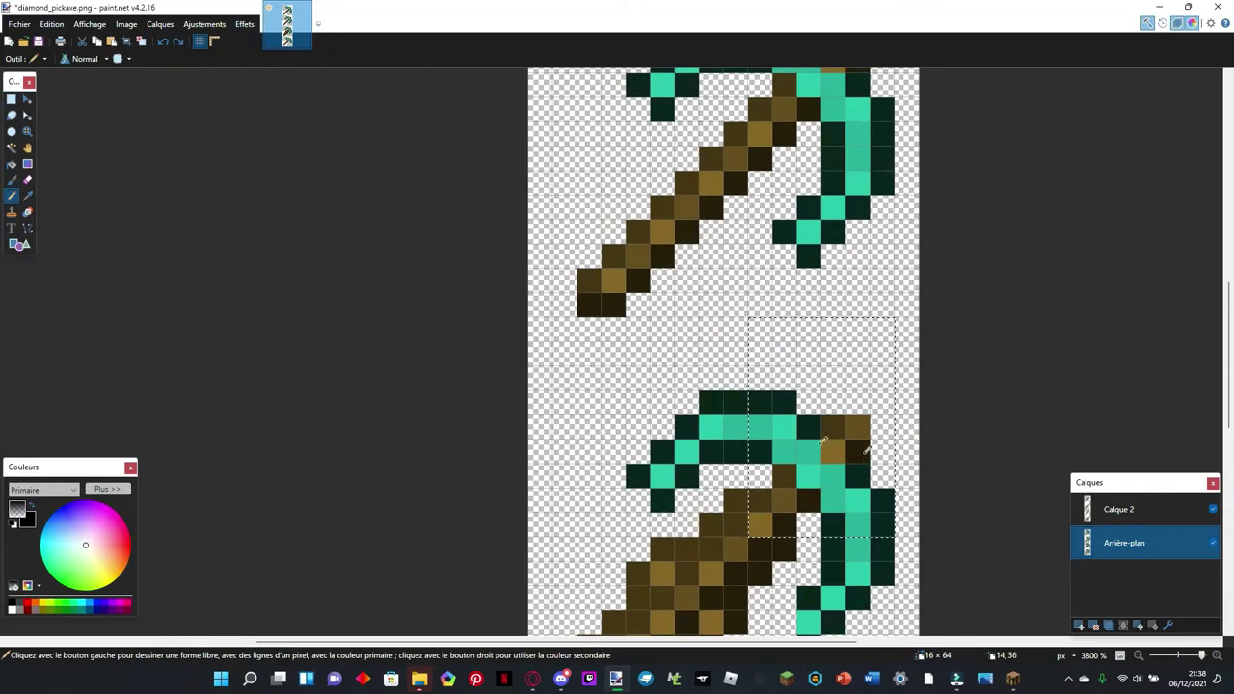
{"action": "key", "text": "b"}
{"action": "scroll", "coordinate": [723, 280], "scroll_direction": "down", "scroll_amount": 3}
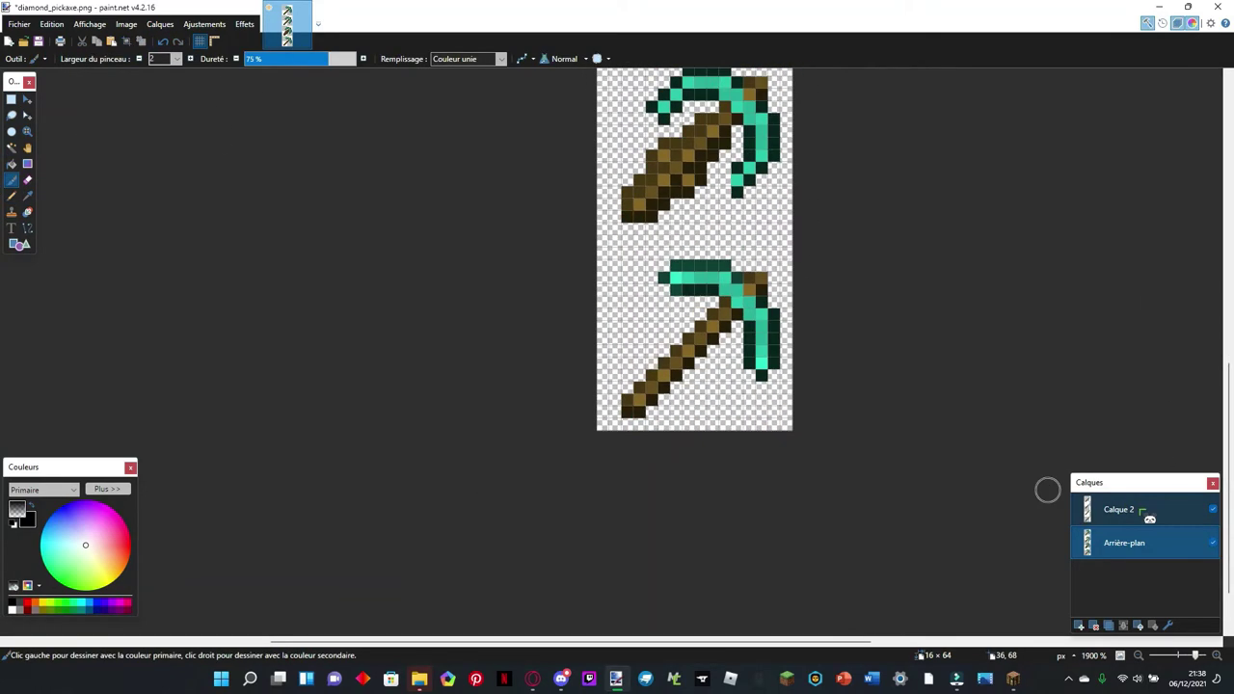
{"action": "scroll", "coordinate": [964, 453], "scroll_direction": "up", "scroll_amount": 5}
{"action": "scroll", "coordinate": [873, 417], "scroll_direction": "down", "scroll_amount": 5}
{"action": "scroll", "coordinate": [723, 193], "scroll_direction": "up", "scroll_amount": 3}
Step: Give the fourth pickaxe the same curved, hooked head as the third one
{"action": "key", "text": "k"}
{"action": "left_click", "coordinate": [724, 261]}
{"action": "scroll", "coordinate": [800, 280], "scroll_direction": "up", "scroll_amount": 3}
{"action": "scroll", "coordinate": [763, 212], "scroll_direction": "down", "scroll_amount": 4}
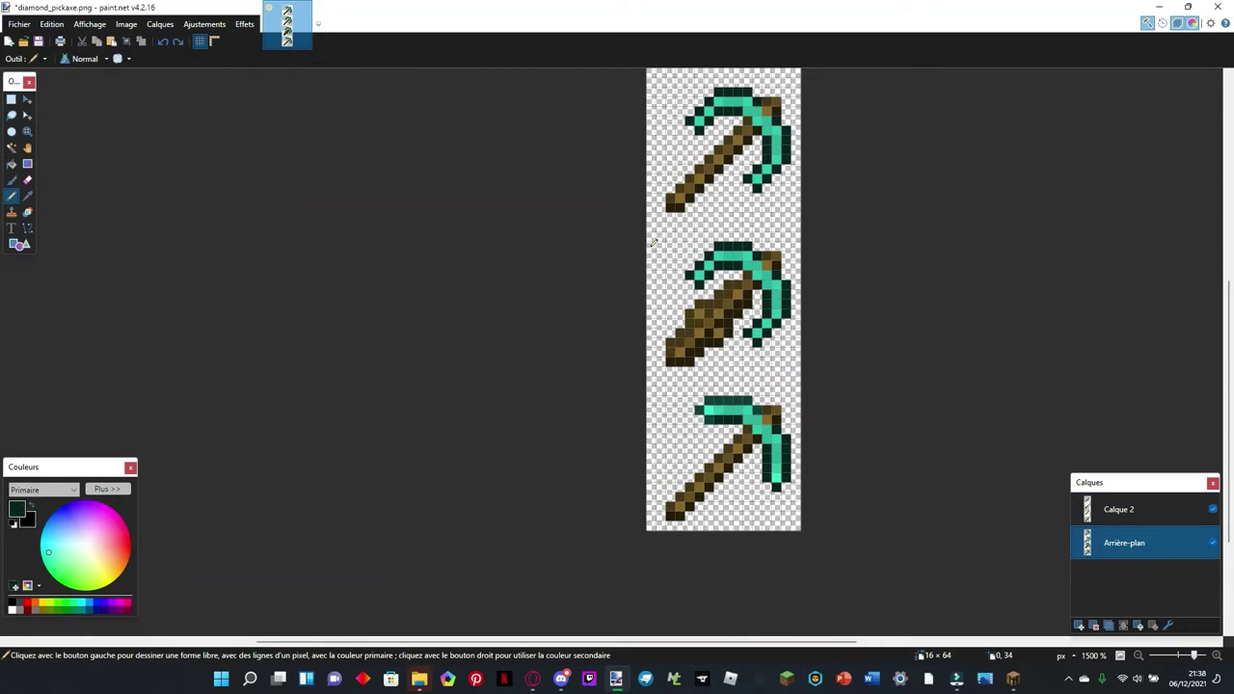
{"action": "scroll", "coordinate": [820, 490], "scroll_direction": "down", "scroll_amount": 3}
{"action": "key", "text": "s"}
{"action": "scroll", "coordinate": [714, 409], "scroll_direction": "up", "scroll_amount": 5}
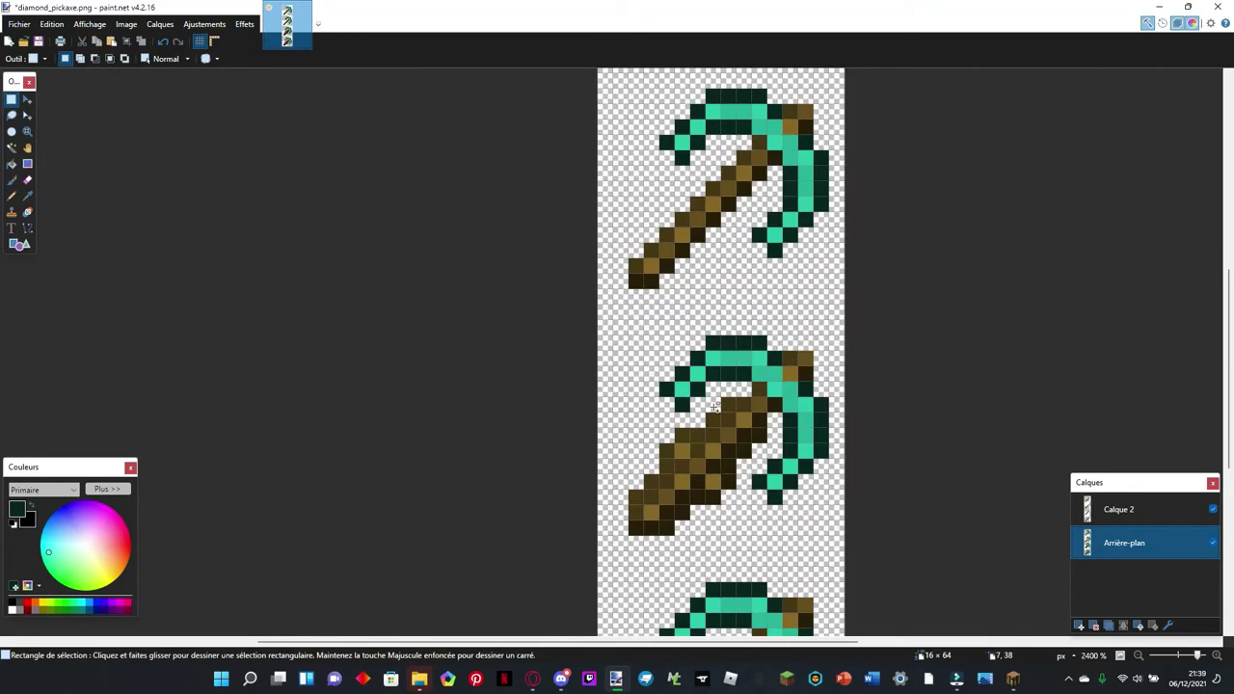
Step: Thicken the middle of the second pickaxe's handle and the whole handle of the fourth pickaxe with brown pixels
{"action": "scroll", "coordinate": [714, 408], "scroll_direction": "up", "scroll_amount": 1}
{"action": "key", "text": "p"}
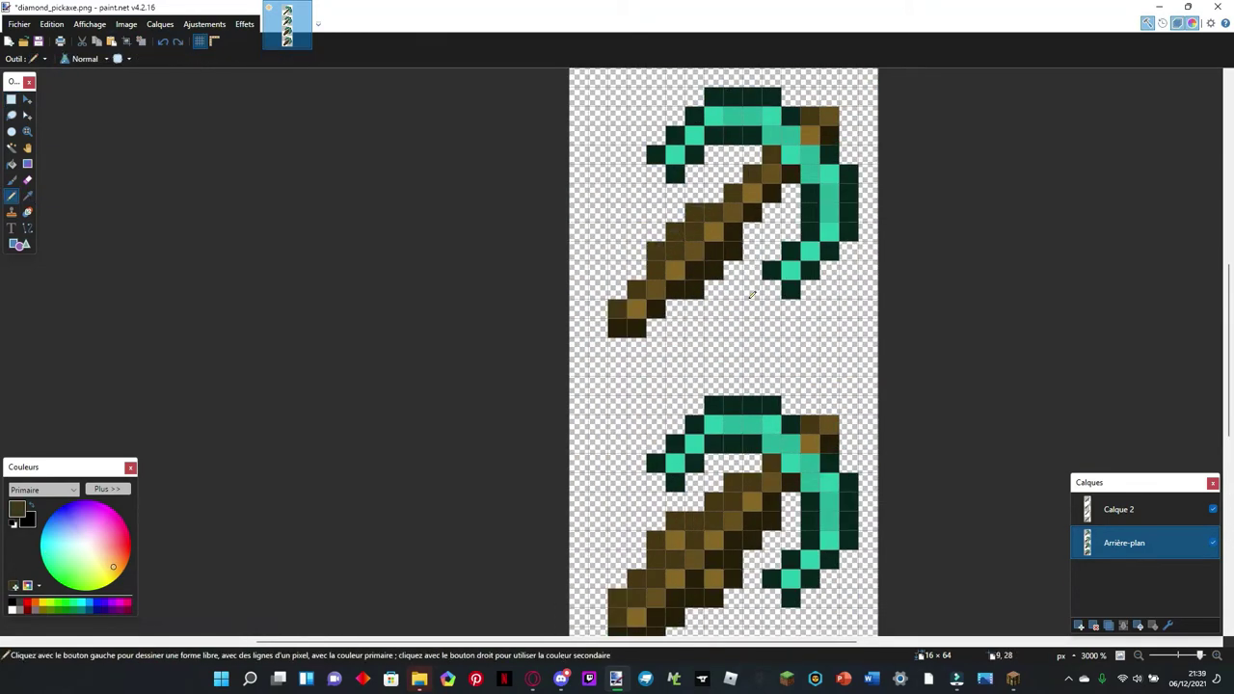
{"action": "scroll", "coordinate": [752, 295], "scroll_direction": "down", "scroll_amount": 6}
{"action": "scroll", "coordinate": [760, 219], "scroll_direction": "up", "scroll_amount": 6}
Step: Draw a few brown pixels above the third pickaxe's head and undo them
{"action": "mouse_move", "coordinate": [803, 217]}
{"action": "left_mouse_down"}
{"action": "mouse_move", "coordinate": [784, 161]}
{"action": "mouse_move", "coordinate": [822, 159]}
{"action": "left_mouse_up"}
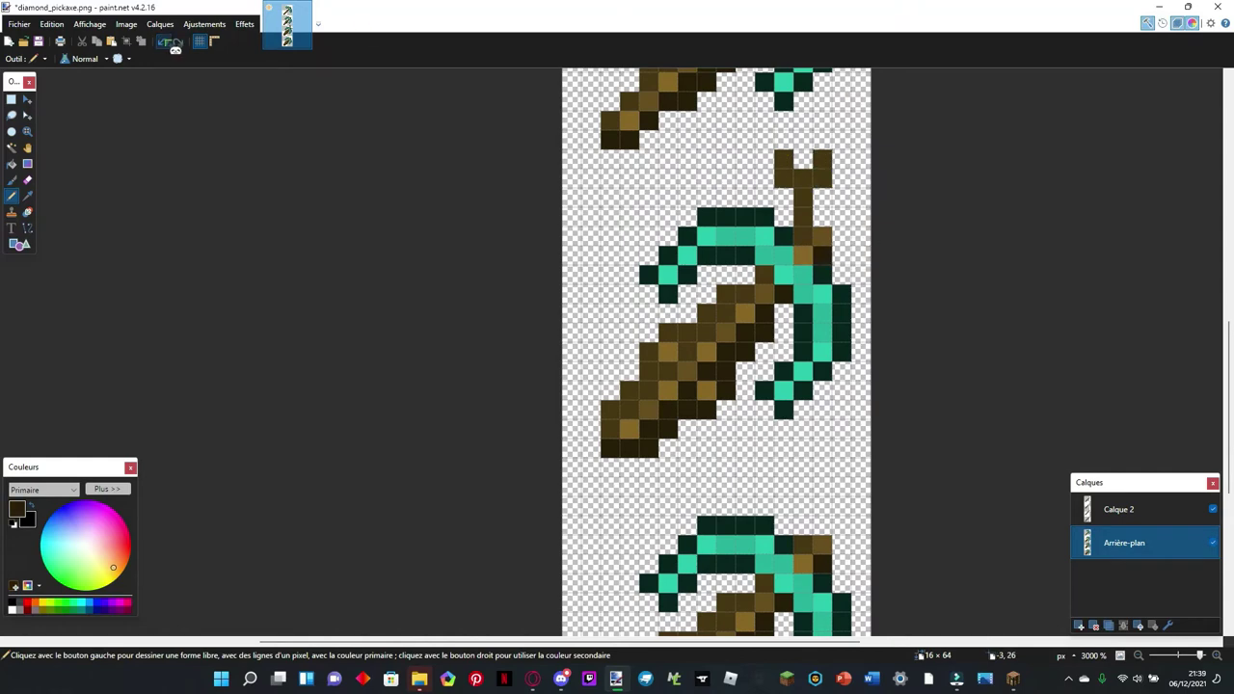
{"action": "left_click", "coordinate": [166, 41]}
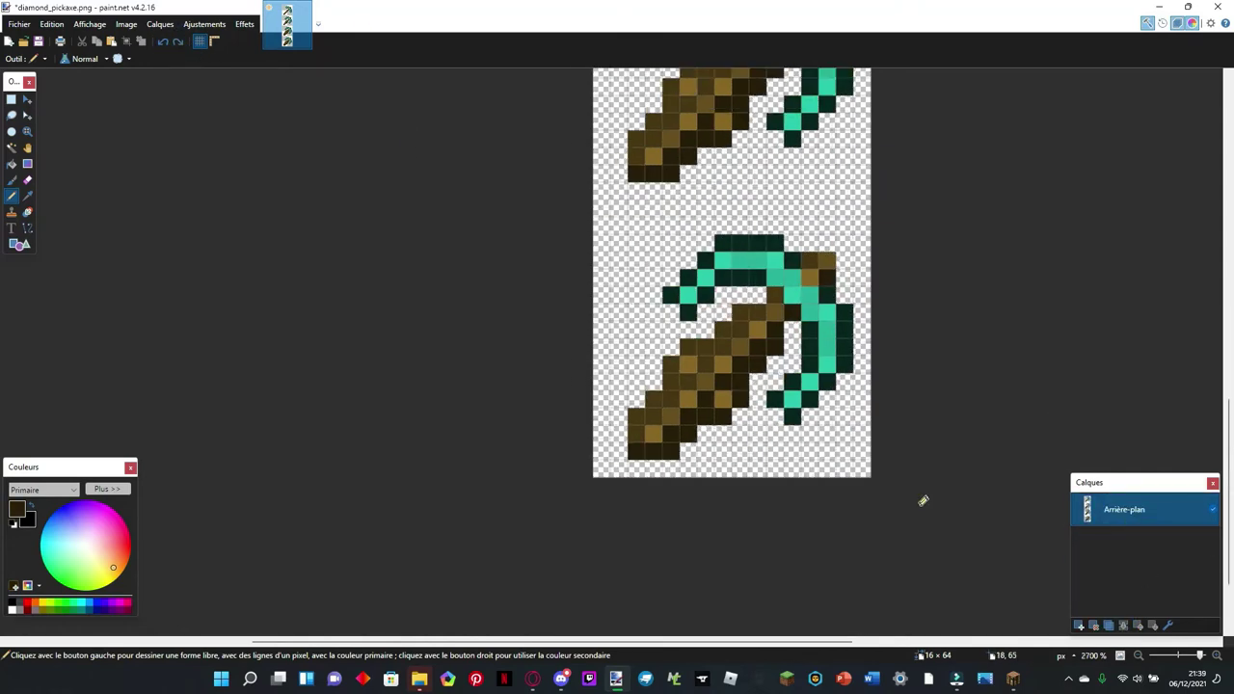
Step: Enlarge the canvas to 16 × 256 pixels and fill the added area with copies of the thick-handled pickaxe
{"action": "scroll", "coordinate": [724, 306], "scroll_direction": "down", "scroll_amount": 3}
{"action": "key", "text": "s"}
{"action": "scroll", "coordinate": [568, 309], "scroll_direction": "up", "scroll_amount": 3}
{"action": "left_click_drag", "start_coordinate": [568, 309], "coordinate": [912, 469]}
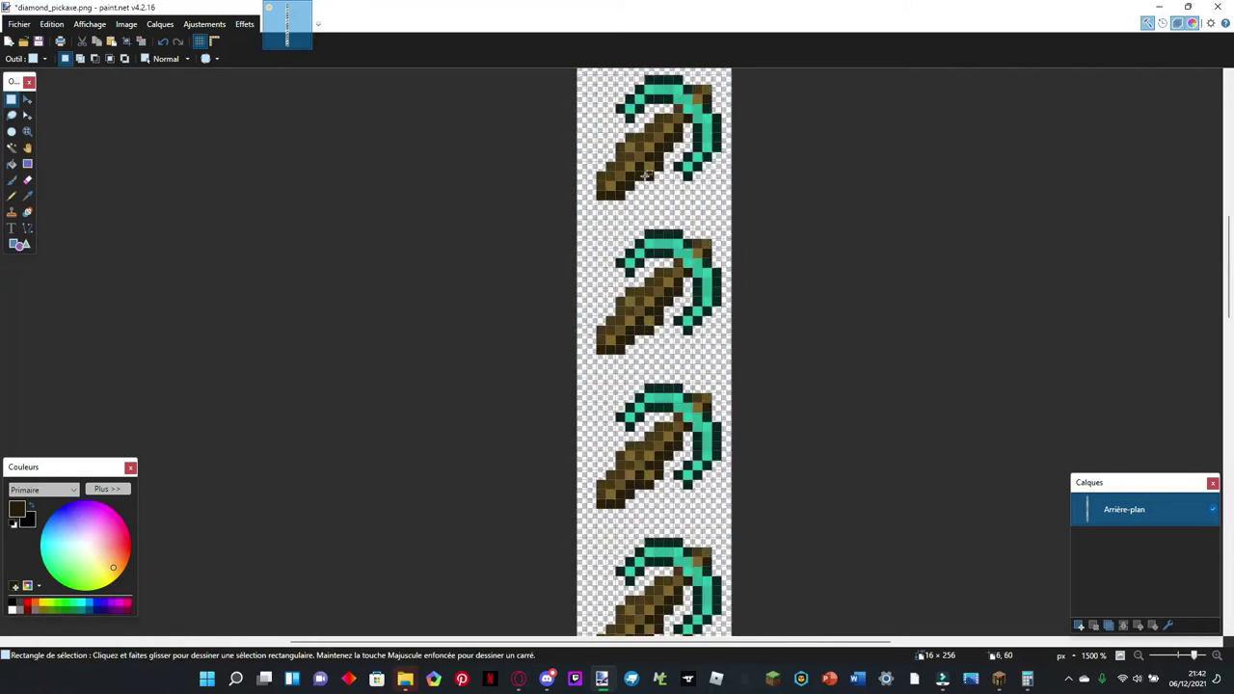
Step: Select the fourth pickaxe's thick handle and wooden tip block with the Magic Wand, raising its tolerance
{"action": "scroll", "coordinate": [644, 175], "scroll_direction": "up", "scroll_amount": 7}
{"action": "left_click_drag", "start_coordinate": [559, 273], "coordinate": [865, 418]}
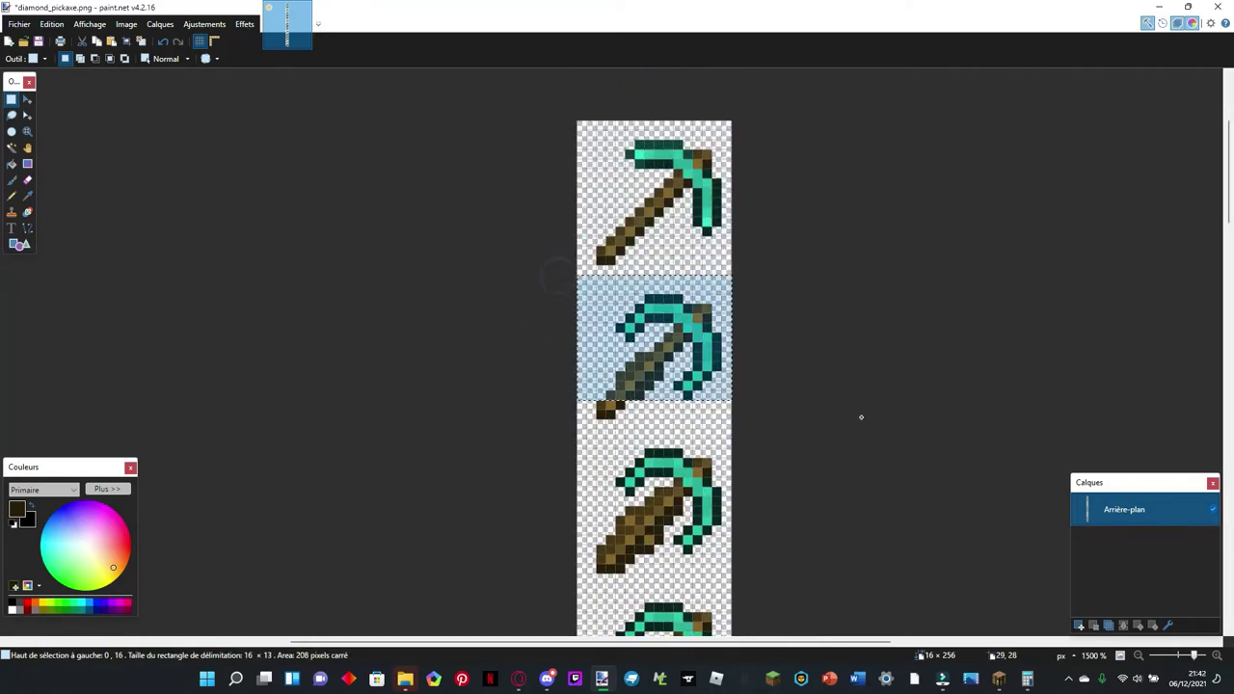
{"action": "scroll", "coordinate": [865, 418], "scroll_direction": "down", "scroll_amount": 4}
{"action": "left_click_drag", "start_coordinate": [787, 120], "coordinate": [788, 196]}
{"action": "left_click", "coordinate": [662, 397]}
{"action": "scroll", "coordinate": [661, 396], "scroll_direction": "down", "scroll_amount": 1}
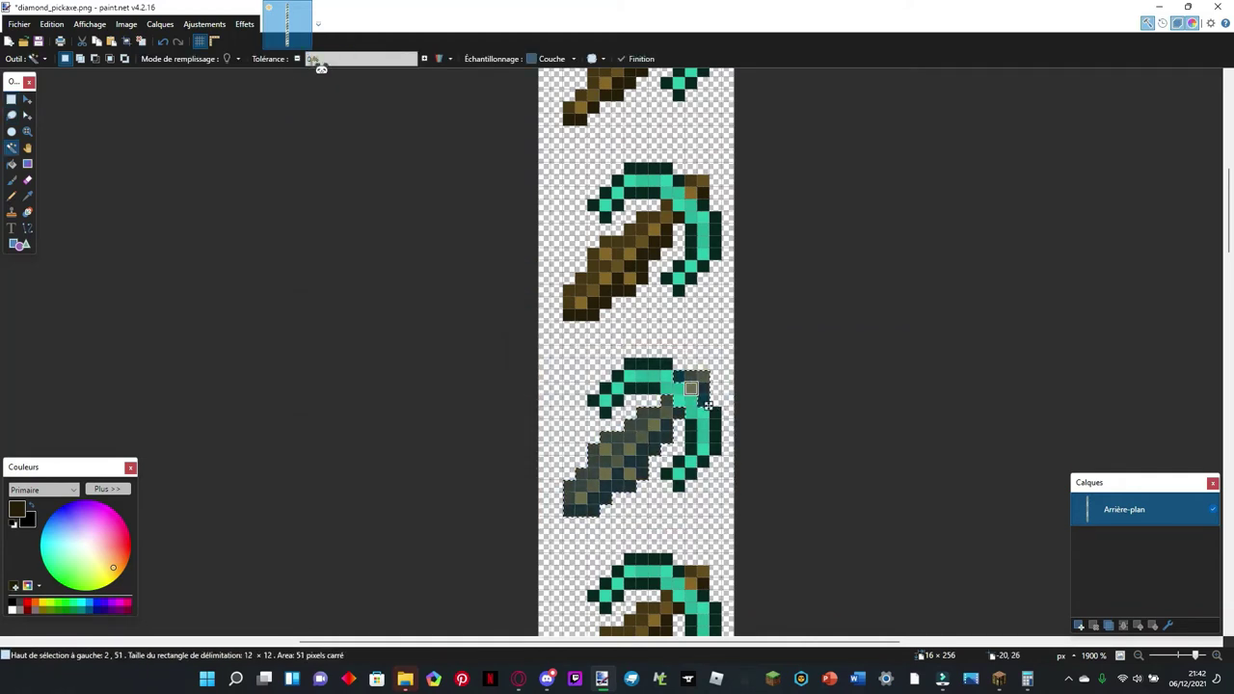
{"action": "left_click_drag", "start_coordinate": [321, 64], "coordinate": [377, 65]}
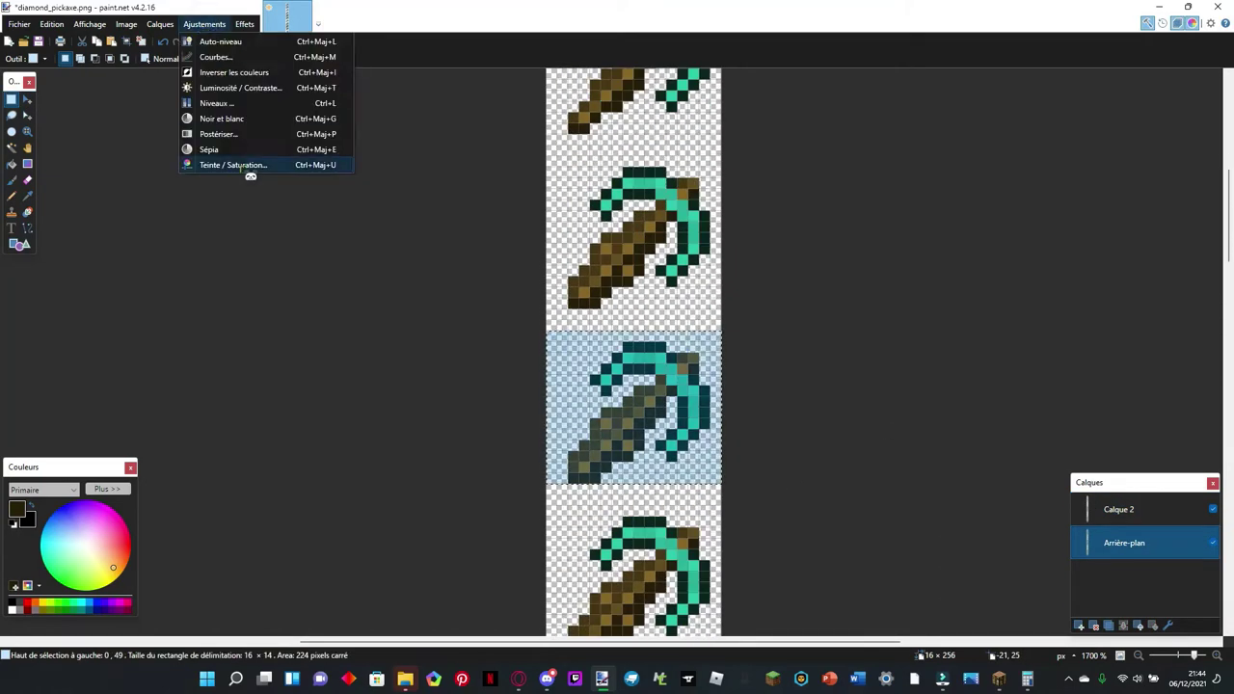
Step: Shift the pickaxe heads' hue progressively from frame to frame on the background layer with the Hue / Saturation adjustment
{"action": "left_click", "coordinate": [318, 160]}
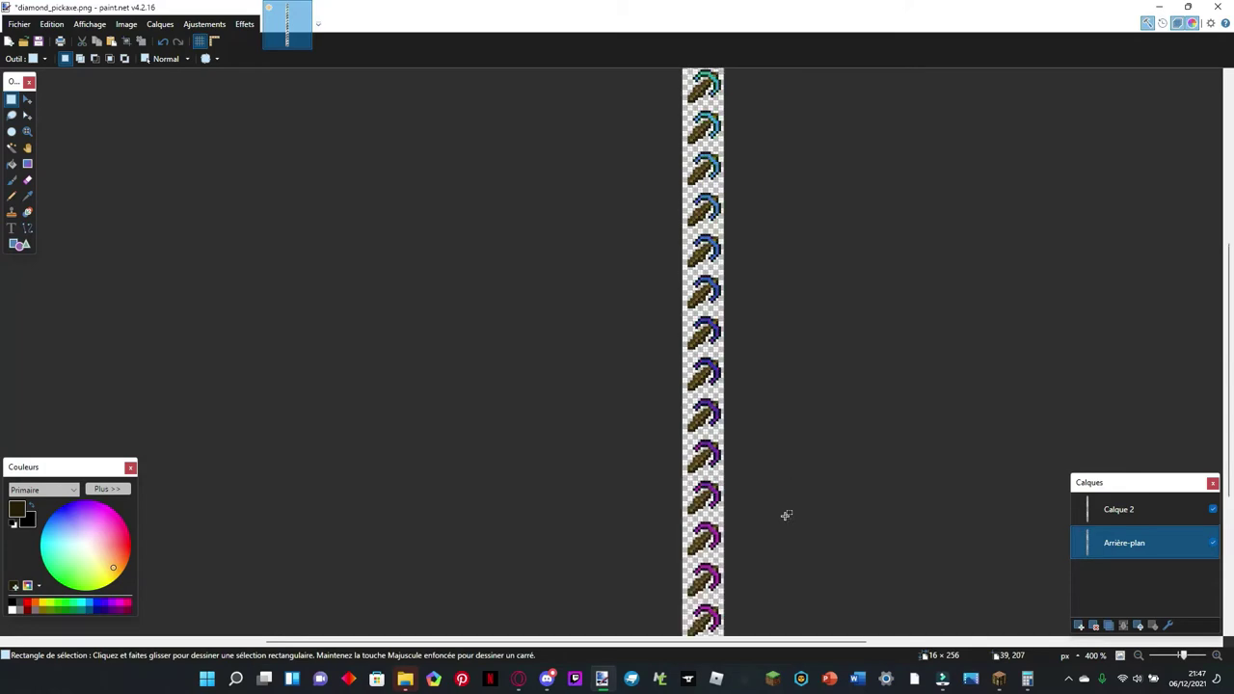
{"action": "scroll", "coordinate": [786, 514], "scroll_direction": "down", "scroll_amount": 3}
{"action": "scroll", "coordinate": [785, 515], "scroll_direction": "up", "scroll_amount": 3}
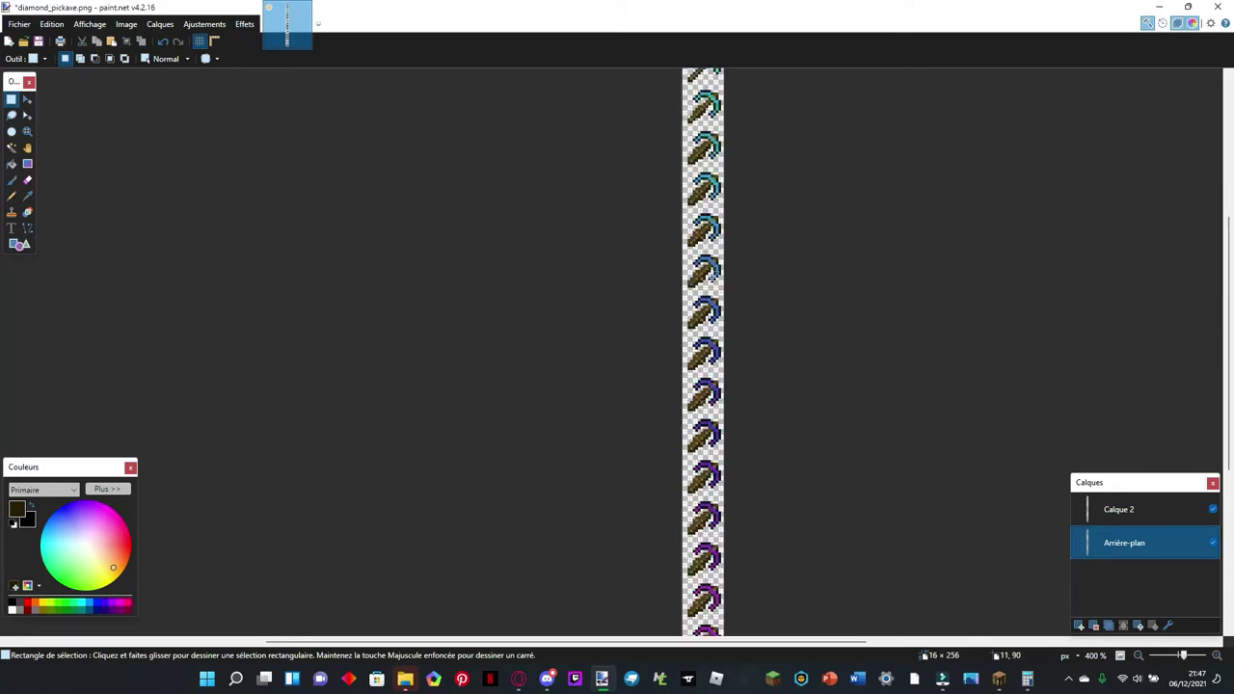
{"action": "scroll", "coordinate": [786, 514], "scroll_direction": "down", "scroll_amount": 3}
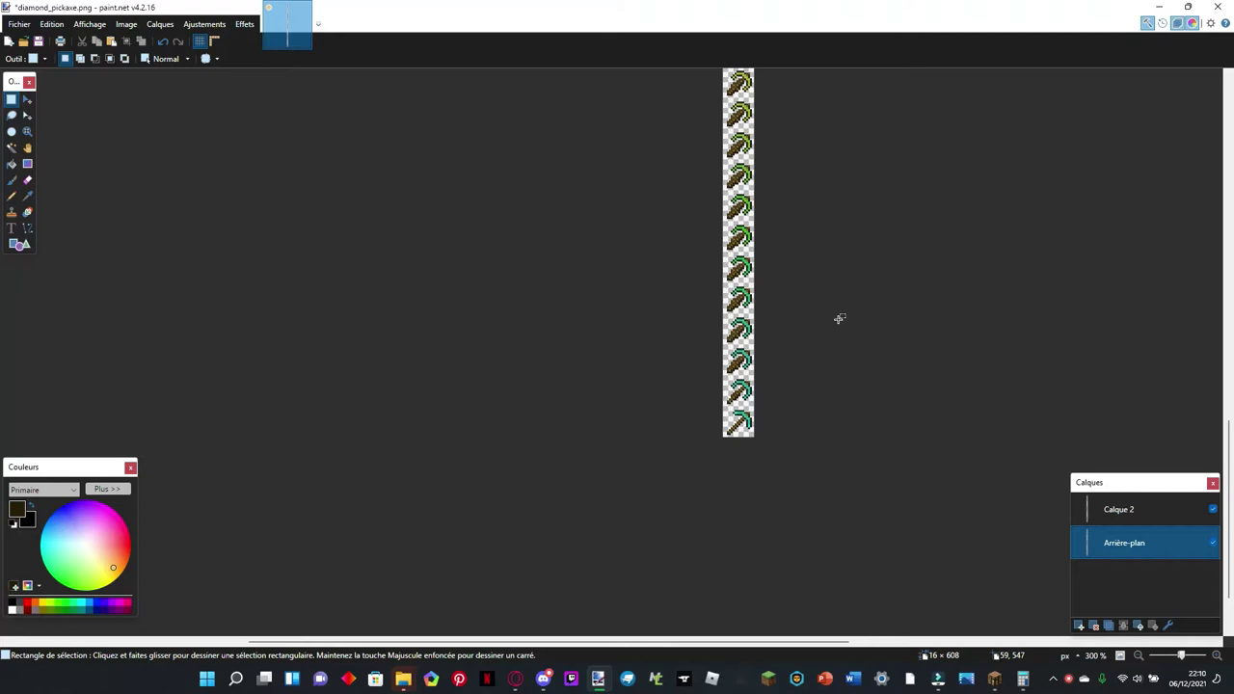
Step: Look over the recoloured pickaxe frames from the end of the strip back up to the first frame
{"action": "left_click_drag", "start_coordinate": [742, 318], "coordinate": [852, 366]}
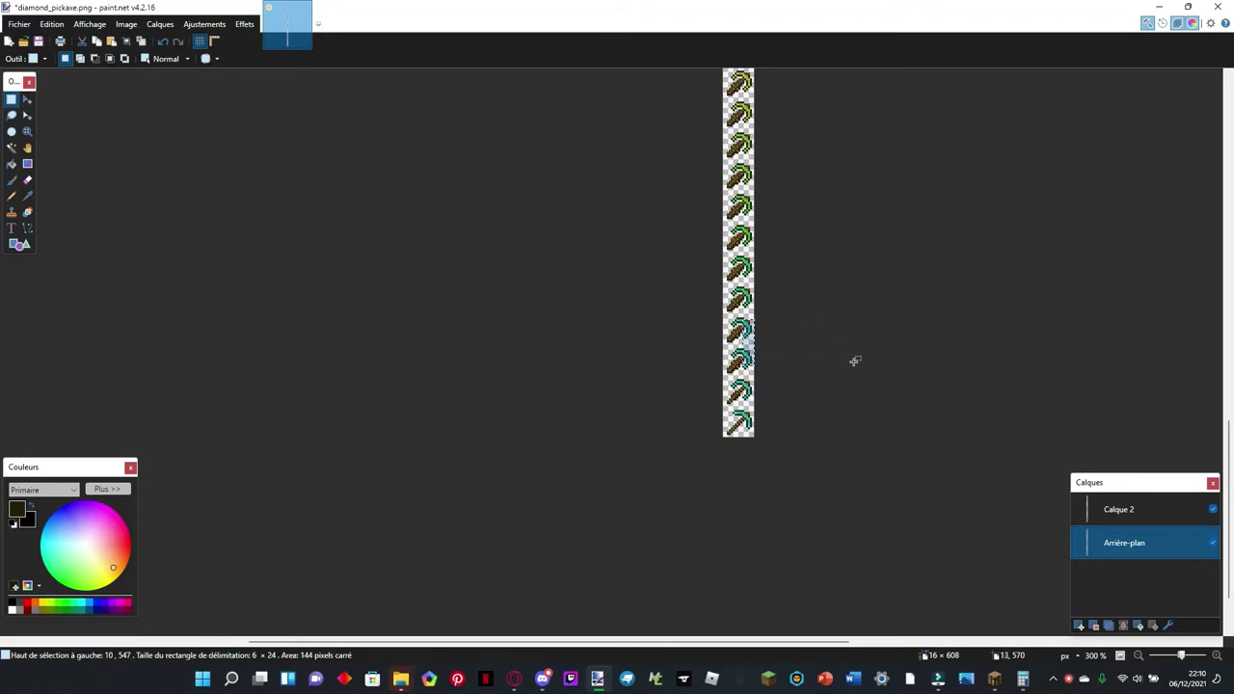
{"action": "left_click", "coordinate": [854, 361]}
{"action": "left_click_drag", "start_coordinate": [721, 356], "coordinate": [771, 420]}
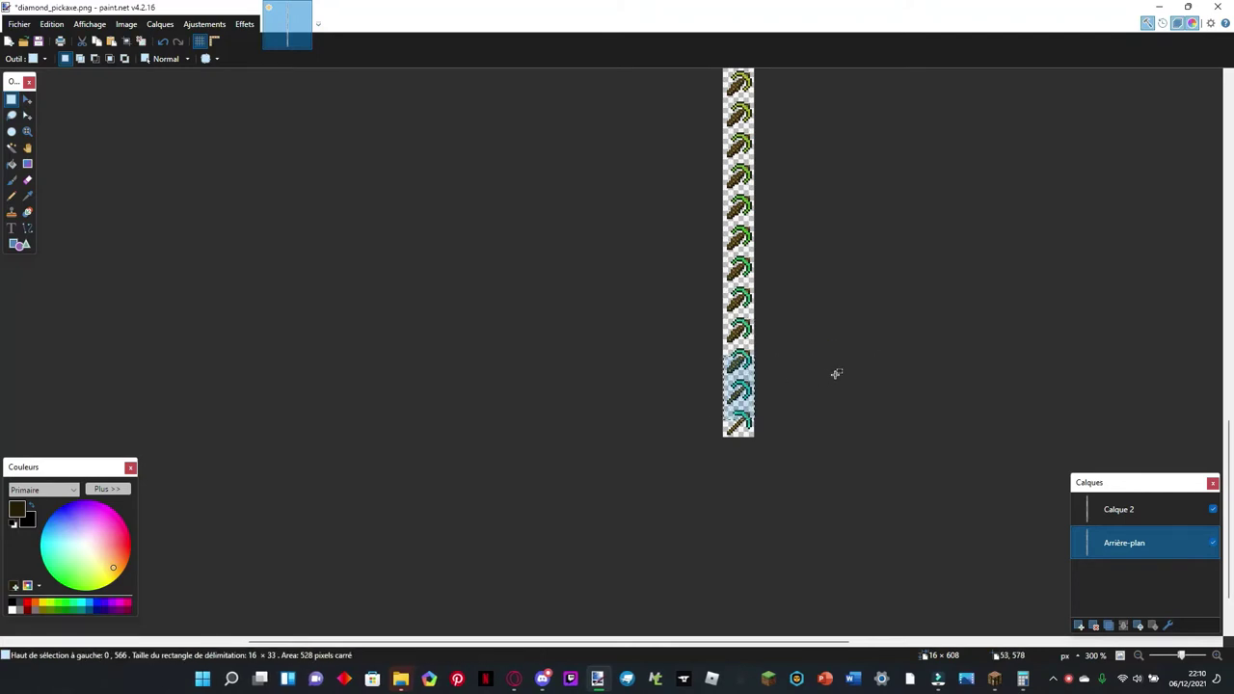
{"action": "left_click", "coordinate": [836, 373]}
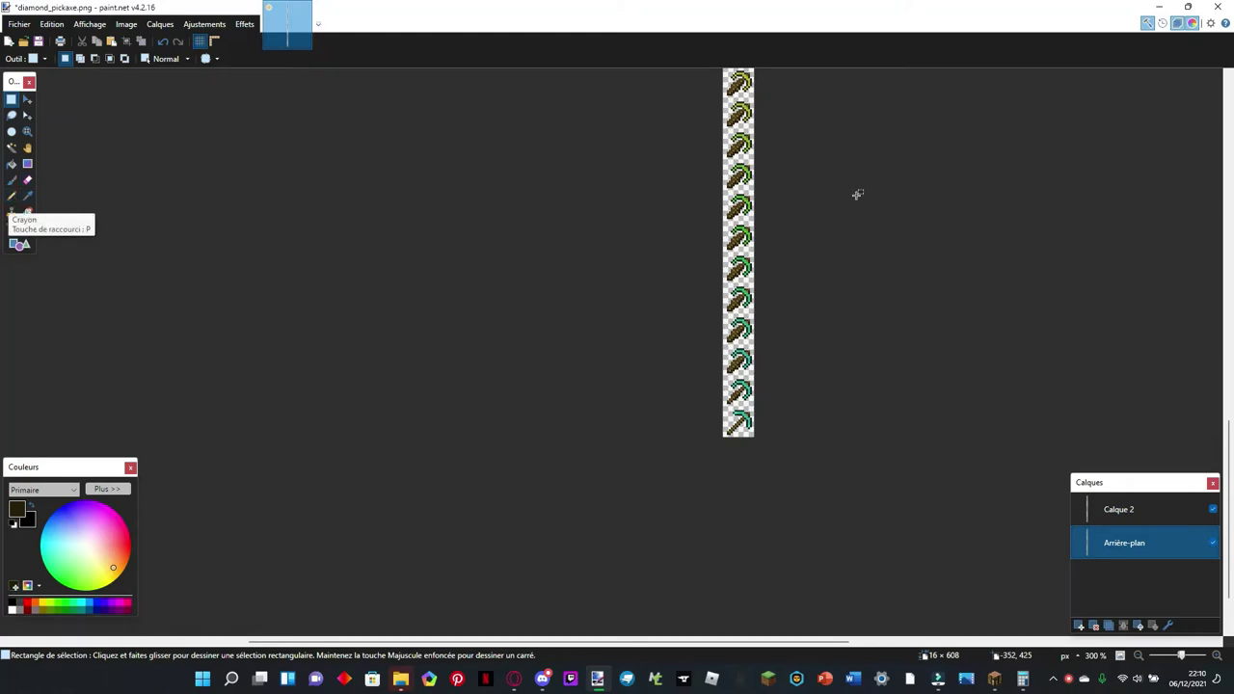
{"action": "scroll", "coordinate": [992, 388], "scroll_direction": "up", "scroll_amount": 6}
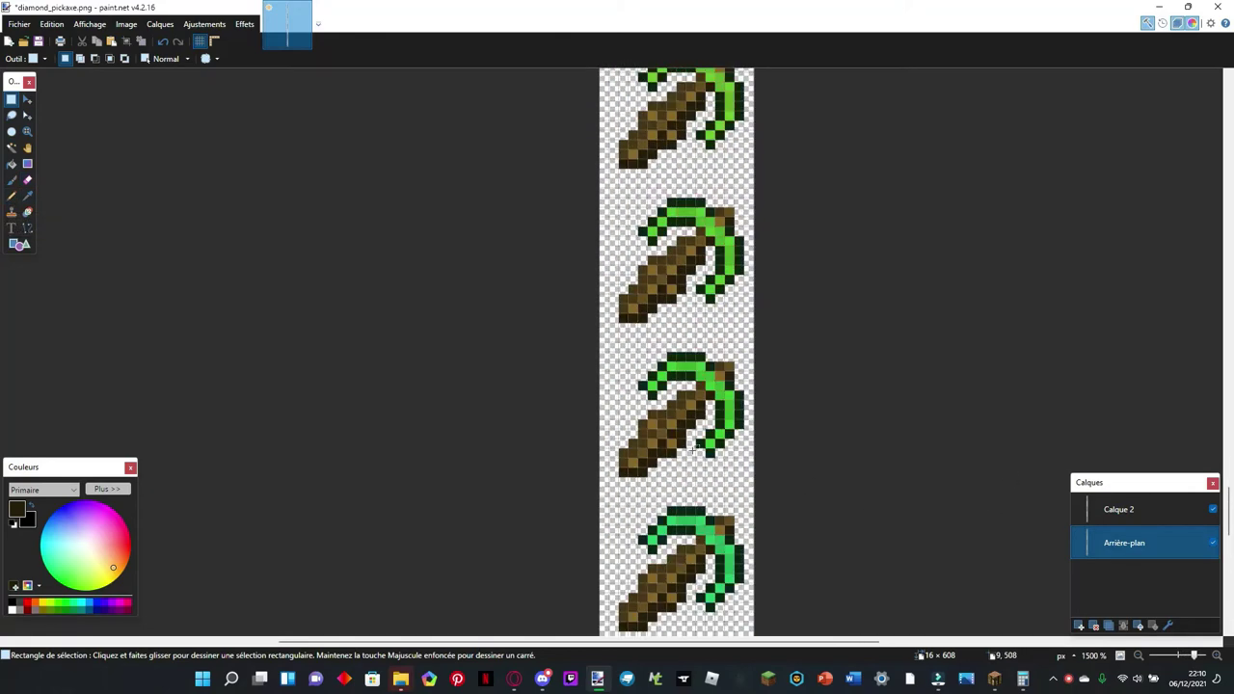
{"action": "scroll", "coordinate": [691, 450], "scroll_direction": "up", "scroll_amount": 10}
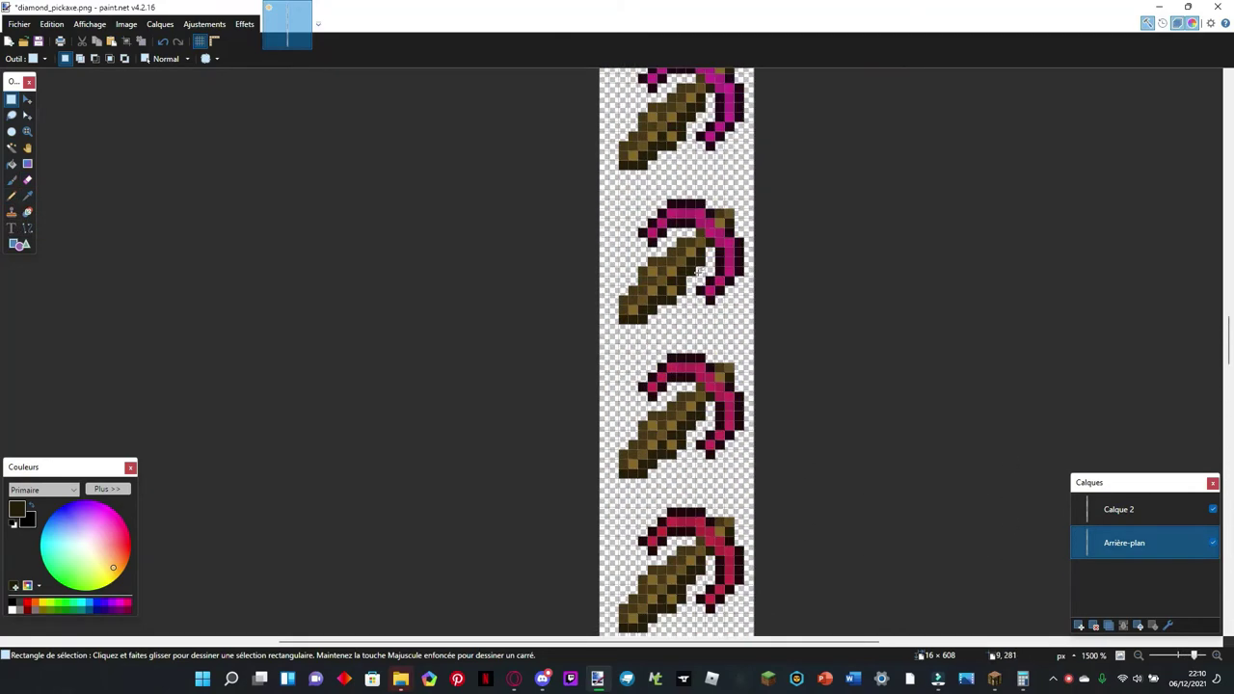
{"action": "scroll", "coordinate": [708, 158], "scroll_direction": "up", "scroll_amount": 3}
{"action": "scroll", "coordinate": [707, 129], "scroll_direction": "up", "scroll_amount": 8}
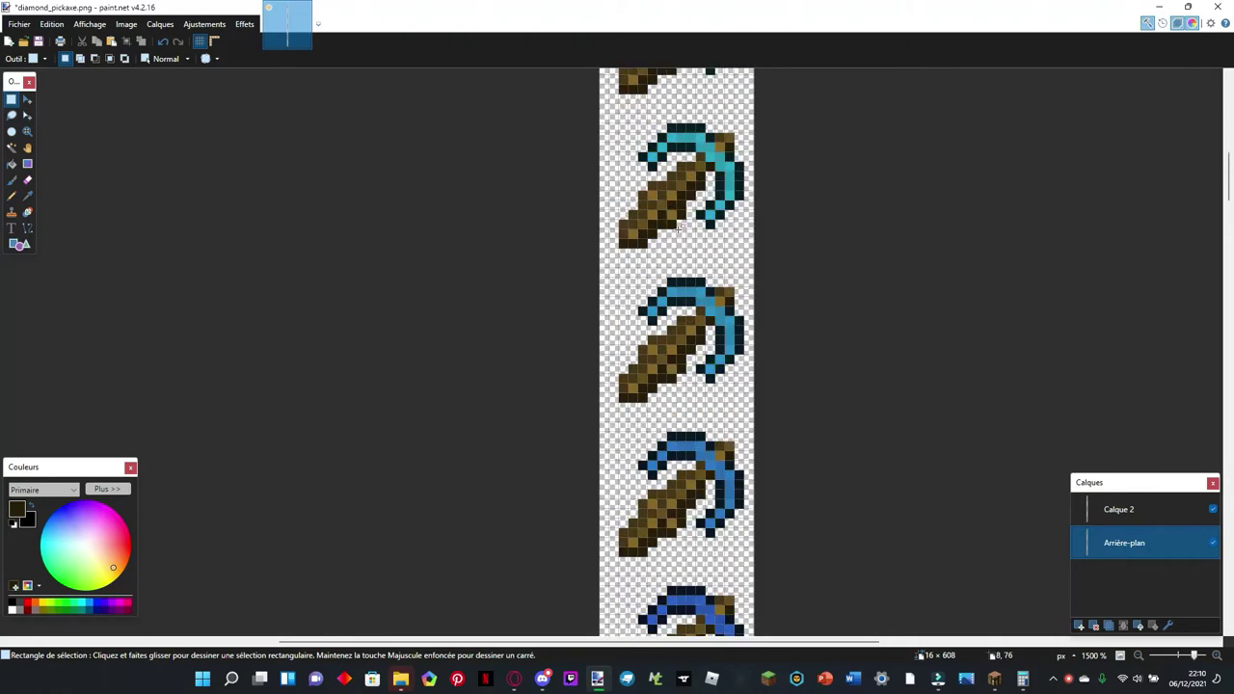
{"action": "scroll", "coordinate": [678, 227], "scroll_direction": "up", "scroll_amount": 5}
{"action": "left_click_drag", "start_coordinate": [488, 277], "coordinate": [855, 506]}
{"action": "scroll", "coordinate": [859, 559], "scroll_direction": "down", "scroll_amount": 3}
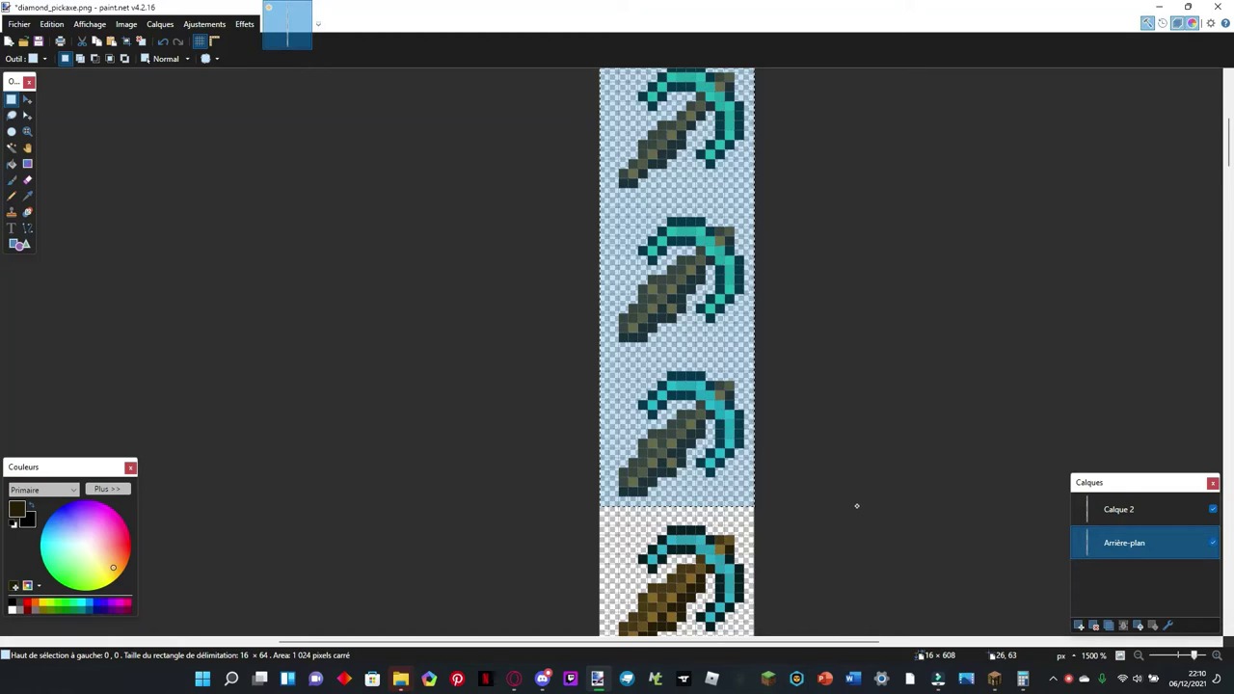
{"action": "left_click_drag", "start_coordinate": [857, 505], "coordinate": [813, 431]}
{"action": "left_click", "coordinate": [721, 437]}
{"action": "scroll", "coordinate": [748, 386], "scroll_direction": "down", "scroll_amount": 5}
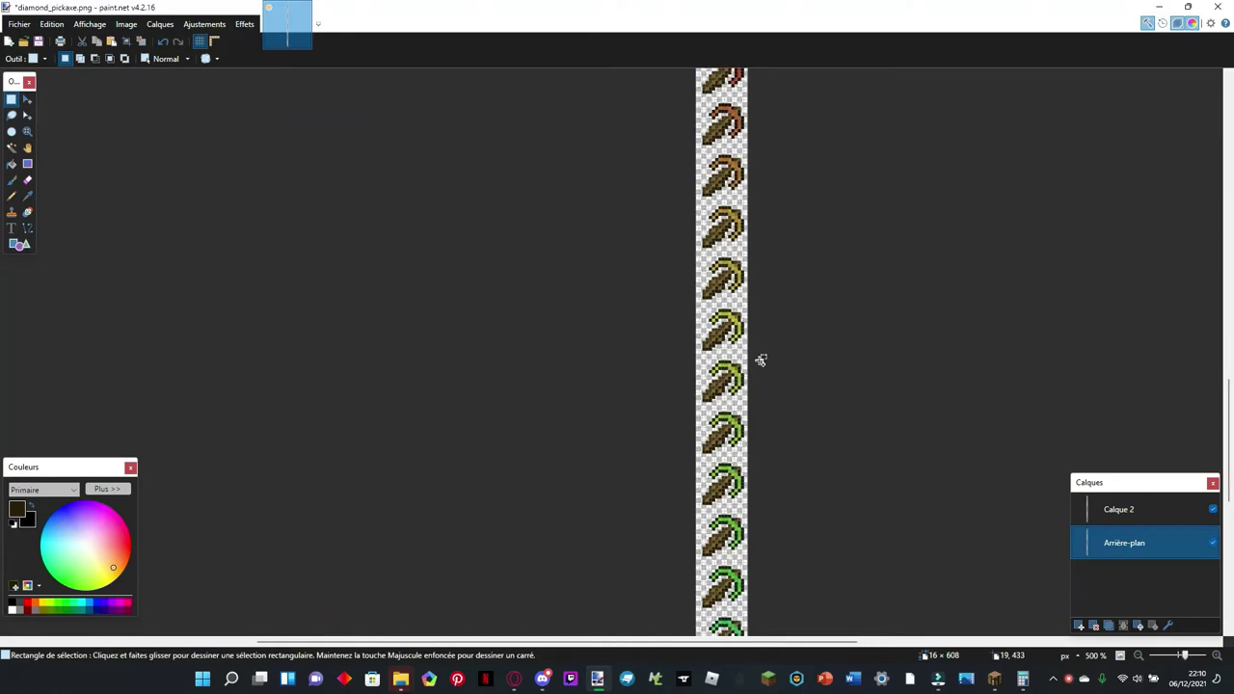
{"action": "scroll", "coordinate": [771, 405], "scroll_direction": "up", "scroll_amount": 8}
{"action": "scroll", "coordinate": [788, 344], "scroll_direction": "up", "scroll_amount": 8}
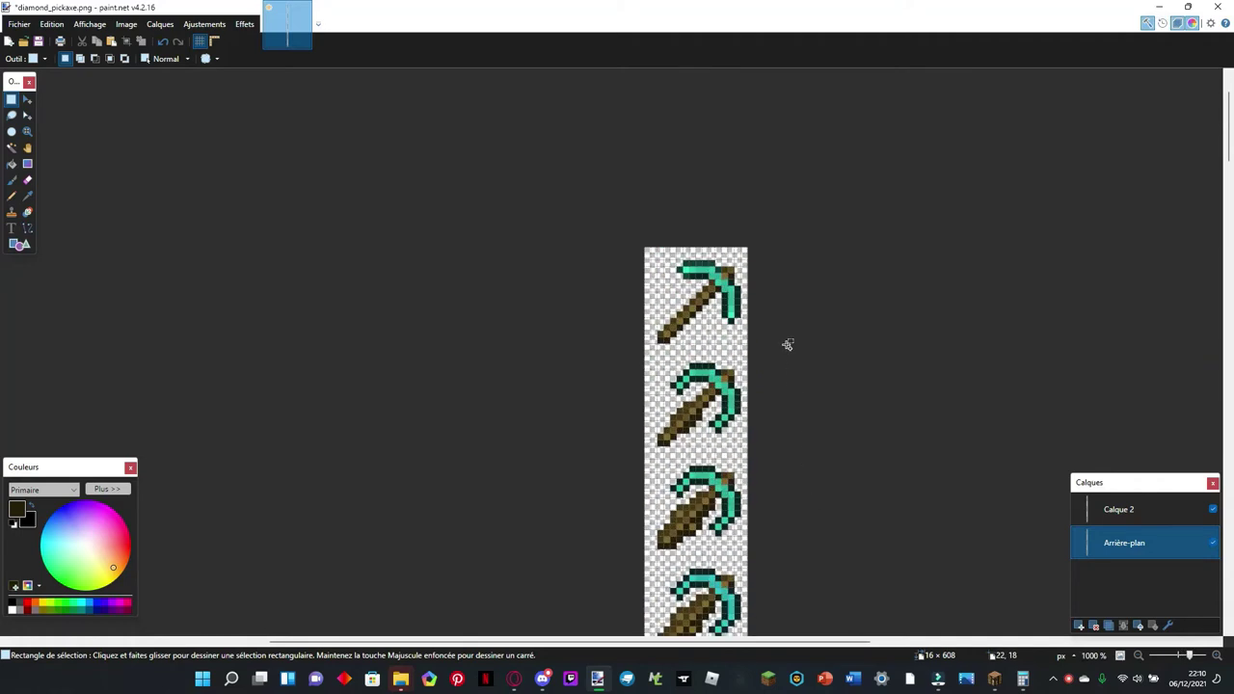
Step: Examine the head colour and handle shape of each frame, from the first pickaxe down to the last one
{"action": "left_click_drag", "start_coordinate": [531, 243], "coordinate": [804, 533]}
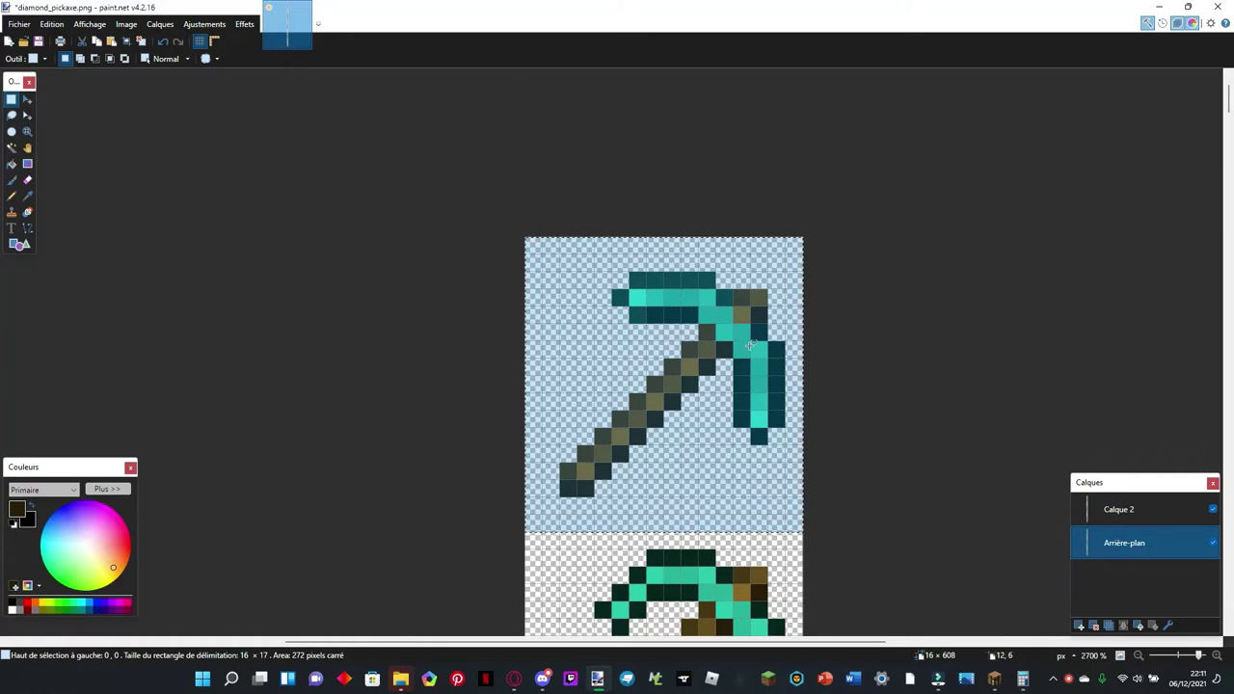
{"action": "left_click", "coordinate": [557, 247]}
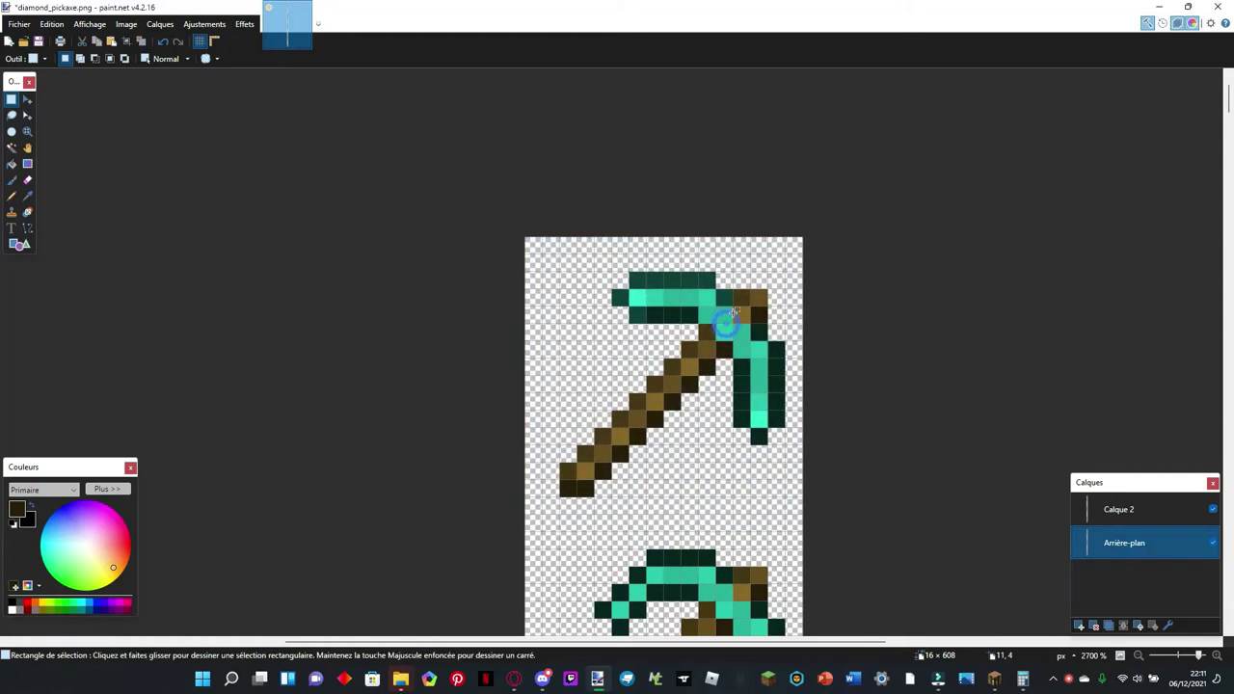
{"action": "scroll", "coordinate": [759, 315], "scroll_direction": "down", "scroll_amount": 3}
{"action": "scroll", "coordinate": [718, 258], "scroll_direction": "down", "scroll_amount": 3}
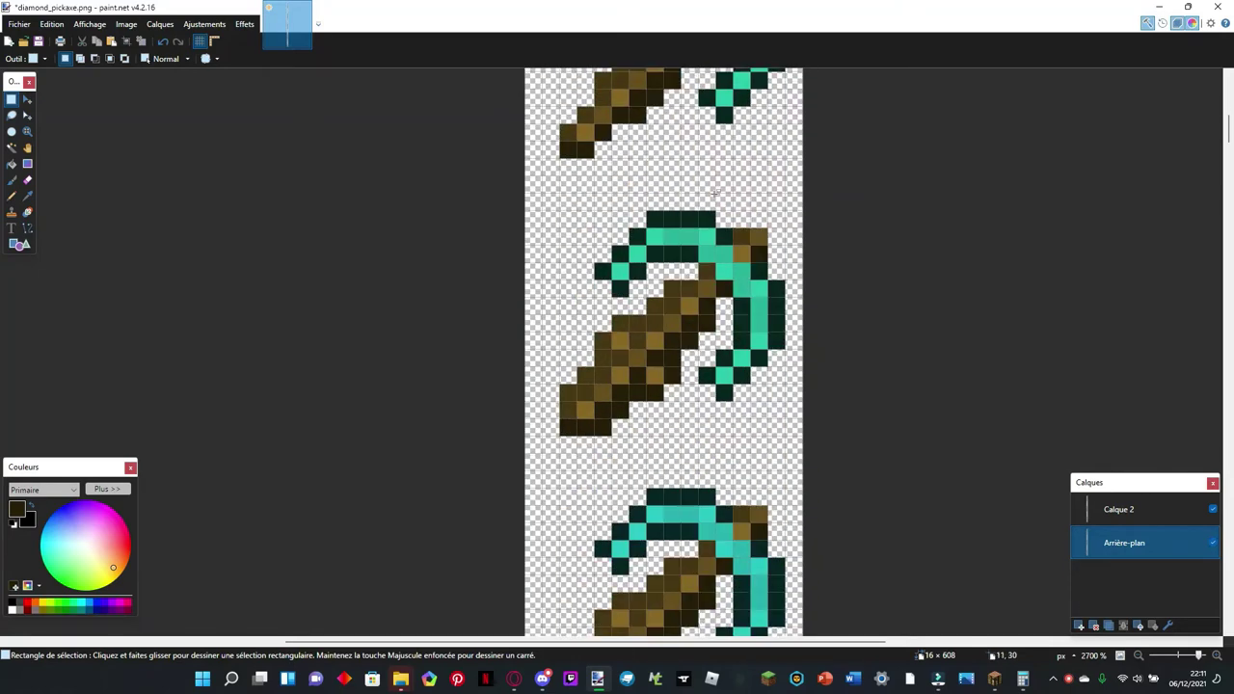
{"action": "scroll", "coordinate": [621, 383], "scroll_direction": "down", "scroll_amount": 3}
{"action": "scroll", "coordinate": [621, 383], "scroll_direction": "down", "scroll_amount": 8}
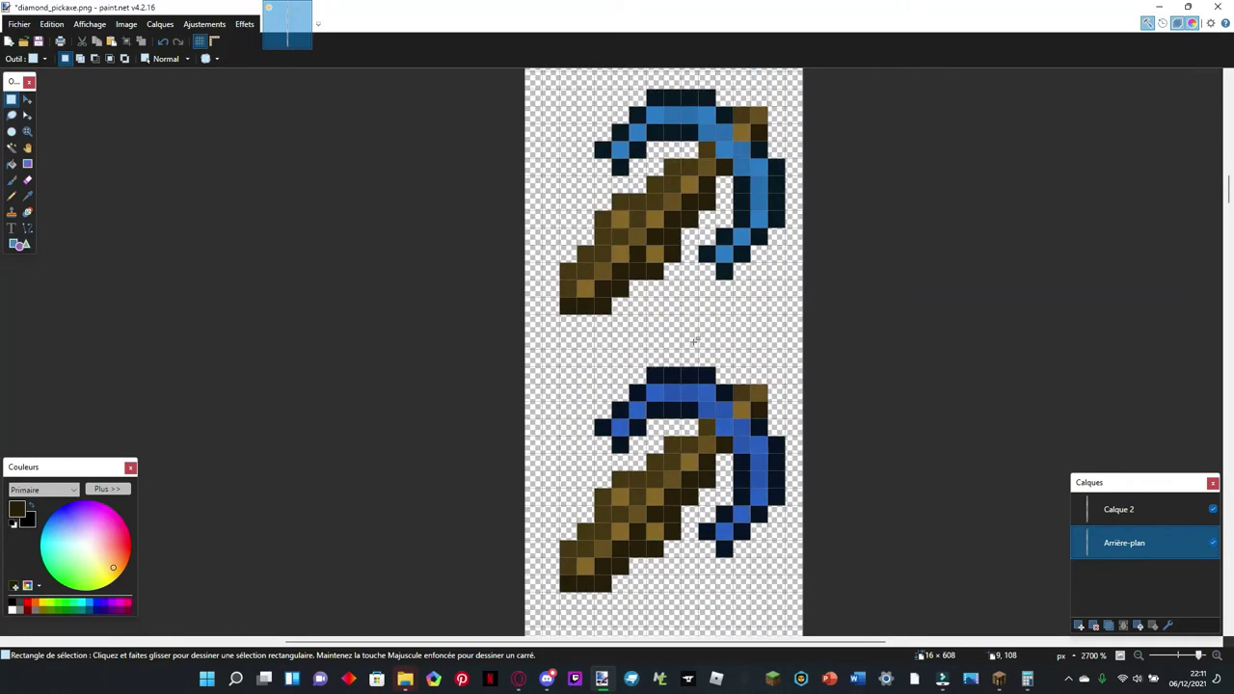
{"action": "scroll", "coordinate": [694, 341], "scroll_direction": "down", "scroll_amount": 10}
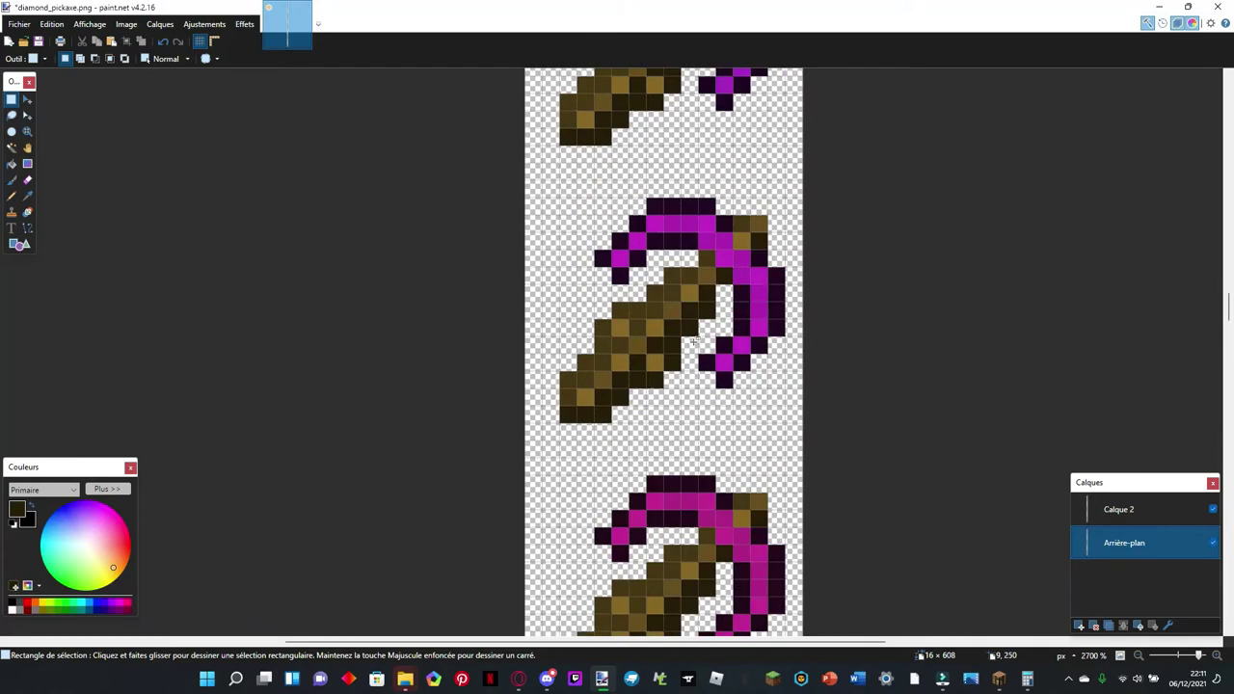
{"action": "scroll", "coordinate": [694, 342], "scroll_direction": "down", "scroll_amount": 10}
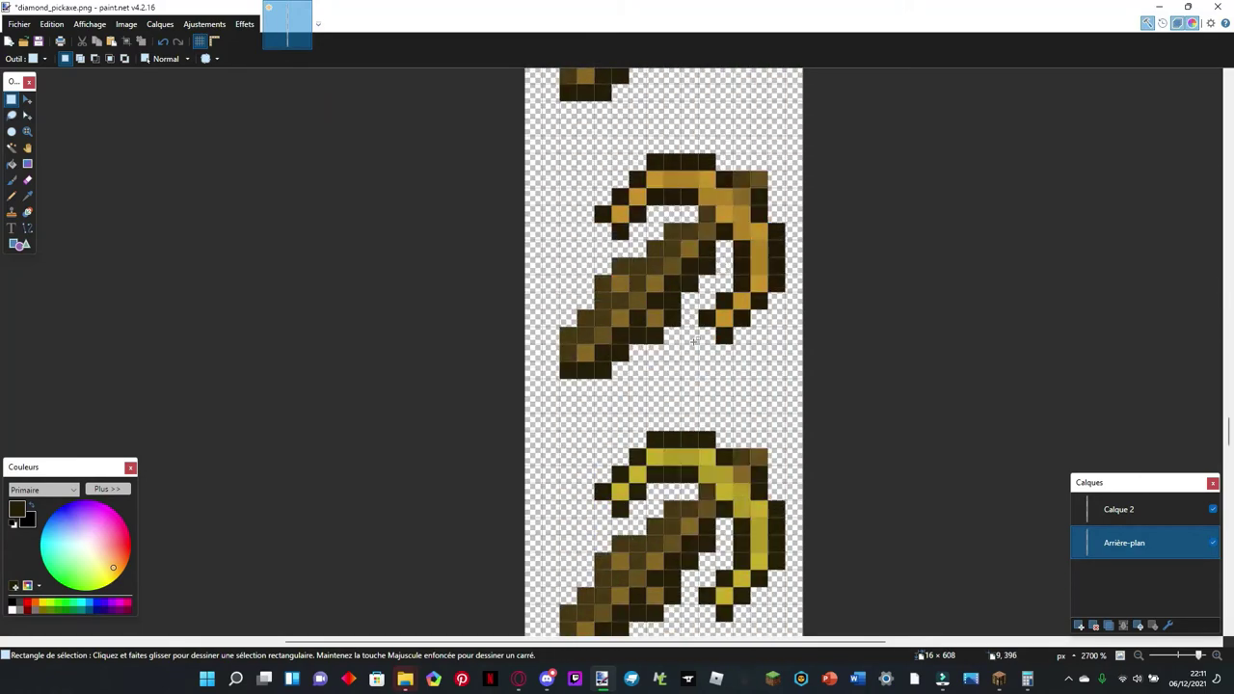
{"action": "scroll", "coordinate": [694, 341], "scroll_direction": "down", "scroll_amount": 10}
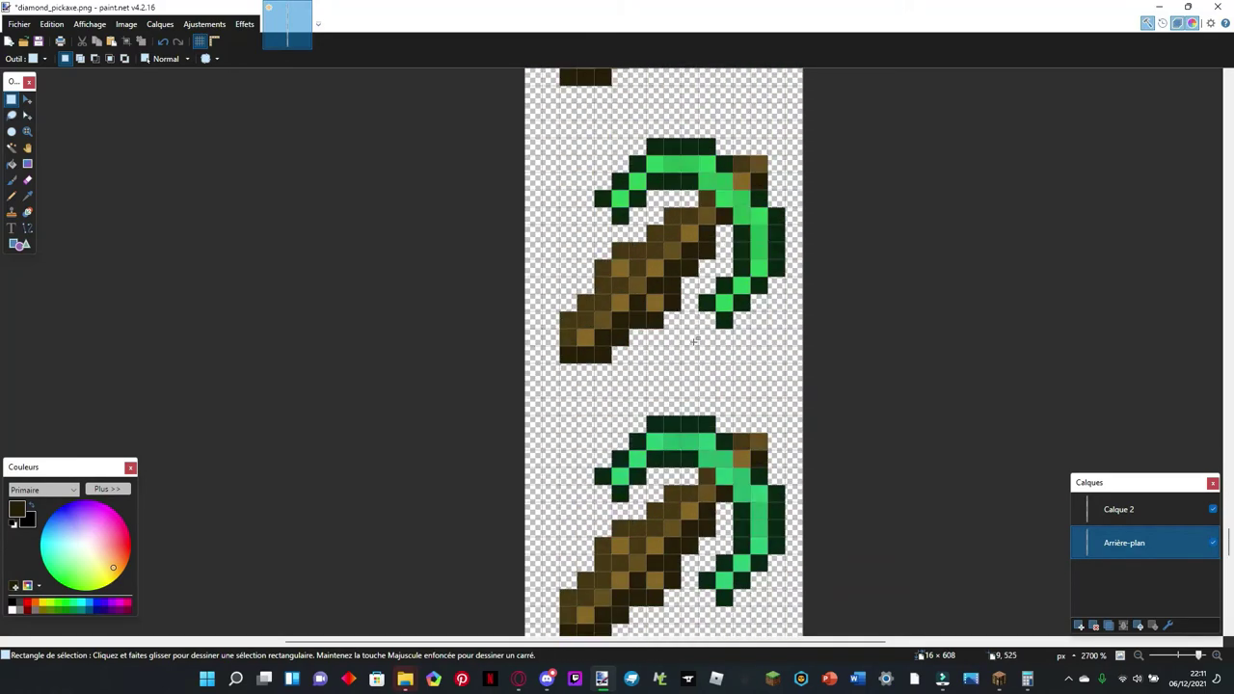
{"action": "scroll", "coordinate": [694, 341], "scroll_direction": "down", "scroll_amount": 5}
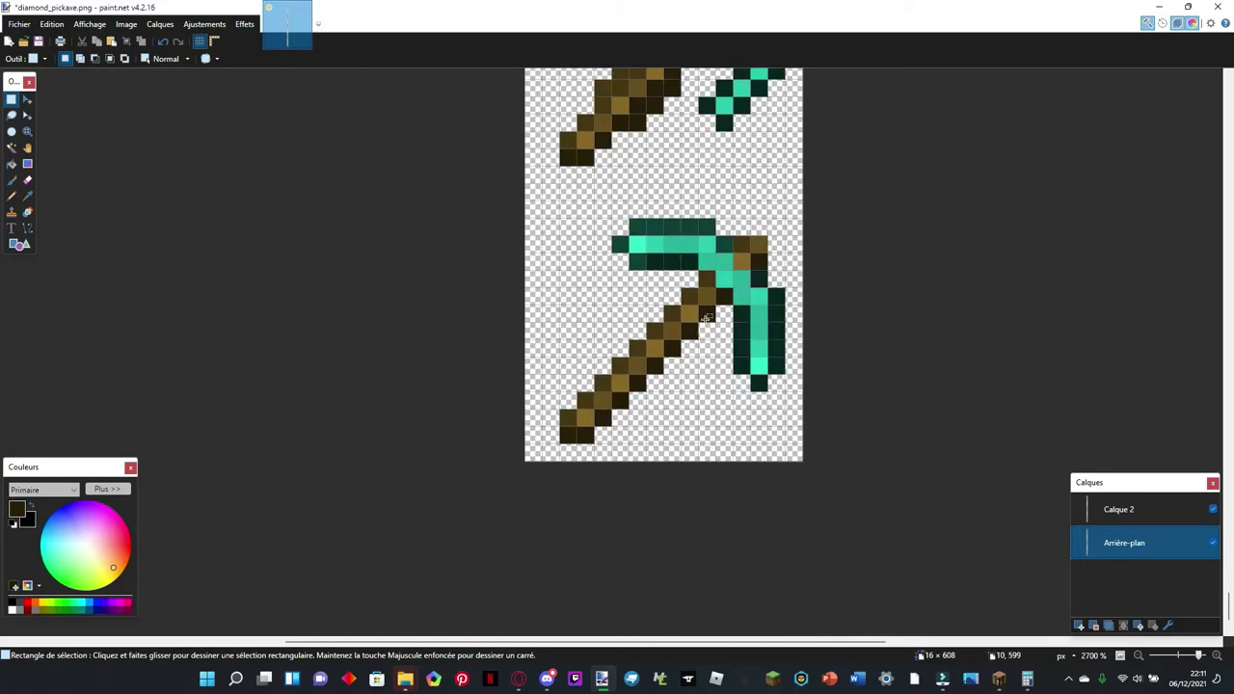
Step: Check the closing frames' handle and head shapes again, and review the whole strip of pickaxes at once
{"action": "scroll", "coordinate": [706, 318], "scroll_direction": "up", "scroll_amount": 6}
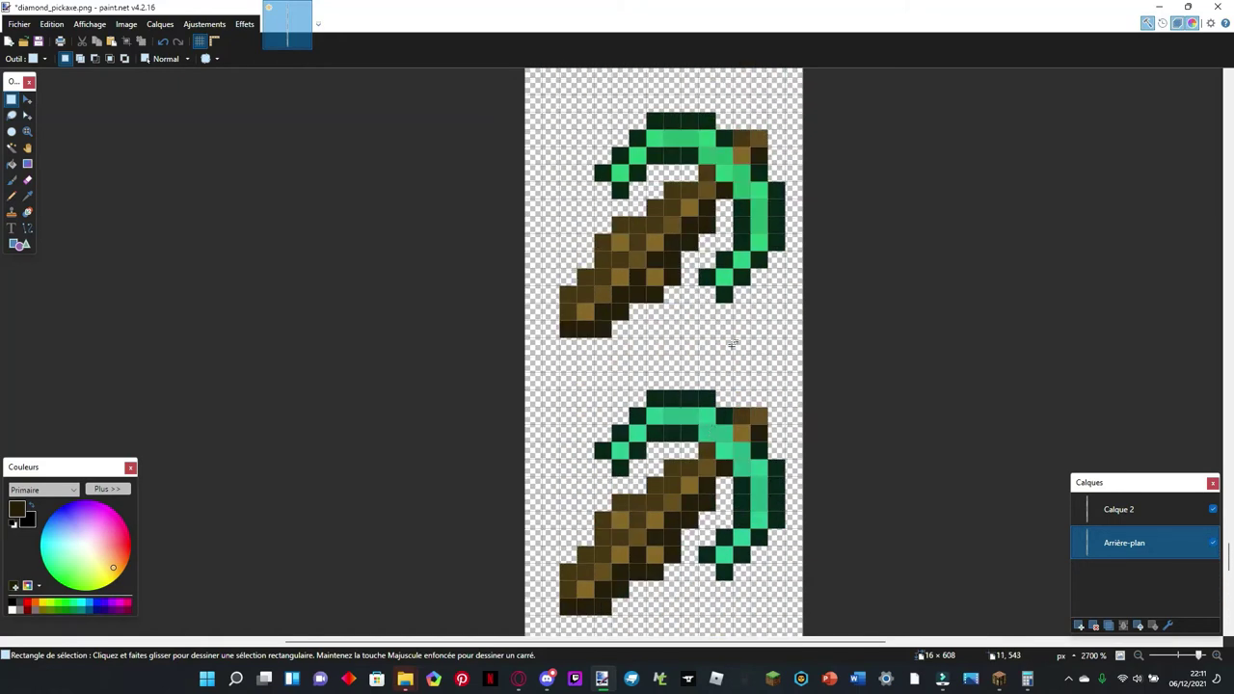
{"action": "scroll", "coordinate": [732, 344], "scroll_direction": "up", "scroll_amount": 4}
{"action": "scroll", "coordinate": [695, 391], "scroll_direction": "down", "scroll_amount": 5}
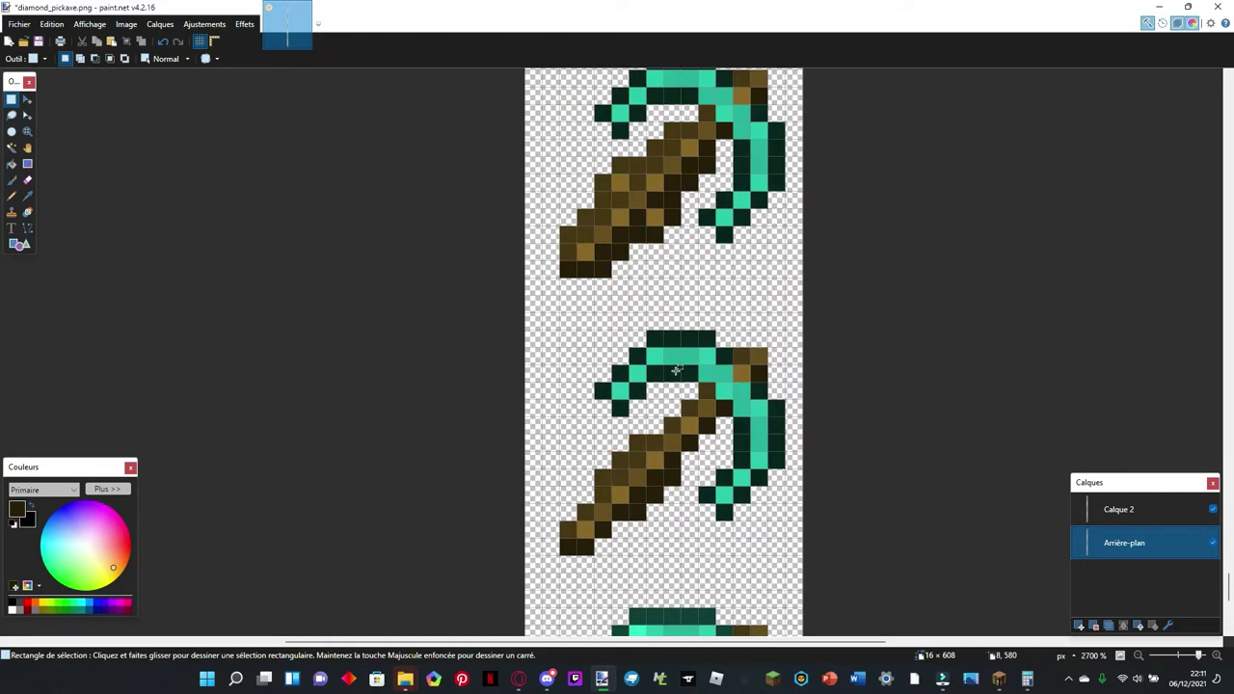
{"action": "left_click_drag", "start_coordinate": [762, 352], "coordinate": [633, 491]}
{"action": "scroll", "coordinate": [633, 484], "scroll_direction": "down", "scroll_amount": 10}
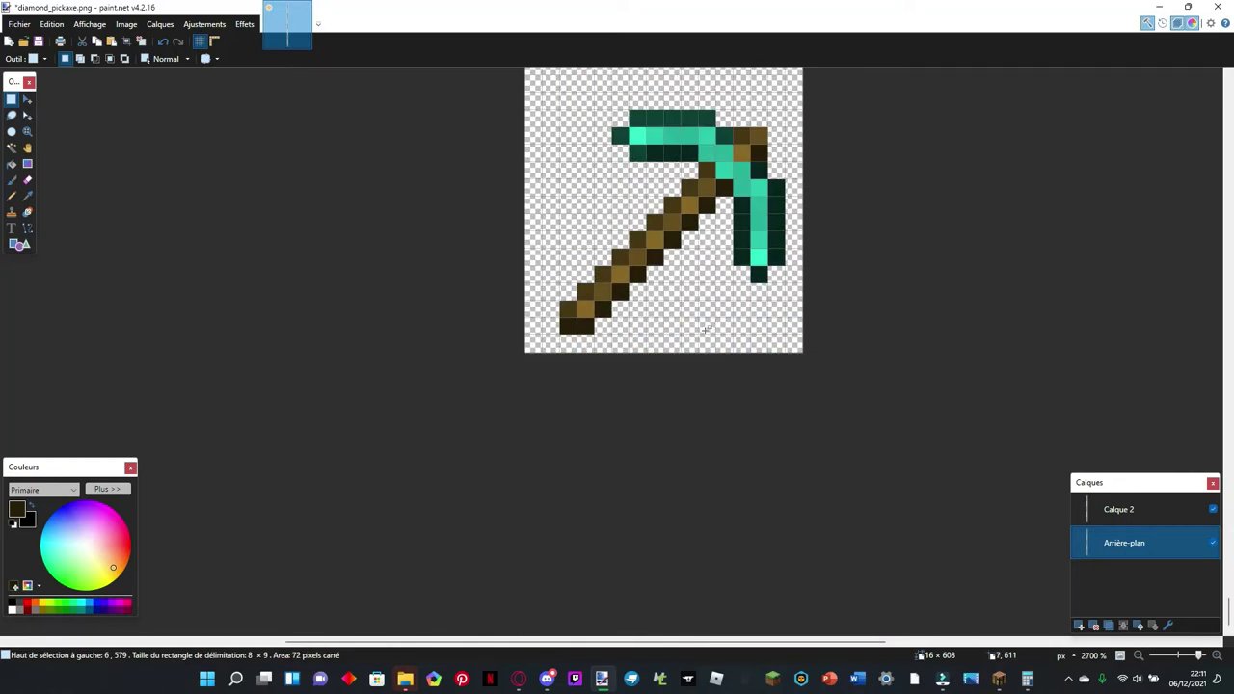
{"action": "scroll", "coordinate": [708, 212], "scroll_direction": "down", "scroll_amount": 2}
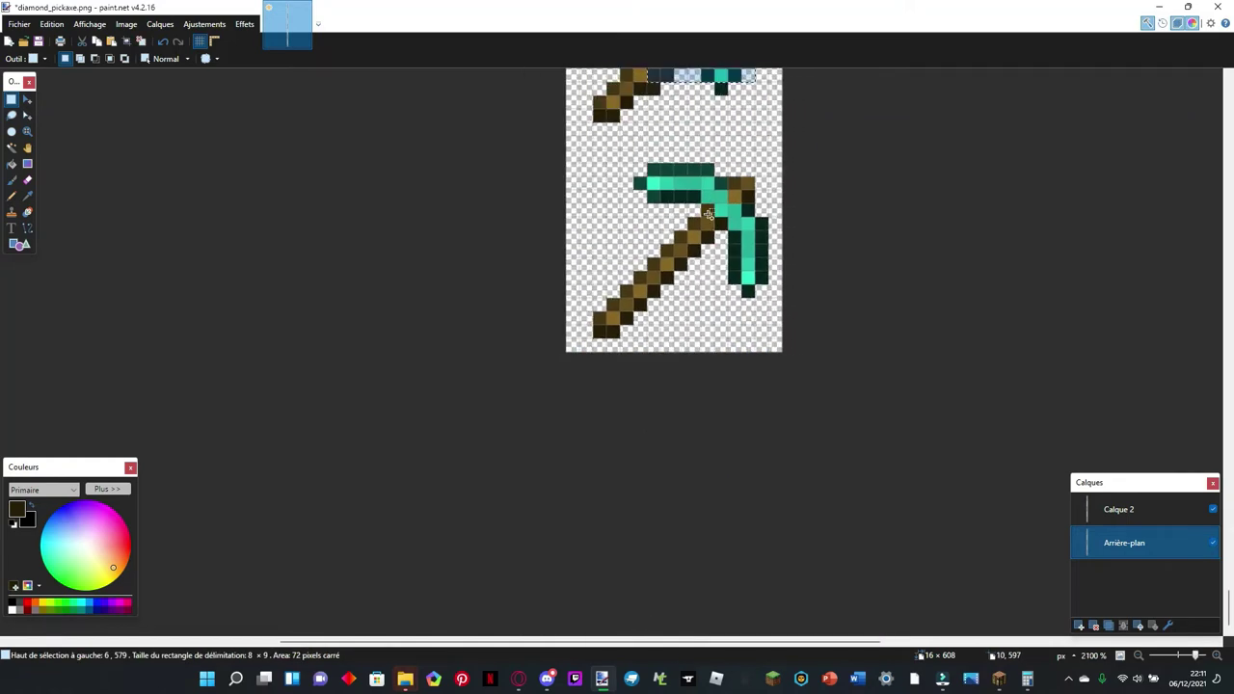
{"action": "scroll", "coordinate": [666, 261], "scroll_direction": "down", "scroll_amount": 10}
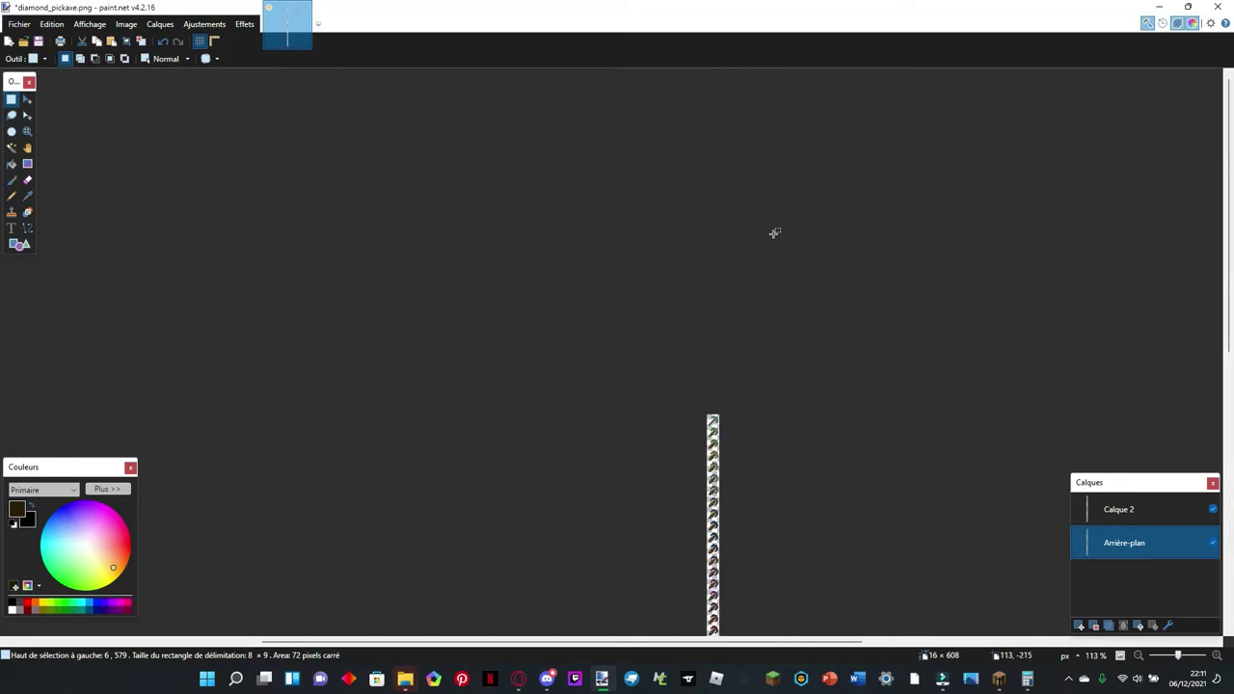
{"action": "left_click", "coordinate": [704, 422]}
{"action": "left_click_drag", "start_coordinate": [714, 439], "coordinate": [735, 439]}
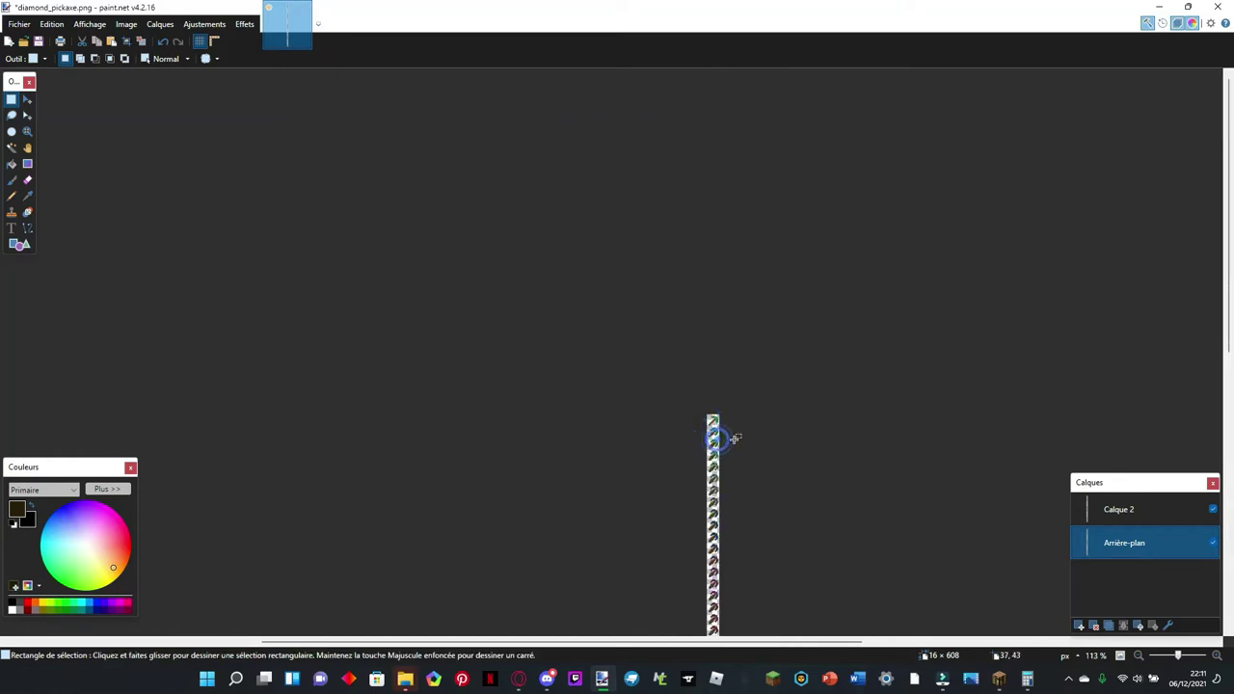
{"action": "left_click_drag", "start_coordinate": [706, 352], "coordinate": [873, 588]}
{"action": "scroll", "coordinate": [873, 587], "scroll_direction": "down", "scroll_amount": 3}
{"action": "left_click", "coordinate": [849, 534]}
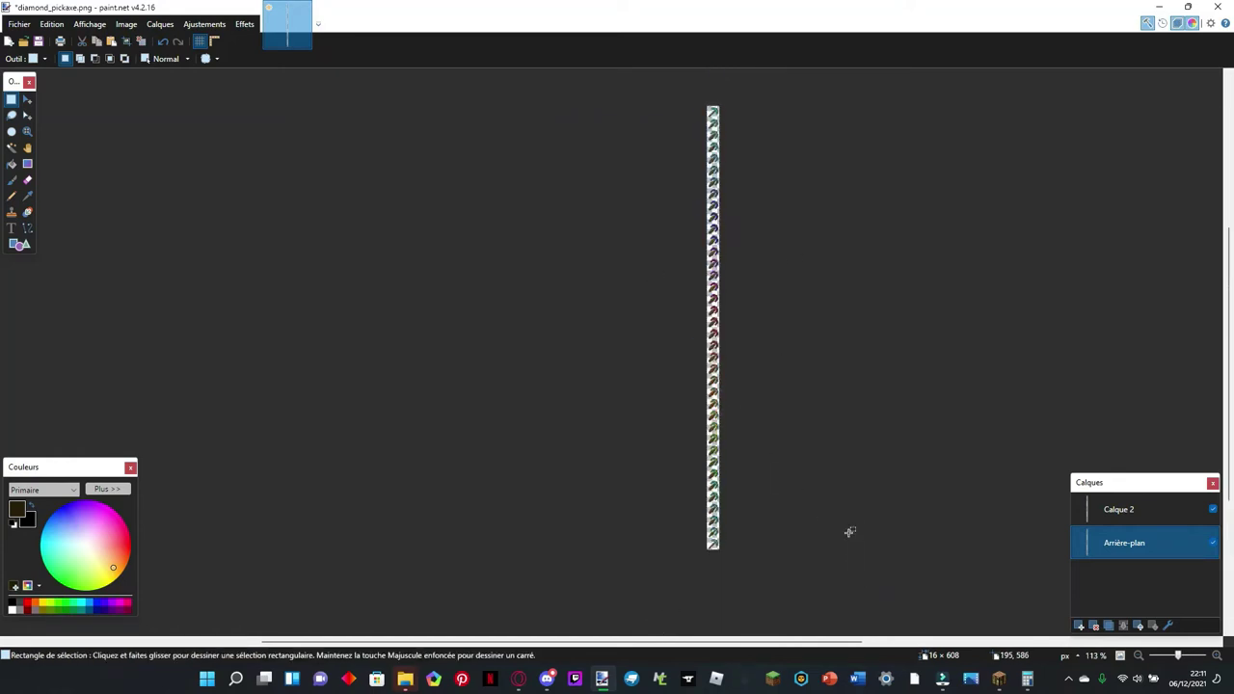
{"action": "left_click_drag", "start_coordinate": [703, 462], "coordinate": [730, 512]}
{"action": "left_click_drag", "start_coordinate": [707, 415], "coordinate": [708, 418]}
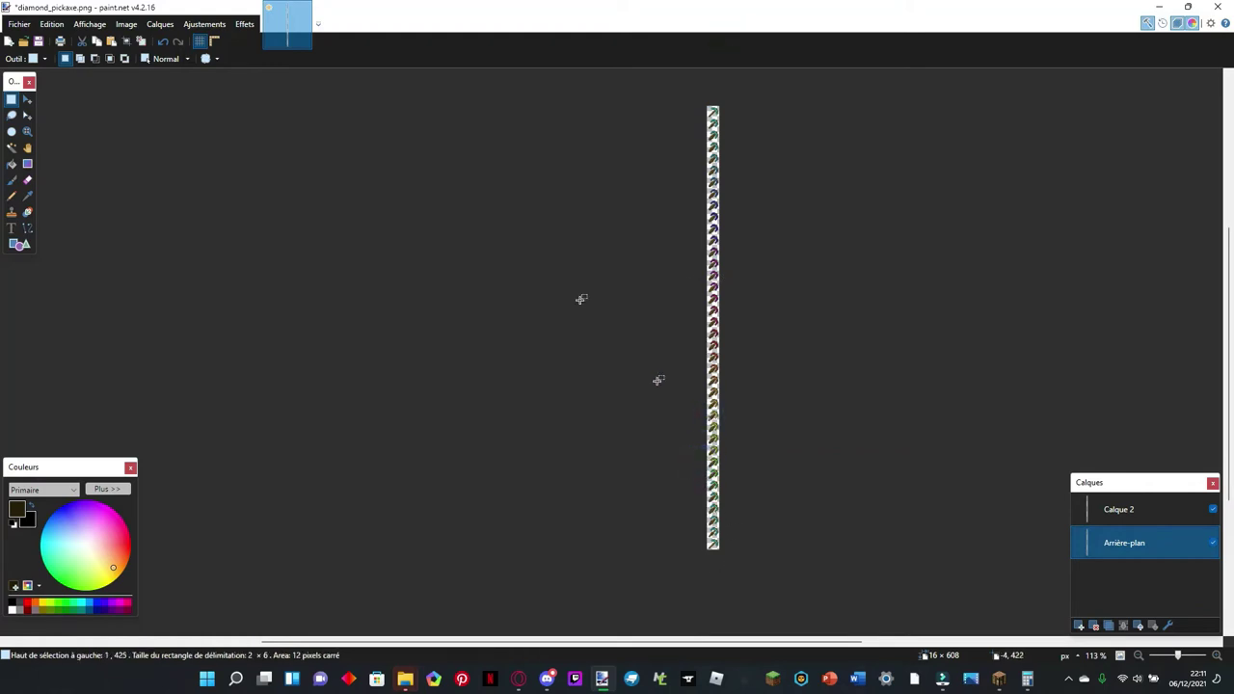
{"action": "left_click", "coordinate": [20, 24]}
{"action": "left_click", "coordinate": [19, 27]}
{"action": "left_click", "coordinate": [19, 24]}
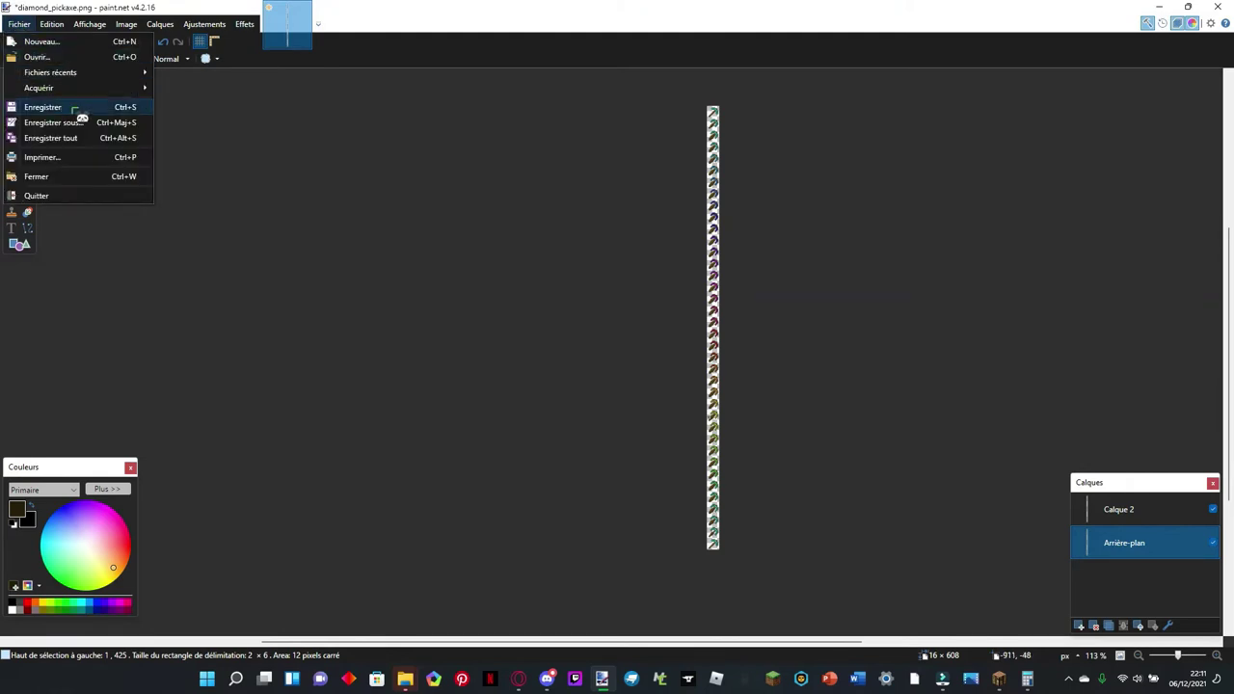
{"action": "left_click", "coordinate": [76, 109]}
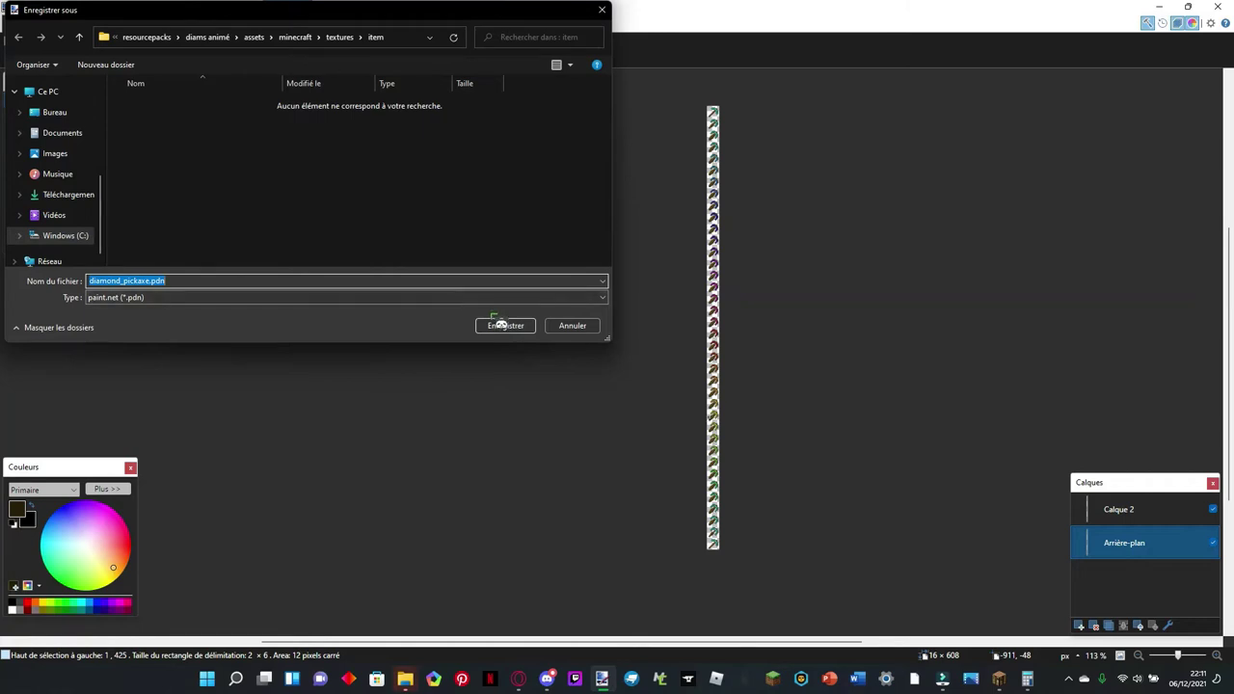
{"action": "left_click", "coordinate": [572, 326]}
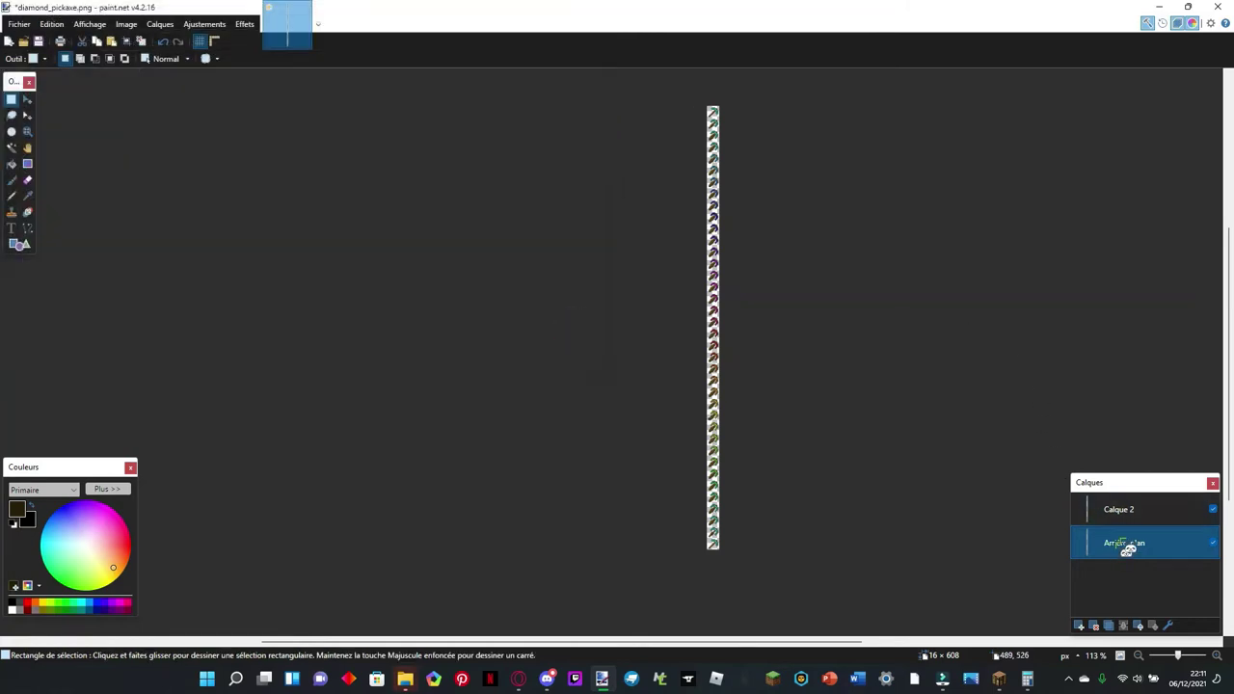
Step: Merge Calque 2 down into the background layer and save diamond_pickaxe.png with automatically detected colour depth
{"action": "left_click_drag", "start_coordinate": [1129, 546], "coordinate": [1123, 626]}
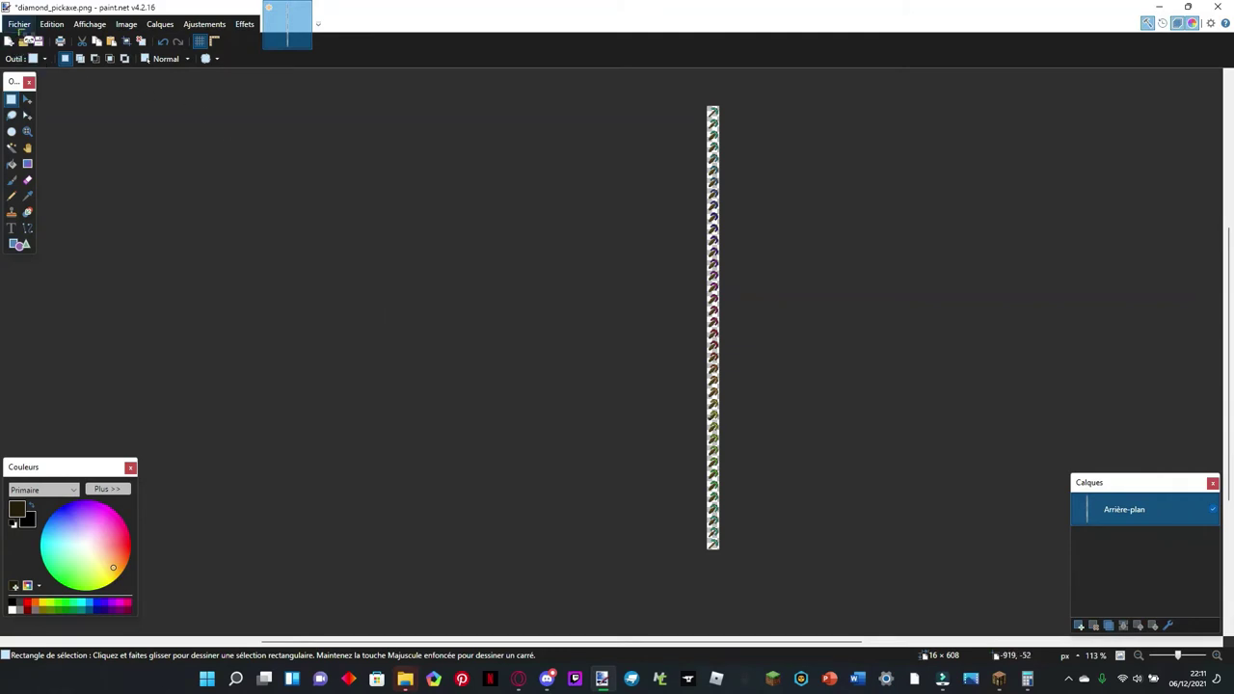
{"action": "left_click", "coordinate": [18, 25]}
{"action": "left_click", "coordinate": [67, 105]}
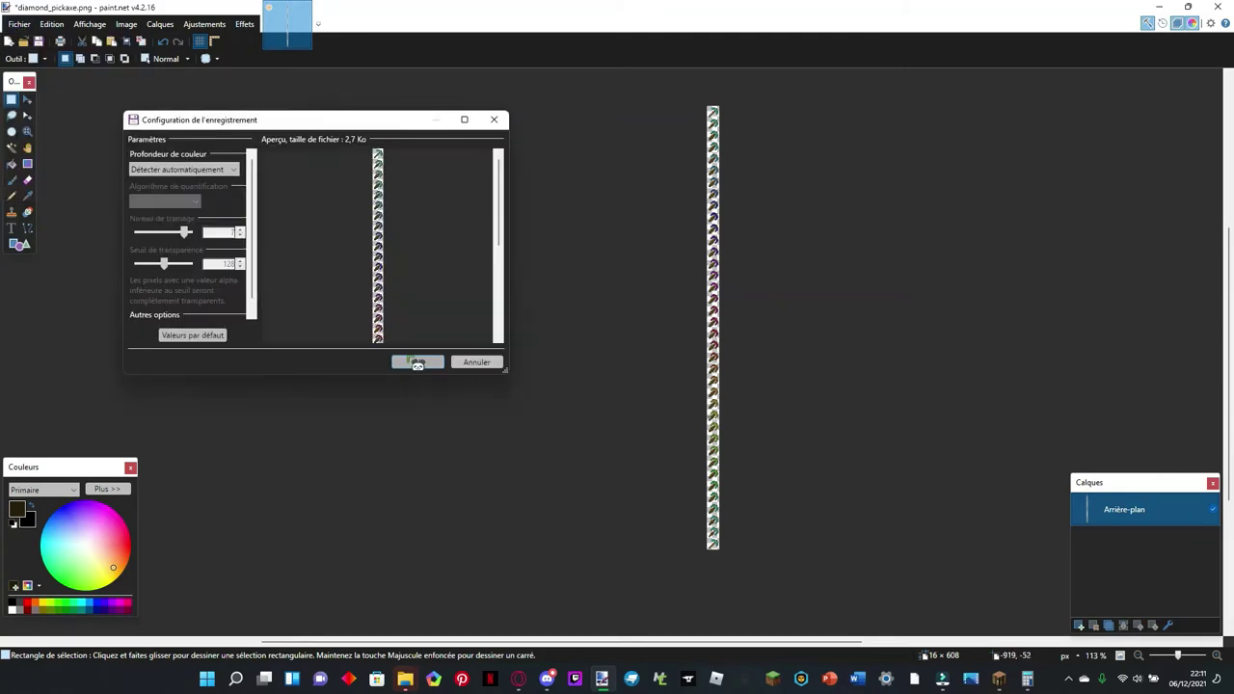
{"action": "left_click", "coordinate": [415, 360]}
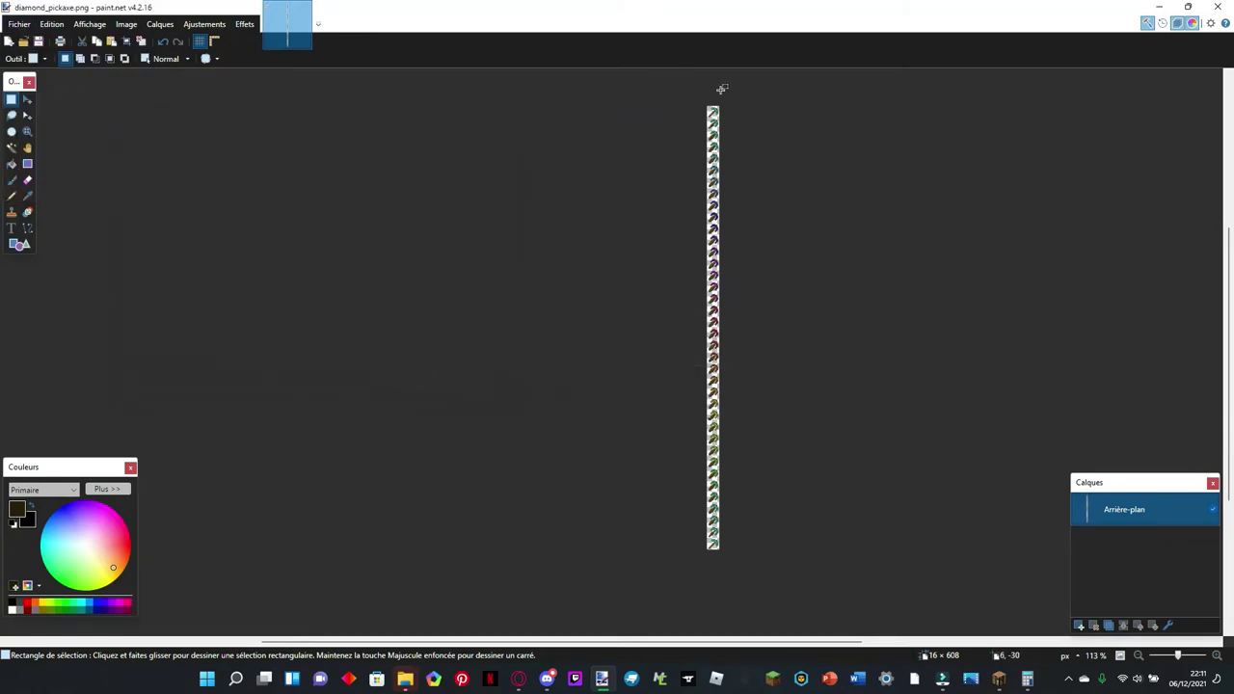
{"action": "left_click_drag", "start_coordinate": [719, 88], "coordinate": [714, 600]}
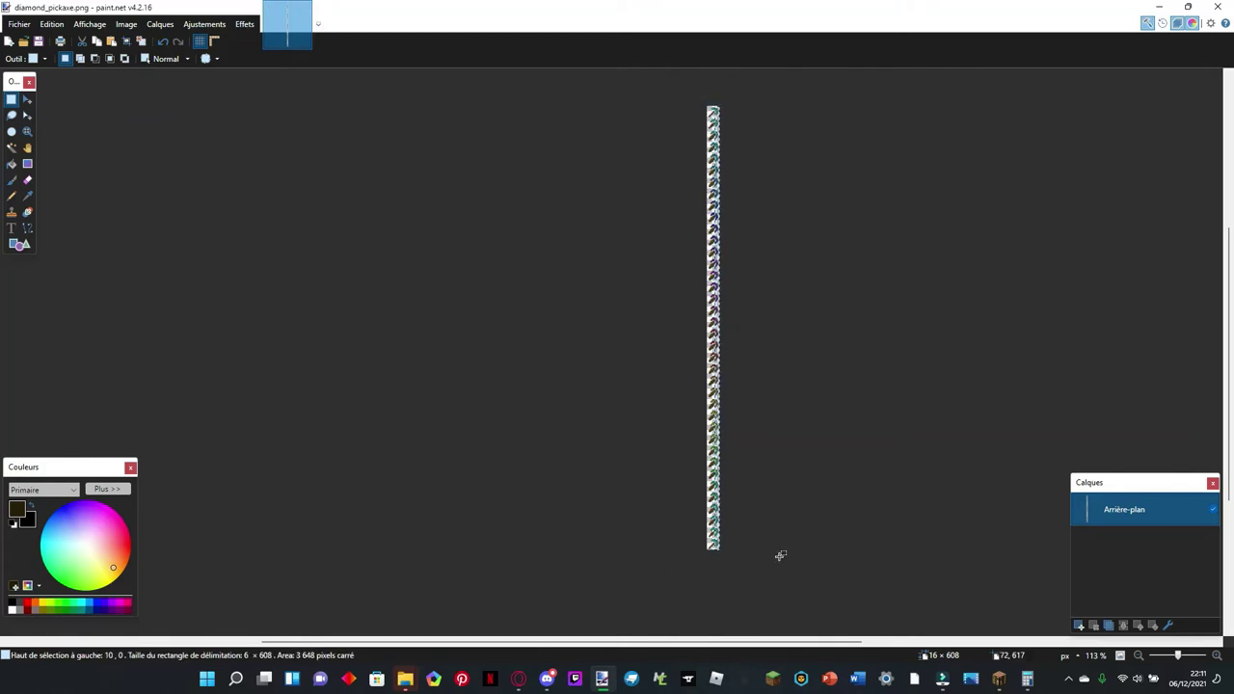
{"action": "scroll", "coordinate": [738, 554], "scroll_direction": "up", "scroll_amount": 5}
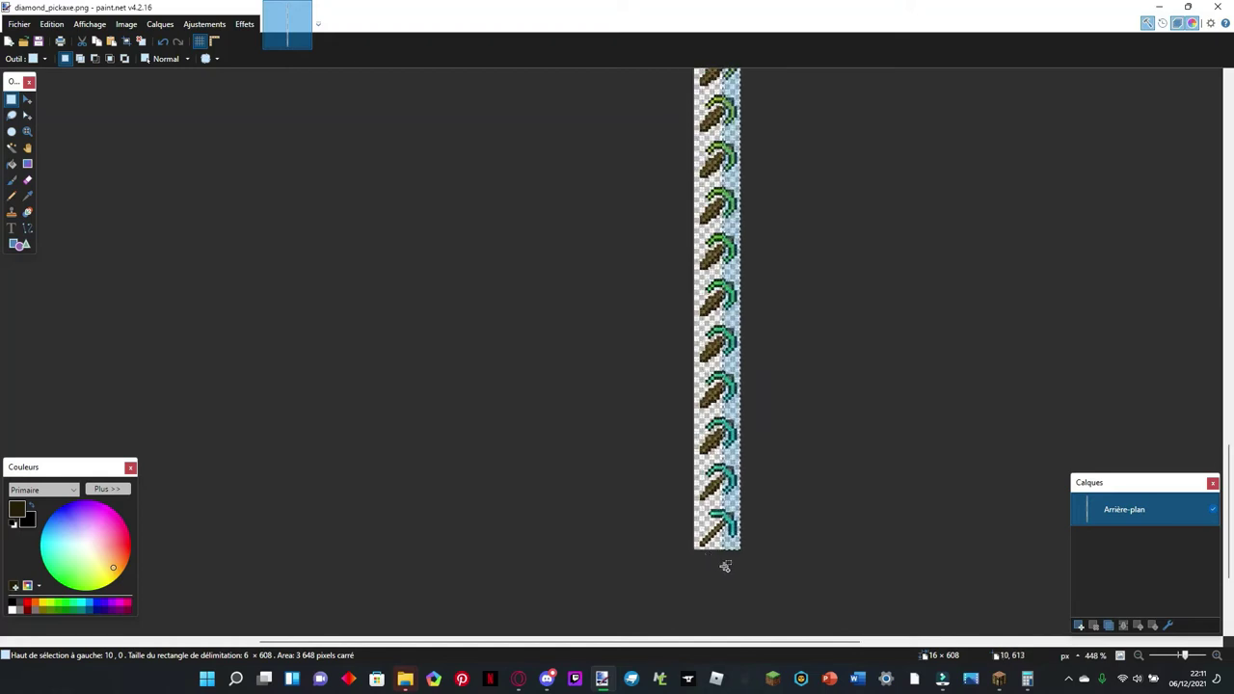
{"action": "scroll", "coordinate": [725, 566], "scroll_direction": "up", "scroll_amount": 3}
{"action": "left_click", "coordinate": [826, 518]}
{"action": "scroll", "coordinate": [772, 577], "scroll_direction": "down", "scroll_amount": 3}
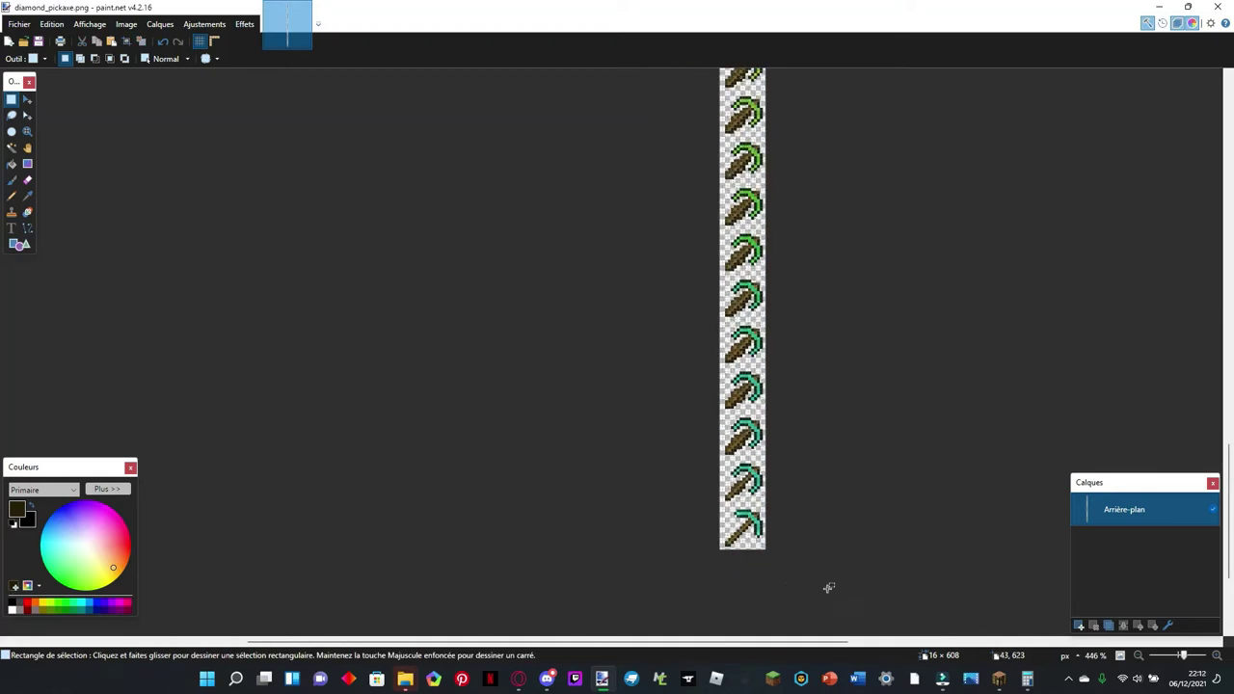
{"action": "left_click_drag", "start_coordinate": [751, 556], "coordinate": [771, 300]}
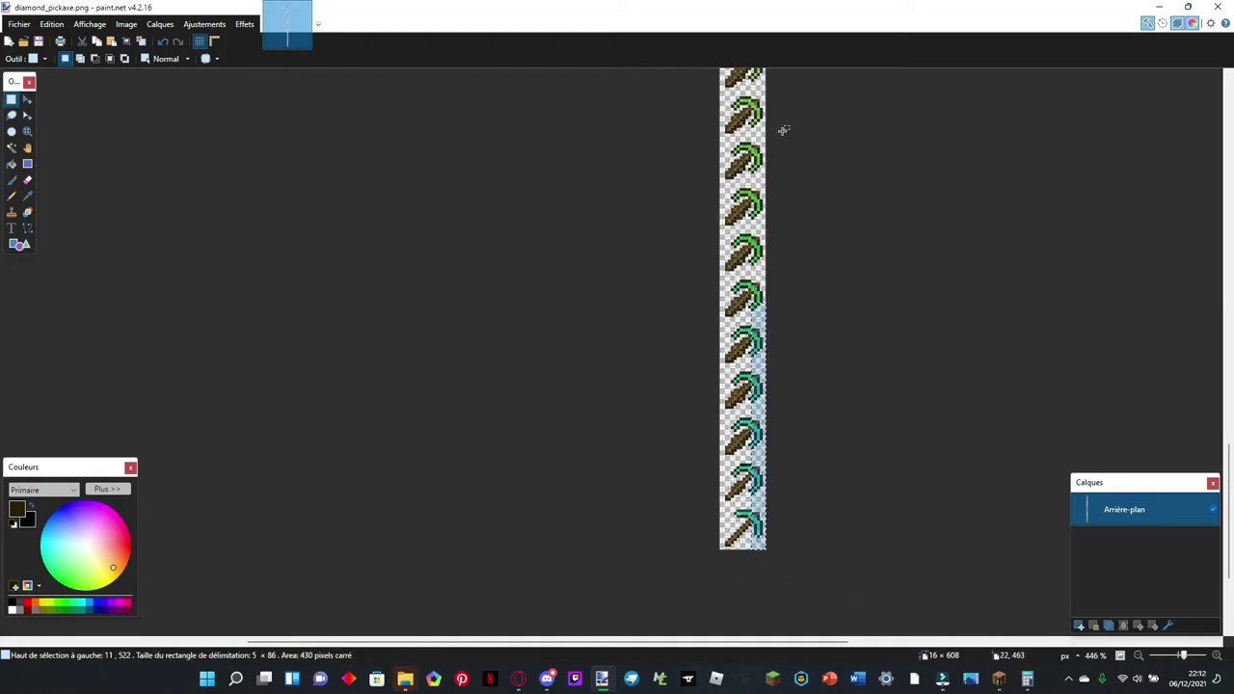
Step: Switch to the resource pack's item folder in File Explorer and close paint.net
{"action": "left_click_drag", "start_coordinate": [715, 181], "coordinate": [787, 614]}
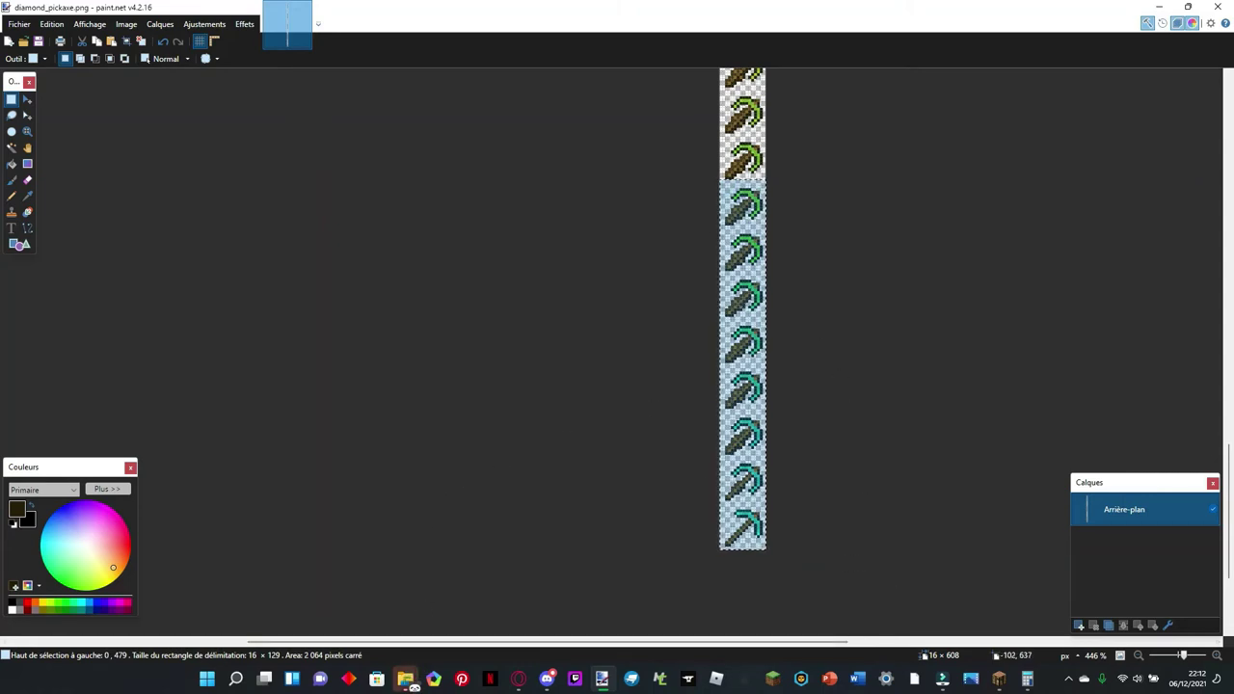
{"action": "left_click", "coordinate": [405, 679]}
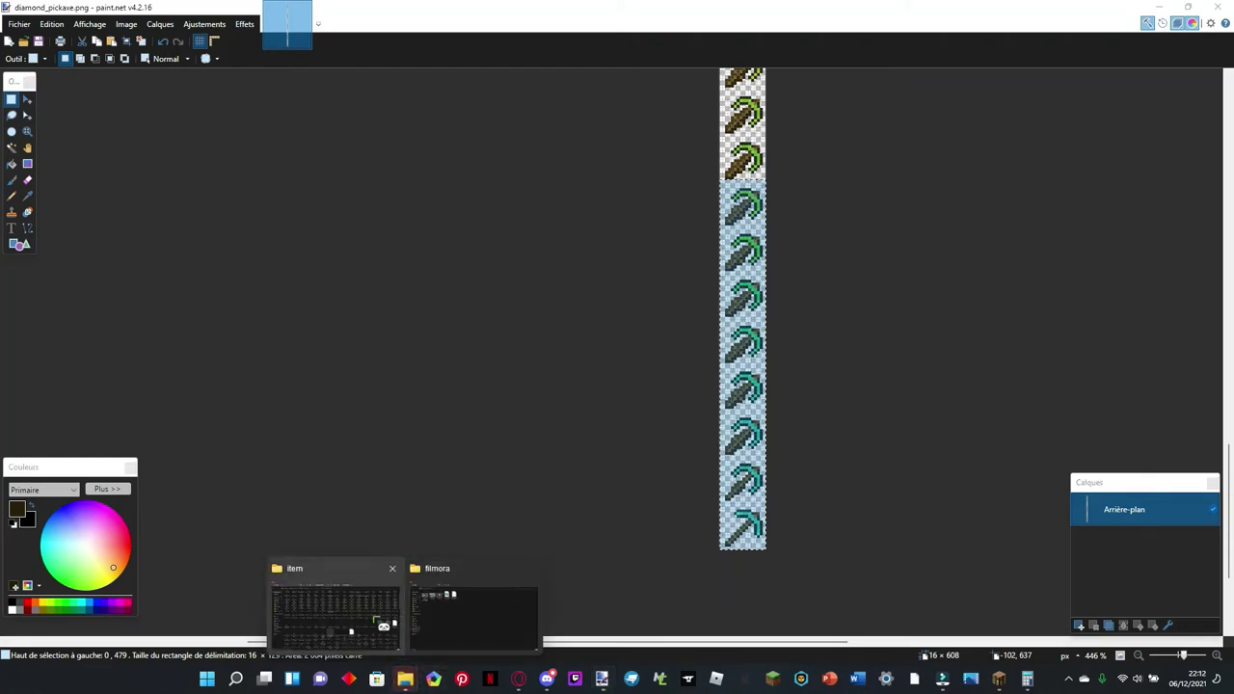
{"action": "left_click", "coordinate": [386, 623]}
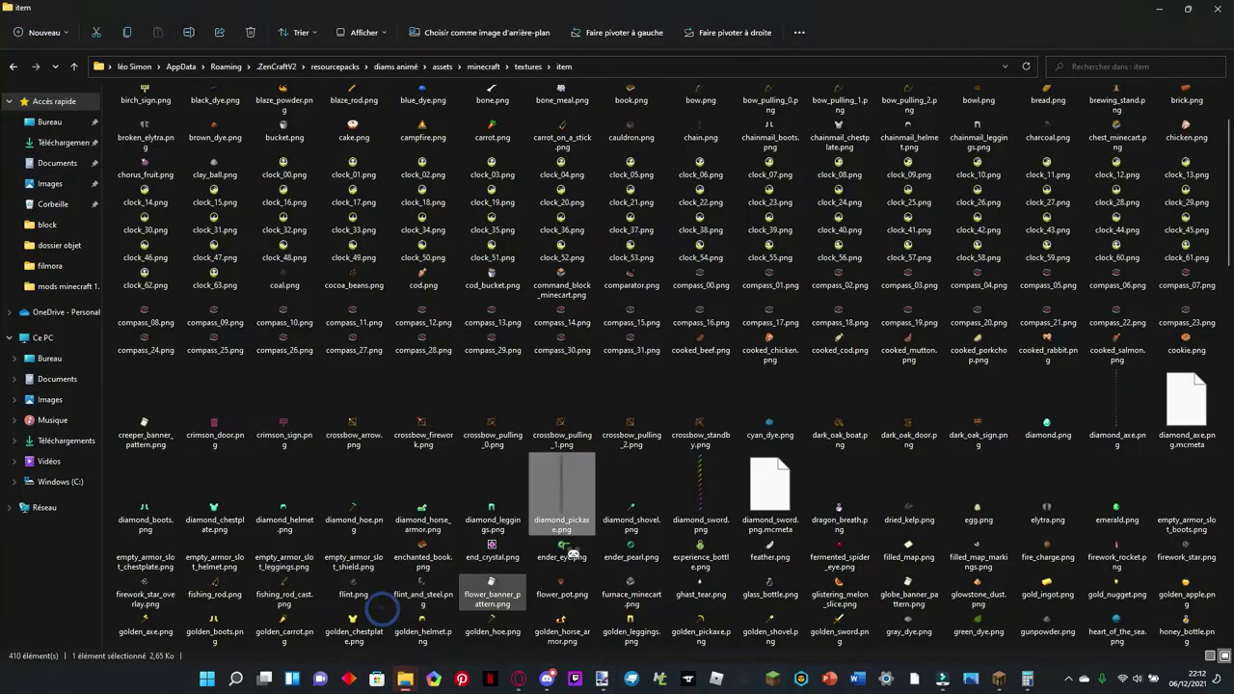
{"action": "right_click", "coordinate": [601, 678]}
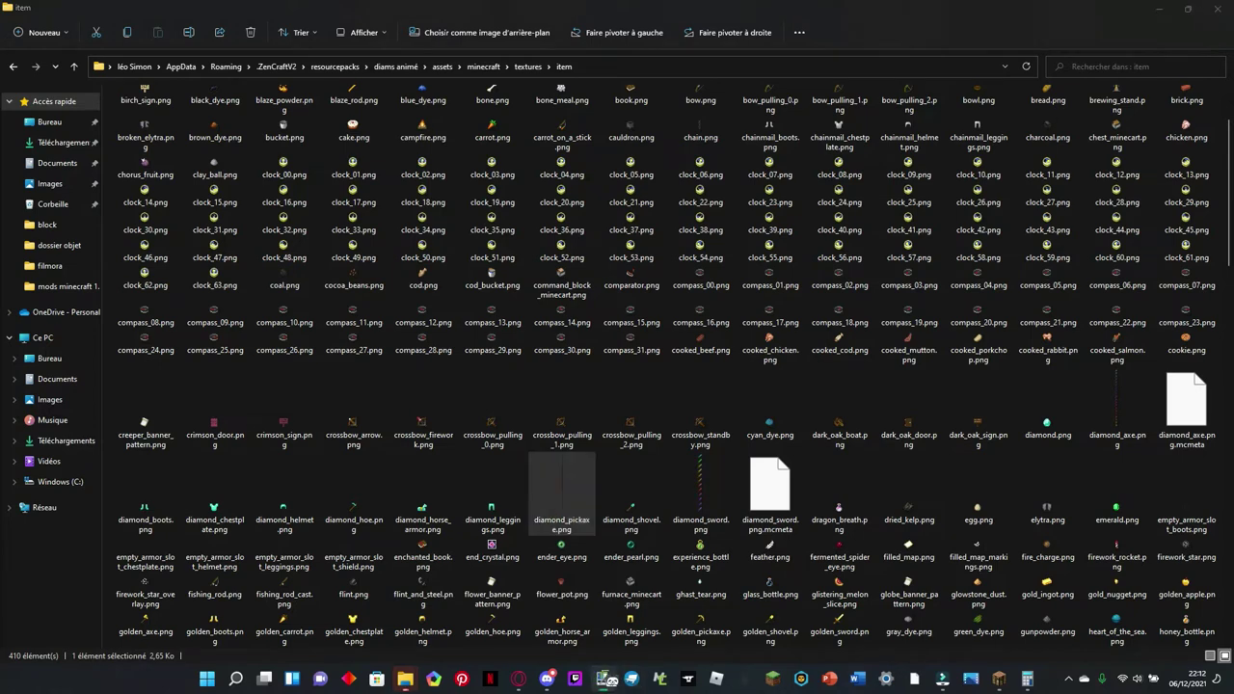
{"action": "left_click", "coordinate": [608, 643]}
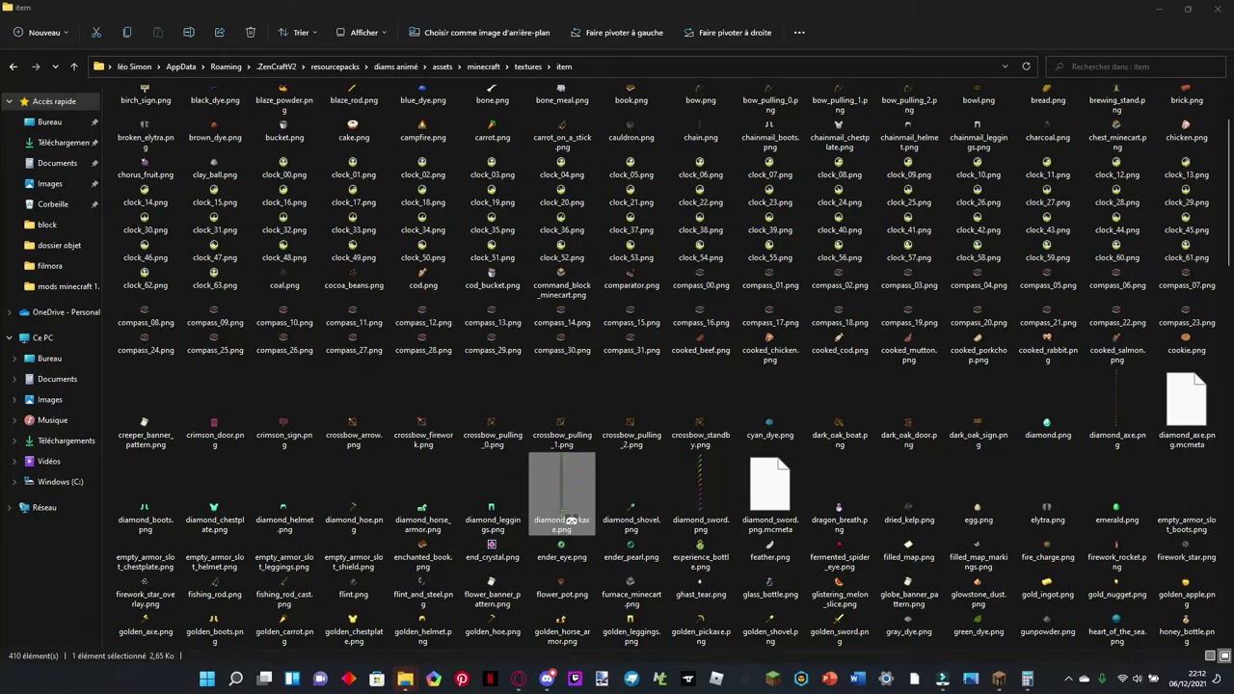
Step: Copy diamond_sword.png.mcmeta from the item folder to an empty area of the desktop, closing the calculator
{"action": "left_click", "coordinate": [562, 552]}
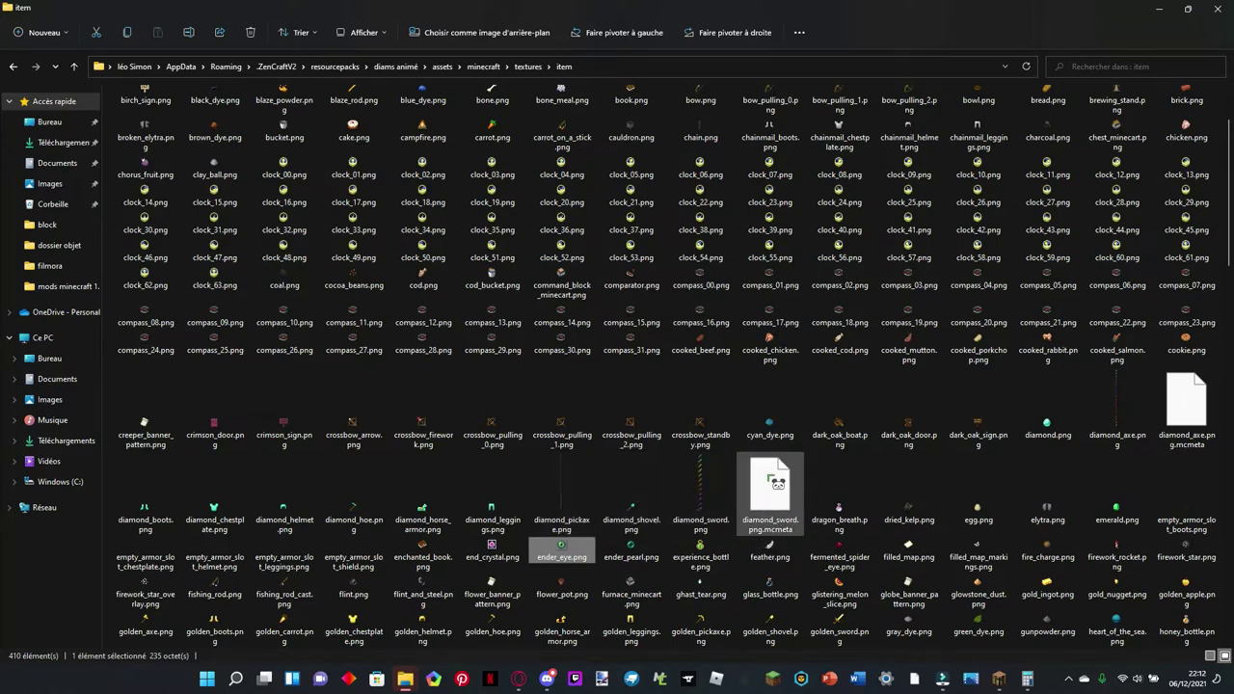
{"action": "left_click", "coordinate": [771, 525]}
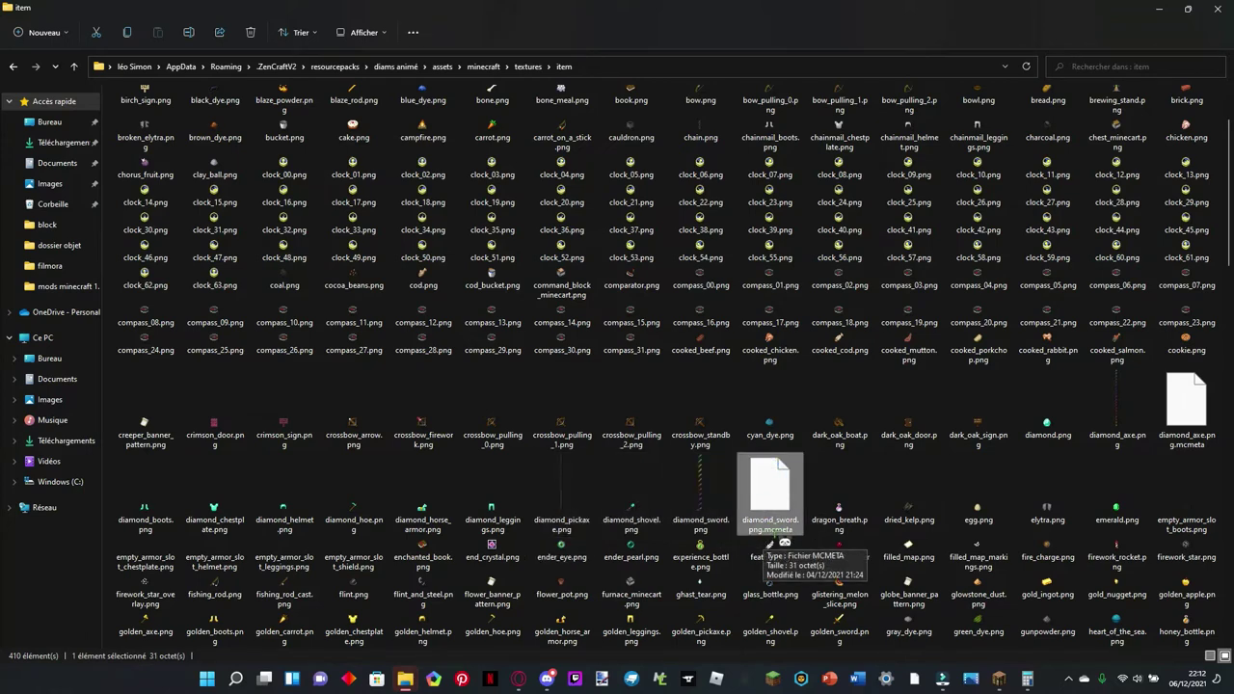
{"action": "key", "text": "ctrl+c"}
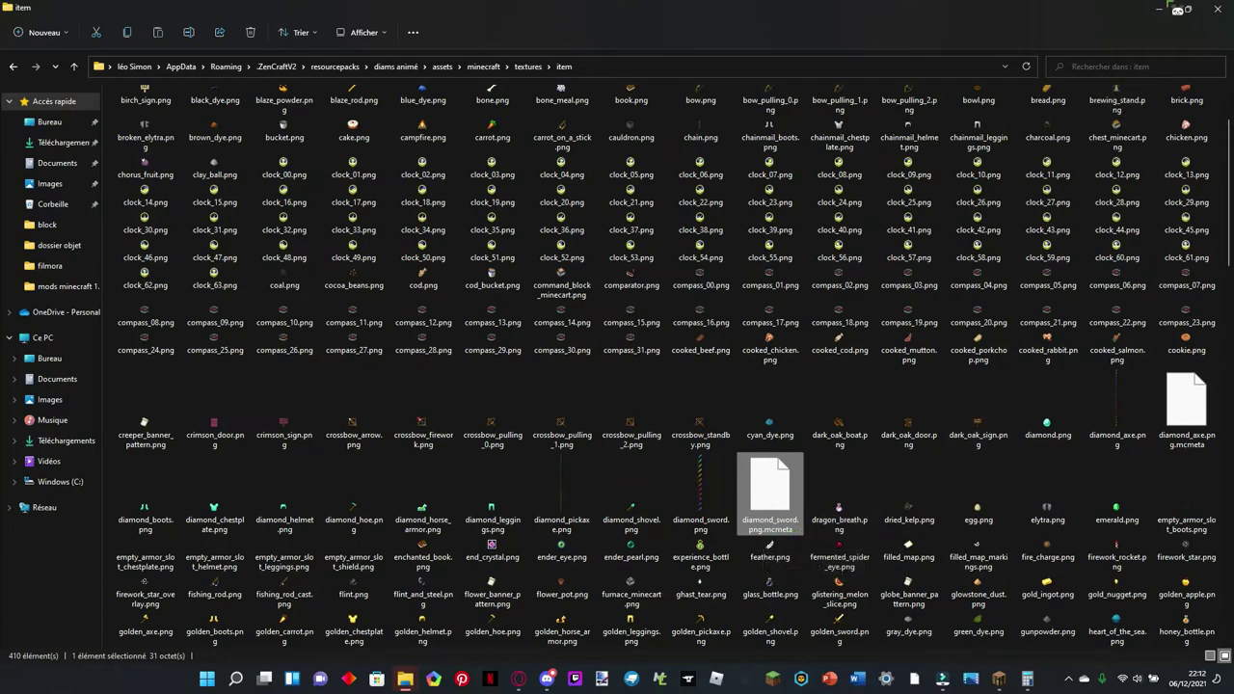
{"action": "left_click", "coordinate": [1166, 10]}
{"action": "left_click", "coordinate": [1167, 10]}
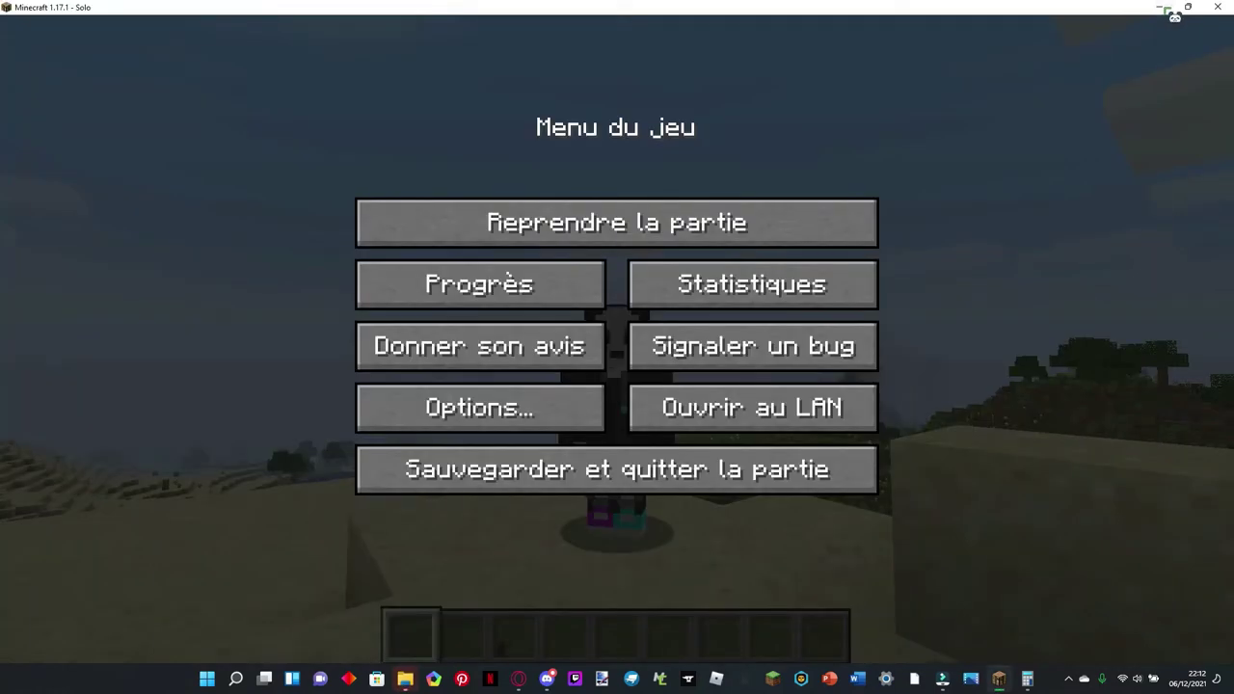
{"action": "left_click", "coordinate": [1166, 10]}
{"action": "left_click", "coordinate": [1166, 10]}
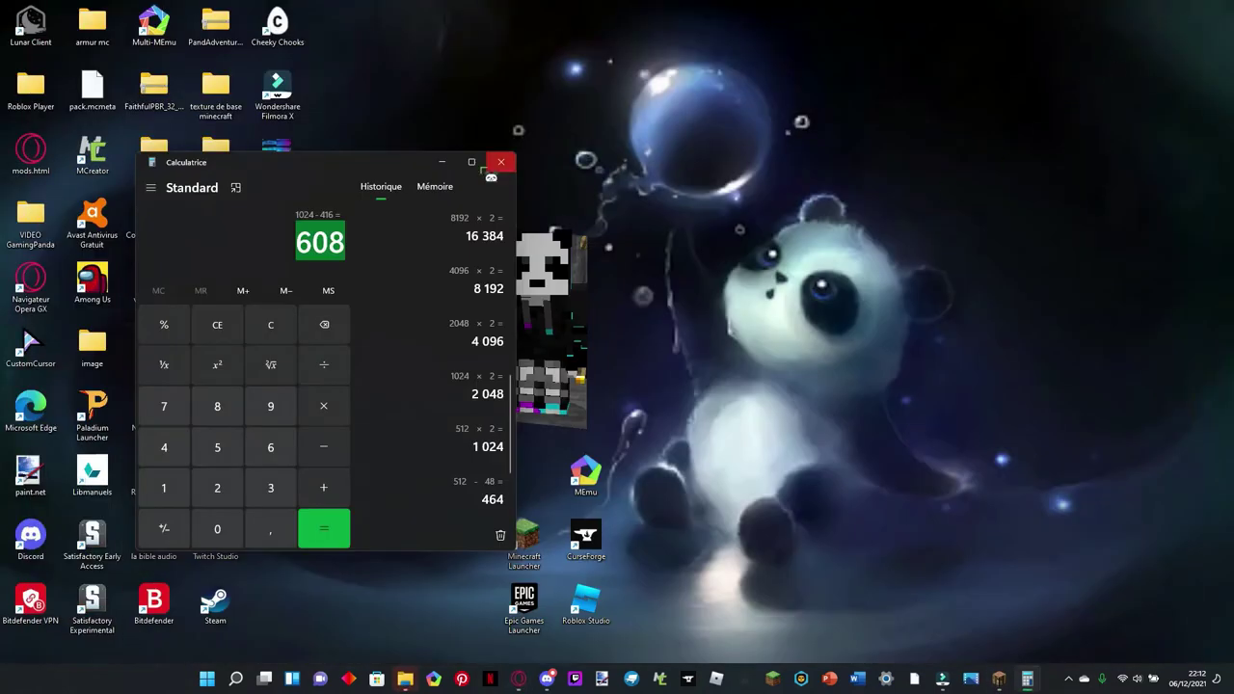
{"action": "left_click", "coordinate": [501, 162]}
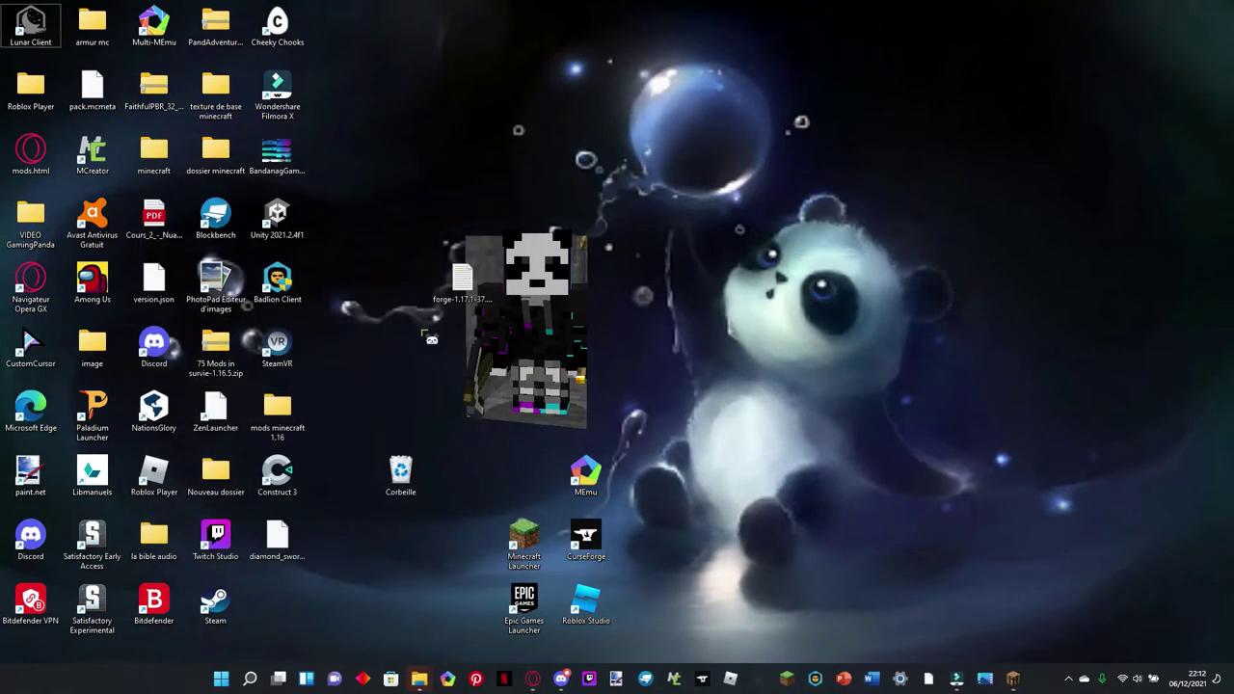
{"action": "left_click_drag", "start_coordinate": [282, 536], "coordinate": [771, 153]}
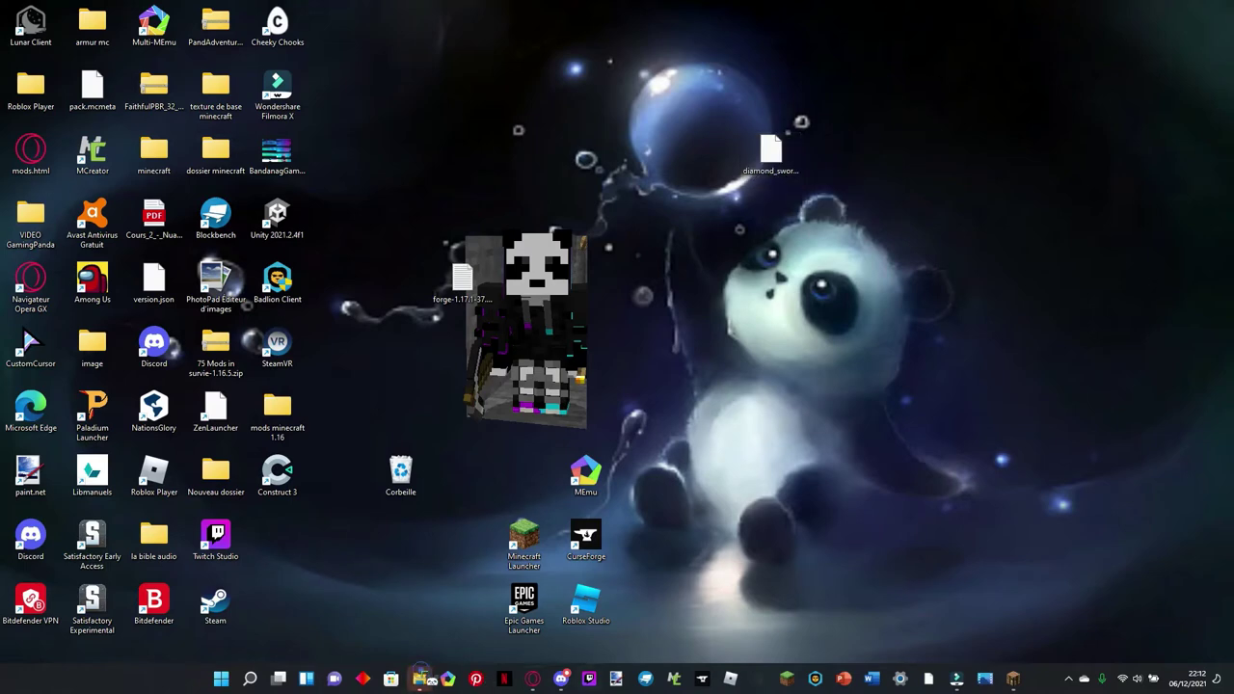
Step: Copy the full file name diamond_pickaxe.png from the texture in the item folder
{"action": "left_click", "coordinate": [419, 679]}
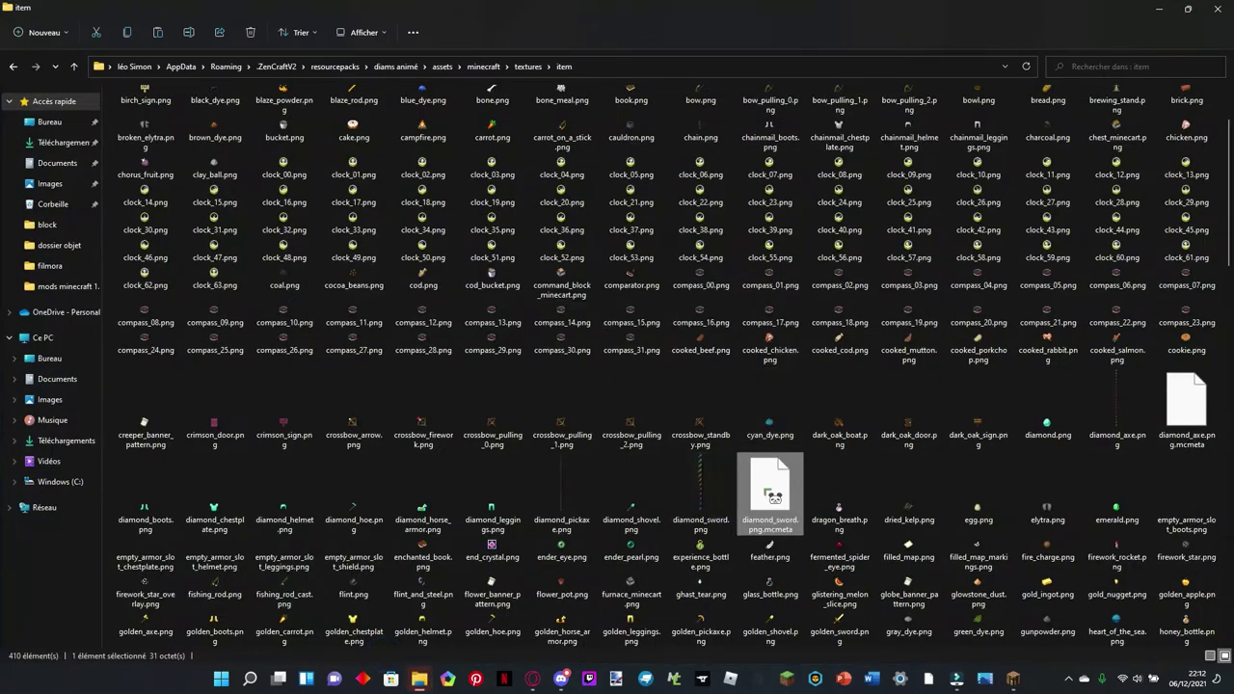
{"action": "right_click", "coordinate": [569, 493]}
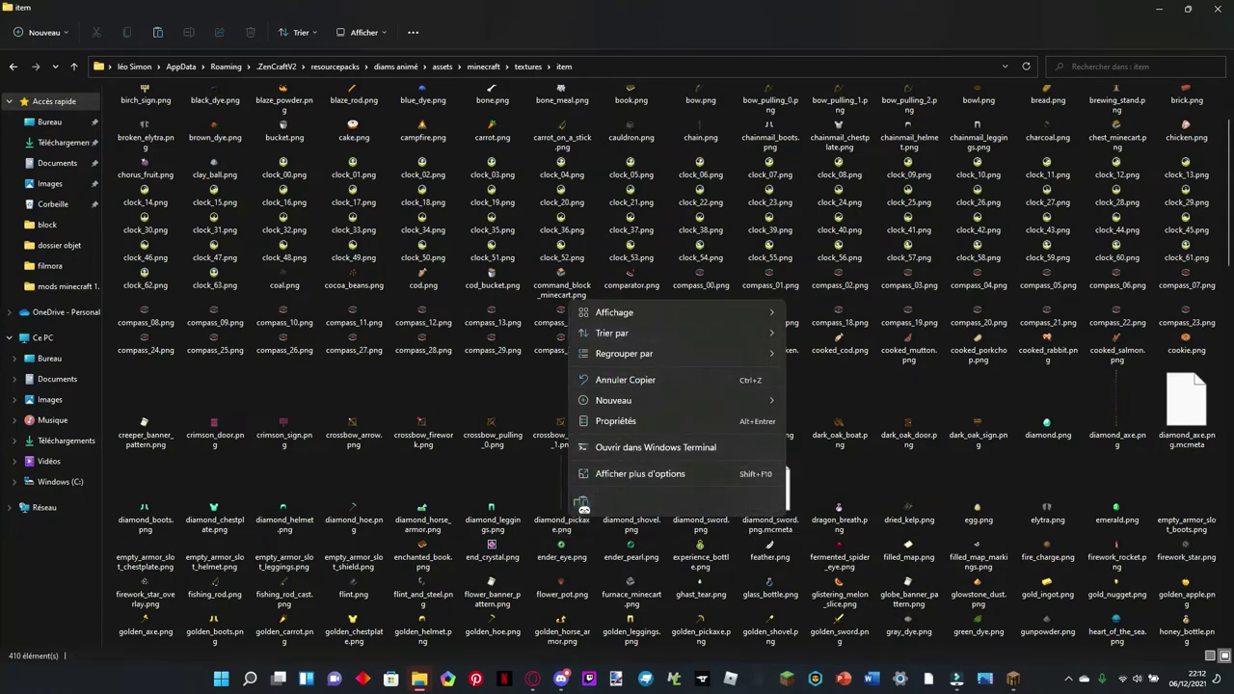
{"action": "left_click", "coordinate": [582, 503]}
{"action": "right_click", "coordinate": [564, 497]}
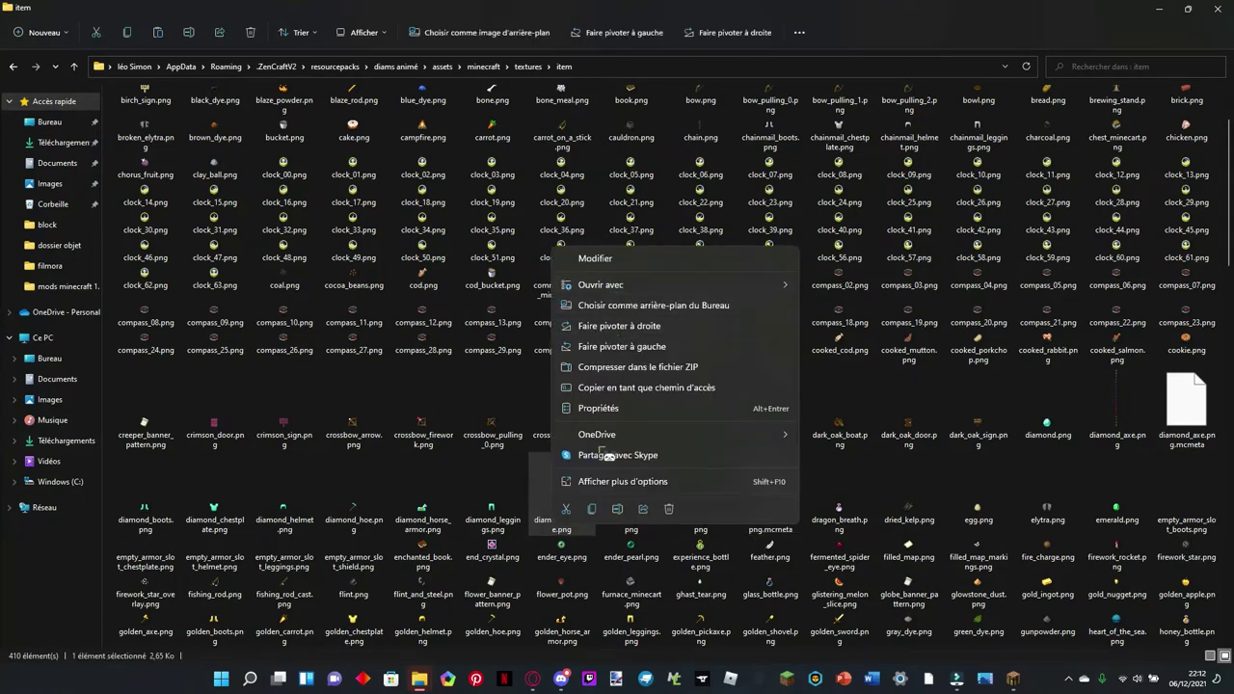
{"action": "left_click", "coordinate": [617, 509]}
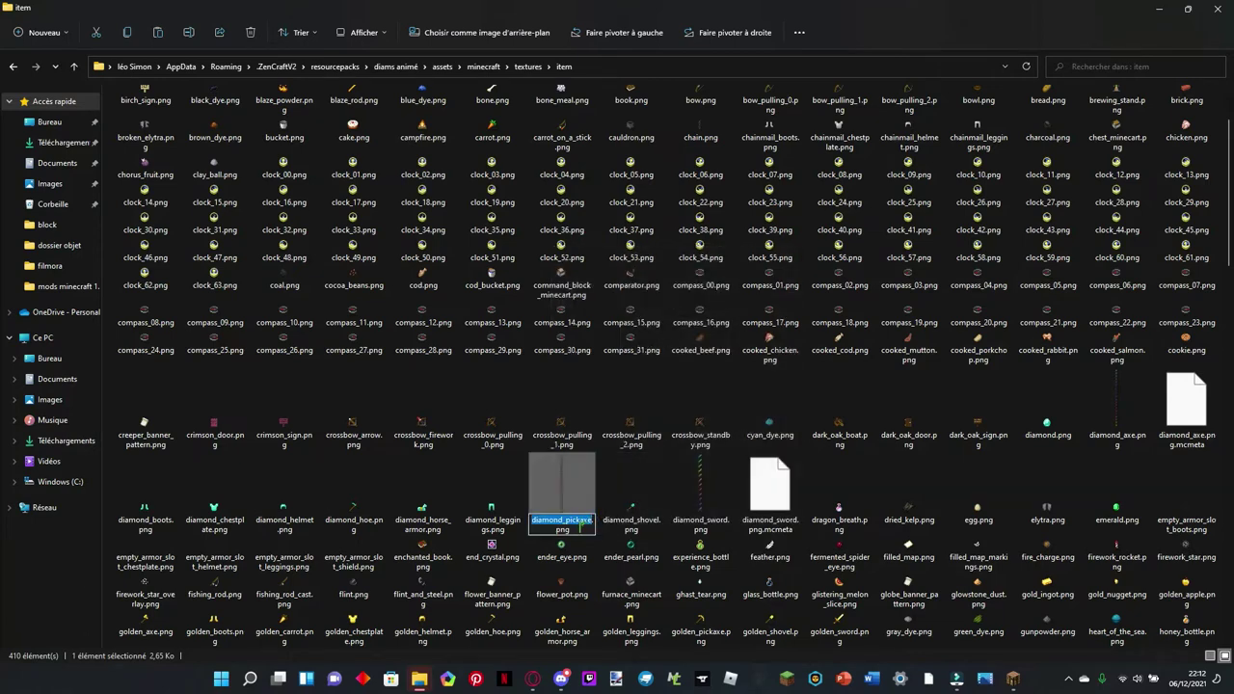
{"action": "key", "text": "ctrl+a"}
Step: Rename the desktop copy of the sword's mcmeta file as diamond_pickaxe.png.mcmeta
{"action": "left_click", "coordinate": [1154, 11]}
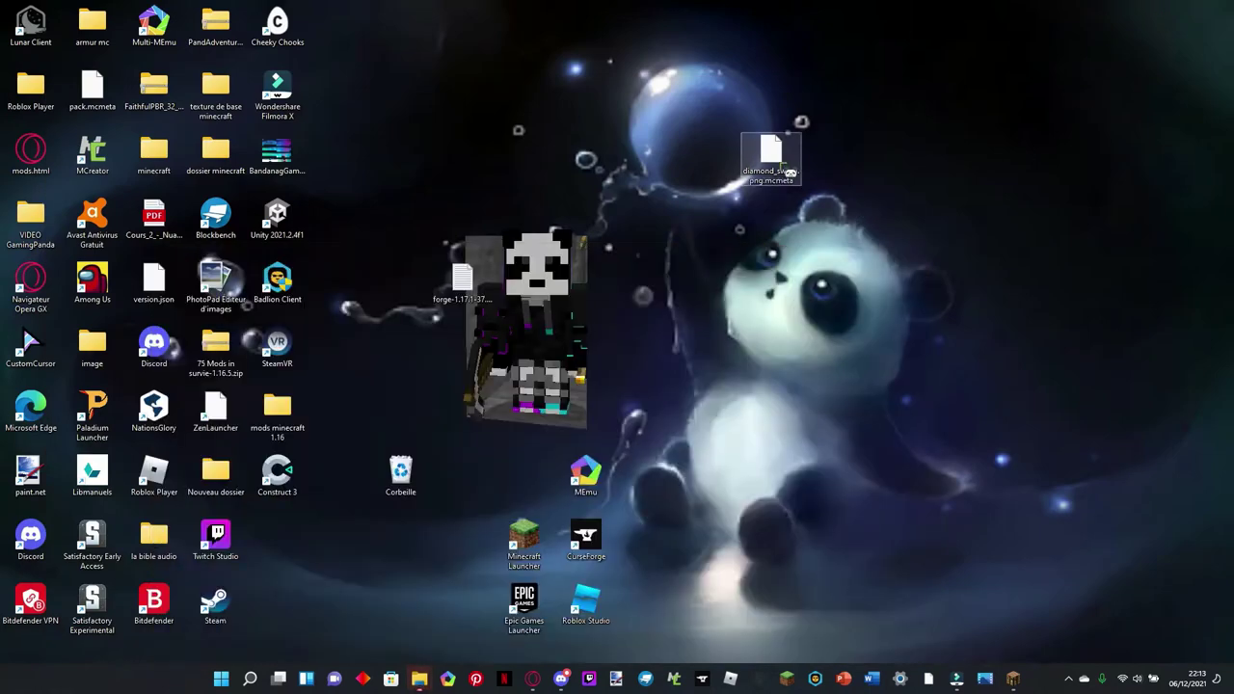
{"action": "right_click", "coordinate": [771, 159]}
{"action": "left_click", "coordinate": [849, 183]}
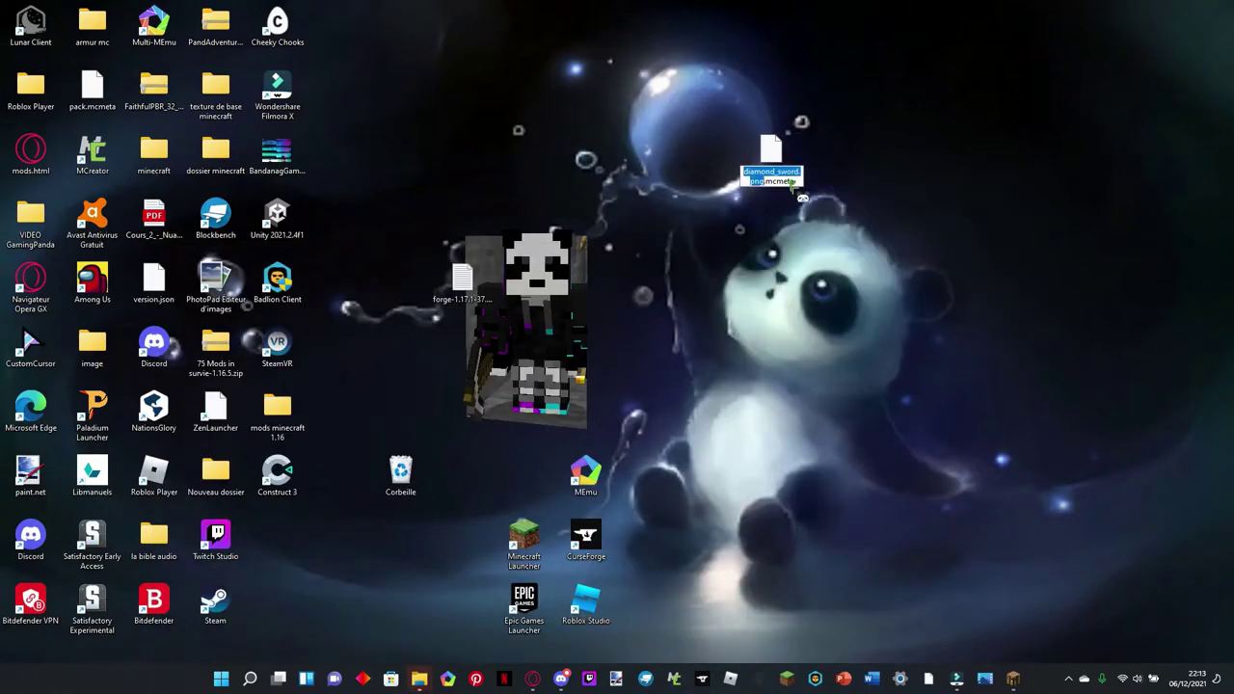
{"action": "key", "text": "ctrl+v"}
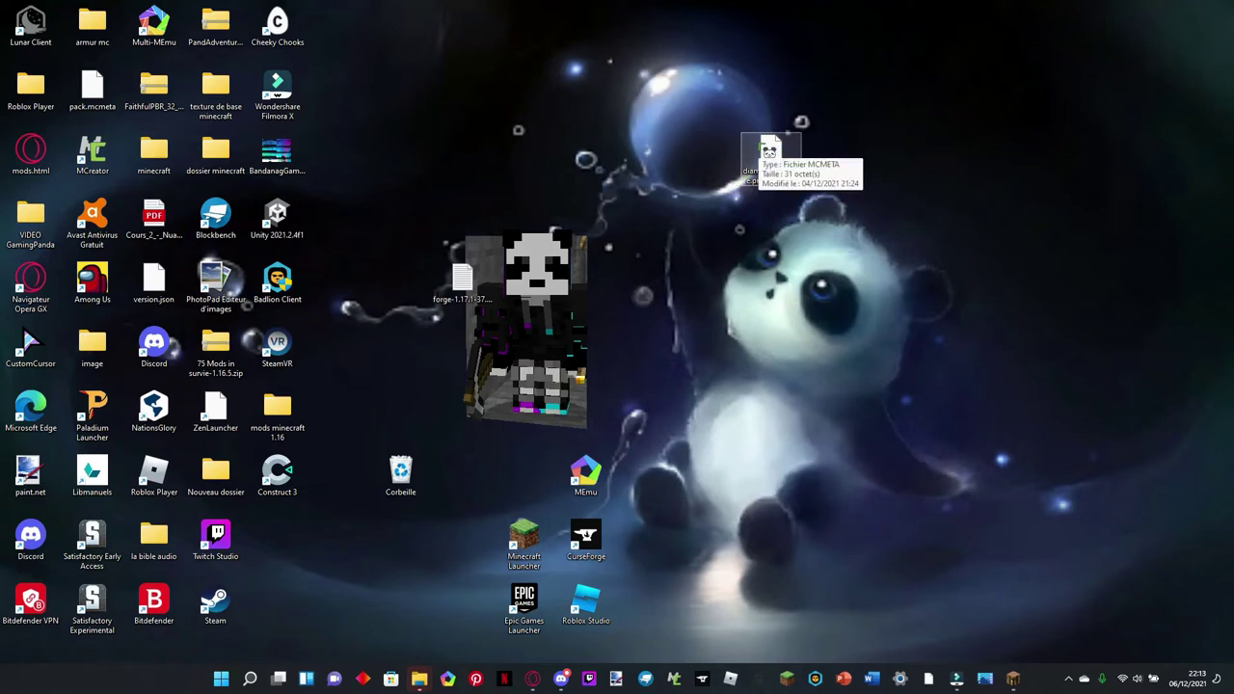
Step: Open diamond_pickaxe.png.mcmeta from the desktop in Bloc-notes
{"action": "double_click", "coordinate": [771, 148]}
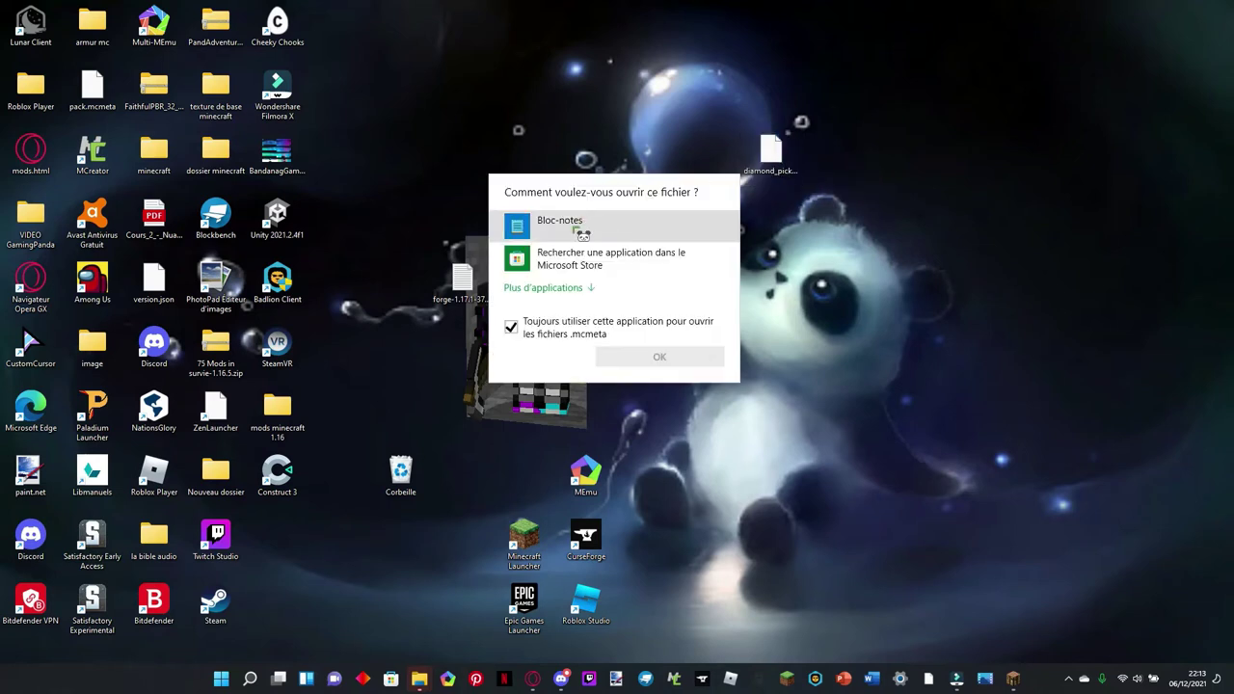
{"action": "left_click", "coordinate": [562, 233]}
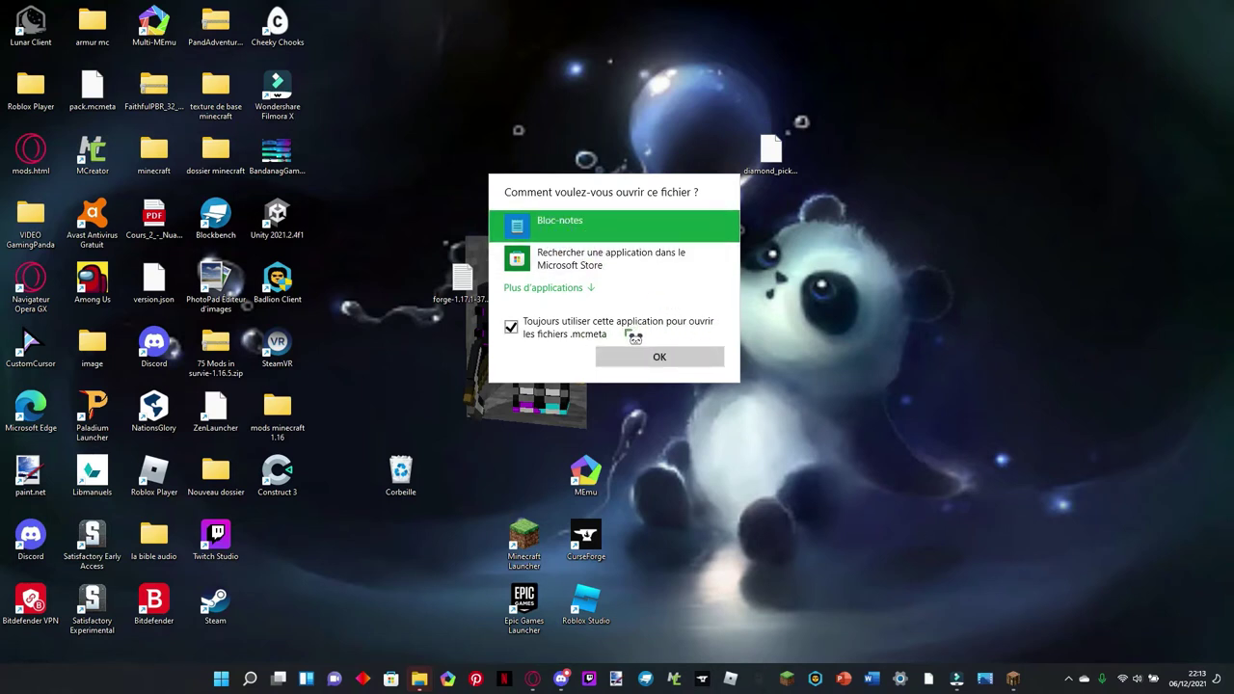
{"action": "left_click", "coordinate": [595, 335]}
{"action": "left_click", "coordinate": [699, 356]}
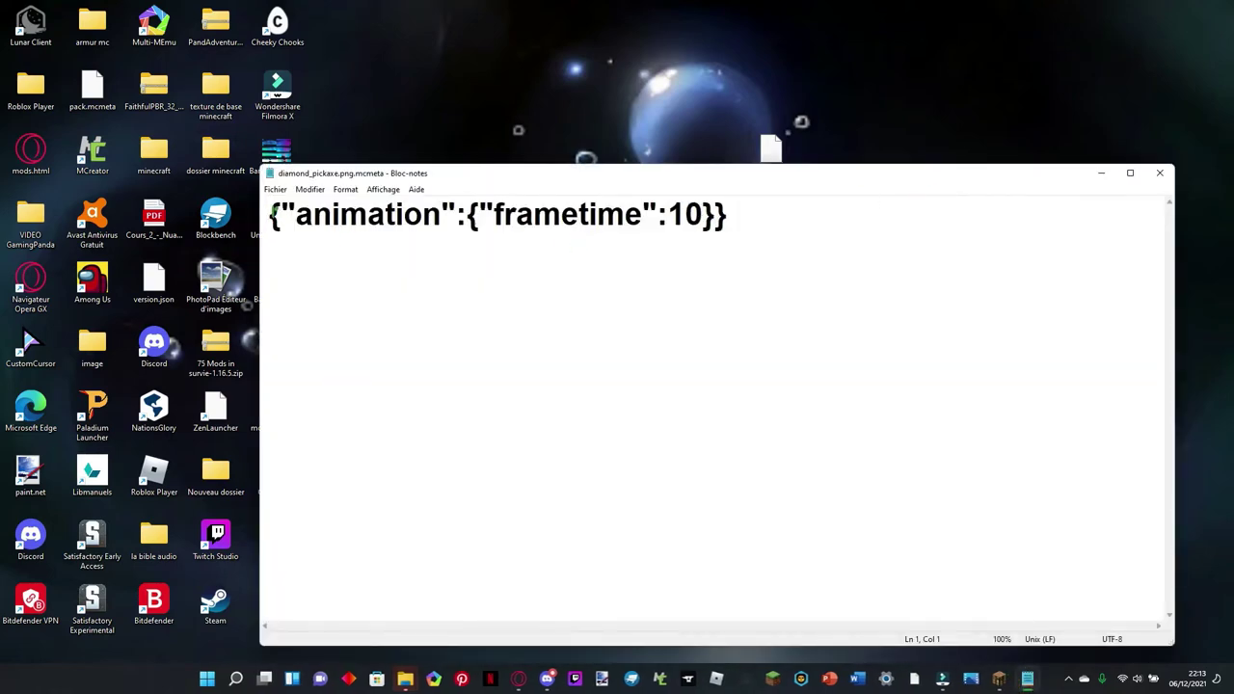
Step: Examine the animation line and its frametime setting in the mcmeta file
{"action": "left_click_drag", "start_coordinate": [273, 212], "coordinate": [864, 214]}
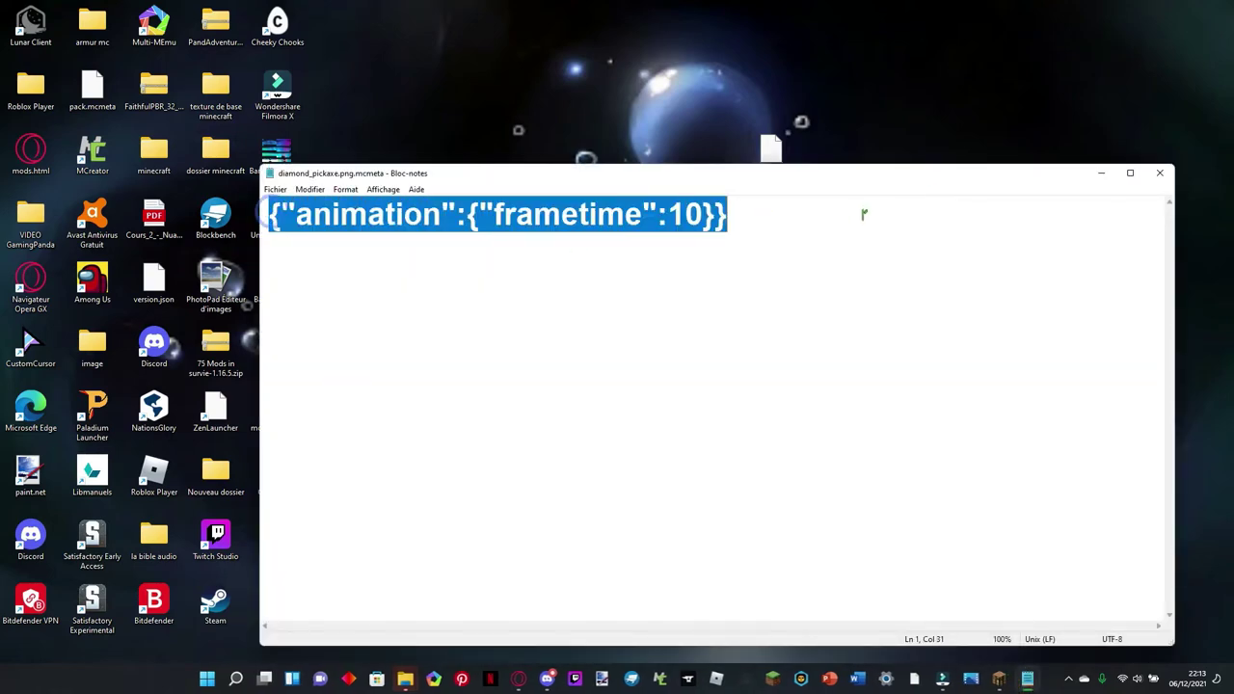
{"action": "left_click", "coordinate": [482, 222]}
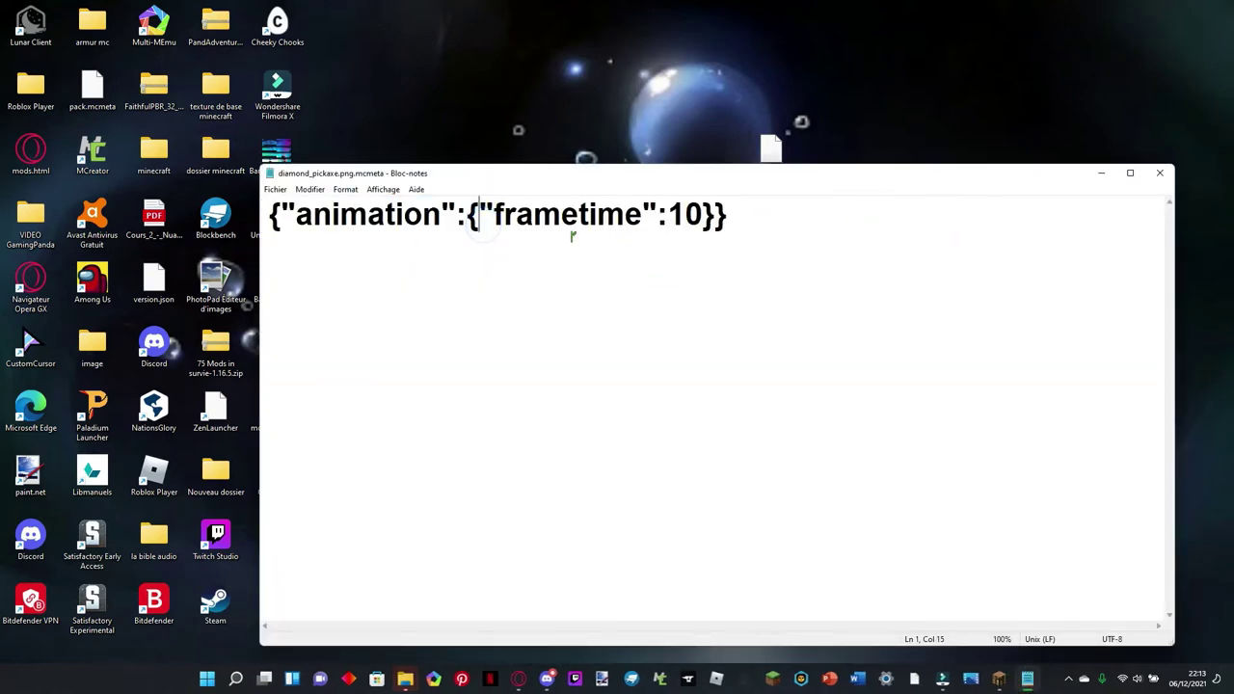
{"action": "left_click_drag", "start_coordinate": [481, 205], "coordinate": [297, 212]}
{"action": "left_click", "coordinate": [768, 216]}
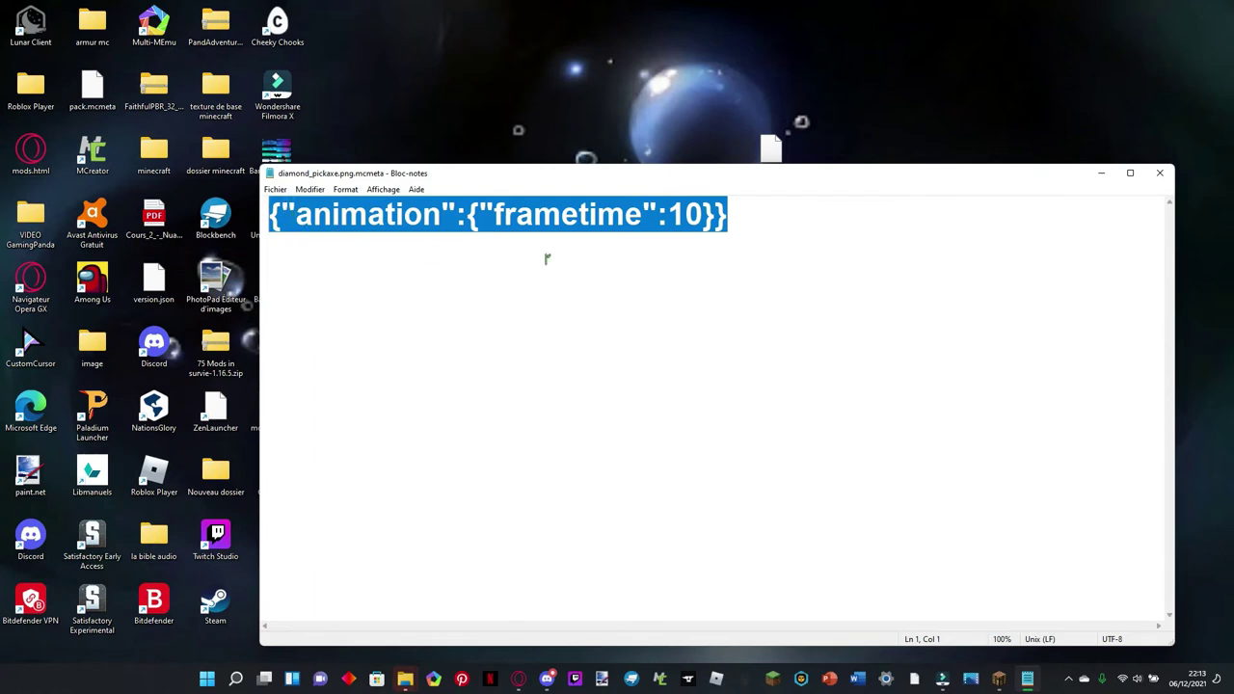
{"action": "left_click", "coordinate": [793, 245]}
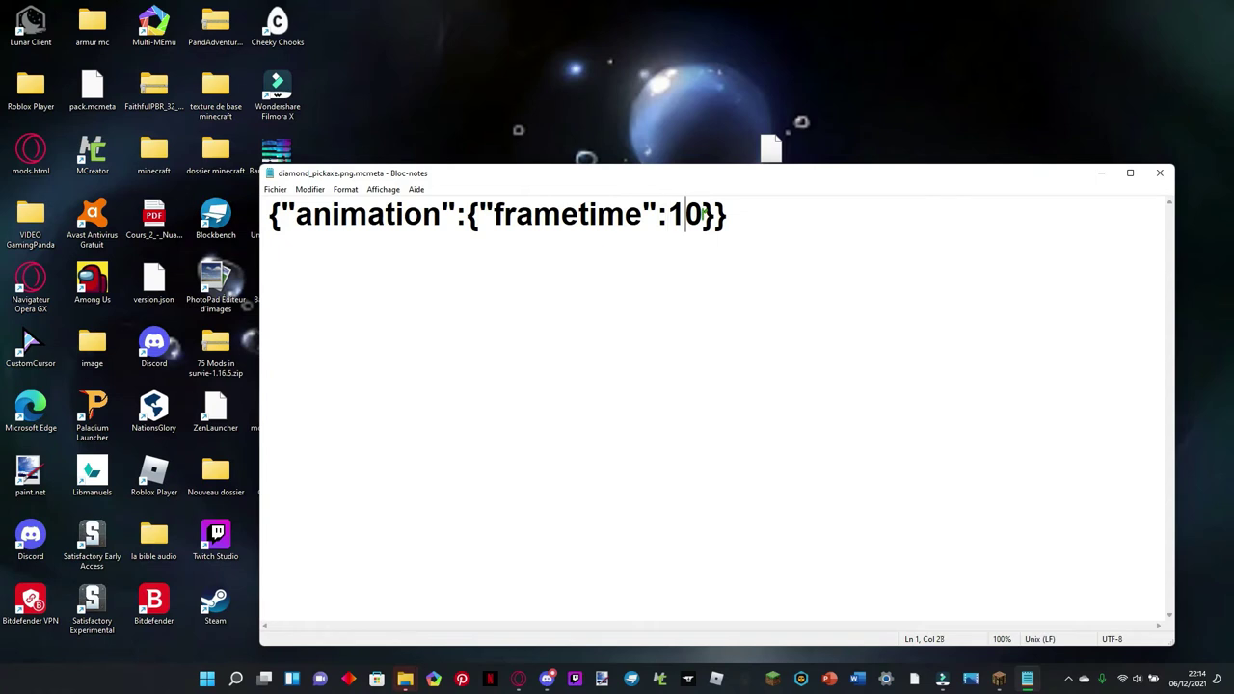
Step: Try frametime values of 100 and 5 in the animation line
{"action": "key", "text": "BackSpace"}
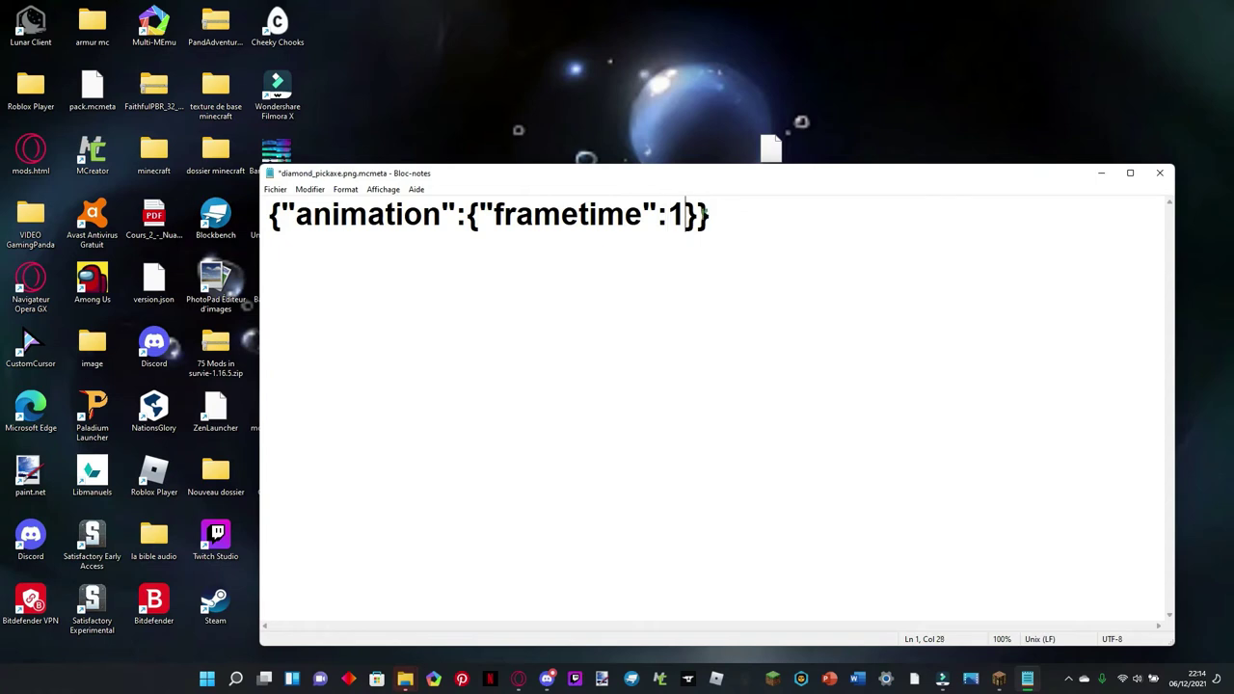
{"action": "type", "text": "0"}
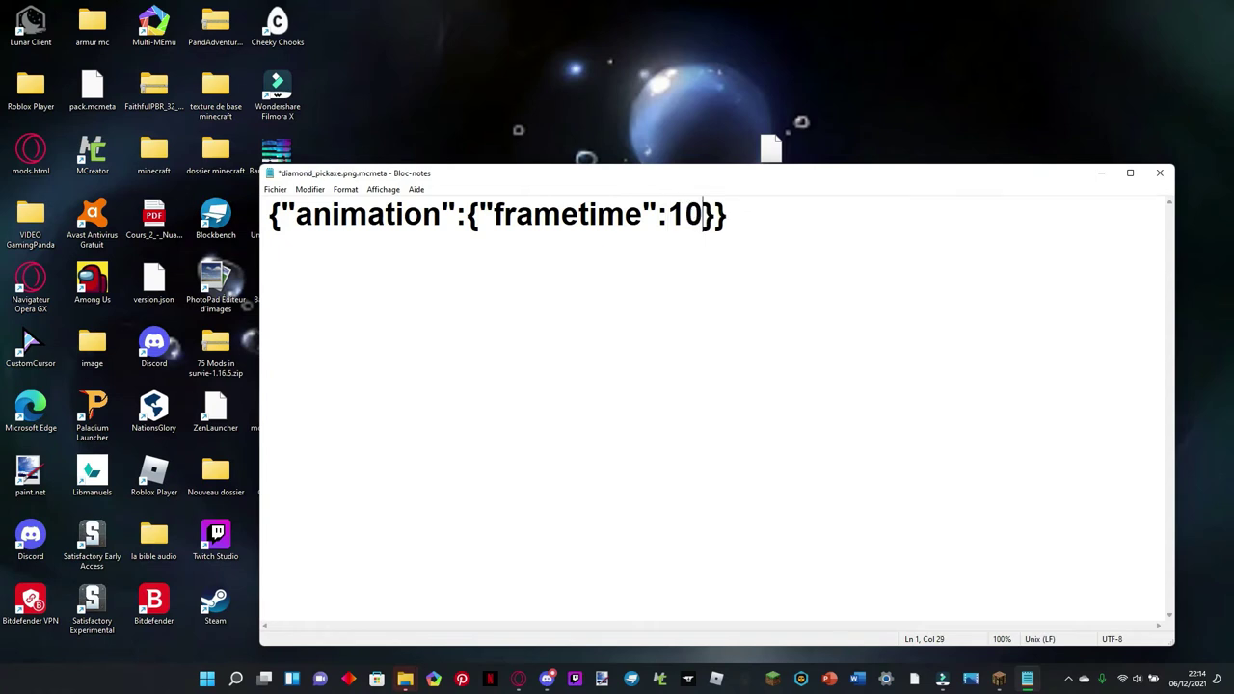
{"action": "type", "text": "0"}
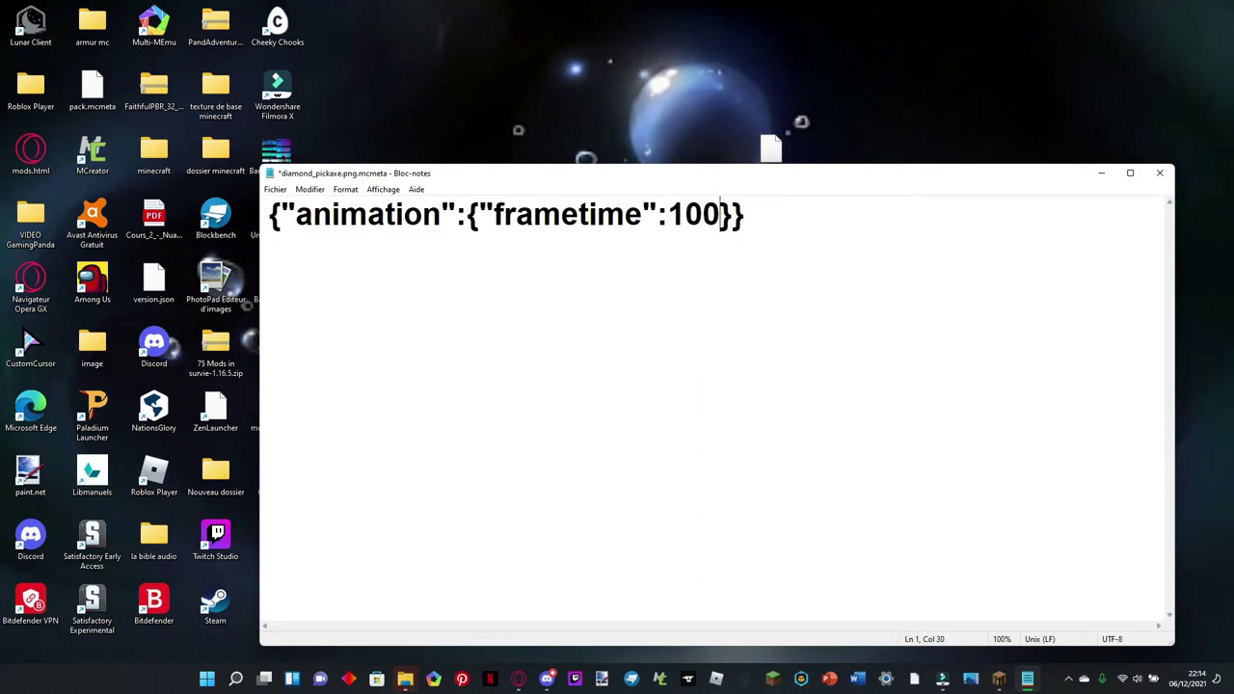
{"action": "key", "text": "BackSpace"}
{"action": "type", "text": "2"}
{"action": "key", "text": "BackSpace"}
{"action": "key", "text": "BackSpace"}
{"action": "key", "text": "BackSpace"}
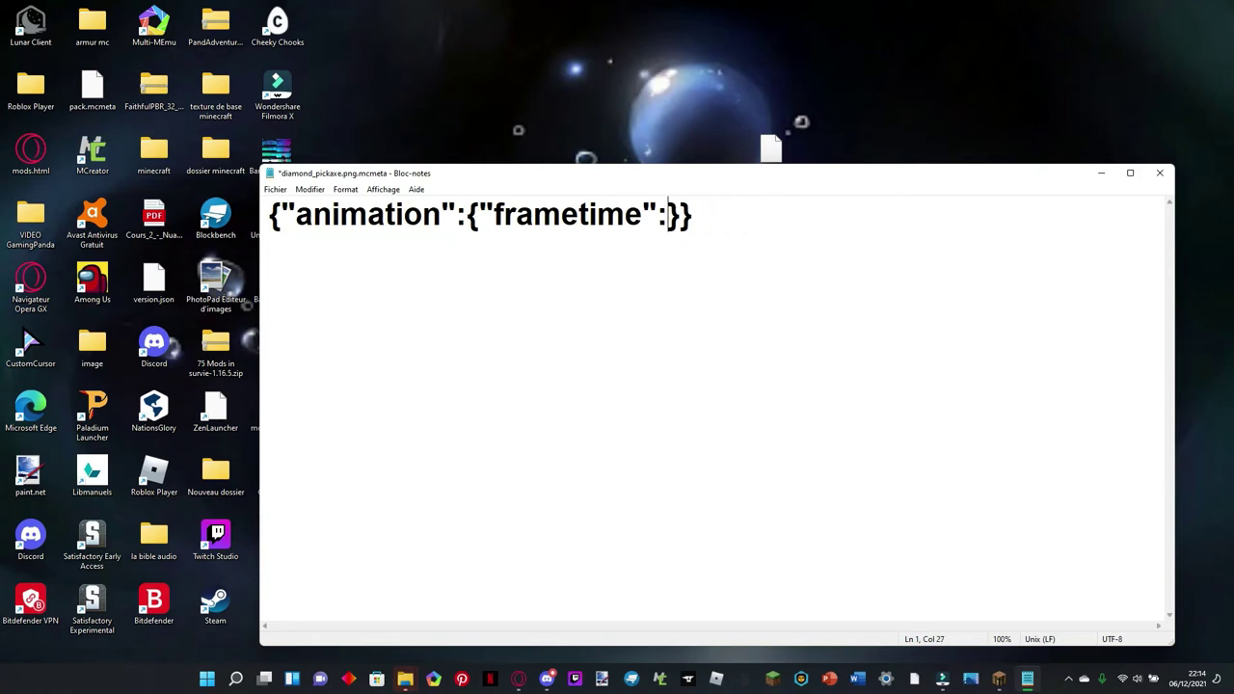
{"action": "type", "text": "5"}
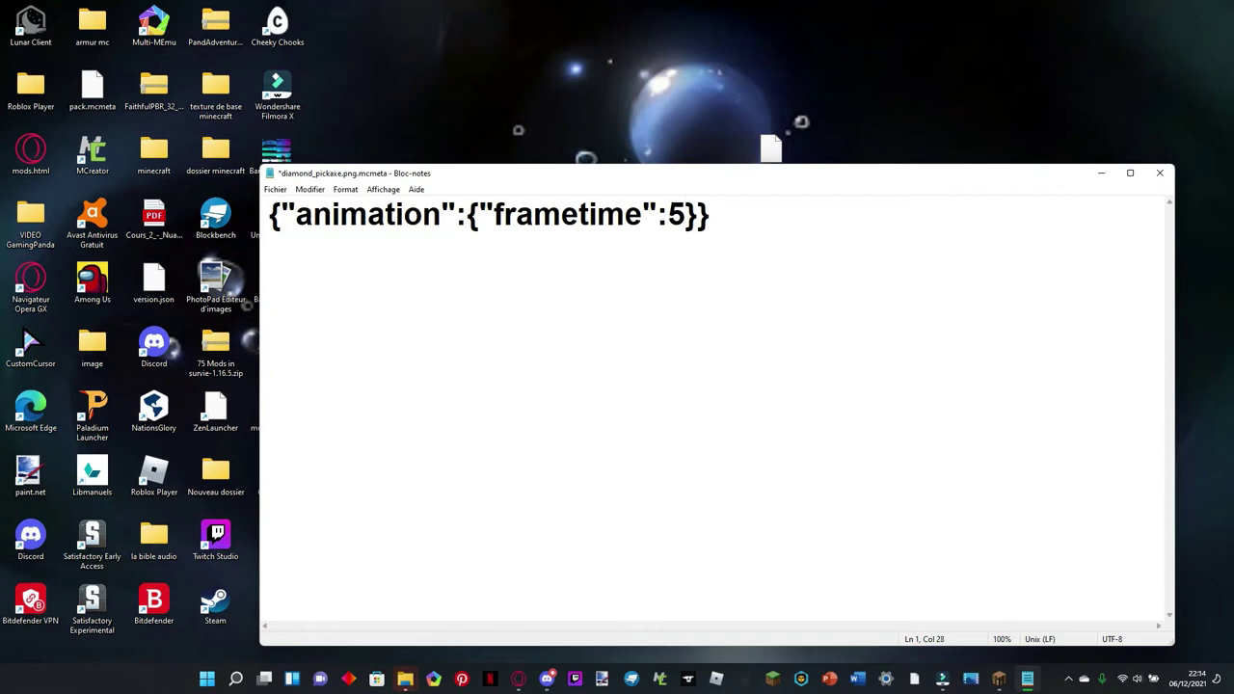
{"action": "left_click", "coordinate": [821, 218]}
{"action": "left_click", "coordinate": [271, 188]}
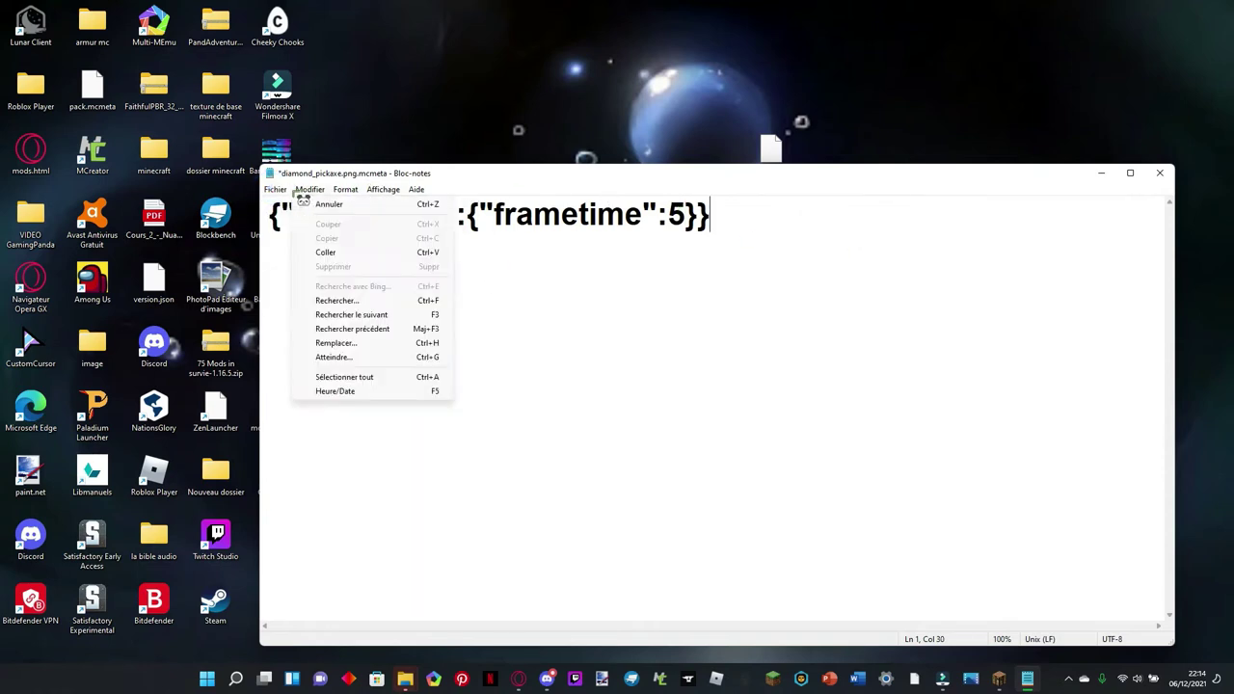
Step: Set the frametime to 3 and save diamond_pickaxe.png.mcmeta
{"action": "left_click", "coordinate": [691, 216]}
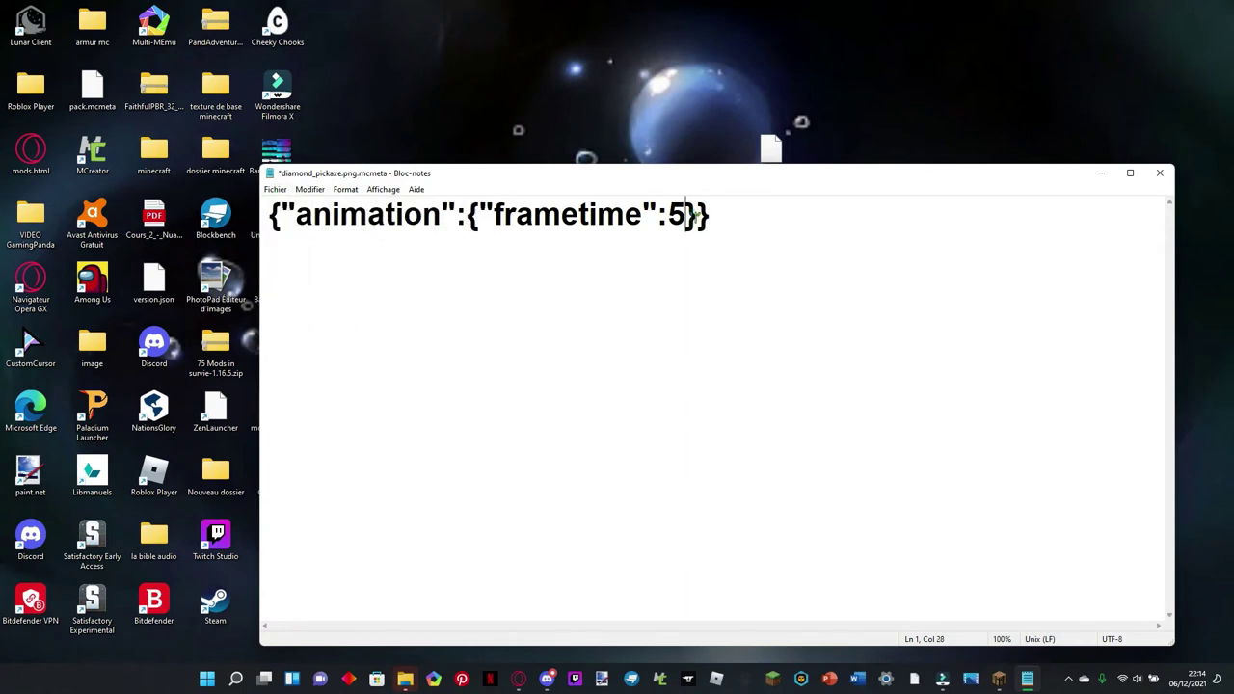
{"action": "key", "text": "BackSpace"}
{"action": "type", "text": "3"}
{"action": "left_click", "coordinate": [282, 190]}
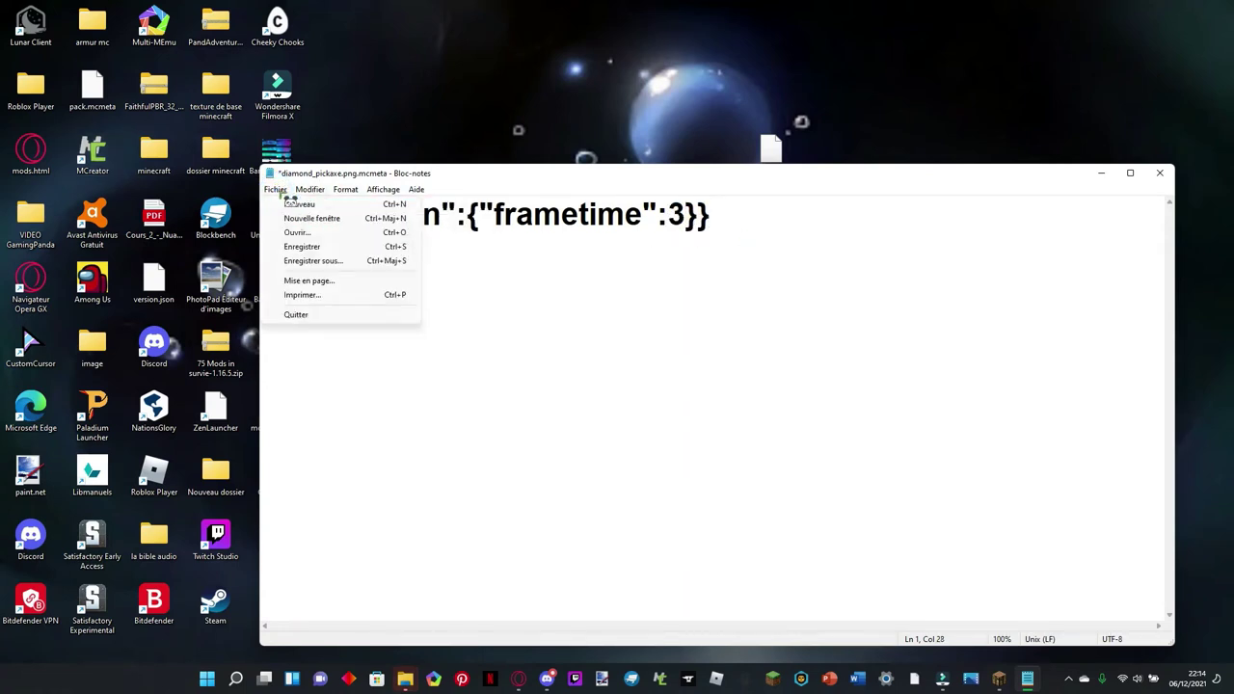
{"action": "left_click", "coordinate": [386, 248]}
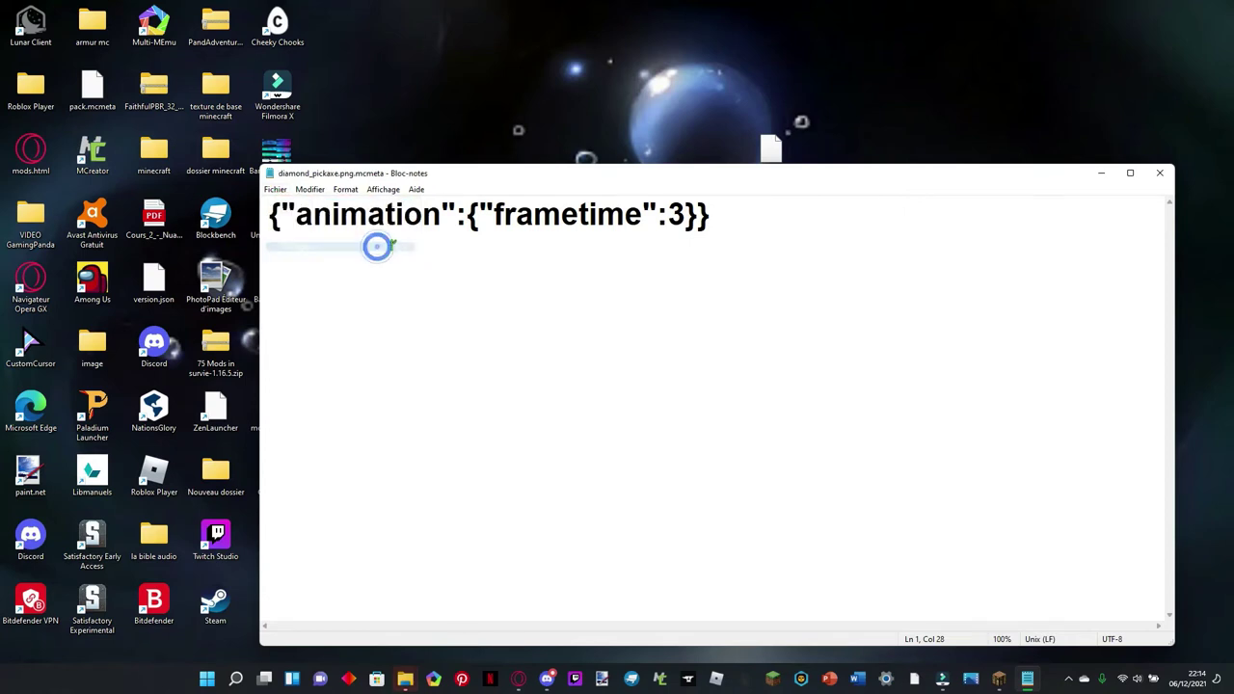
Step: Save diamond_pickaxe.png.mcmeta once more and close the file
{"action": "left_click", "coordinate": [278, 190]}
{"action": "left_click", "coordinate": [355, 248]}
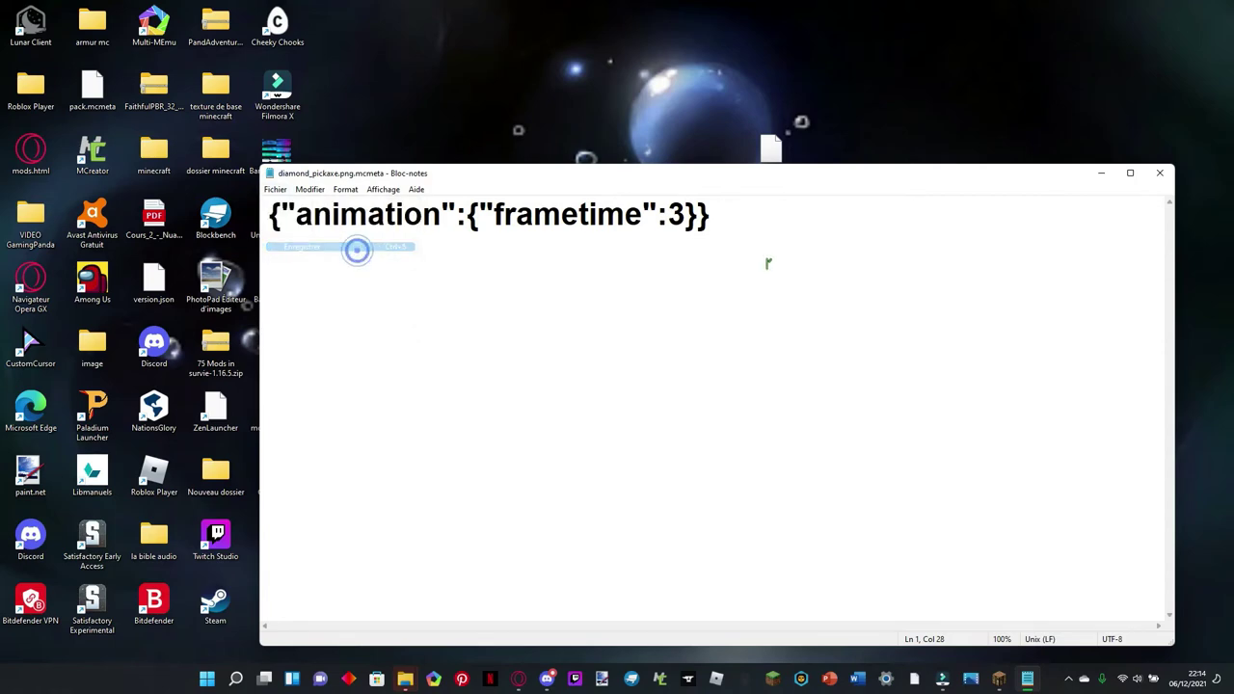
{"action": "left_click", "coordinate": [1159, 173]}
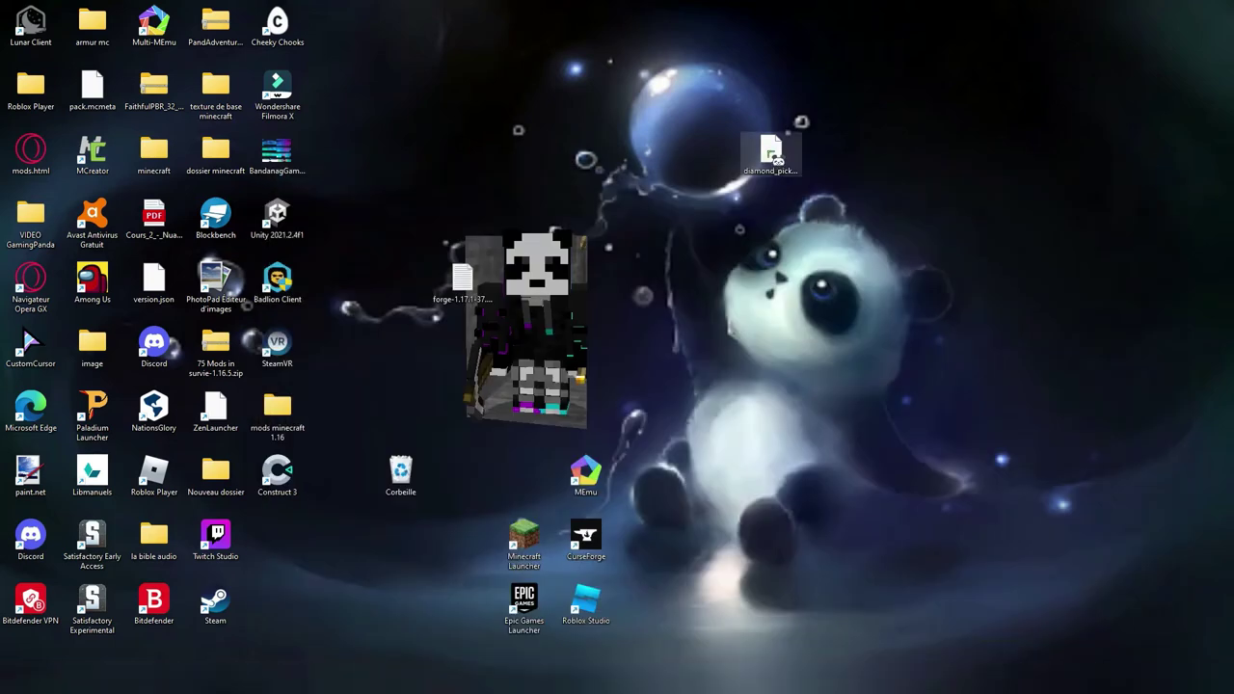
Step: Move diamond_pickaxe.png.mcmeta from the desktop into the diams animé pack's item textures folder
{"action": "mouse_move", "coordinate": [419, 679]}
{"action": "left_click", "coordinate": [360, 617]}
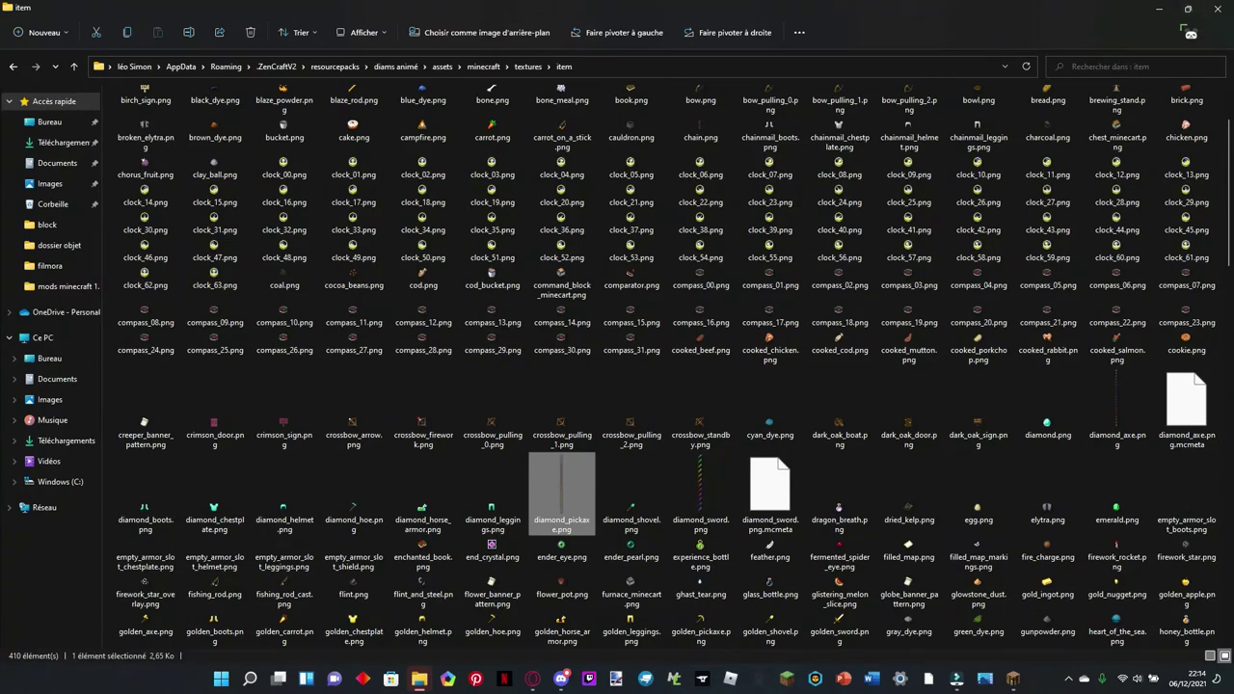
{"action": "left_click", "coordinate": [1187, 8]}
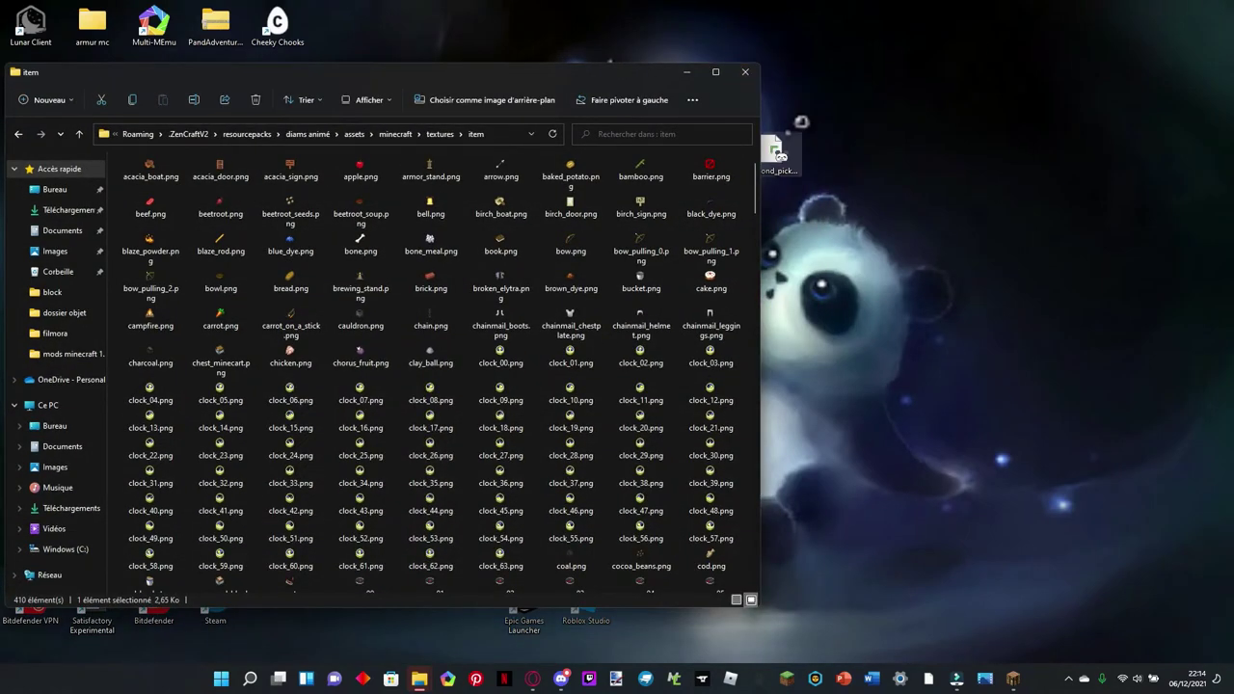
{"action": "left_click_drag", "start_coordinate": [781, 150], "coordinate": [752, 528]}
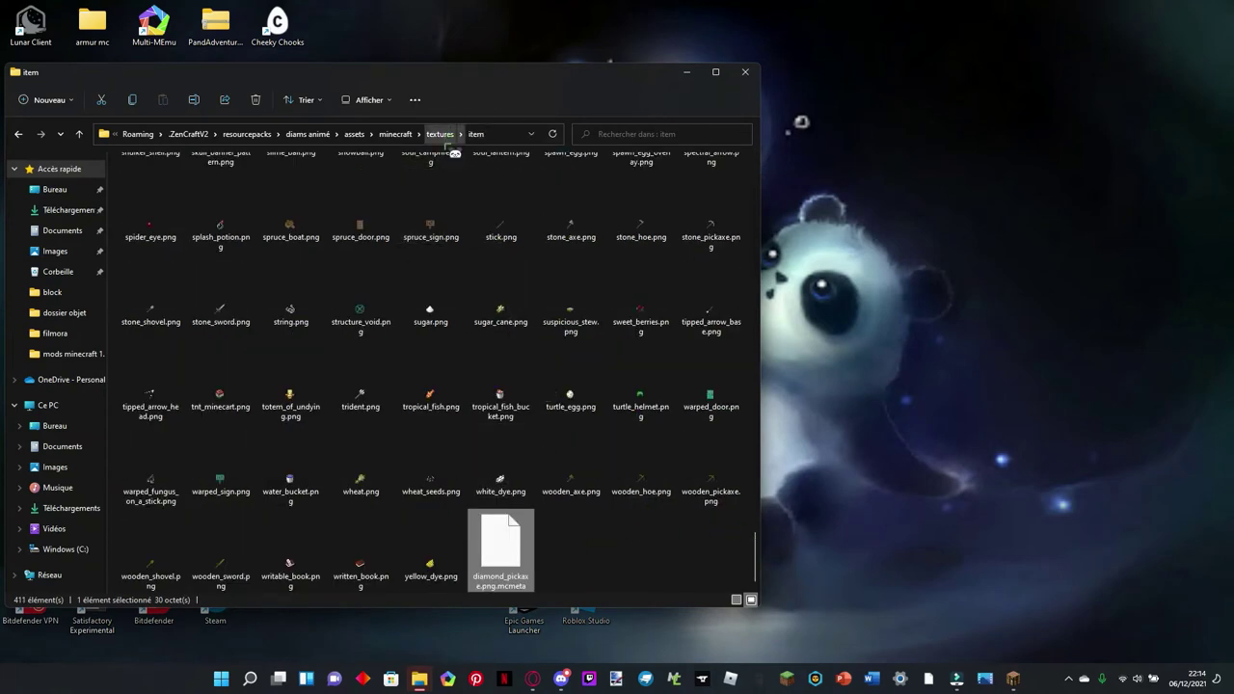
Step: Reload the item folder and check where diamond_pickaxe.png.mcmeta is sorted among the diamond tool textures
{"action": "left_click", "coordinate": [446, 142]}
{"action": "key", "text": "alt+Left"}
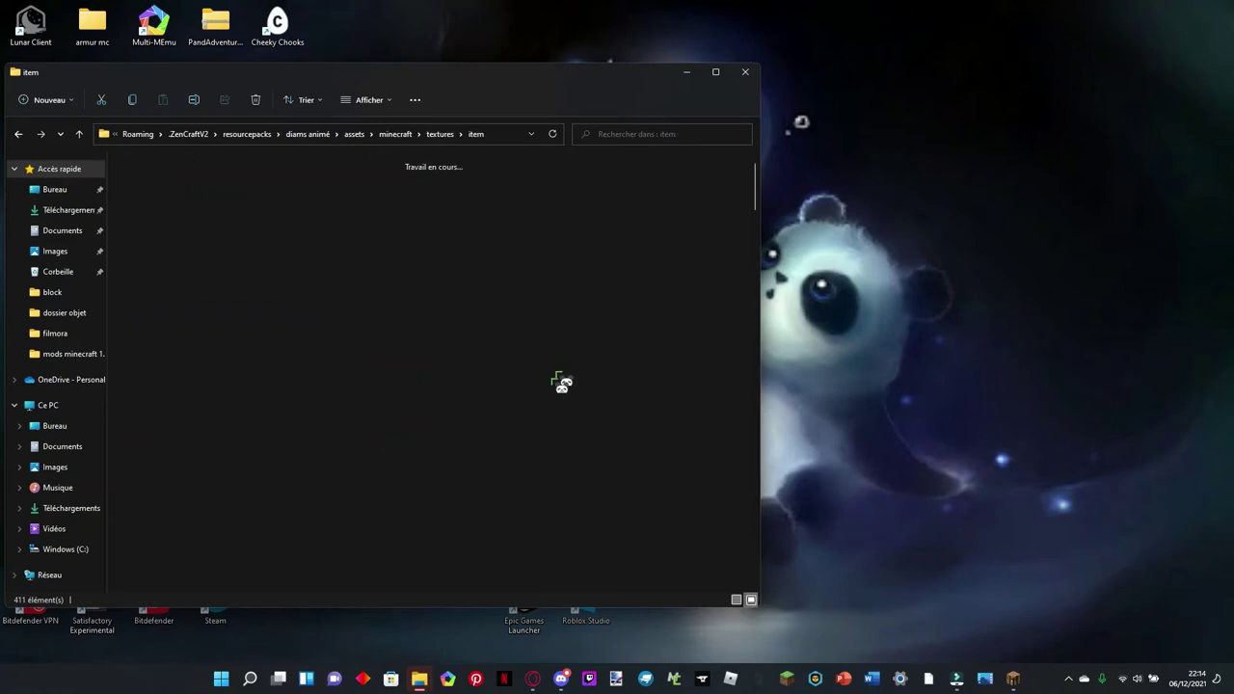
{"action": "scroll", "coordinate": [579, 309], "scroll_direction": "down", "scroll_amount": 10}
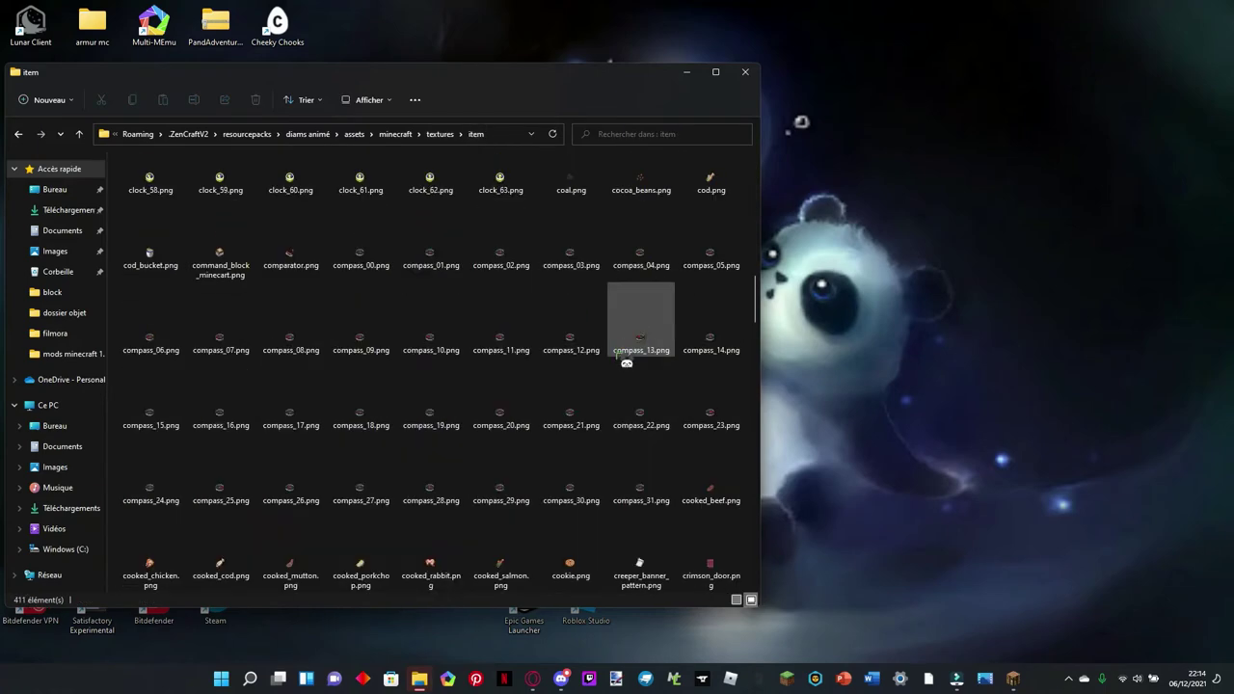
{"action": "scroll", "coordinate": [621, 355], "scroll_direction": "down", "scroll_amount": 5}
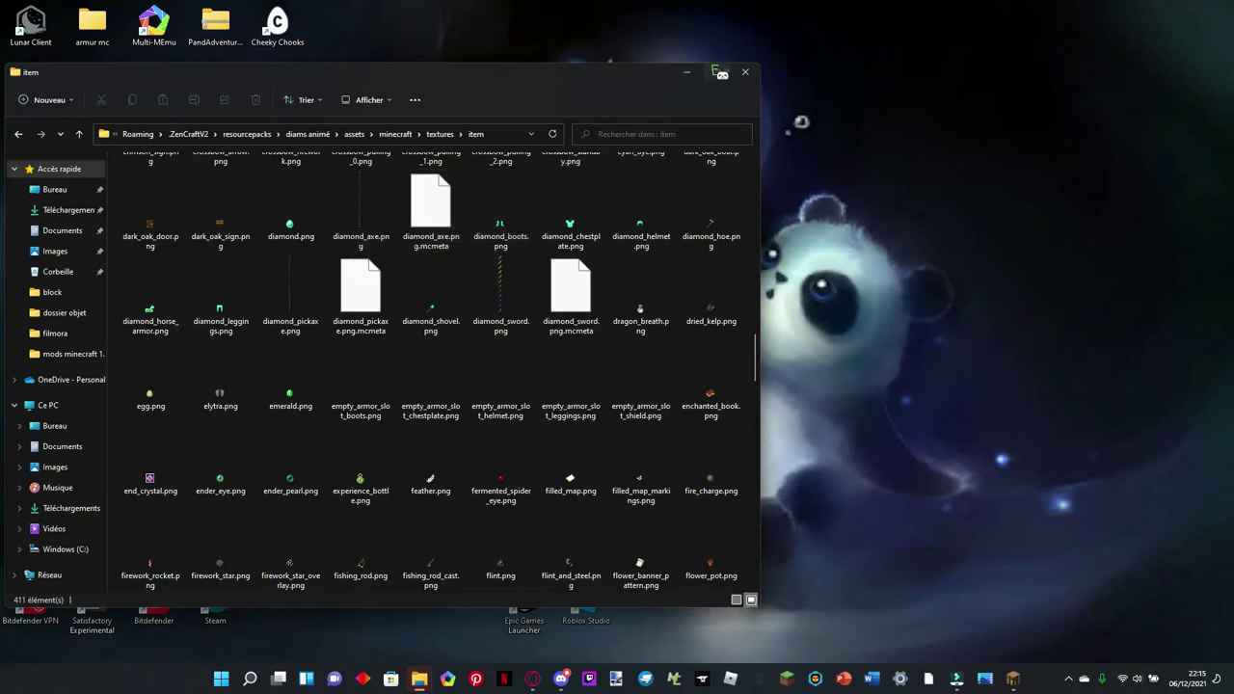
{"action": "left_click", "coordinate": [716, 73]}
{"action": "scroll", "coordinate": [1027, 393], "scroll_direction": "down", "scroll_amount": 6}
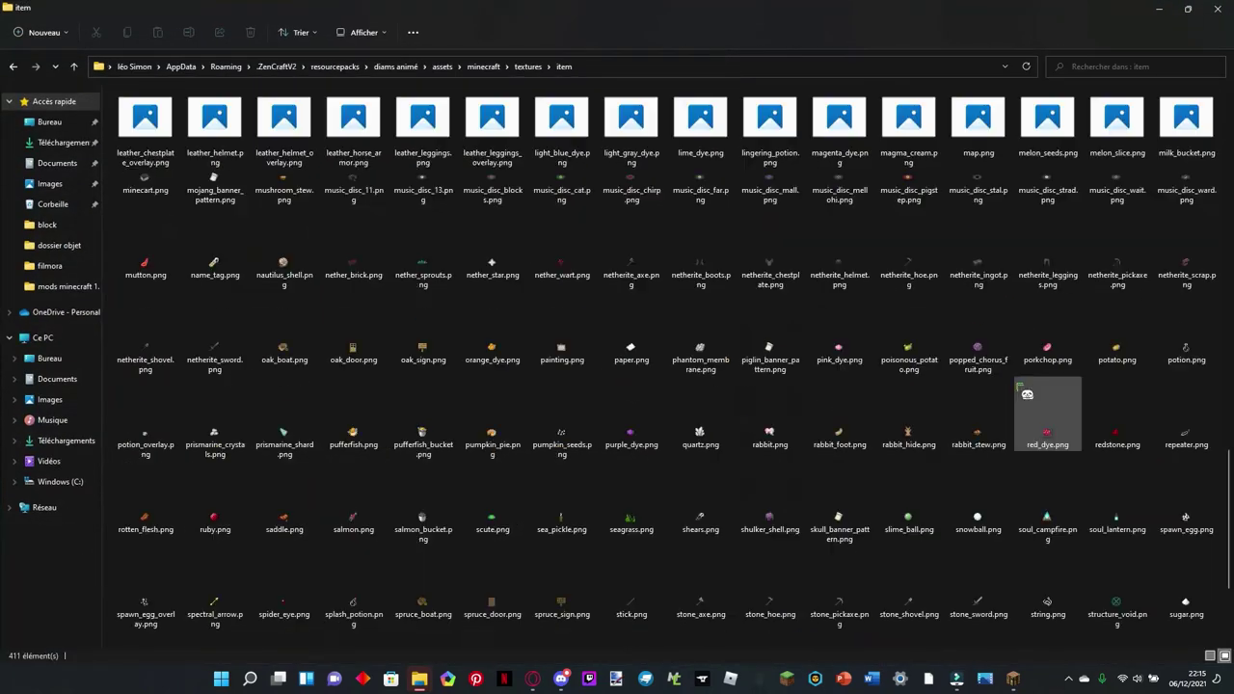
{"action": "scroll", "coordinate": [1026, 393], "scroll_direction": "up", "scroll_amount": 8}
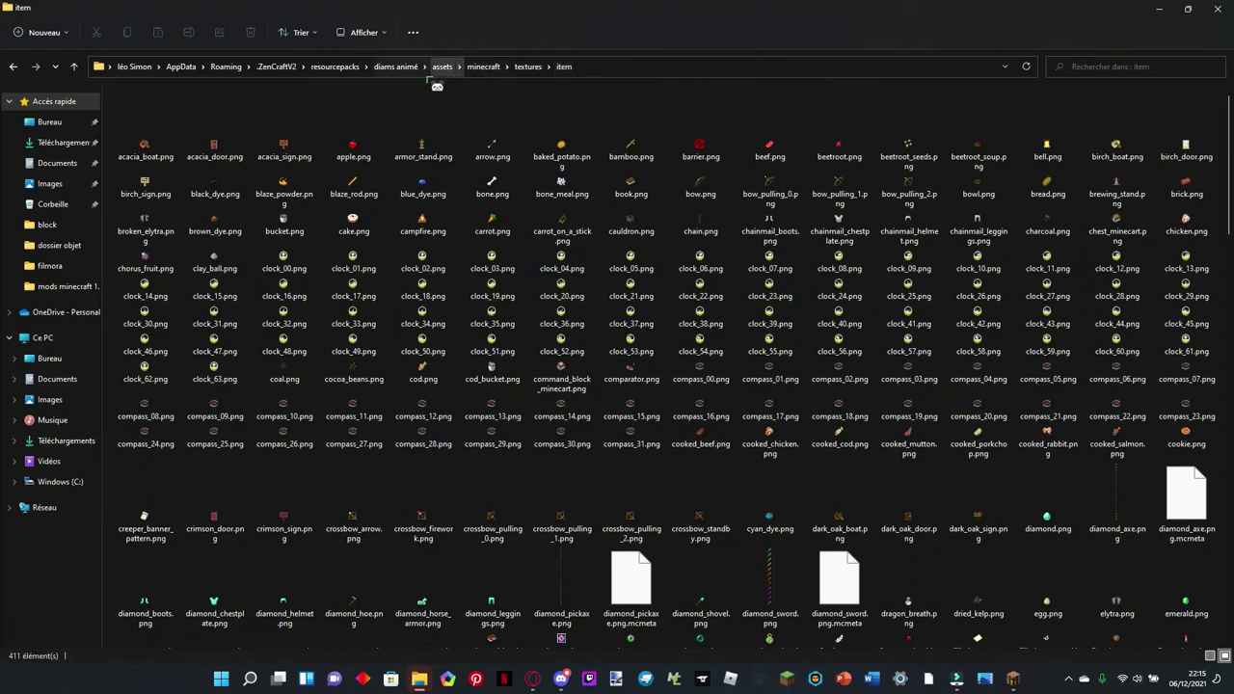
Step: Go up to the .ZenCraftV2 resourcepacks folder and copy the diams animé pack folder
{"action": "left_click", "coordinate": [397, 67]}
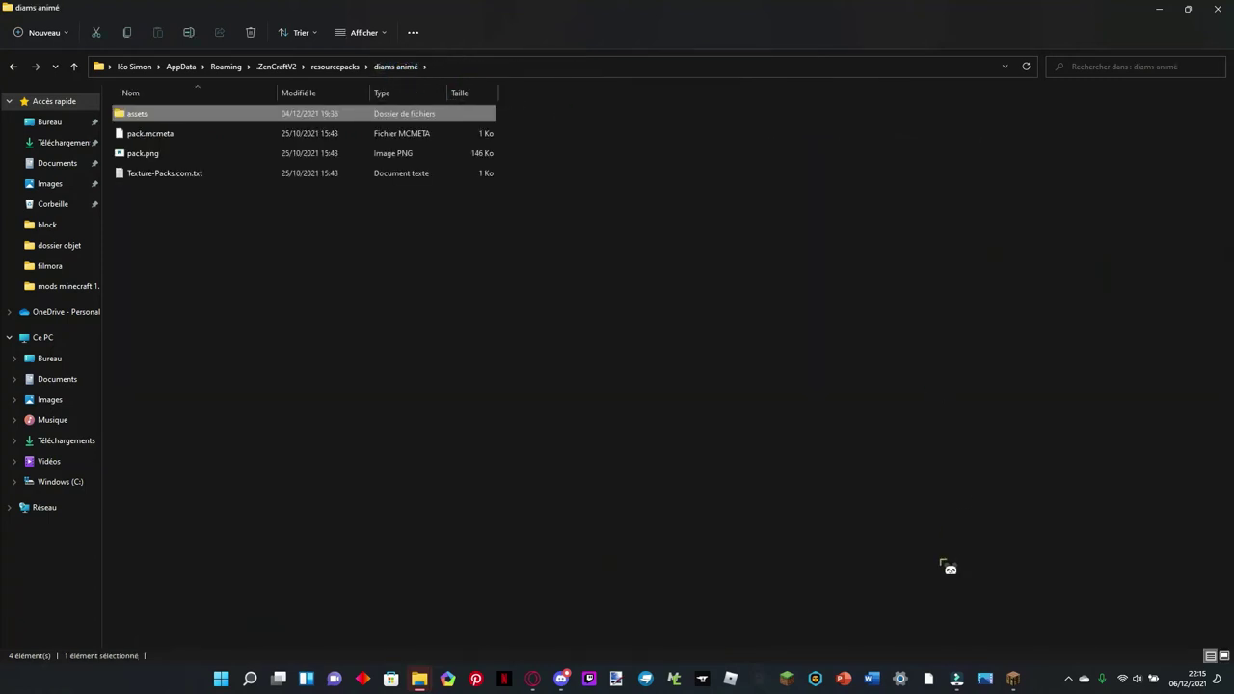
{"action": "left_click", "coordinate": [340, 66]}
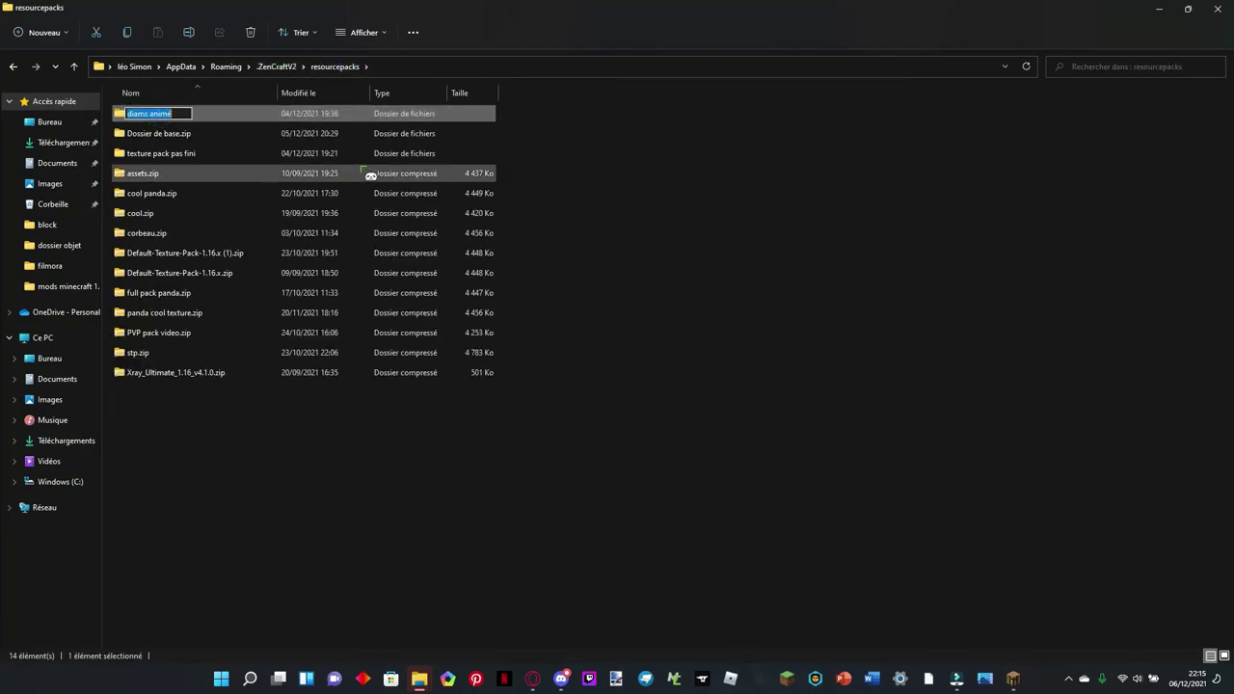
{"action": "left_click", "coordinate": [289, 119]}
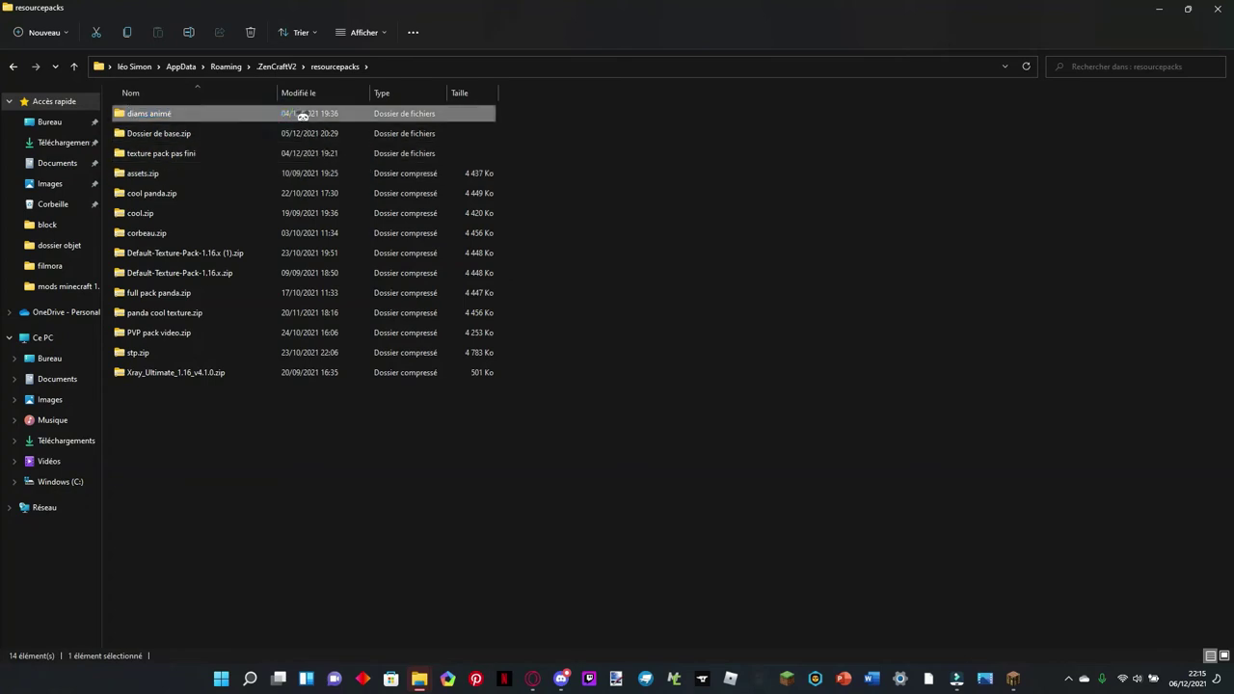
Step: Go to Roaming and open the resourcepacks folder inside .minecraft
{"action": "left_click", "coordinate": [227, 67]}
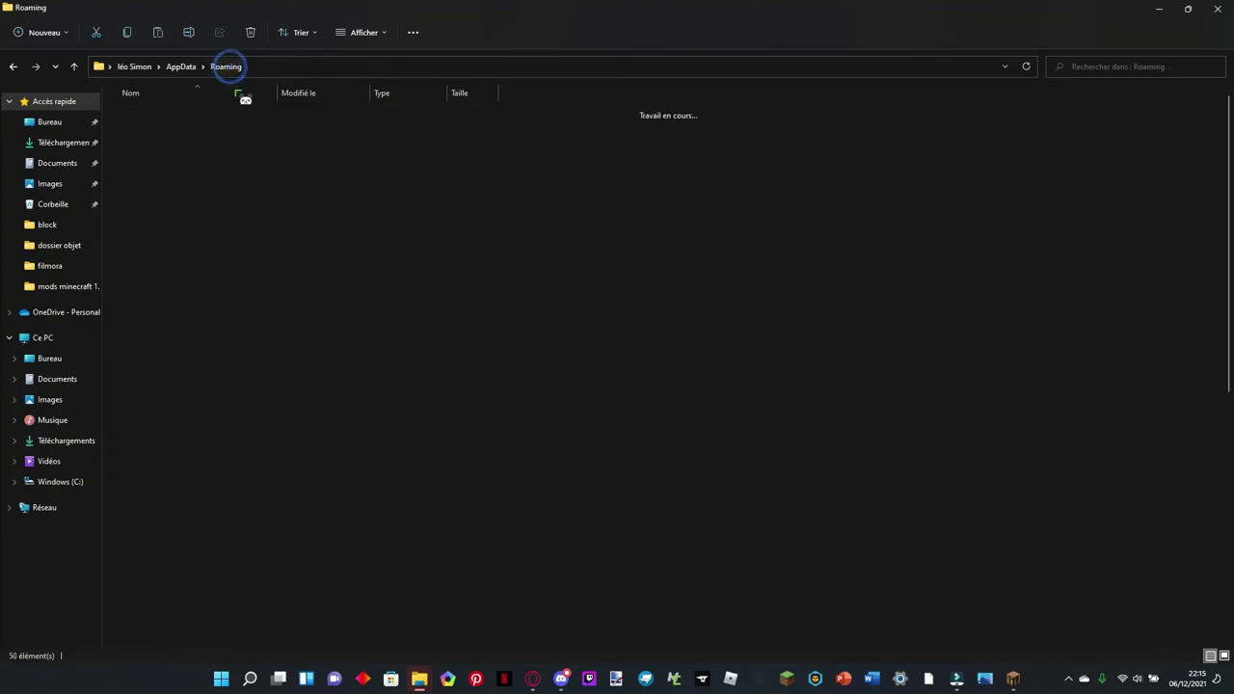
{"action": "double_click", "coordinate": [179, 133]}
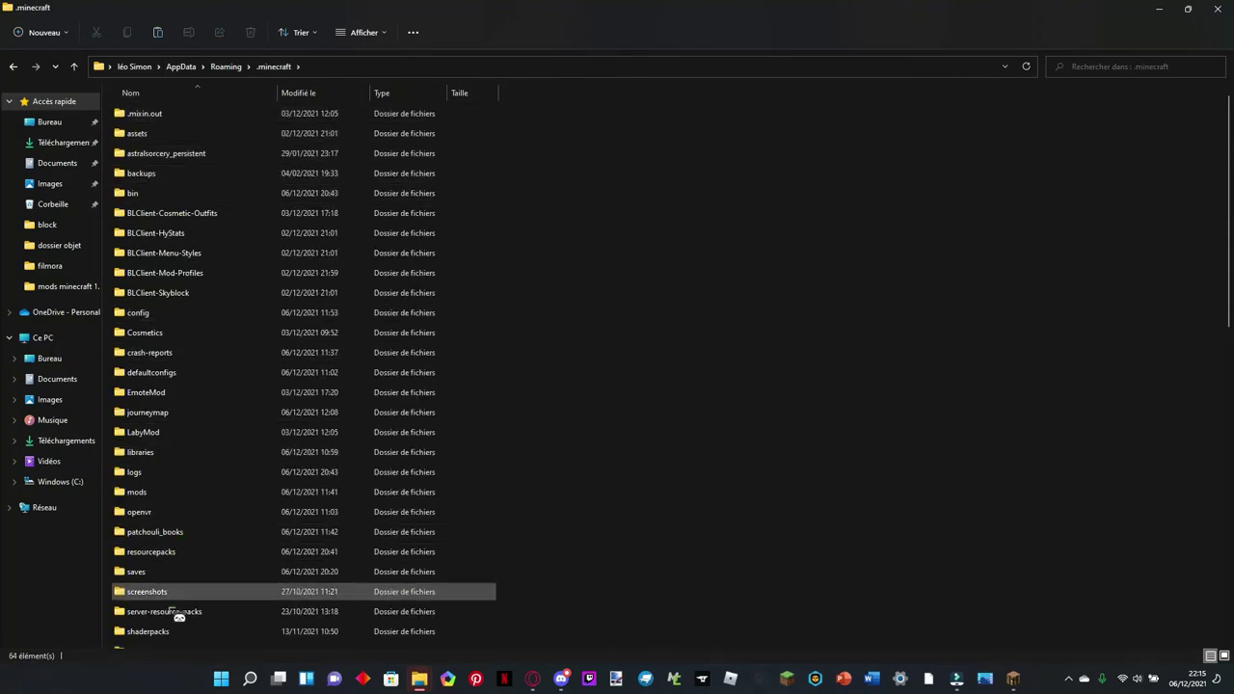
{"action": "scroll", "coordinate": [178, 617], "scroll_direction": "down", "scroll_amount": 2}
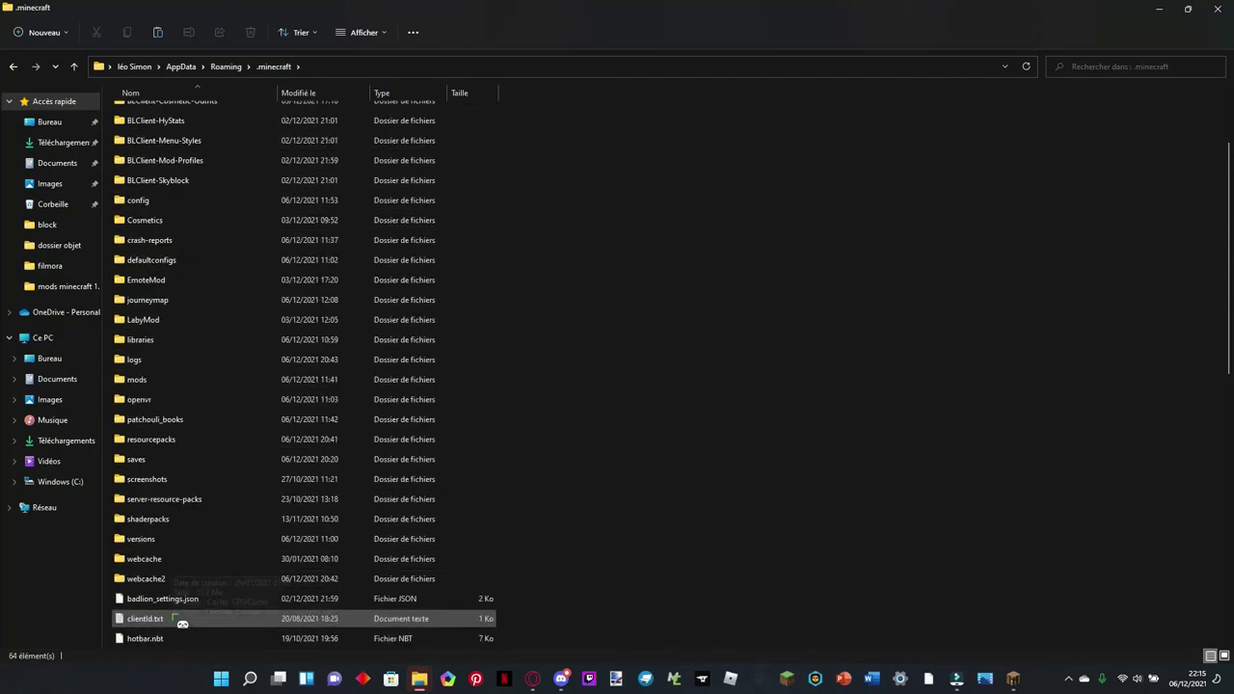
{"action": "double_click", "coordinate": [176, 439]}
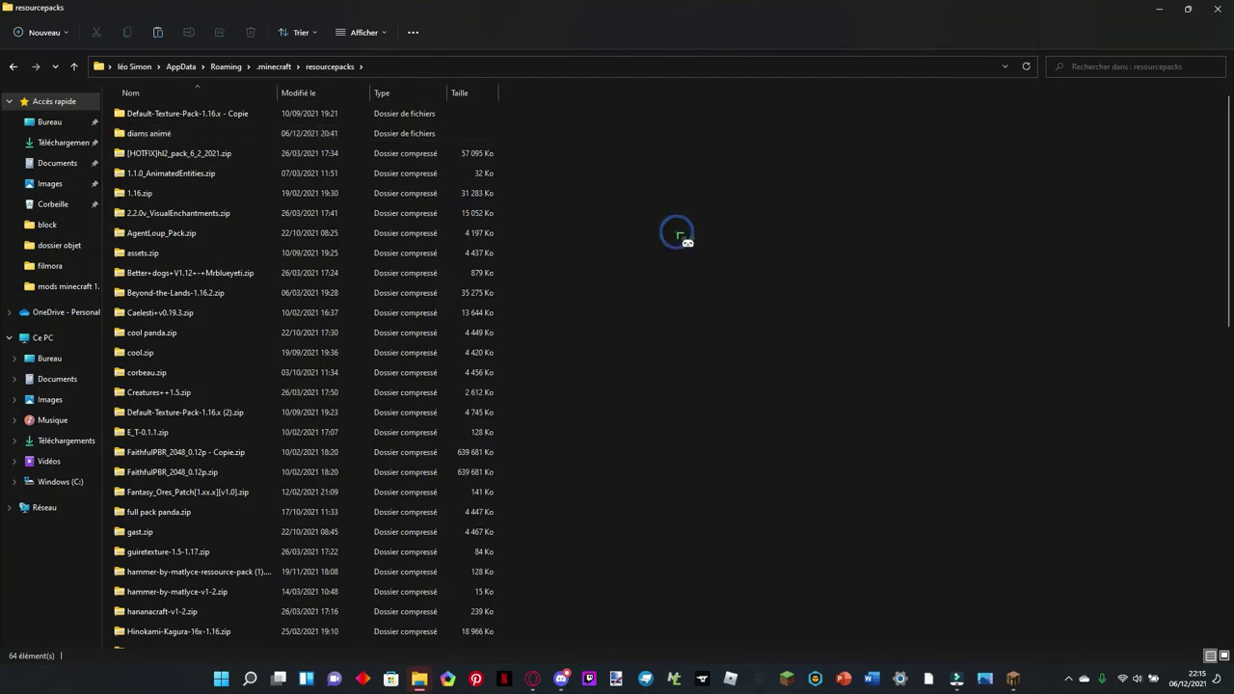
Step: Delete the old diams animé folder from the .minecraft resourcepacks and paste the copied one in its place
{"action": "left_click", "coordinate": [184, 133]}
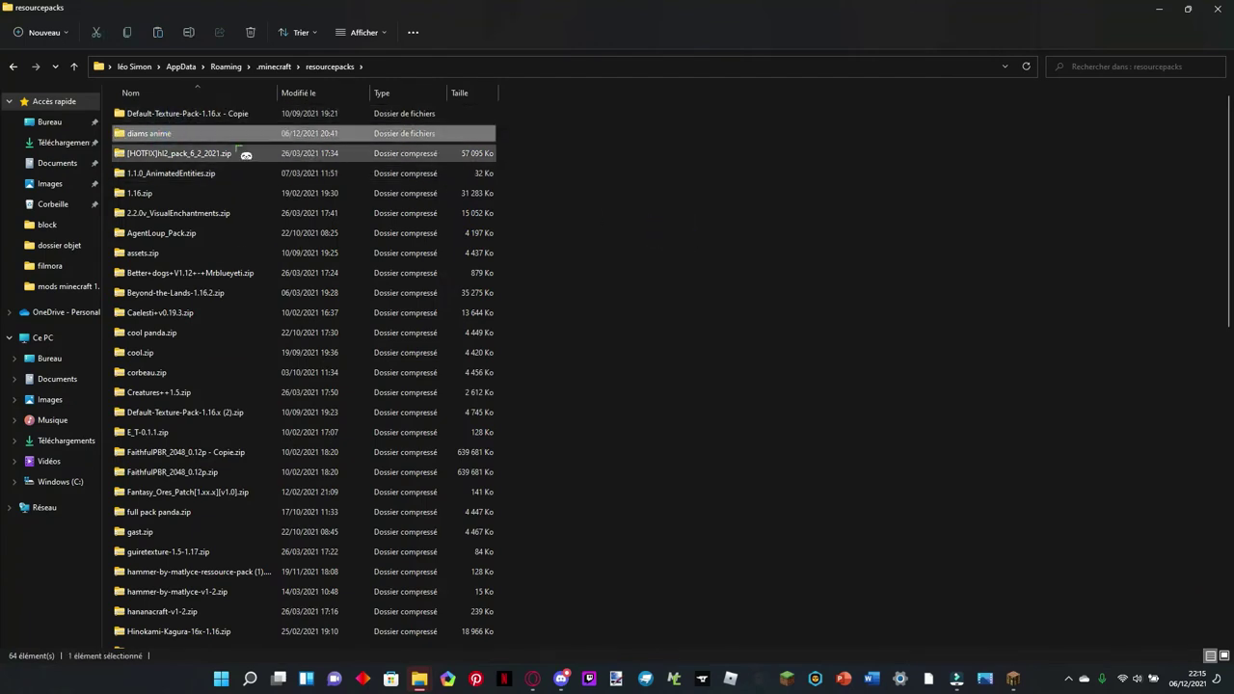
{"action": "key", "text": "Delete"}
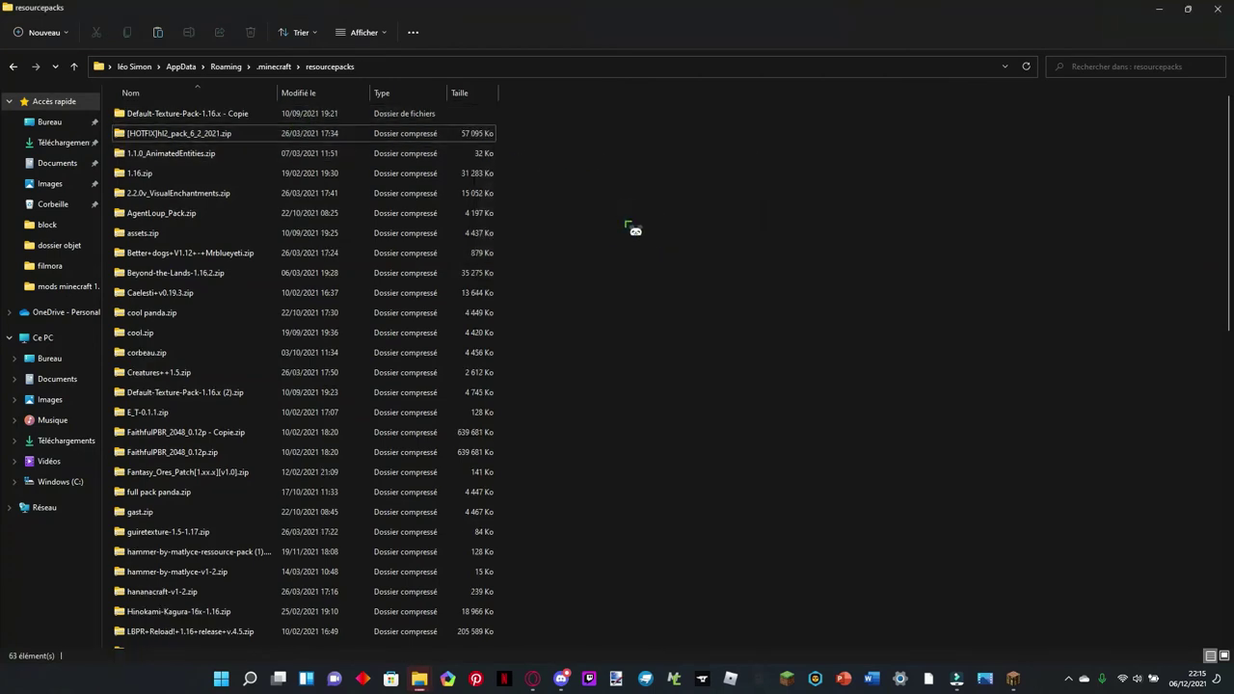
{"action": "key", "text": "ctrl+z"}
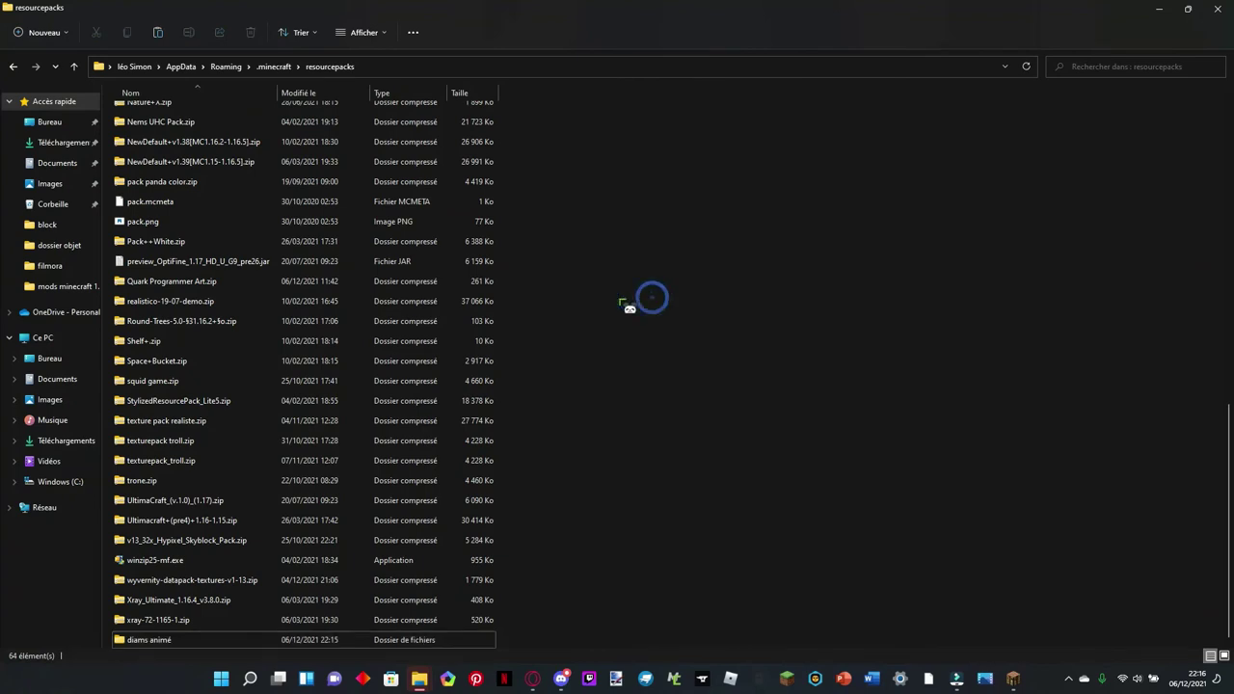
Step: Try to compress the pasted diams animé folder into a ZIP file
{"action": "left_click_drag", "start_coordinate": [598, 144], "coordinate": [389, 644]}
{"action": "left_click", "coordinate": [872, 525]}
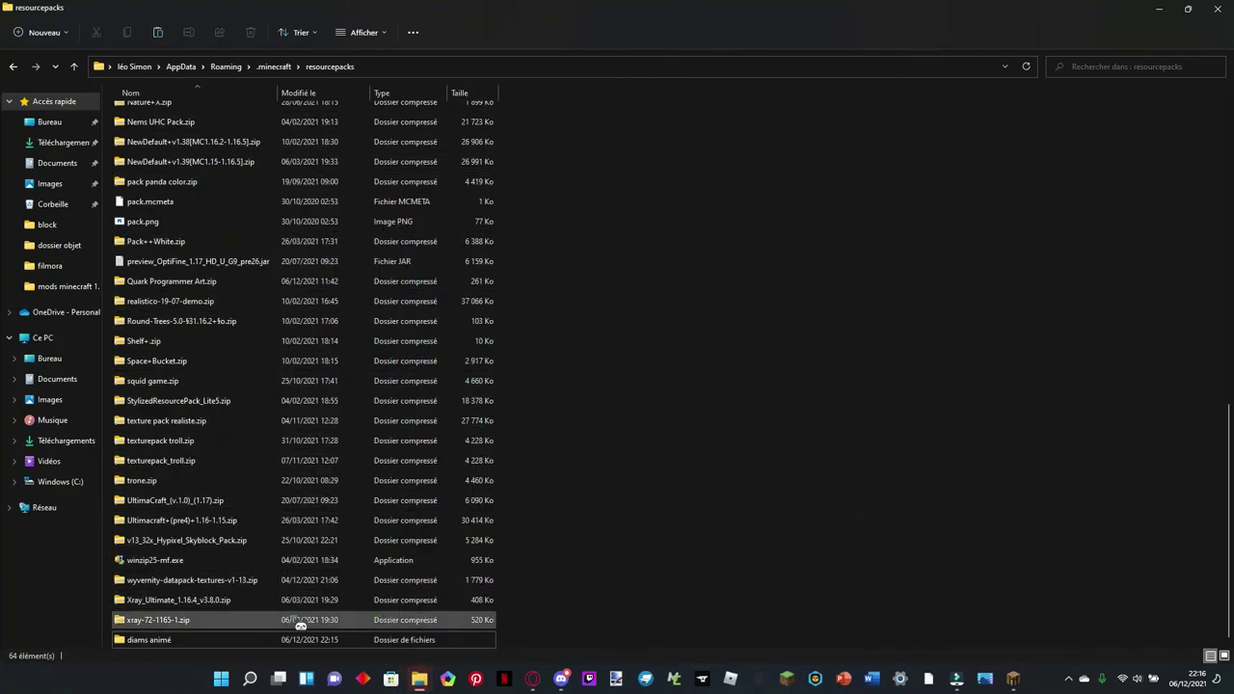
{"action": "right_click", "coordinate": [159, 639]}
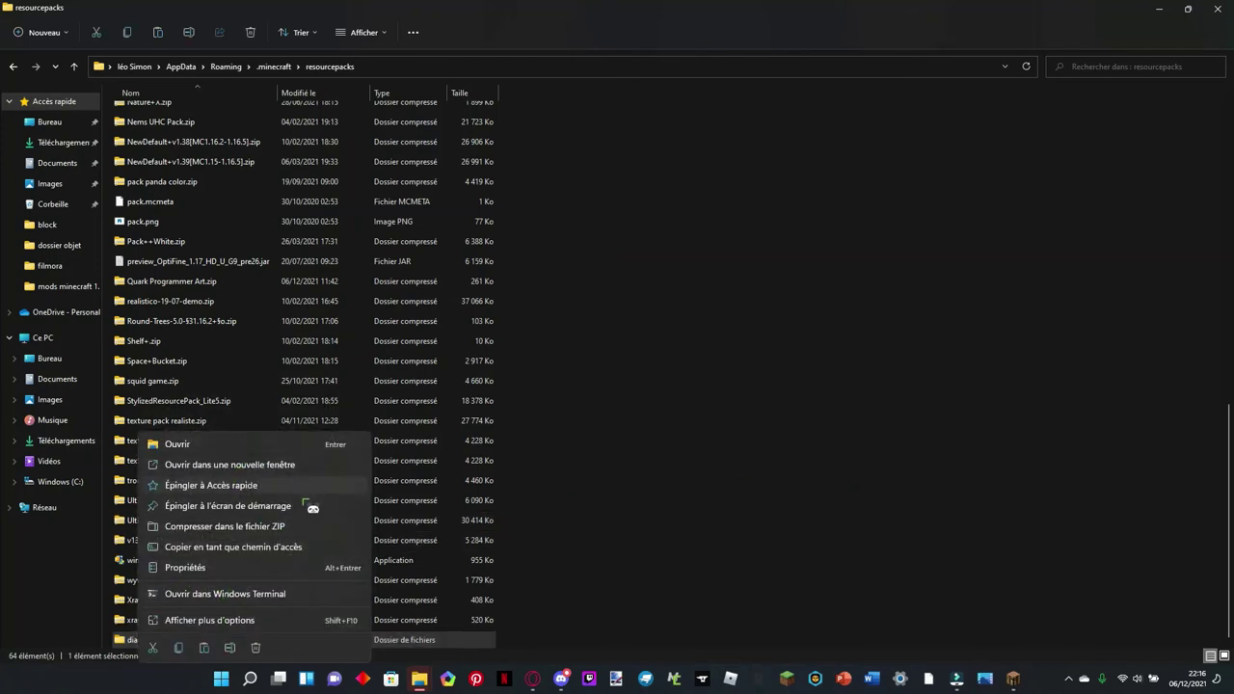
{"action": "left_click", "coordinate": [268, 528]}
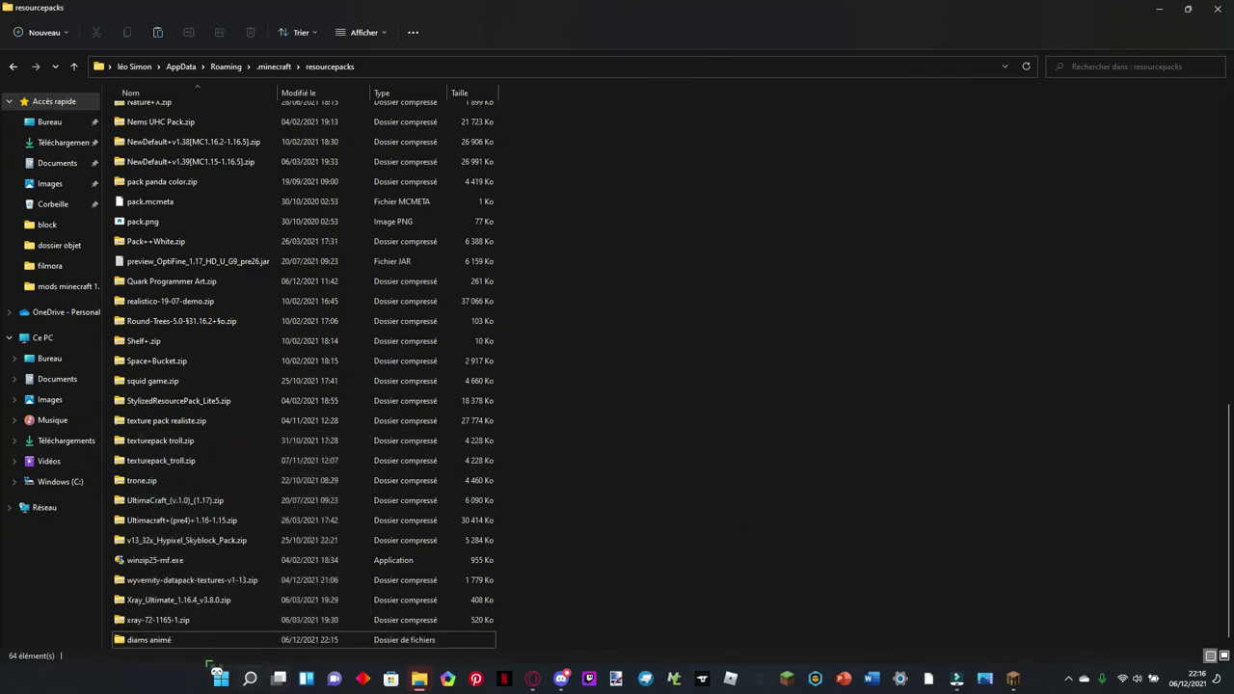
{"action": "left_click", "coordinate": [1015, 678]}
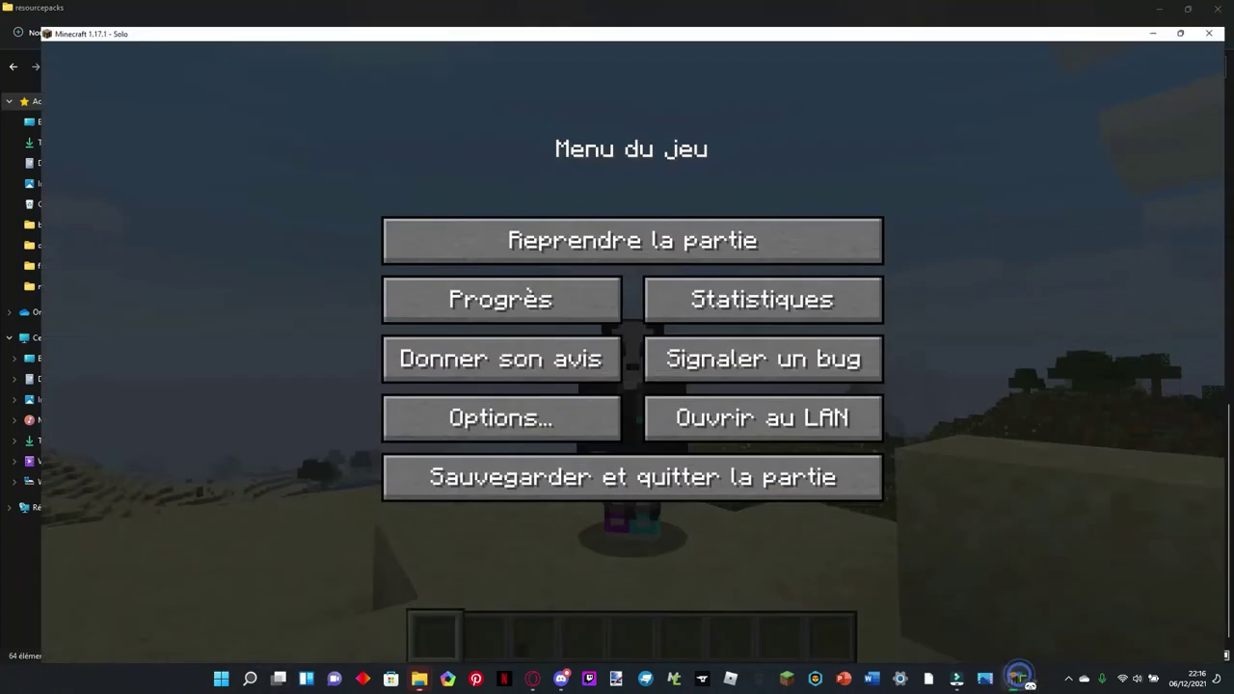
{"action": "left_click", "coordinate": [534, 679]}
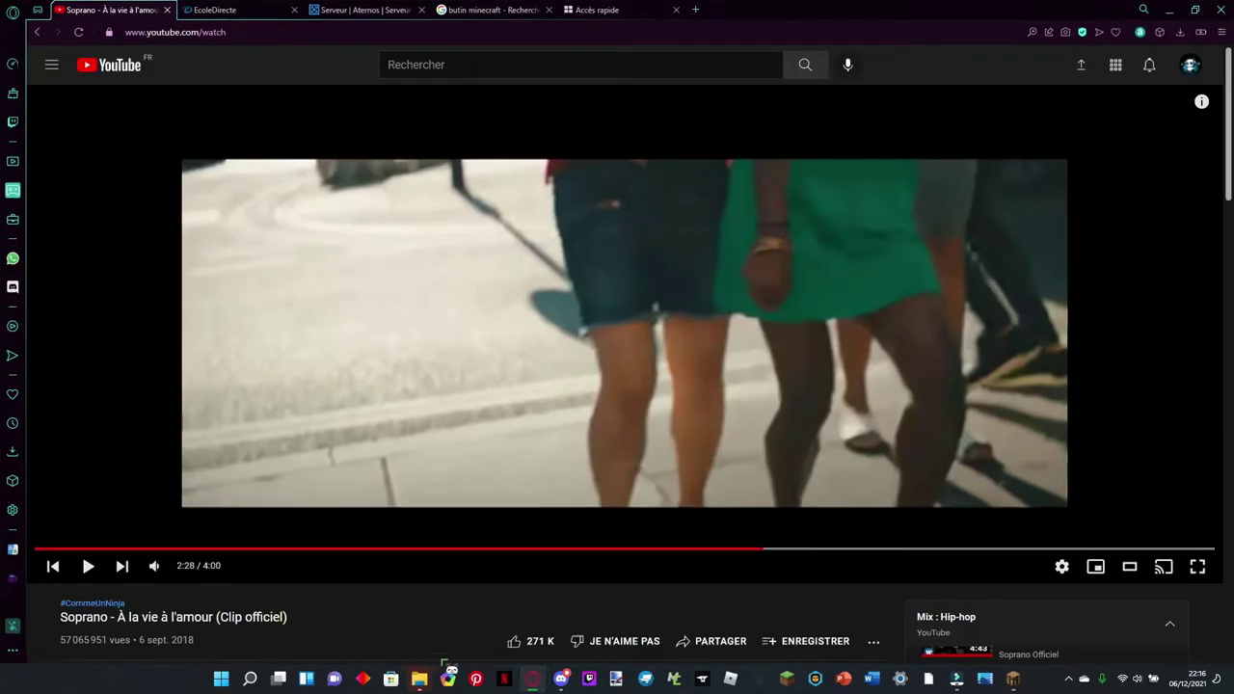
{"action": "mouse_move", "coordinate": [418, 674]}
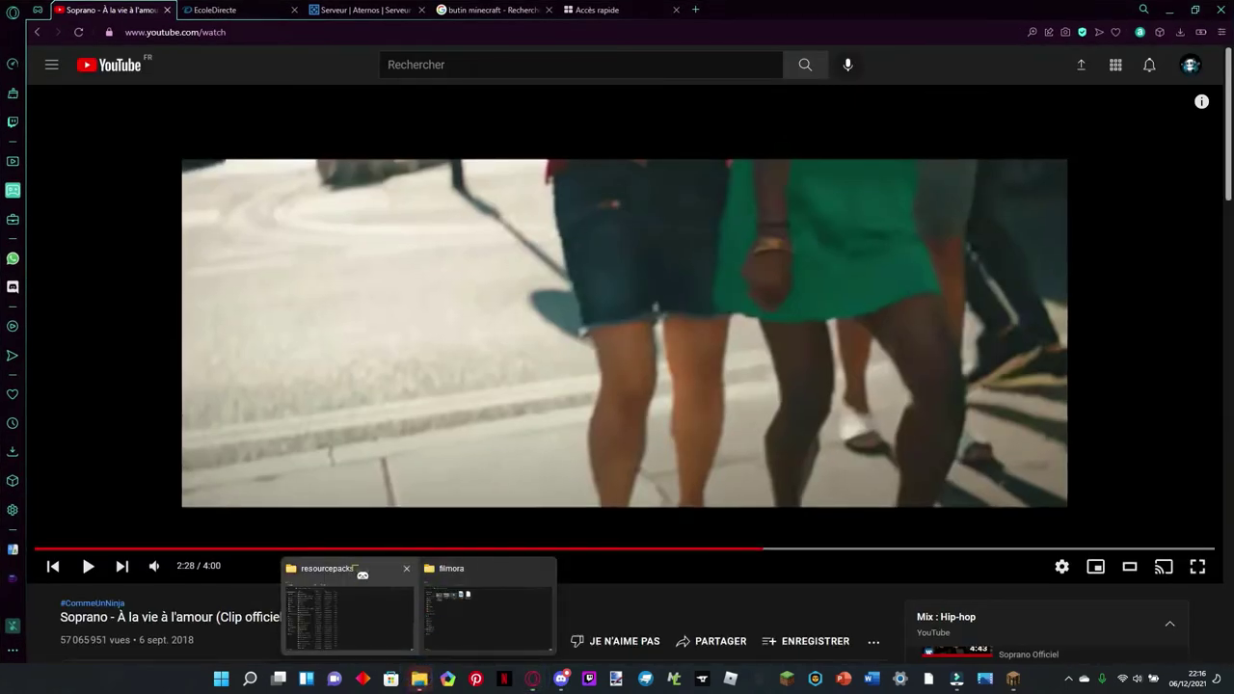
{"action": "left_click", "coordinate": [376, 613]}
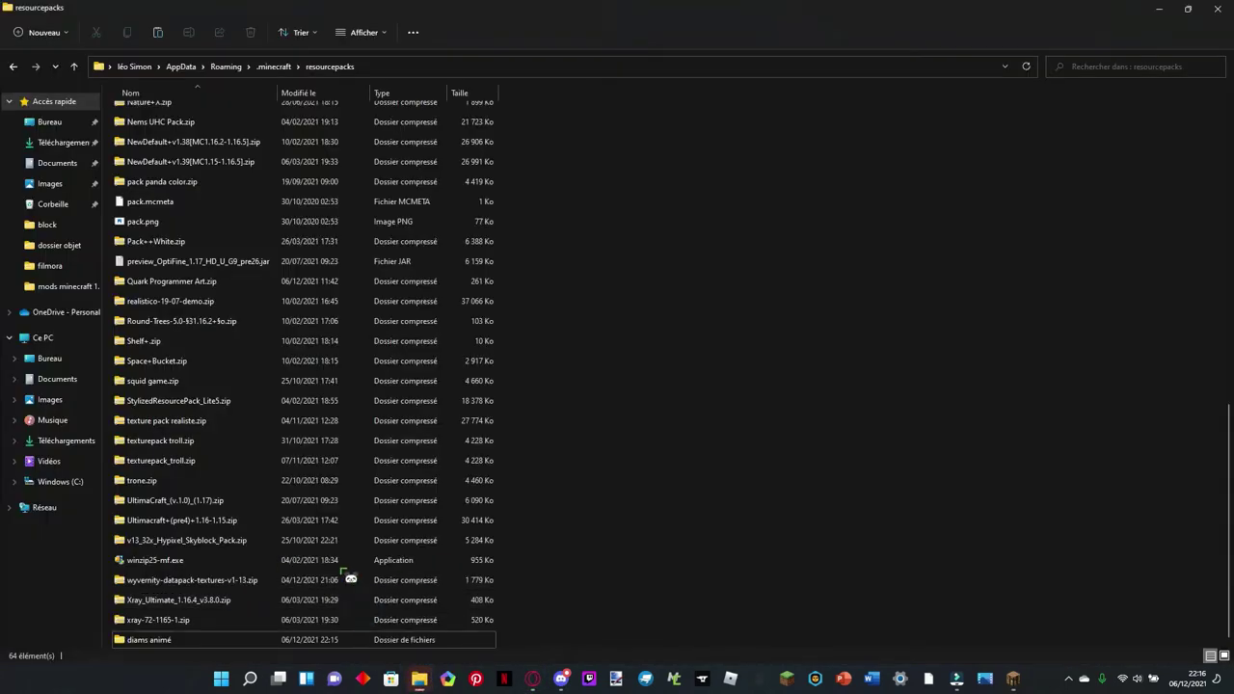
Step: Look through the packs in the .minecraft resourcepacks folder, including the contents of xray-72-1165-1.zip
{"action": "left_click", "coordinate": [231, 600]}
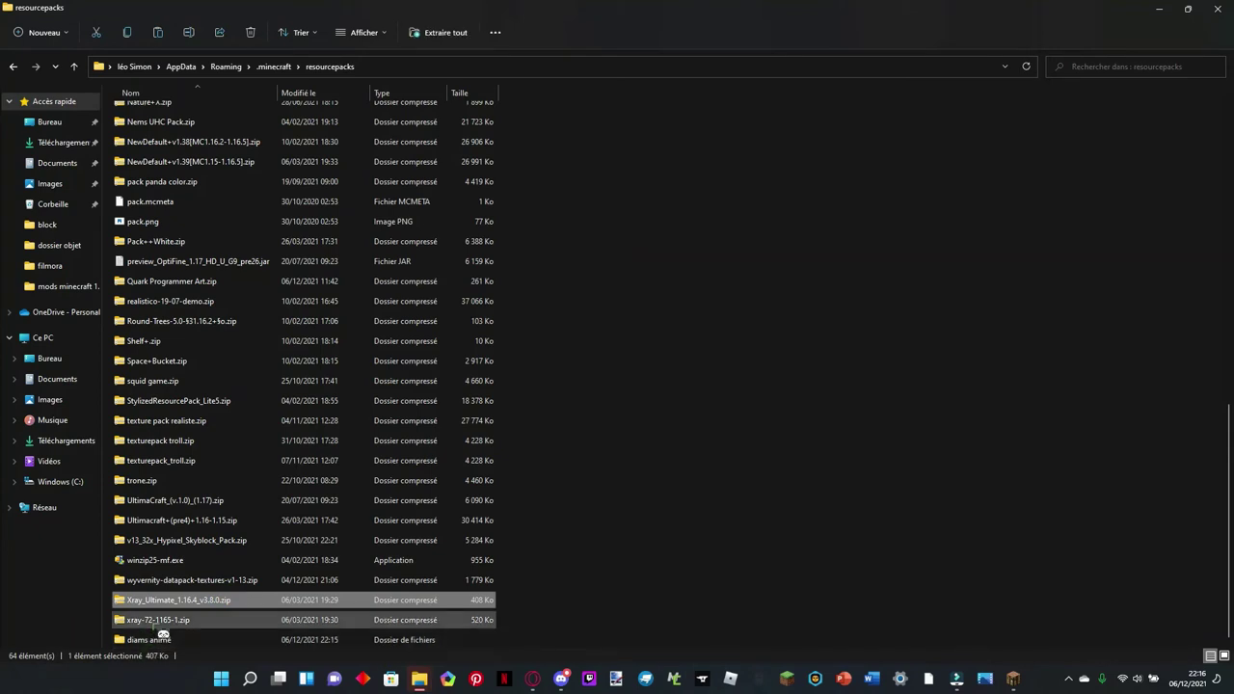
{"action": "double_click", "coordinate": [156, 622]}
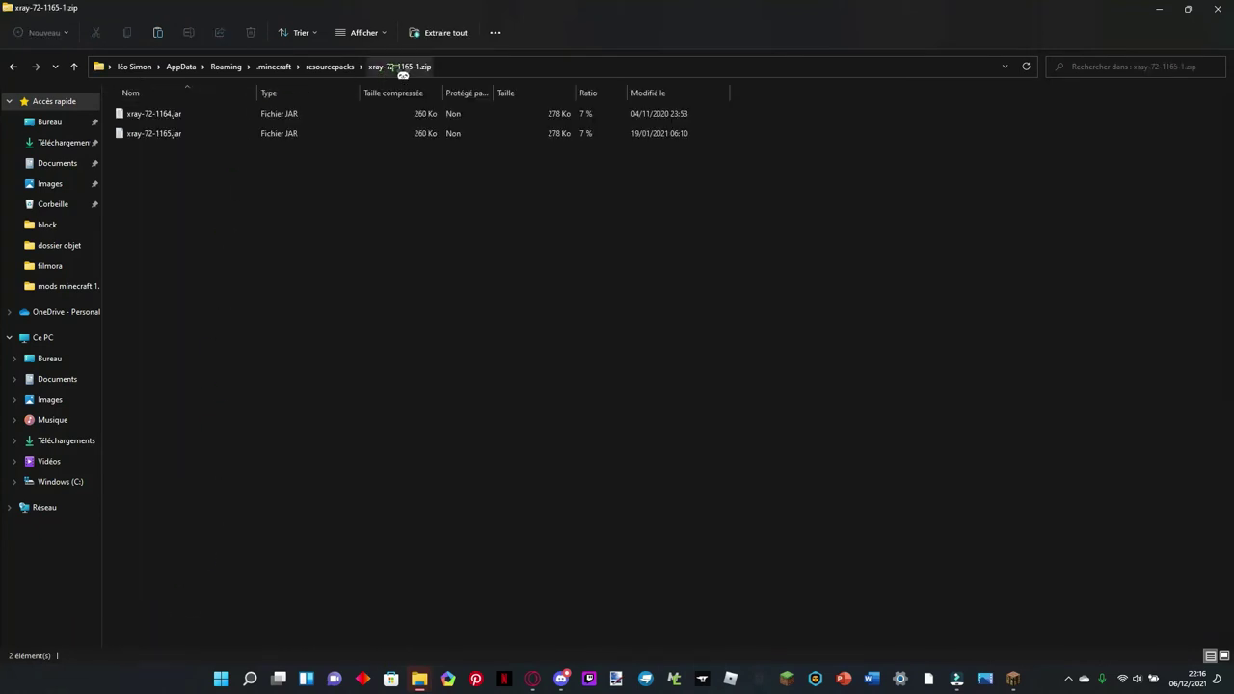
{"action": "left_click", "coordinate": [329, 66]}
{"action": "left_click", "coordinate": [140, 341]}
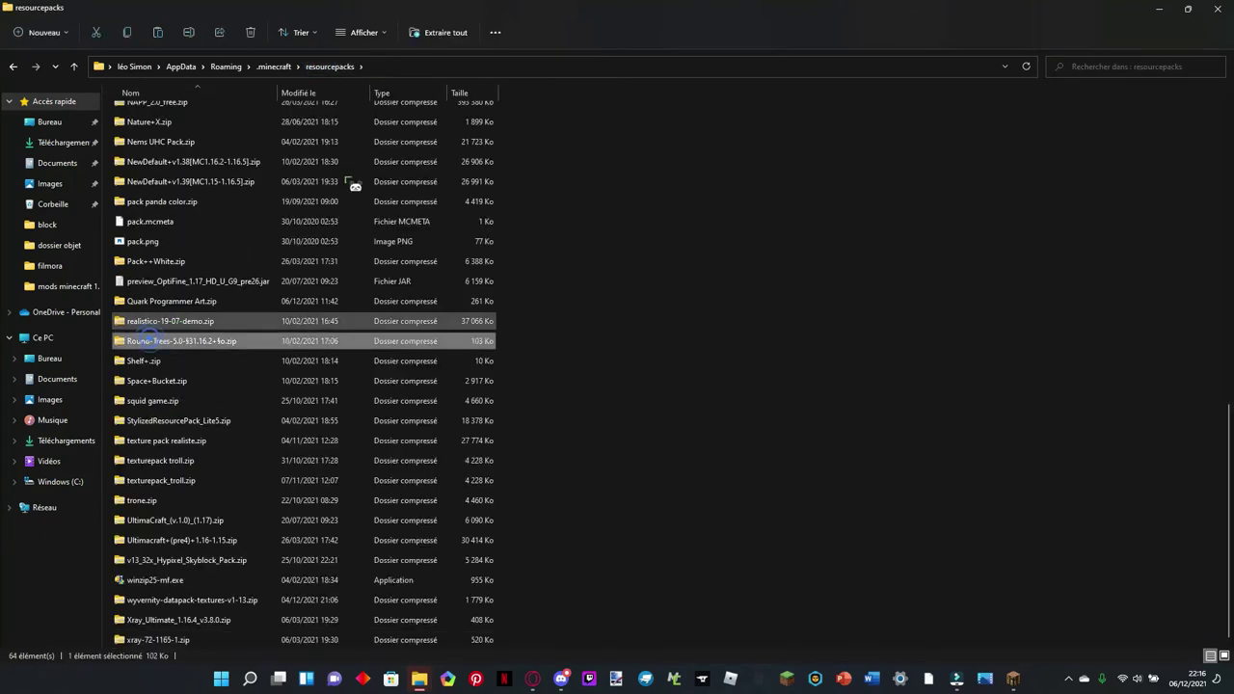
{"action": "left_click", "coordinate": [342, 66]}
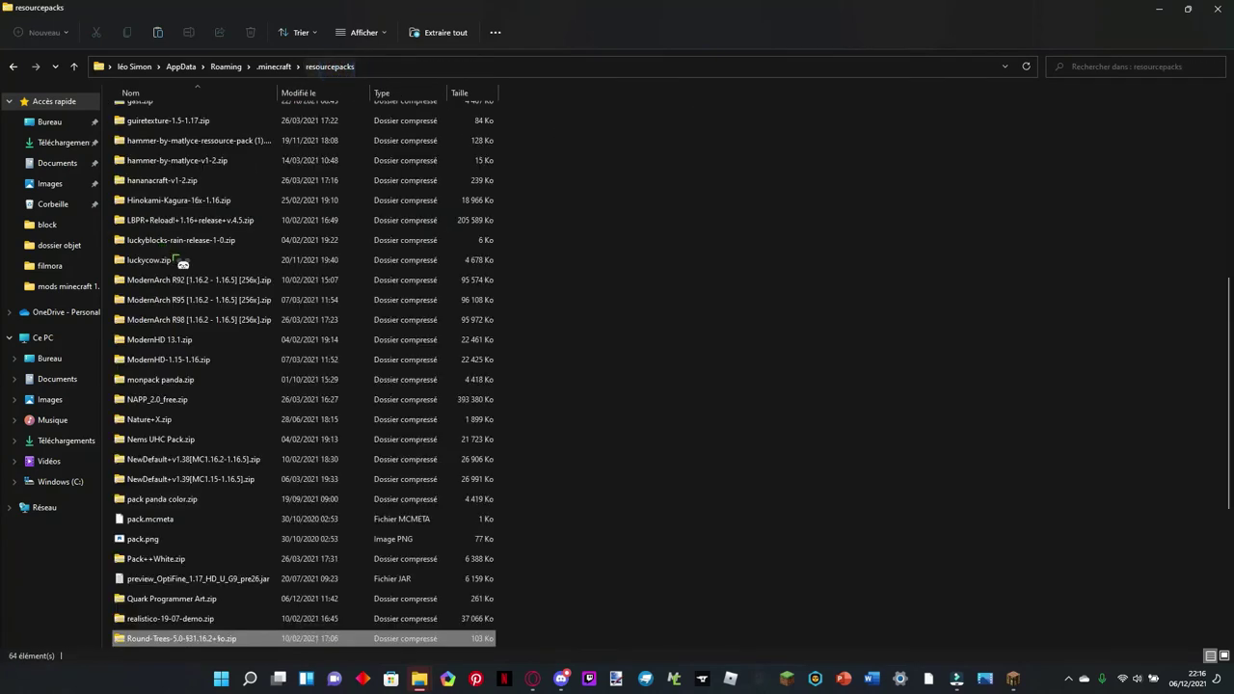
{"action": "scroll", "coordinate": [227, 579], "scroll_direction": "down", "scroll_amount": 1}
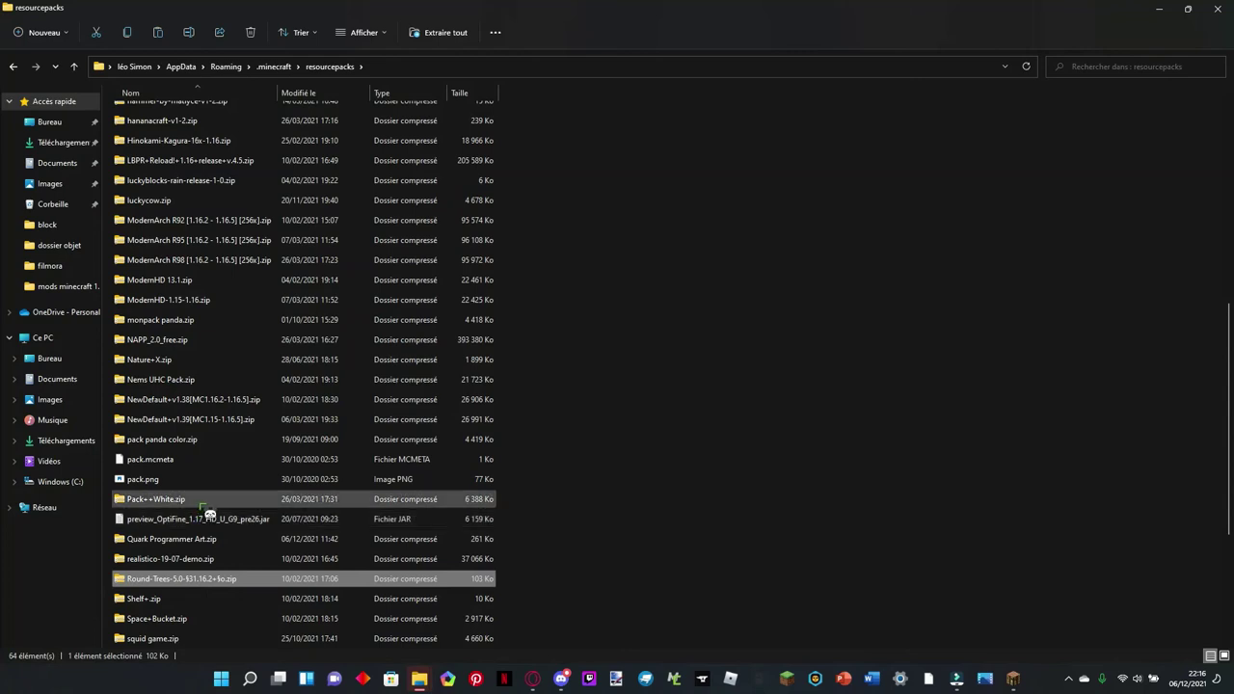
{"action": "scroll", "coordinate": [248, 447], "scroll_direction": "down", "scroll_amount": 4}
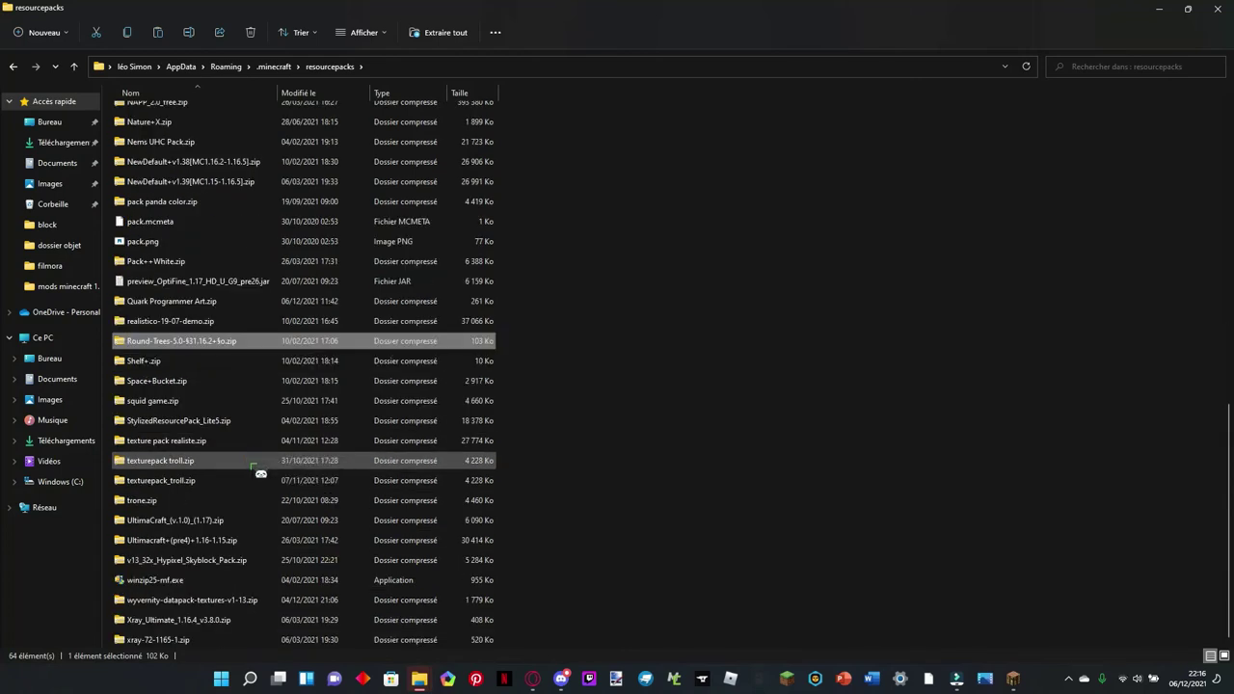
{"action": "scroll", "coordinate": [261, 472], "scroll_direction": "up", "scroll_amount": 2}
{"action": "left_click", "coordinate": [748, 434]}
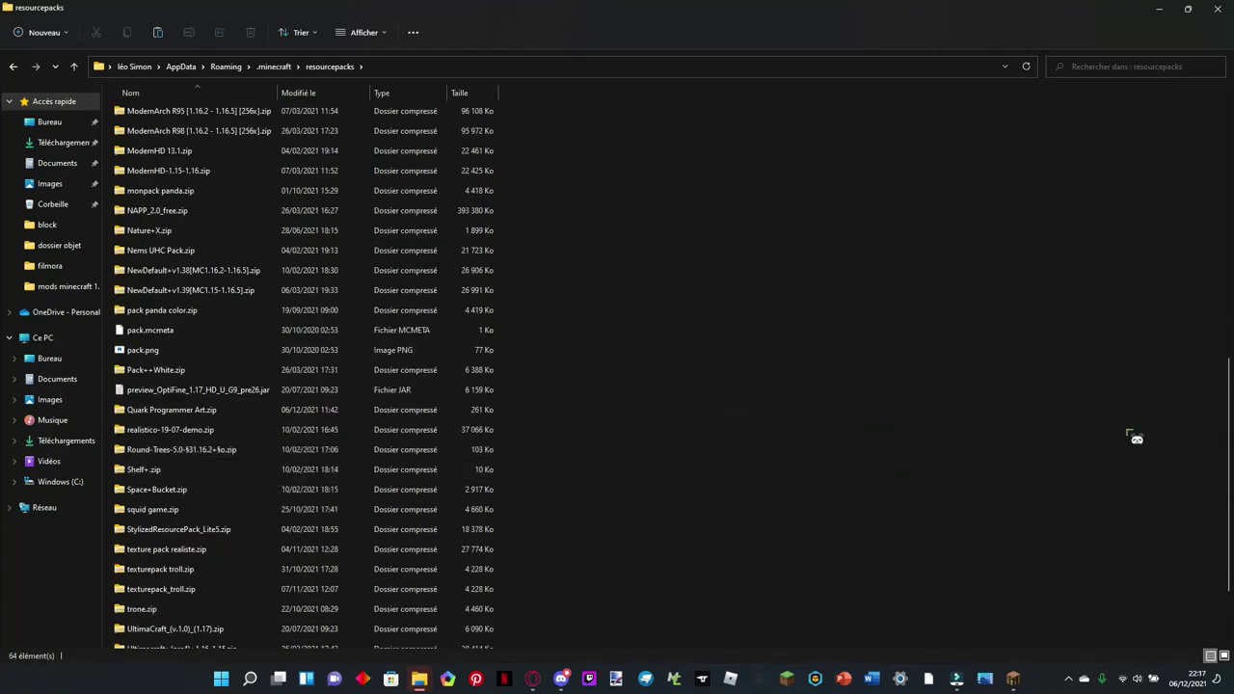
Step: Switch to Minecraft, remove diams animé from the selected resource packs and apply the change
{"action": "left_click", "coordinate": [1012, 678]}
{"action": "left_click", "coordinate": [516, 414]}
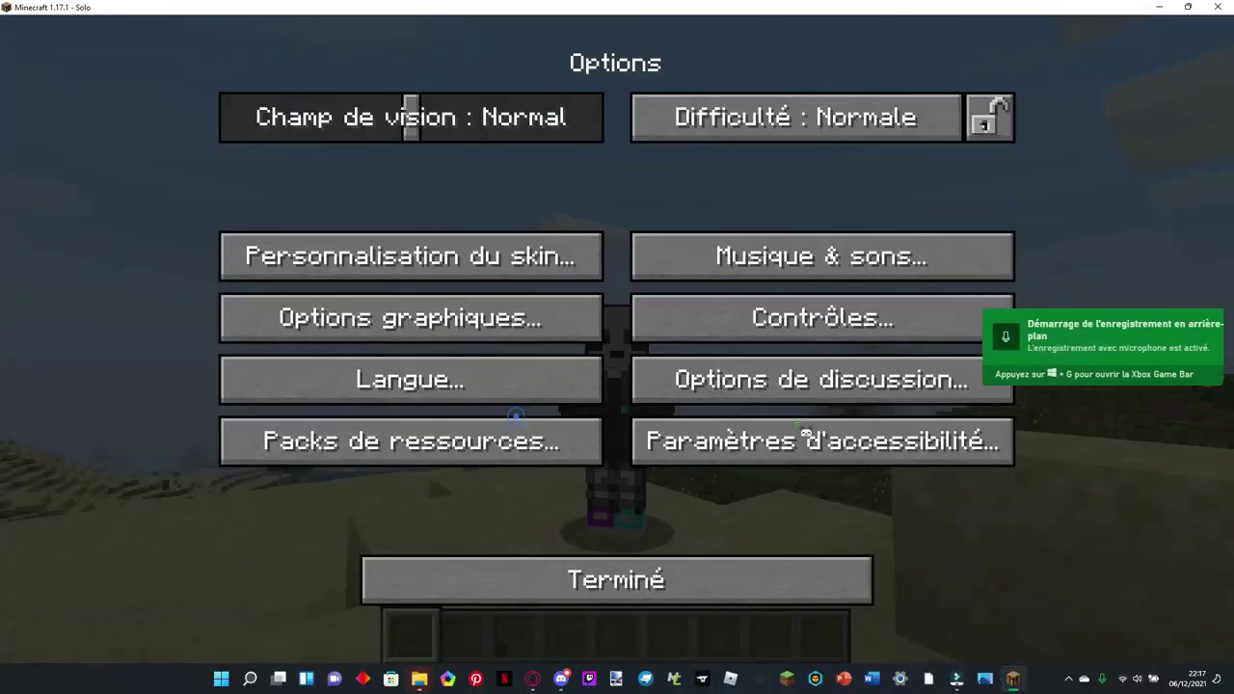
{"action": "left_click", "coordinate": [525, 451]}
{"action": "left_click", "coordinate": [665, 183]}
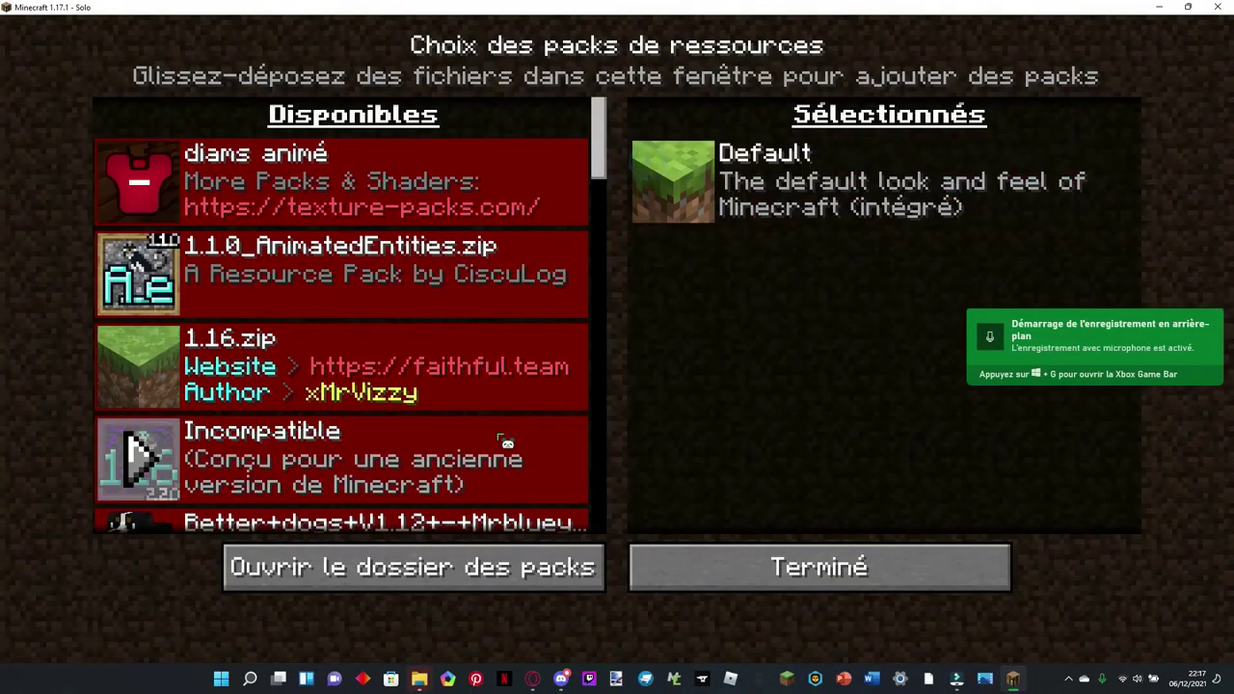
{"action": "scroll", "coordinate": [505, 442], "scroll_direction": "down", "scroll_amount": 3}
{"action": "left_click", "coordinate": [749, 578]}
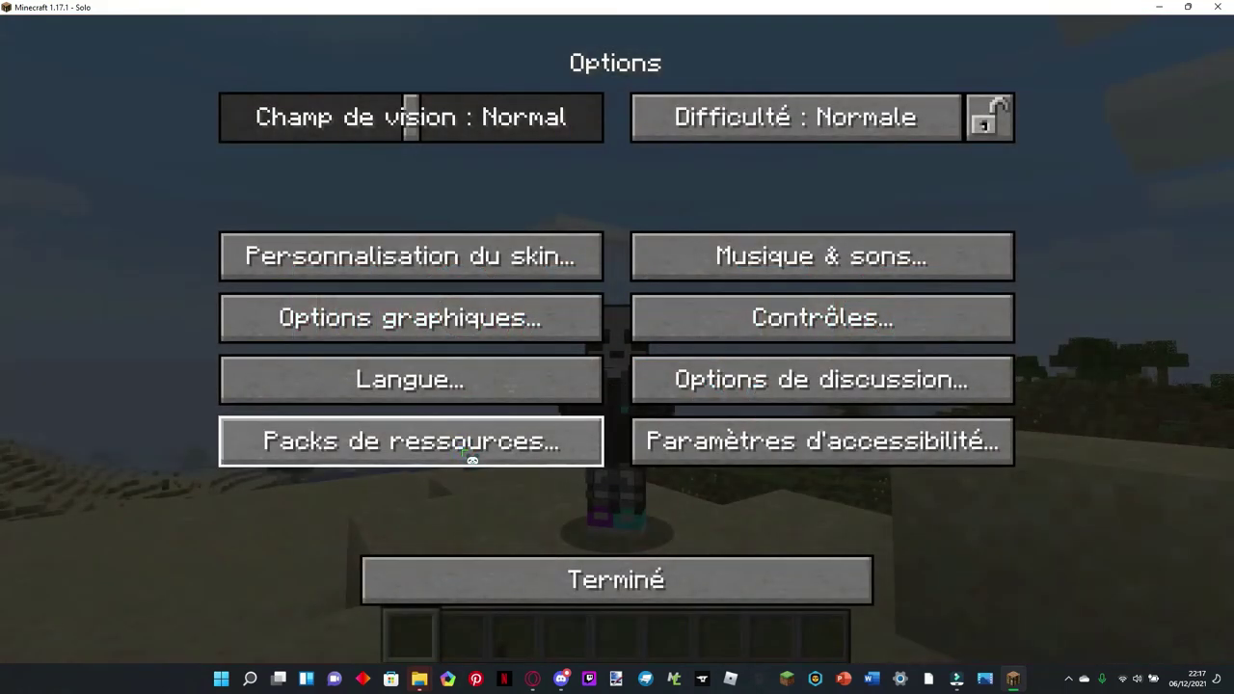
Step: Reopen the resource pack selection and enable diams animé, accepting its incompatibility with this version
{"action": "left_click", "coordinate": [473, 455]}
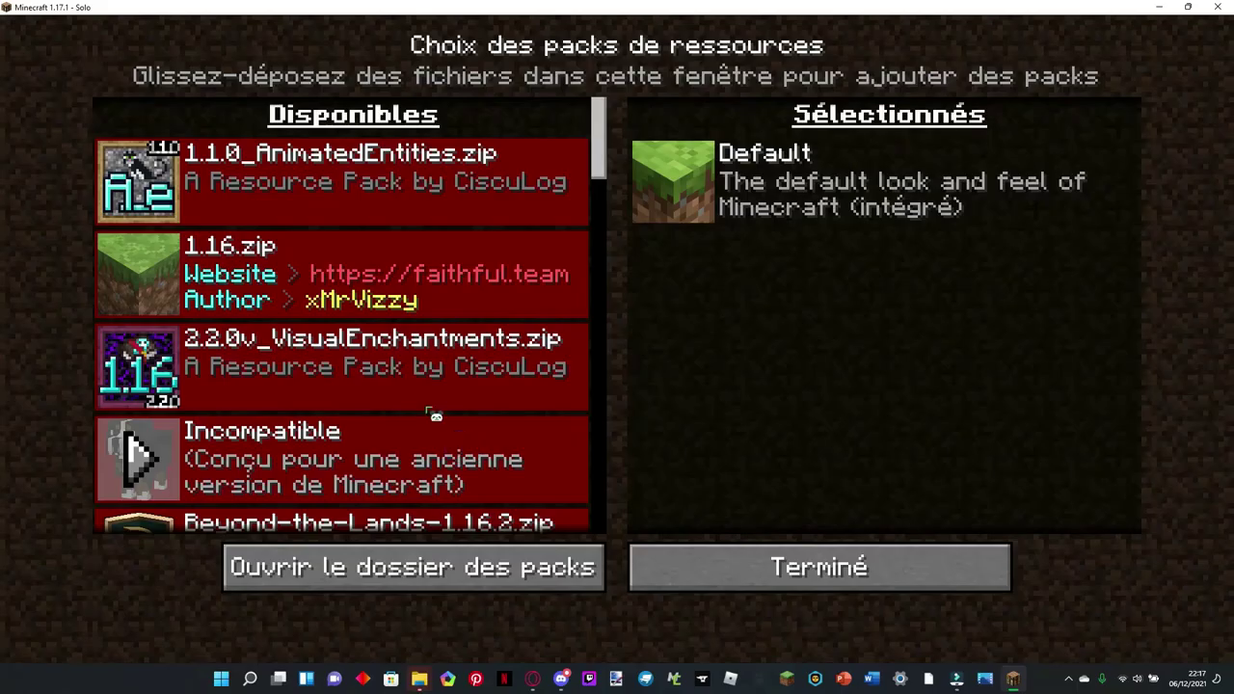
{"action": "scroll", "coordinate": [434, 415], "scroll_direction": "down", "scroll_amount": 10}
{"action": "scroll", "coordinate": [427, 416], "scroll_direction": "down", "scroll_amount": 10}
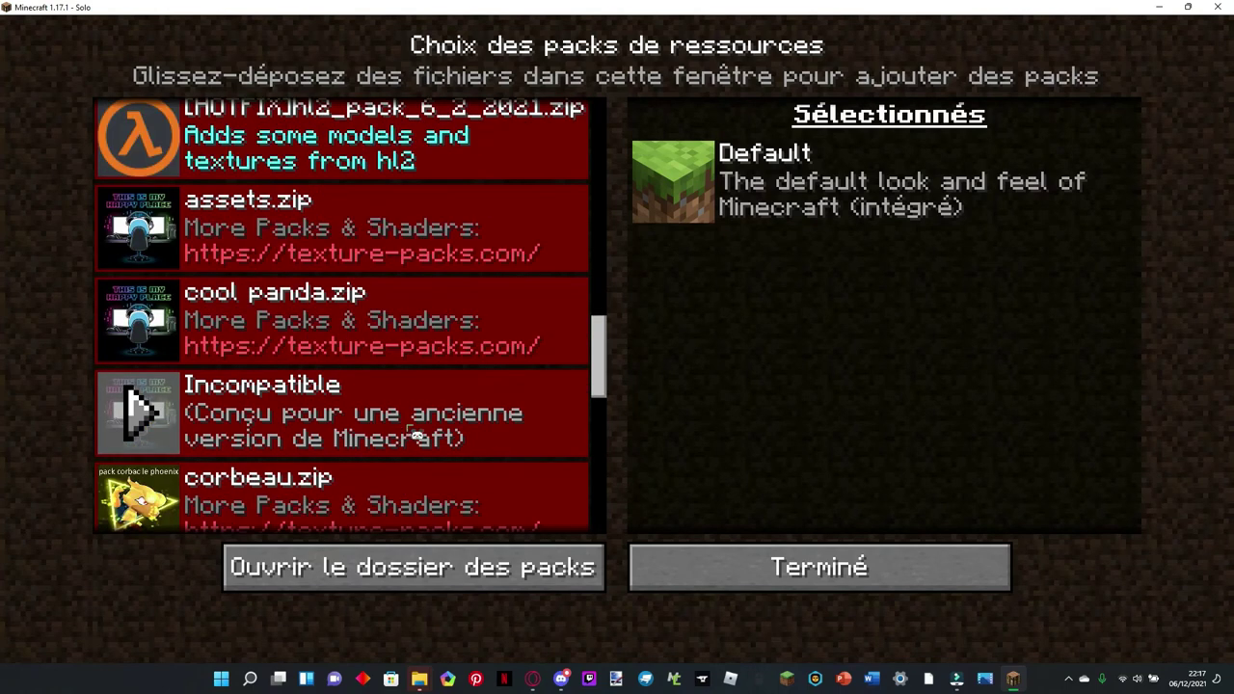
{"action": "scroll", "coordinate": [289, 386], "scroll_direction": "down", "scroll_amount": 1}
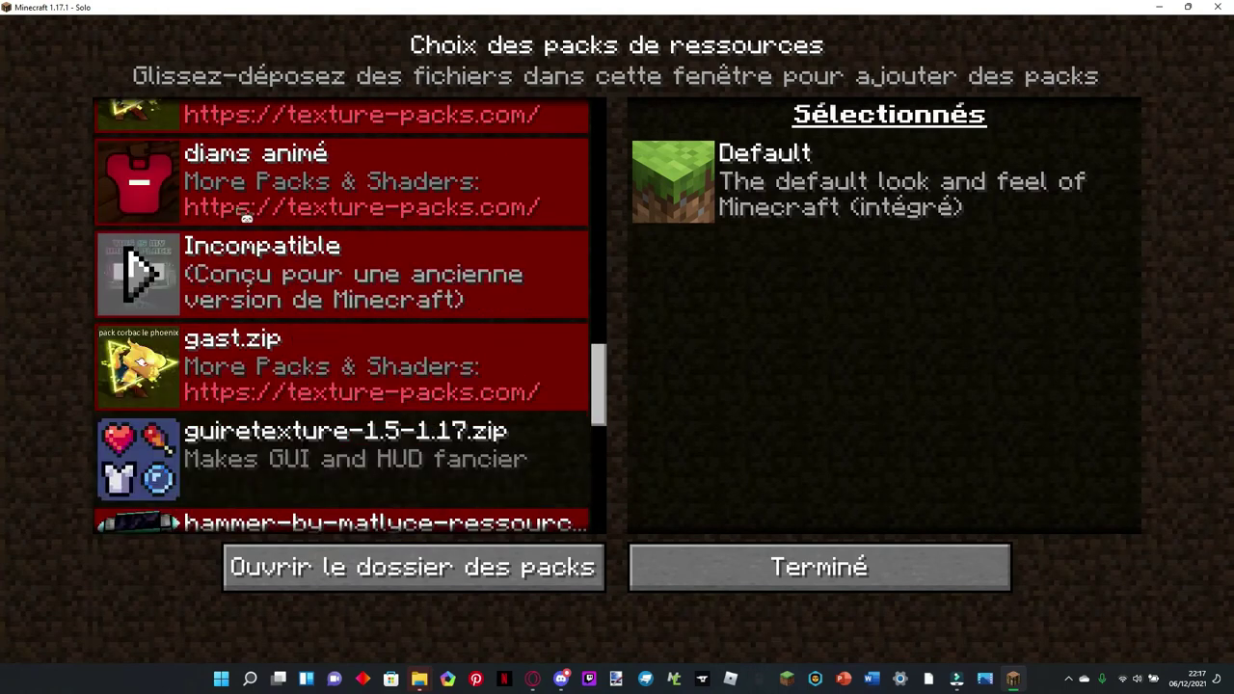
{"action": "left_click", "coordinate": [135, 182]}
{"action": "left_click", "coordinate": [533, 390]}
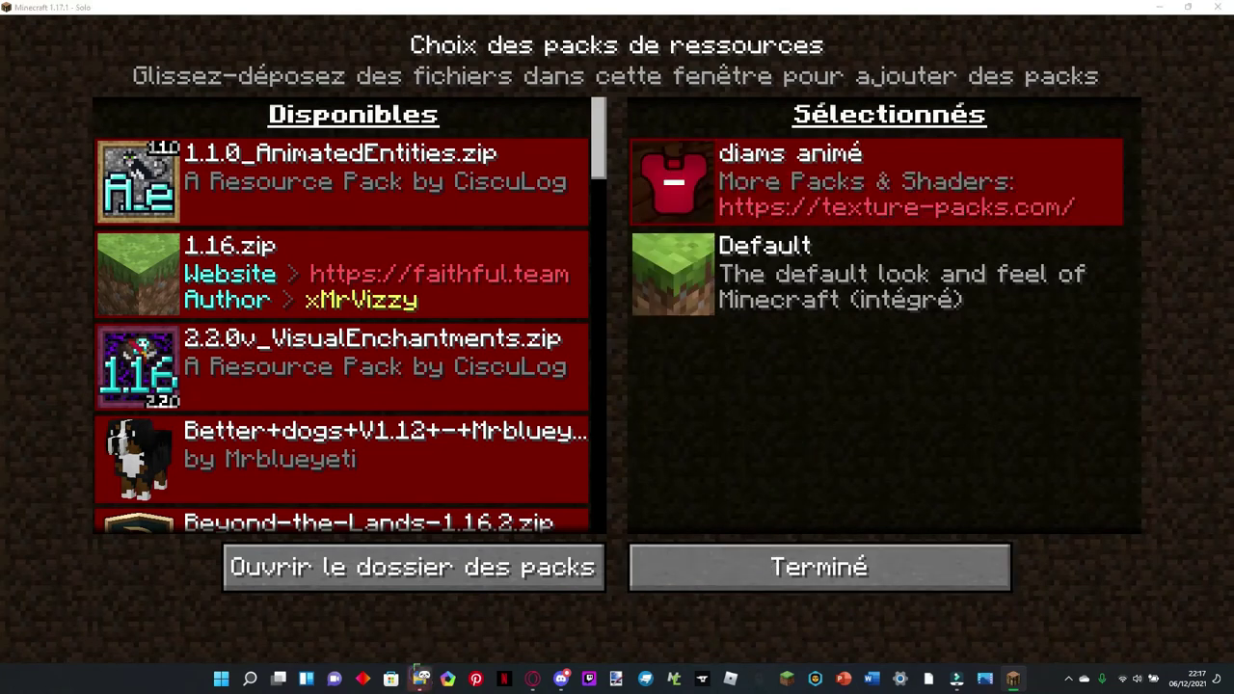
Step: Switch to File Explorer, go from Roaming through .minecraft to resourcepacks and look through the installed packs
{"action": "mouse_move", "coordinate": [419, 677]}
{"action": "left_click", "coordinate": [349, 631]}
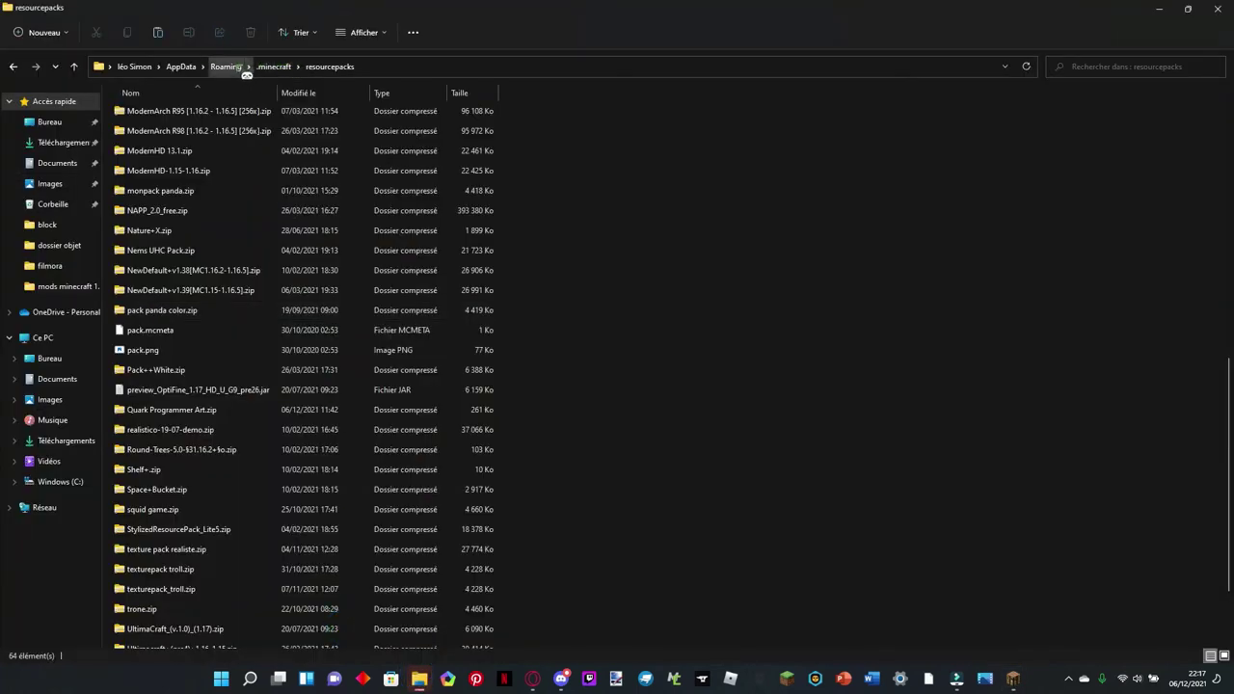
{"action": "left_click", "coordinate": [227, 66]}
{"action": "left_click", "coordinate": [171, 135]}
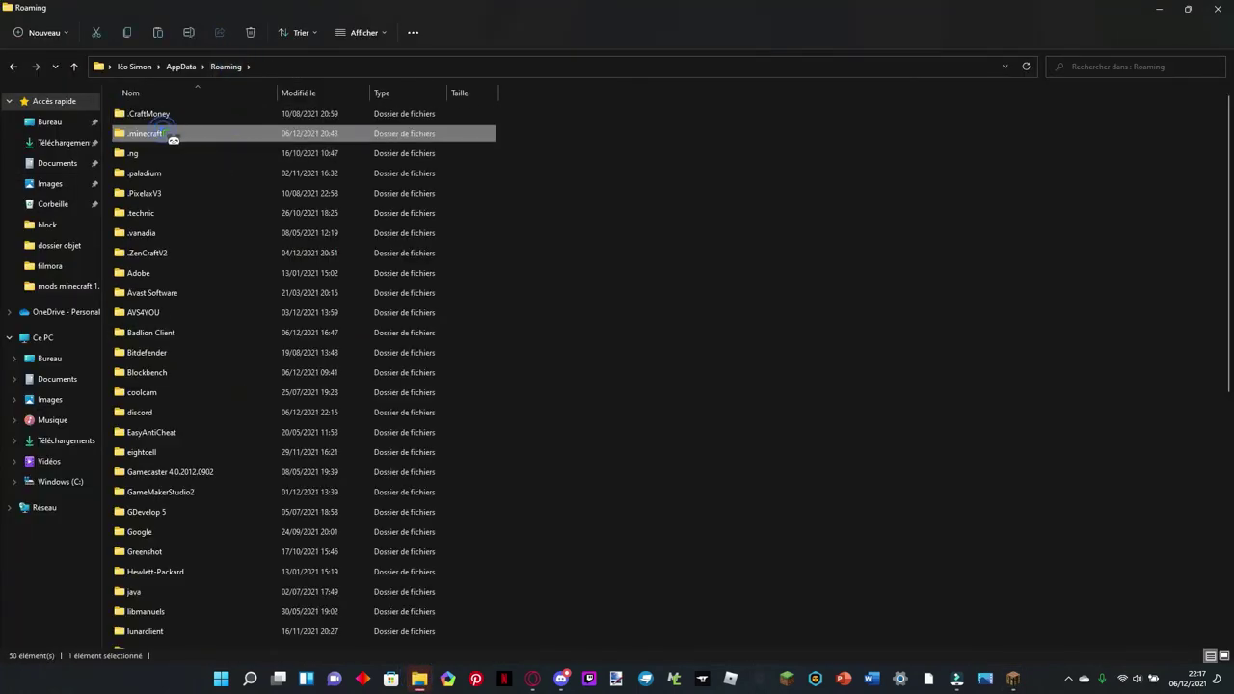
{"action": "double_click", "coordinate": [203, 137]}
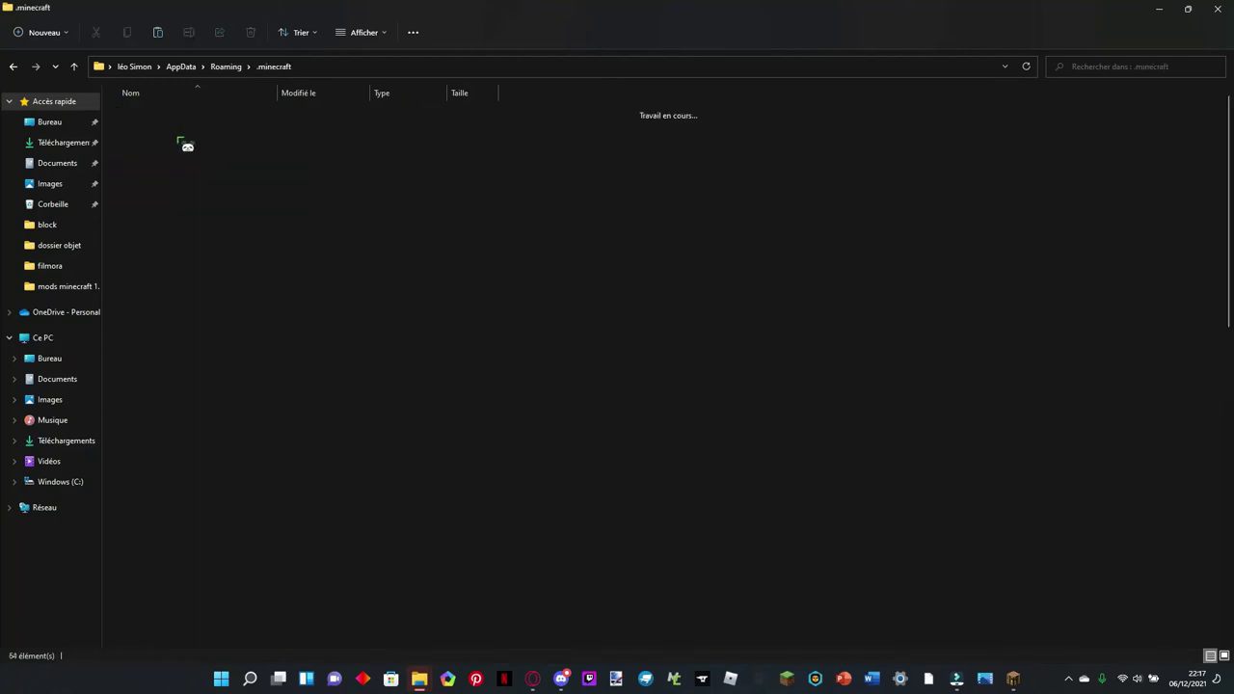
{"action": "scroll", "coordinate": [183, 607], "scroll_direction": "down", "scroll_amount": 1}
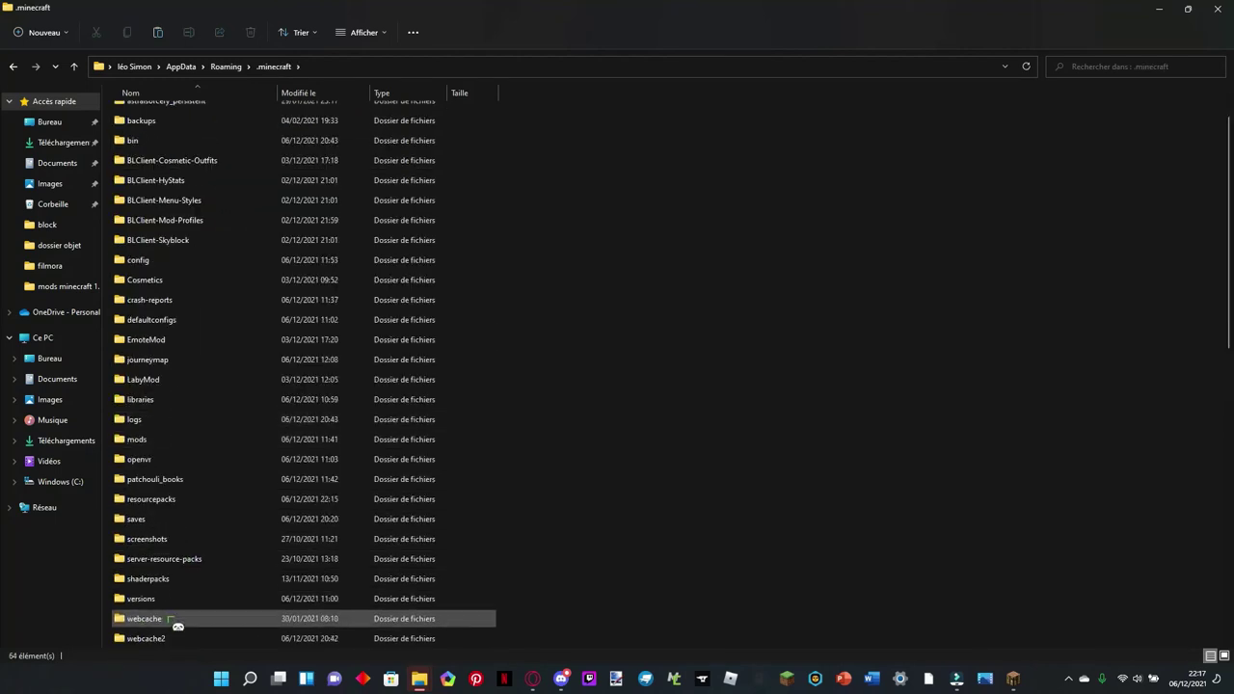
{"action": "double_click", "coordinate": [157, 498]}
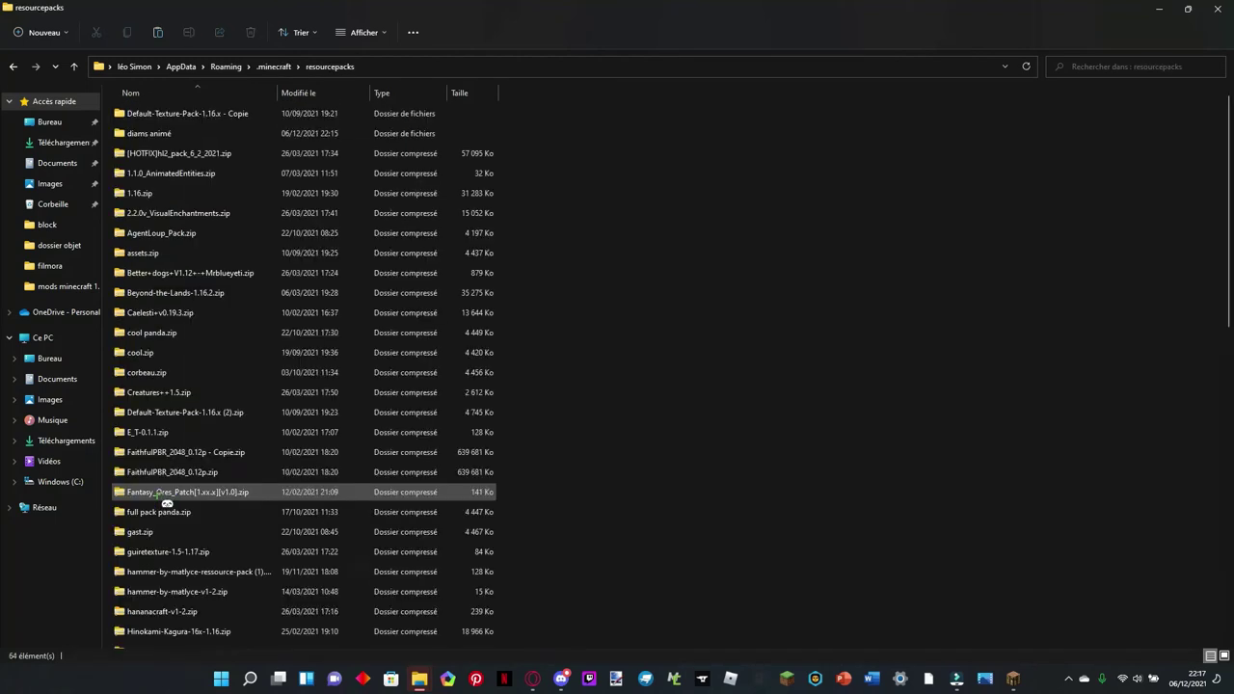
{"action": "scroll", "coordinate": [275, 424], "scroll_direction": "down", "scroll_amount": 8}
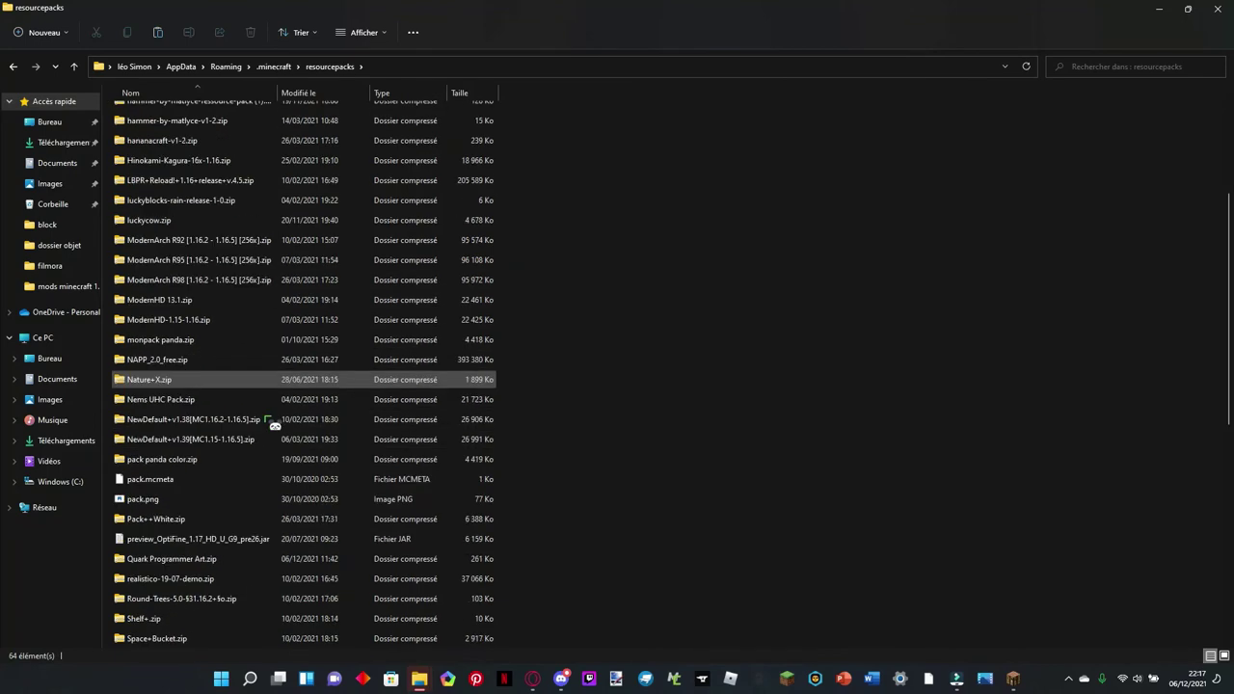
{"action": "scroll", "coordinate": [274, 424], "scroll_direction": "up", "scroll_amount": 8}
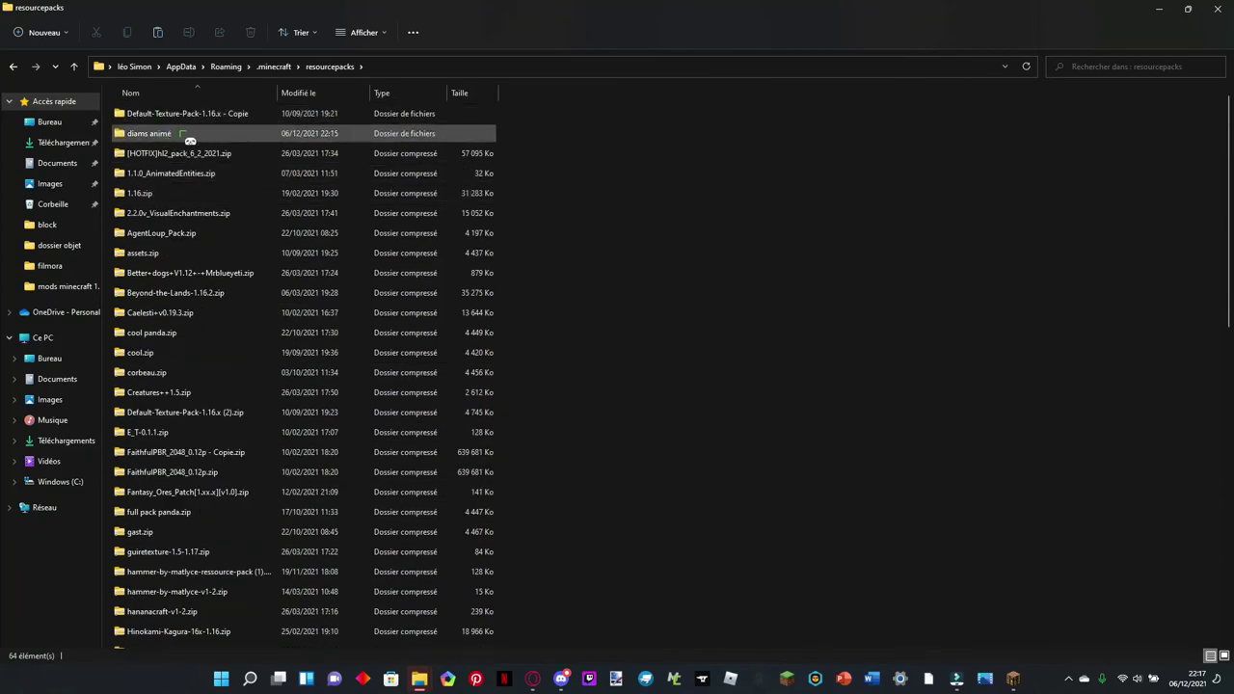
Step: View the diams animé pack's pack.png in paint.net, discard its unsaved changes and leave the folder
{"action": "left_click", "coordinate": [182, 134]}
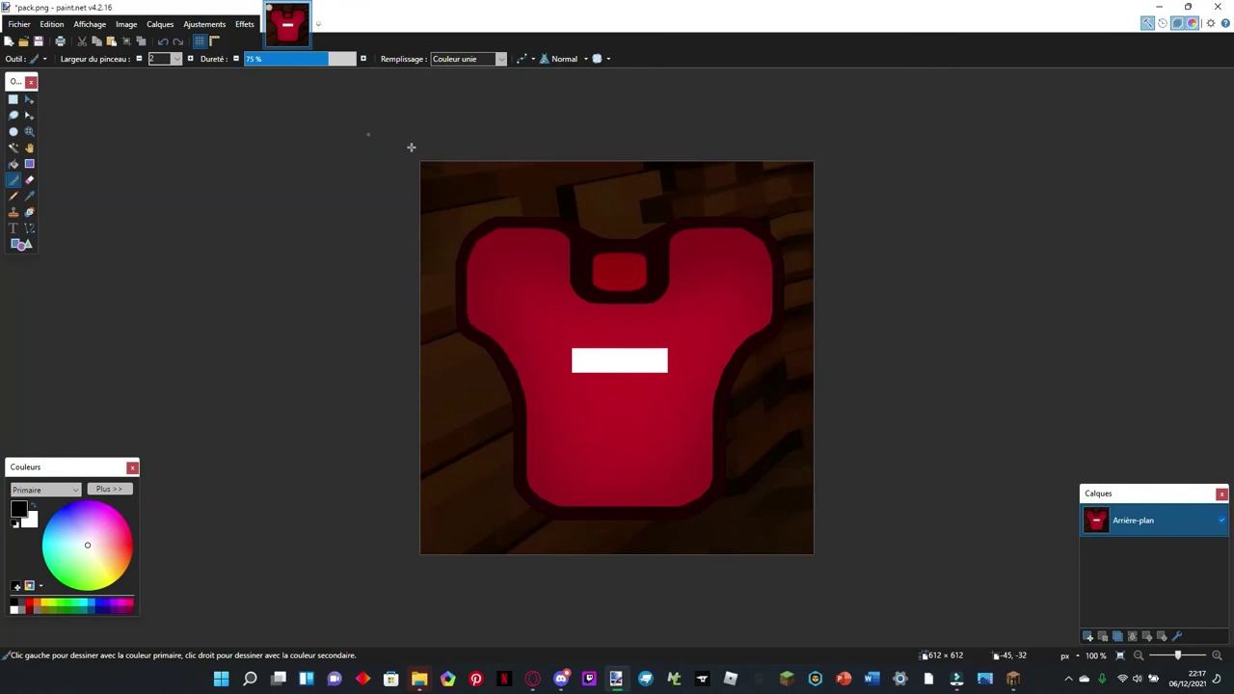
{"action": "left_click", "coordinate": [1217, 6]}
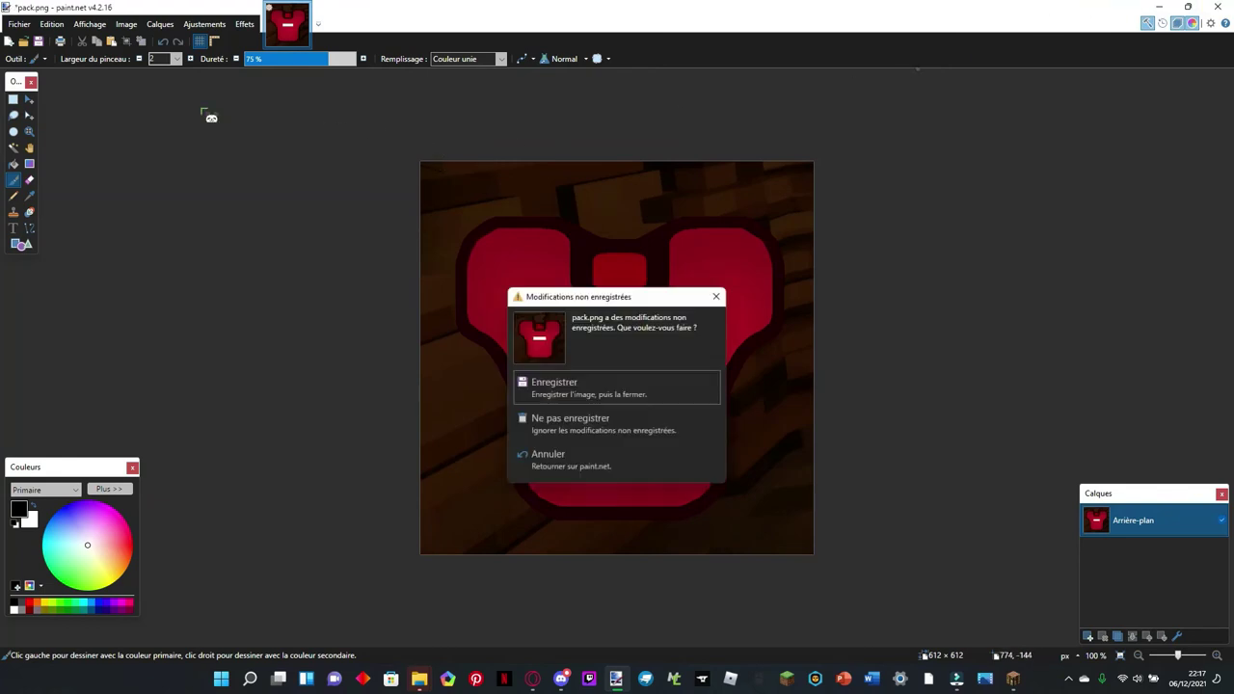
{"action": "left_click", "coordinate": [628, 425]}
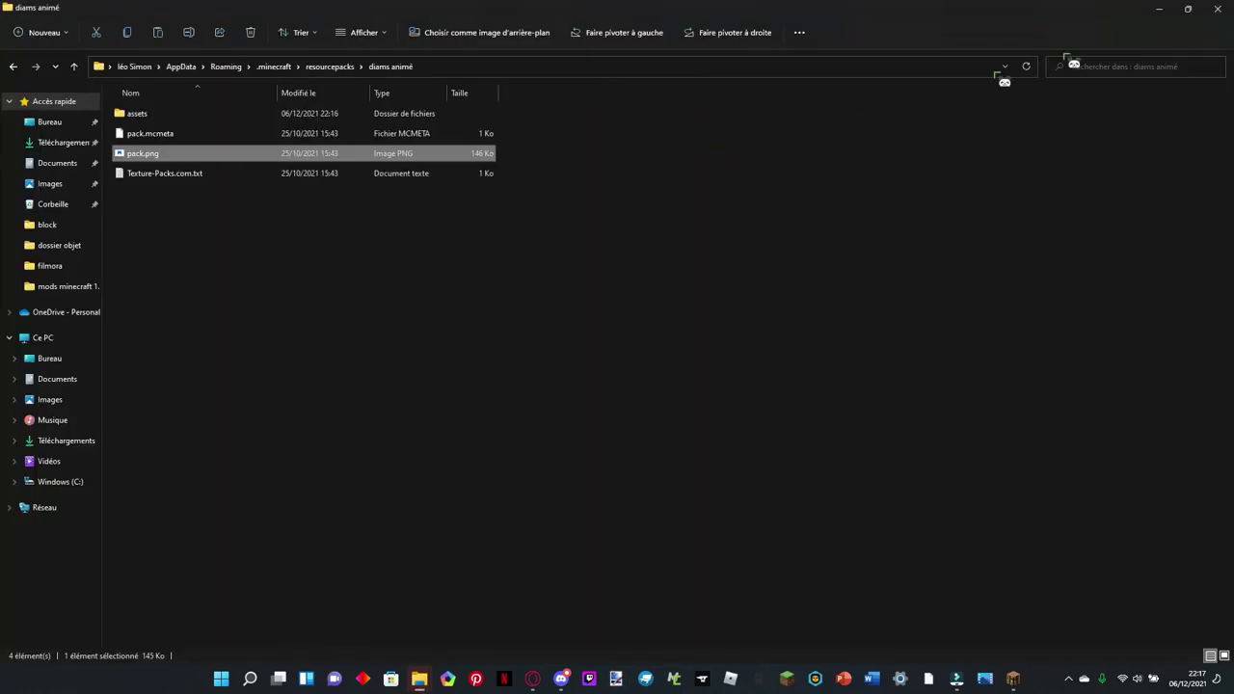
{"action": "double_click", "coordinate": [8, 7]}
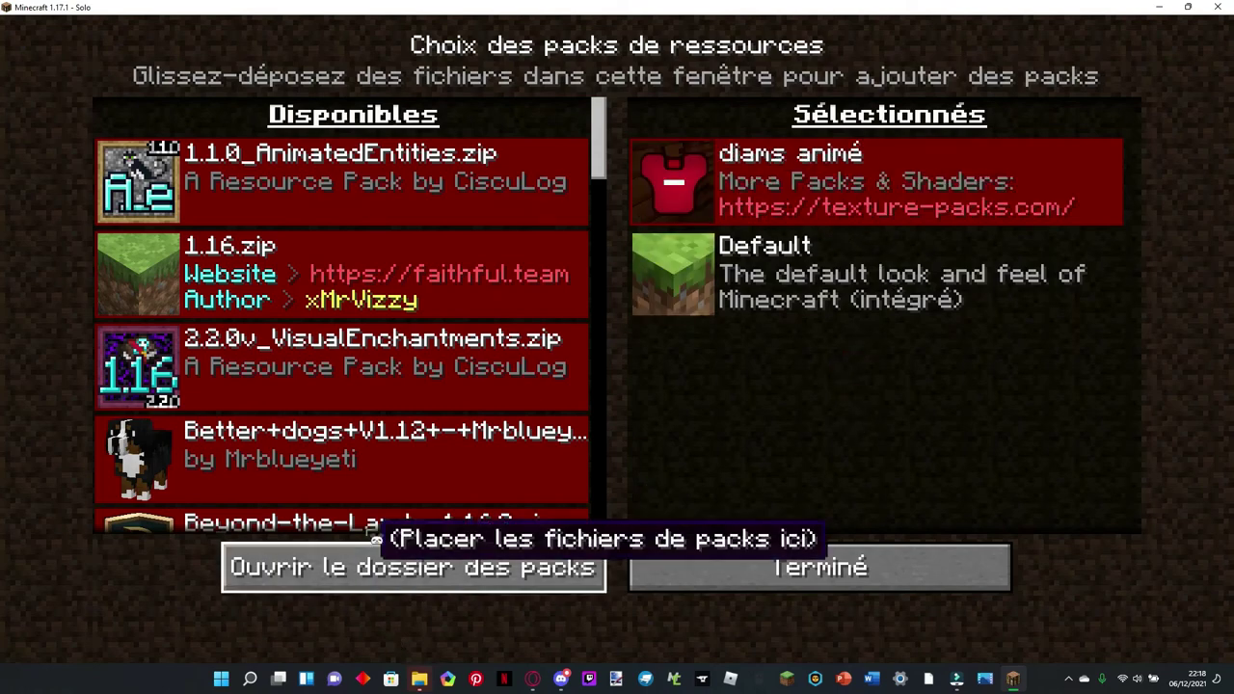
Step: Look through the available packs in Minecraft and apply the selection with diams animé enabled
{"action": "scroll", "coordinate": [380, 494], "scroll_direction": "down", "scroll_amount": 10}
{"action": "scroll", "coordinate": [381, 494], "scroll_direction": "down", "scroll_amount": 10}
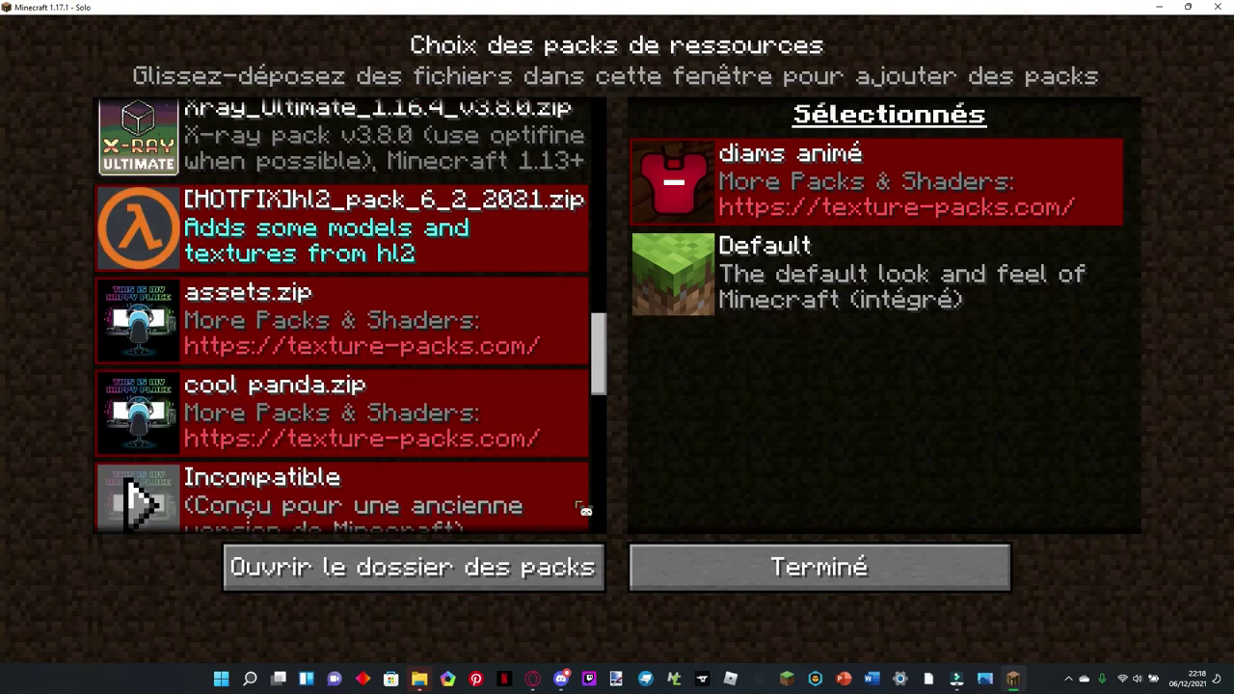
{"action": "scroll", "coordinate": [584, 510], "scroll_direction": "down", "scroll_amount": 9}
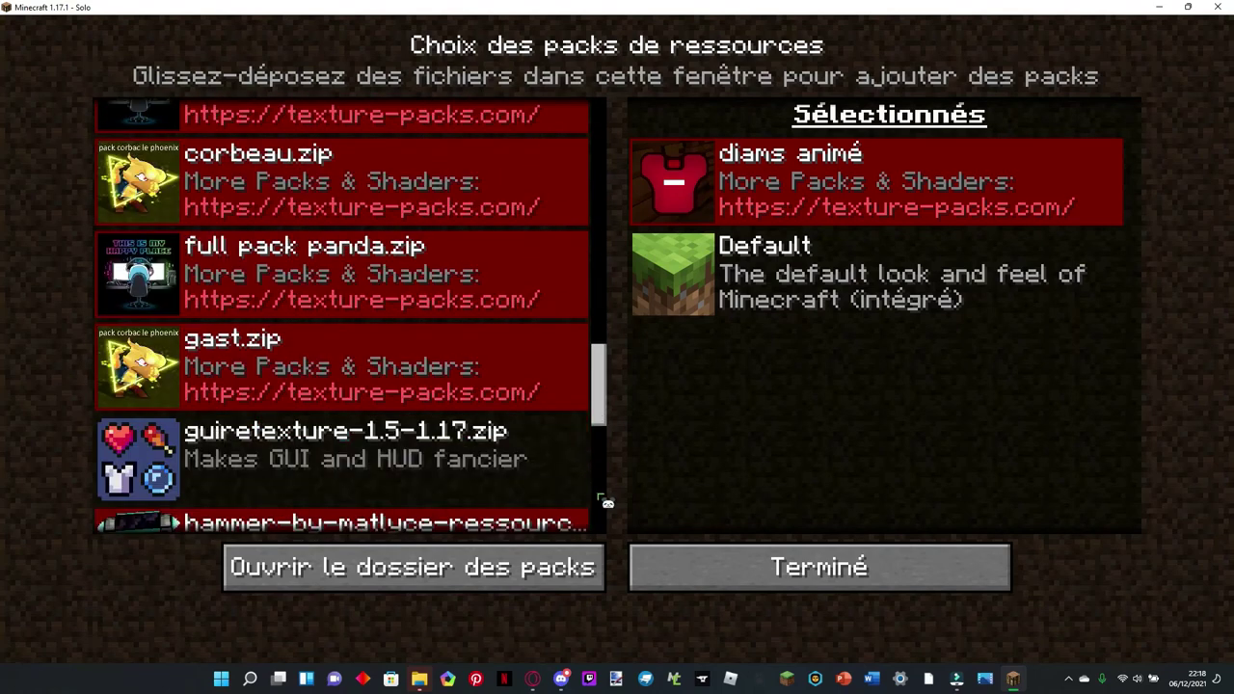
{"action": "scroll", "coordinate": [604, 502], "scroll_direction": "down", "scroll_amount": 1}
{"action": "left_click", "coordinate": [769, 561]}
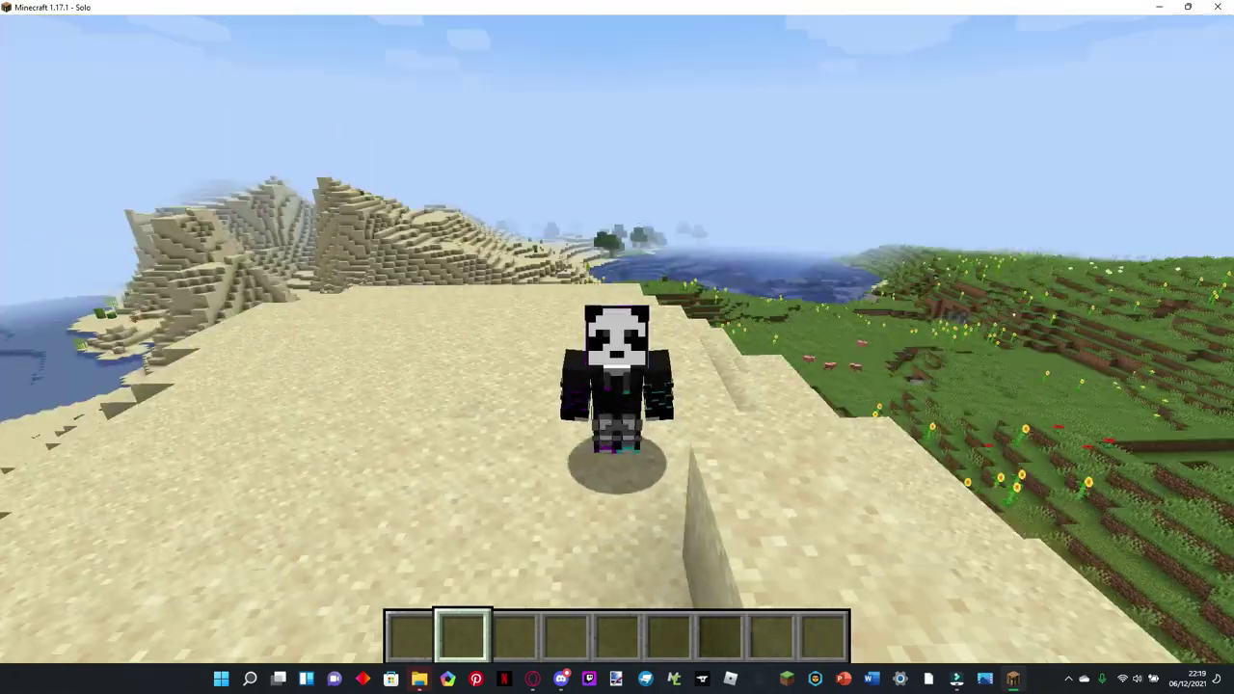
Step: Examine the diamond pickaxe's animated texture in first-person view, dropping it on the sand and picking it up again
{"action": "left_click", "coordinate": [617, 338]}
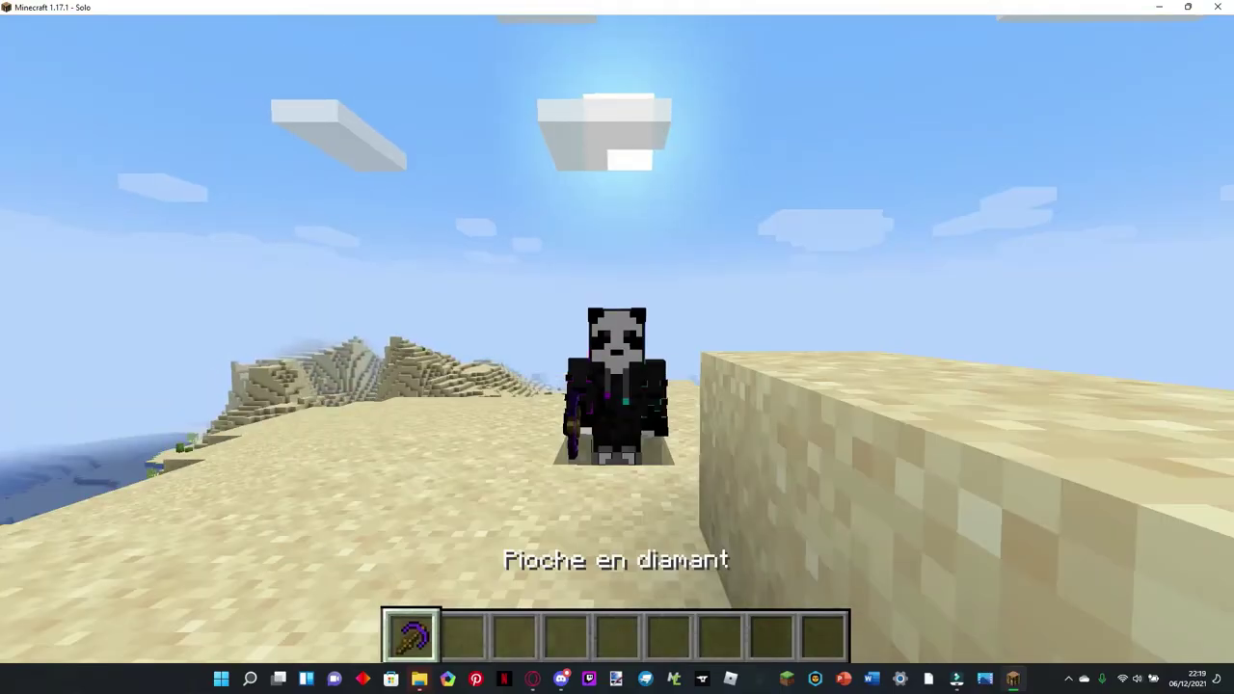
{"action": "key", "text": "F5"}
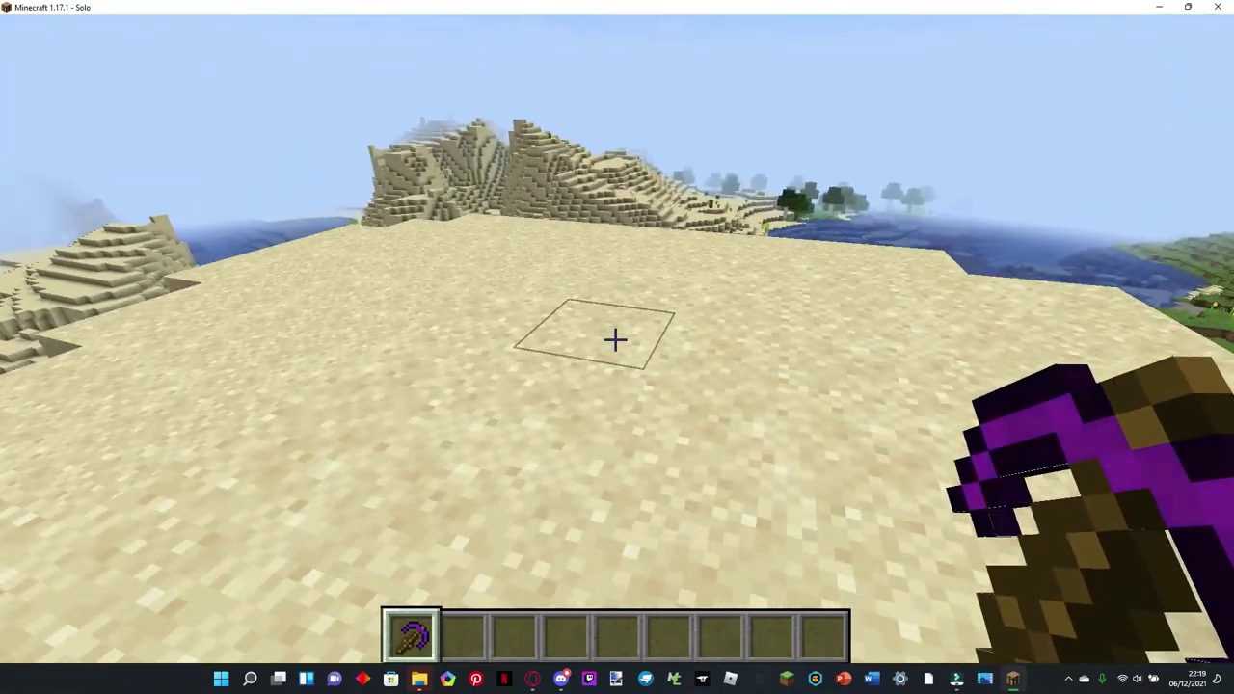
{"action": "key", "text": "q"}
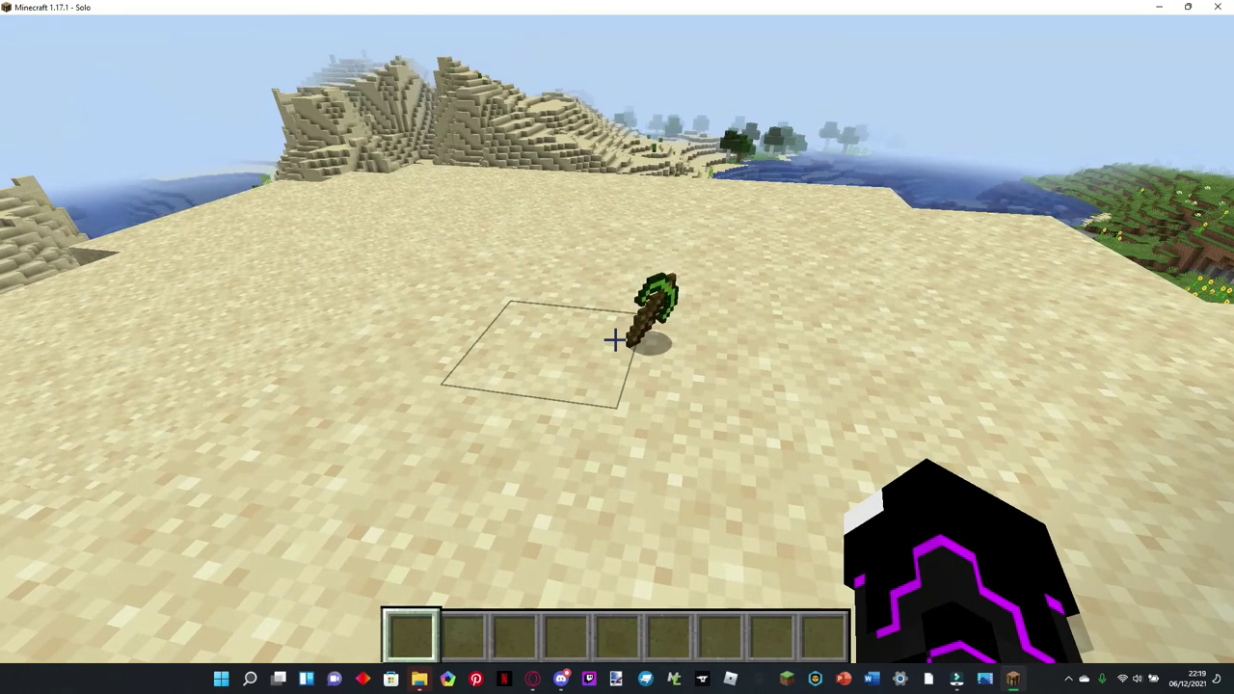
{"action": "key", "text": "w"}
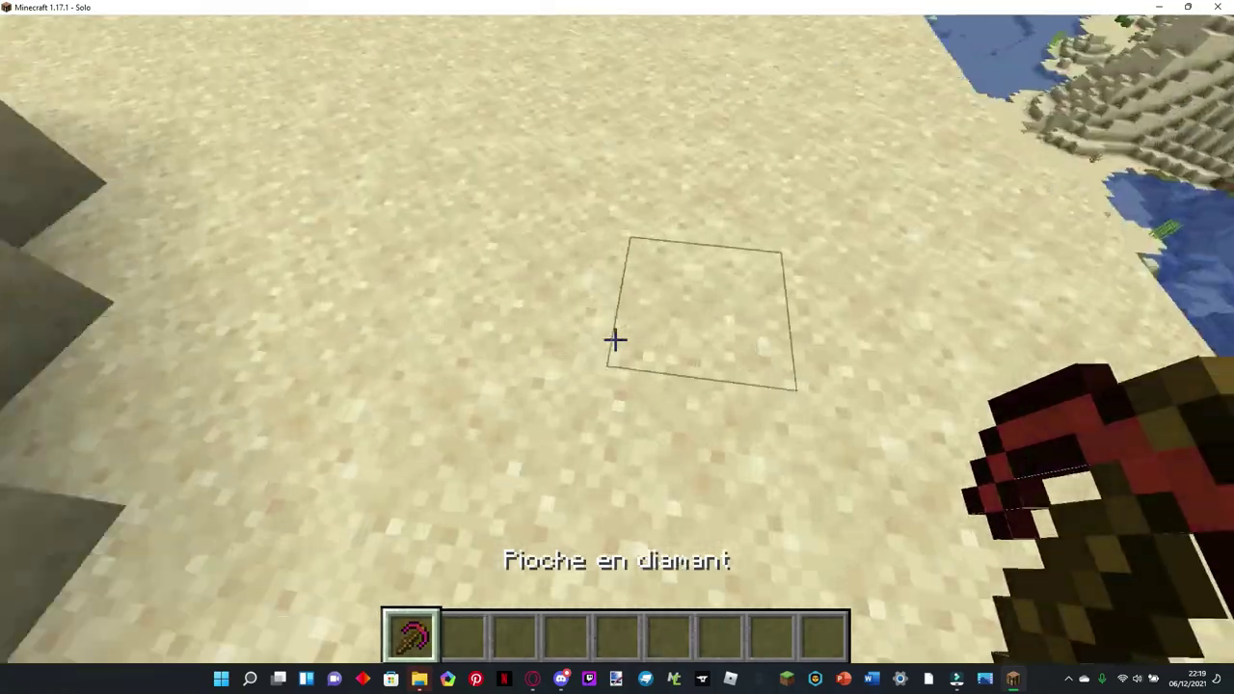
Step: Dig sand blocks with the diamond pickaxe to check its animated texture while in use
{"action": "left_click", "coordinate": [615, 338]}
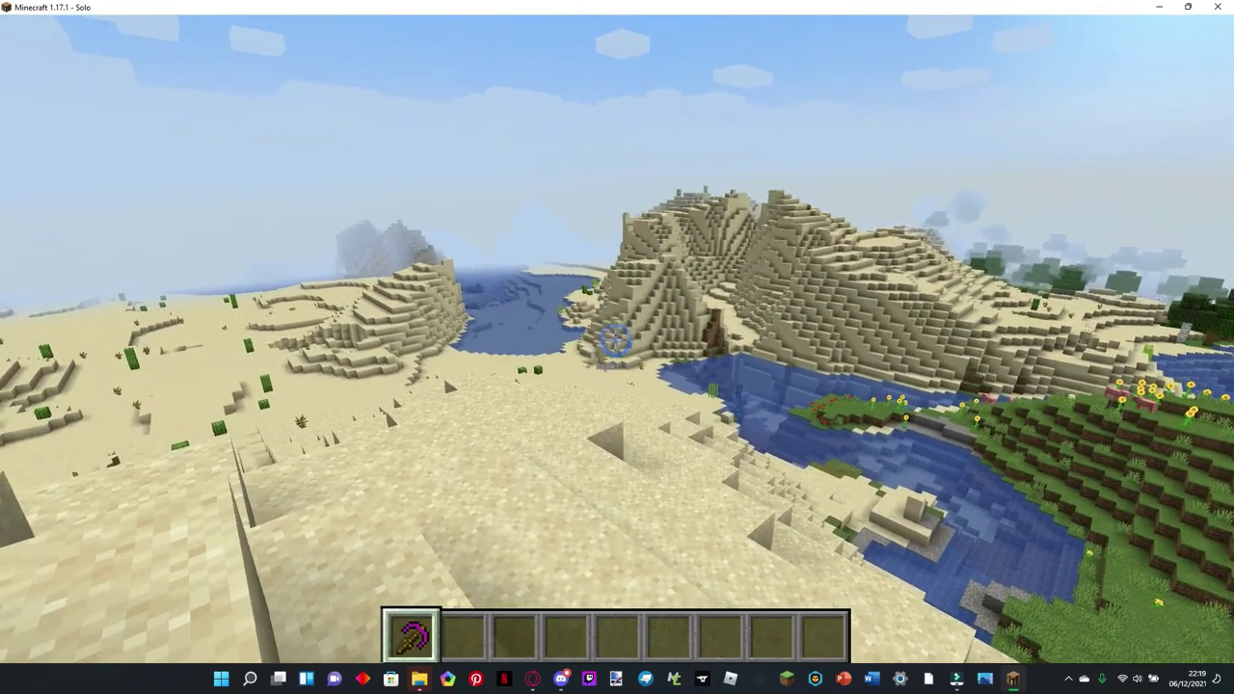
{"action": "left_click", "coordinate": [615, 338]}
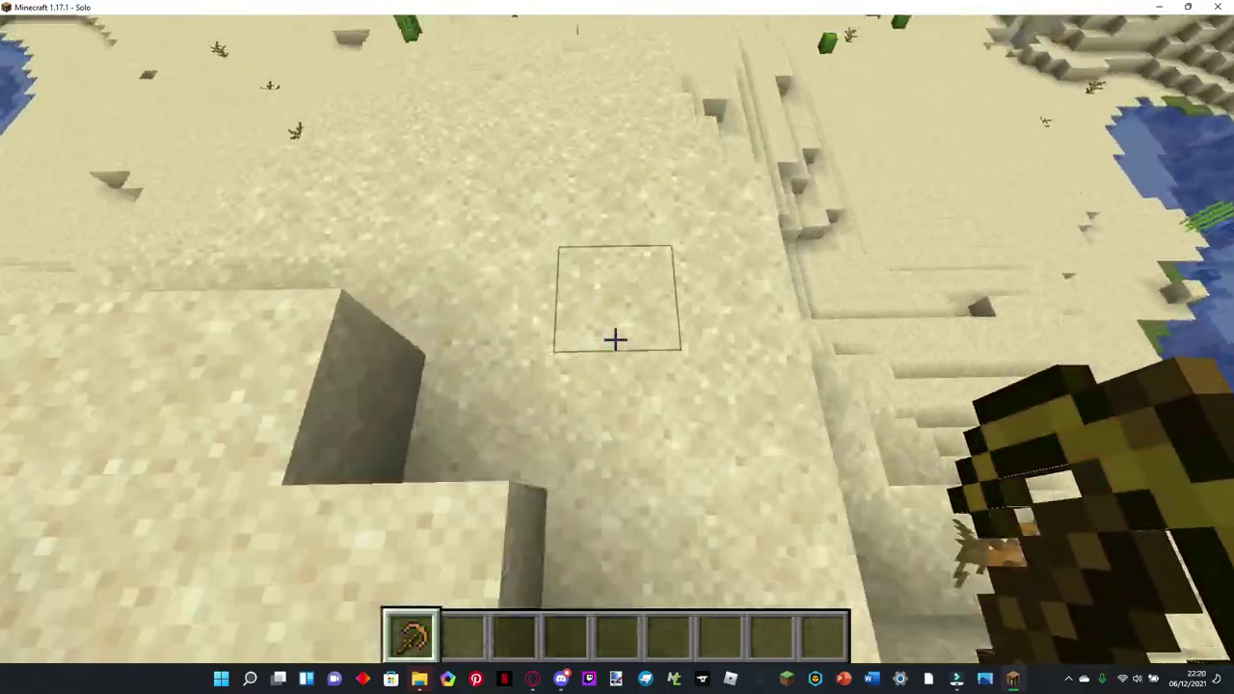
{"action": "left_click", "coordinate": [615, 338]}
{"action": "key", "text": "w"}
{"action": "left_click", "coordinate": [615, 339]}
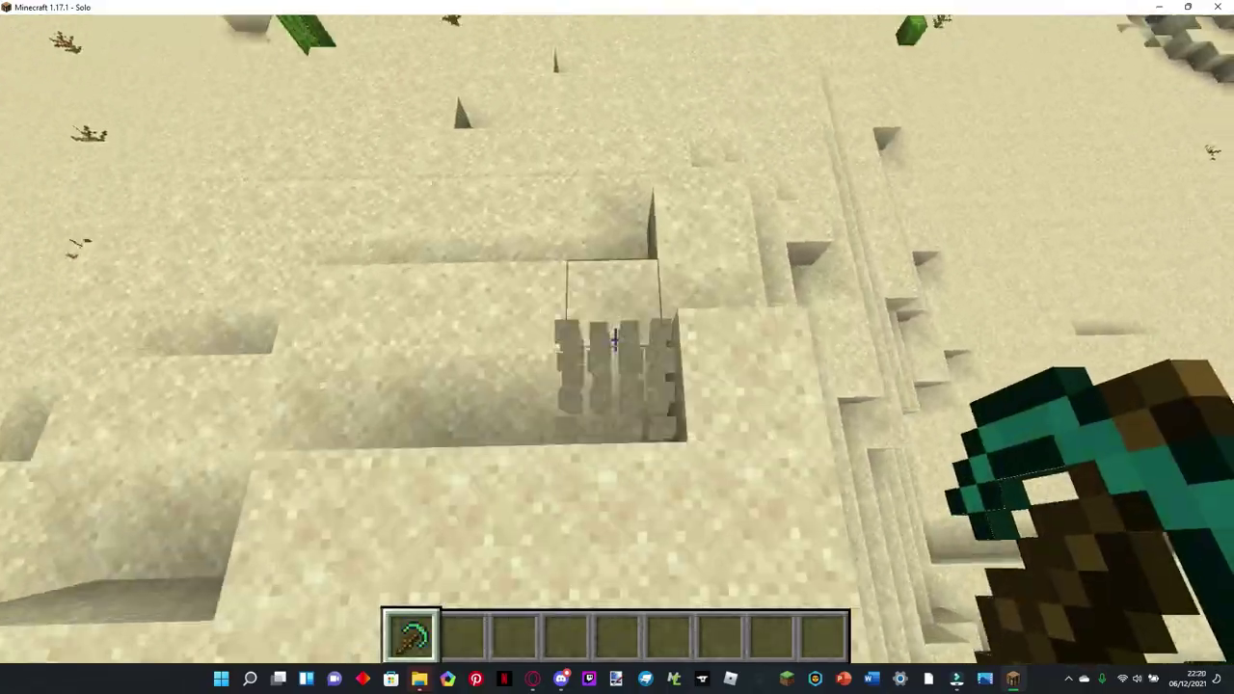
{"action": "left_click", "coordinate": [615, 339]}
Step: View the character from the front in third person while running, jumping and swinging the animated diamond pickaxe
{"action": "key", "text": "F5"}
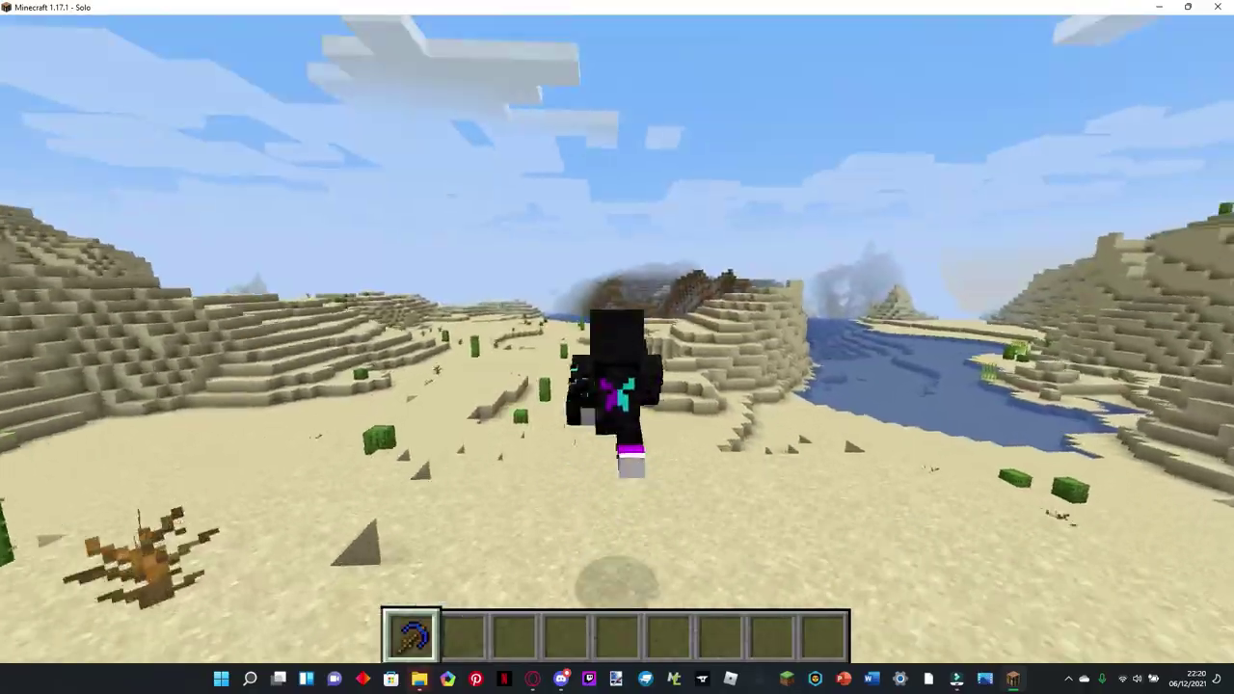
{"action": "key", "text": "F5"}
{"action": "key", "text": "w"}
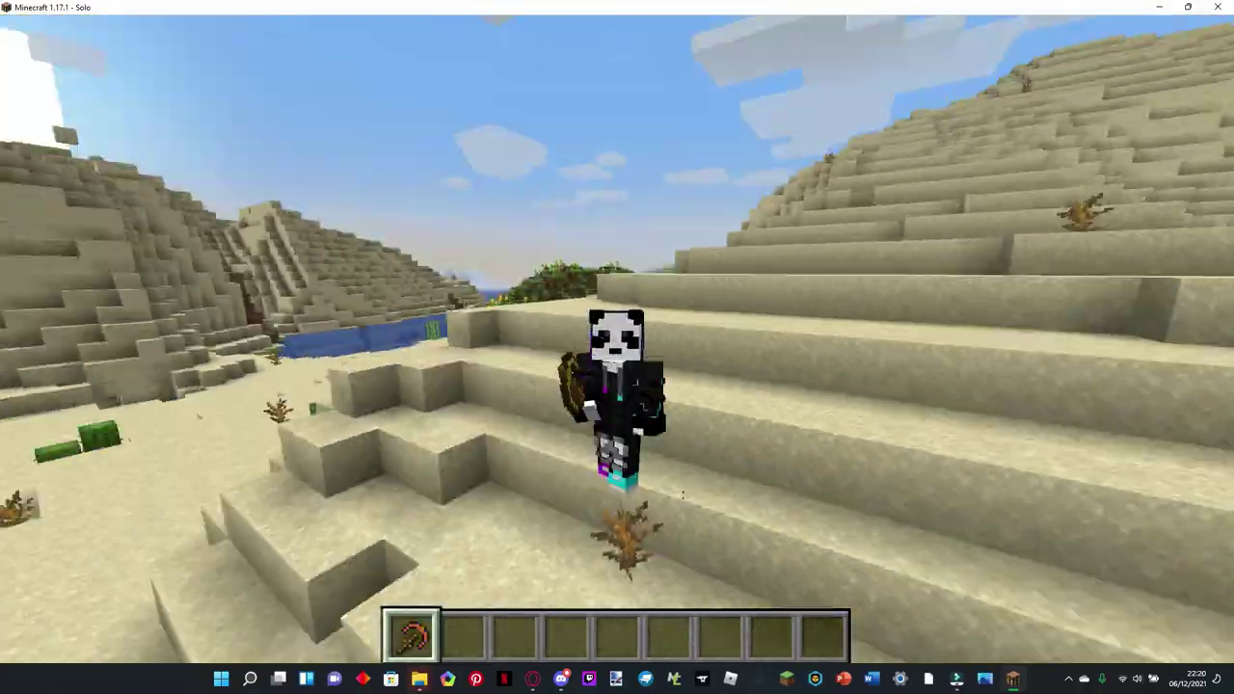
{"action": "key", "text": "space"}
{"action": "key", "text": "space"}
{"action": "key", "text": "w"}
{"action": "key", "text": "space"}
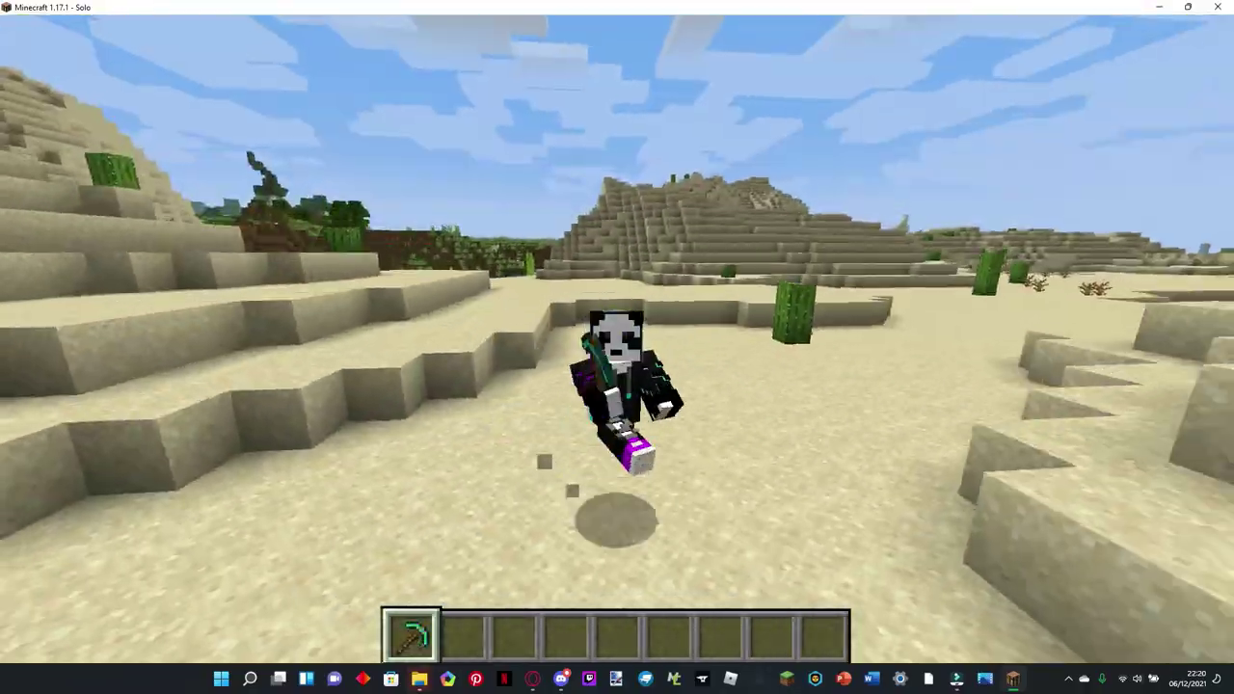
{"action": "left_click", "coordinate": [617, 339]}
{"action": "left_click", "coordinate": [617, 339]}
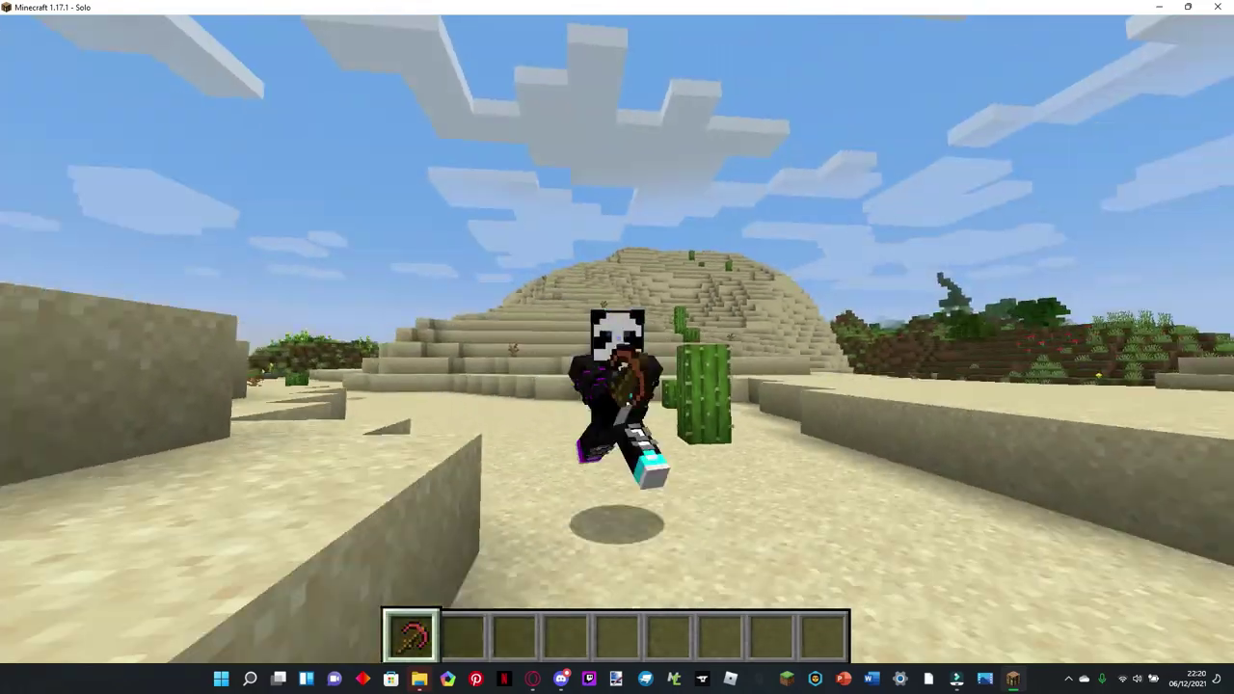
{"action": "key", "text": "space"}
{"action": "left_click", "coordinate": [617, 339]}
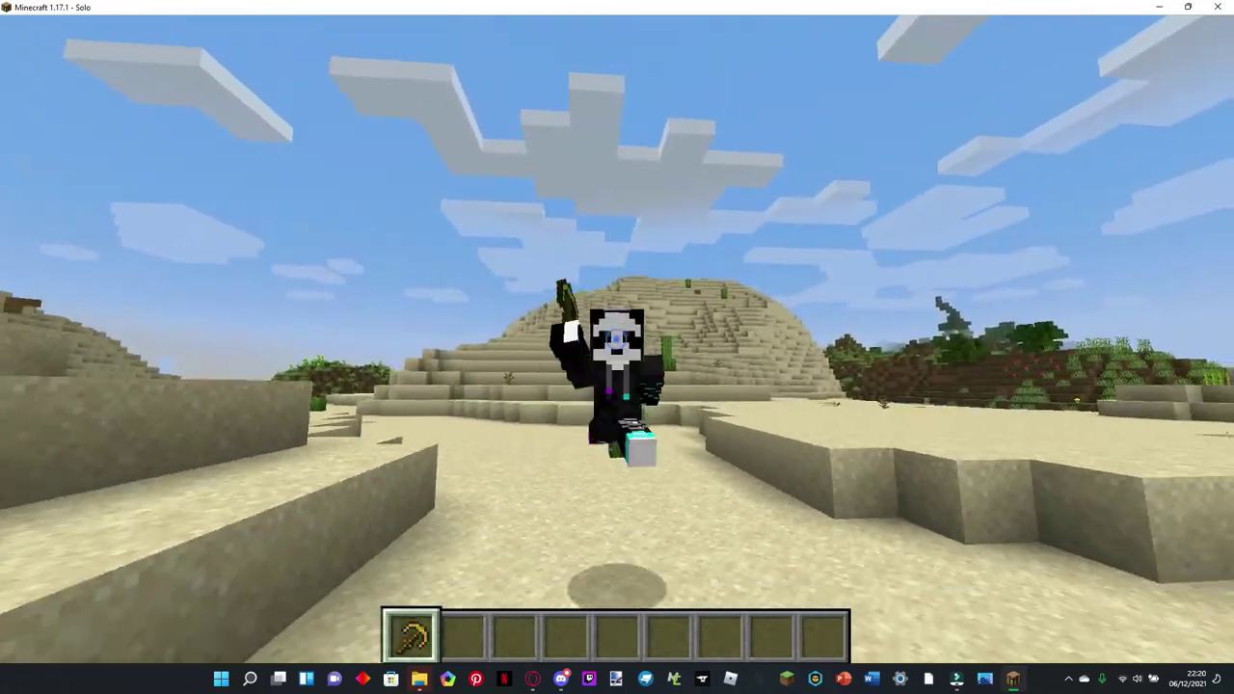